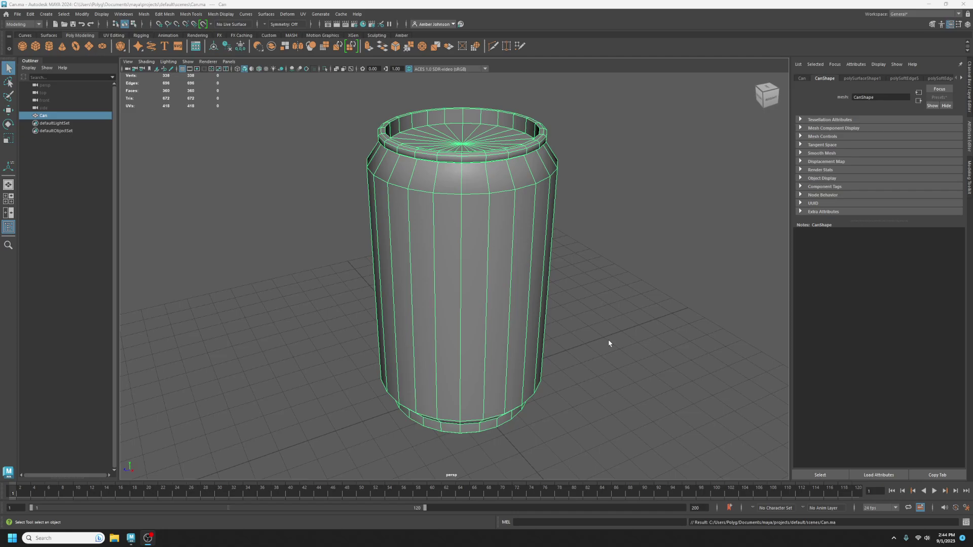
Delete the can's construction history.
left_click(512, 276)
key("w")
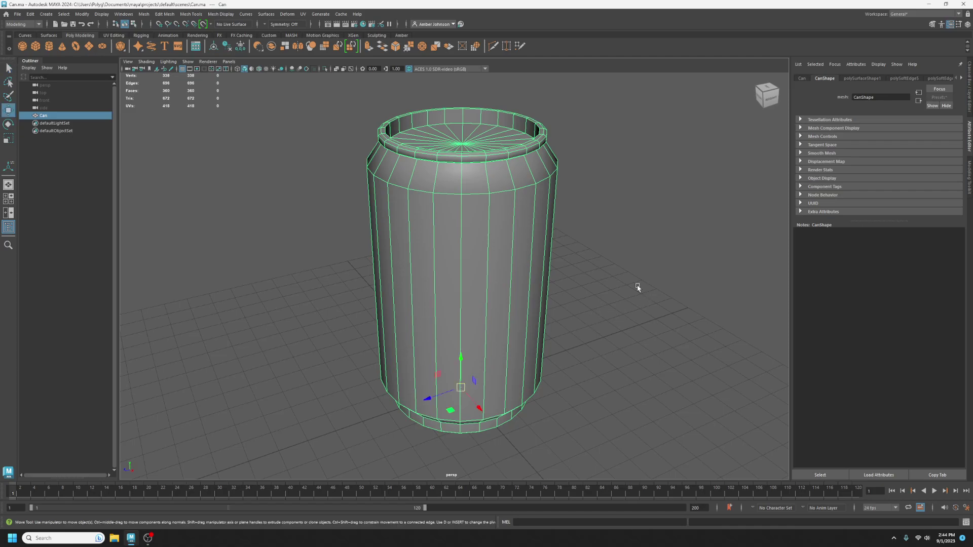
left_click(224, 50)
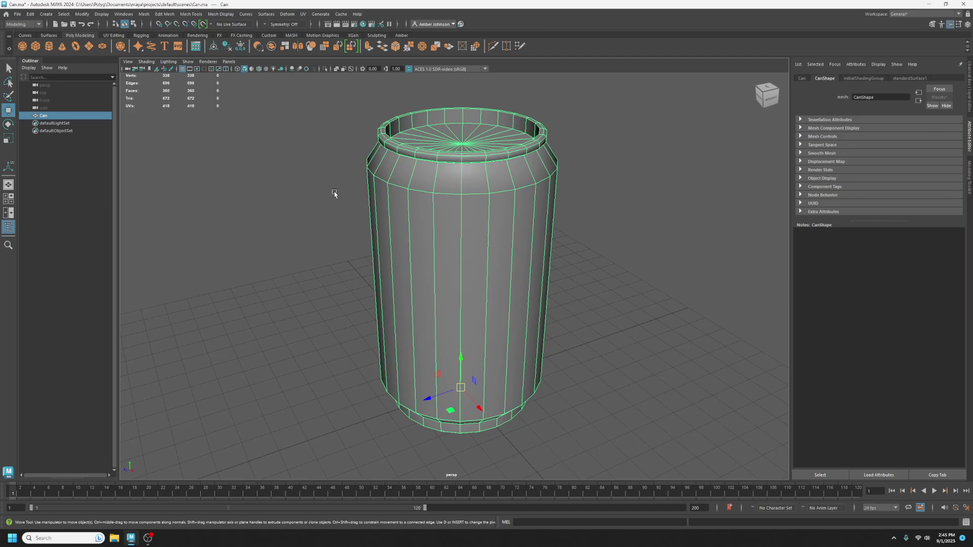
Open the UV Editor for the can with the checker map displayed, and arrange its window so the UV Toolkit is accessible.
left_click(304, 14)
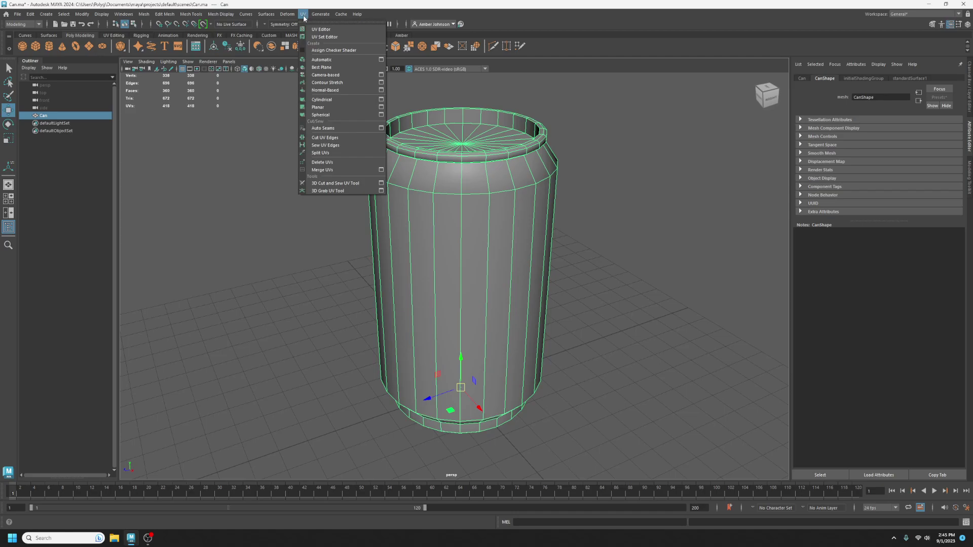
left_click(327, 30)
left_click_drag(771, 87, 636, 30)
left_click_drag(463, 289, 426, 302, "alt")
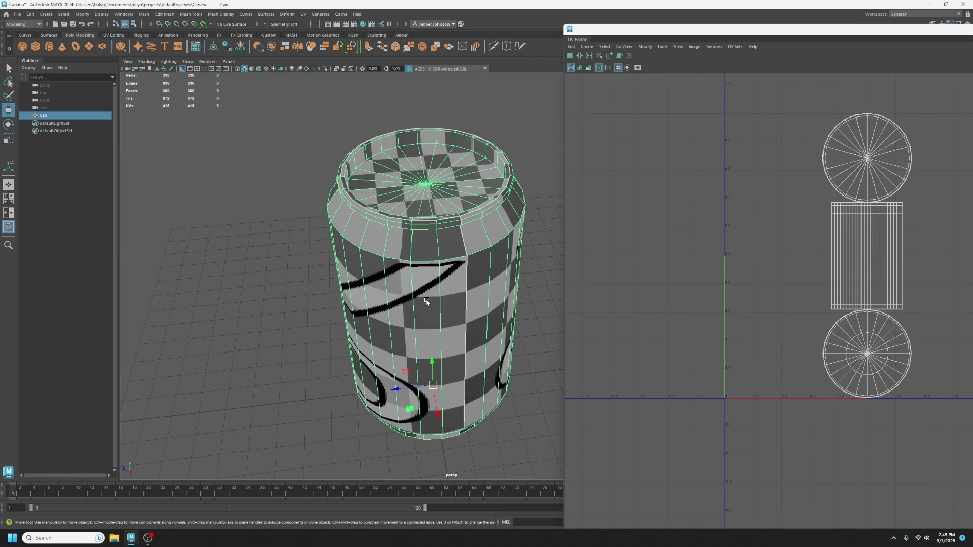
left_click_drag(560, 364, 454, 265, "alt")
left_click_drag(943, 214, 793, 311)
left_click_drag(855, 34, 535, 152)
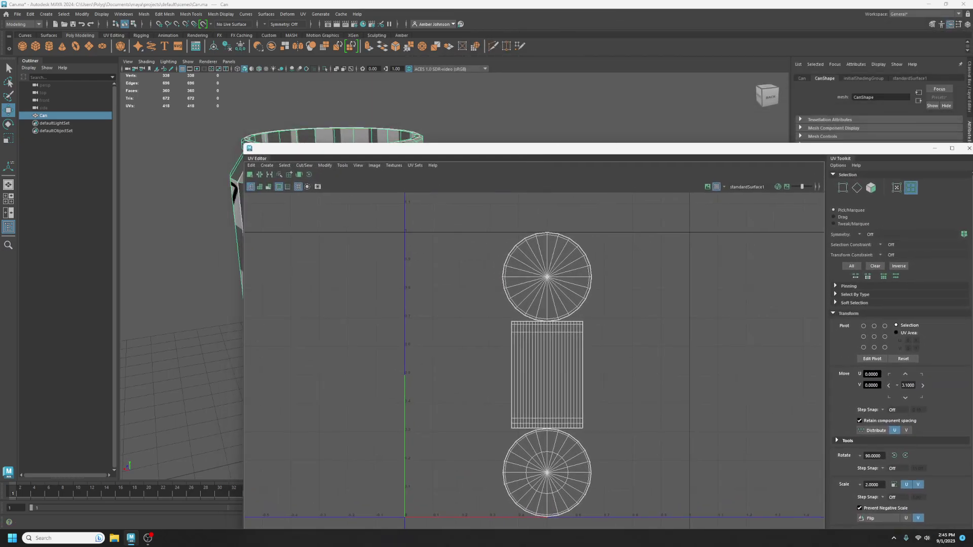
left_click_drag(902, 148, 681, 91)
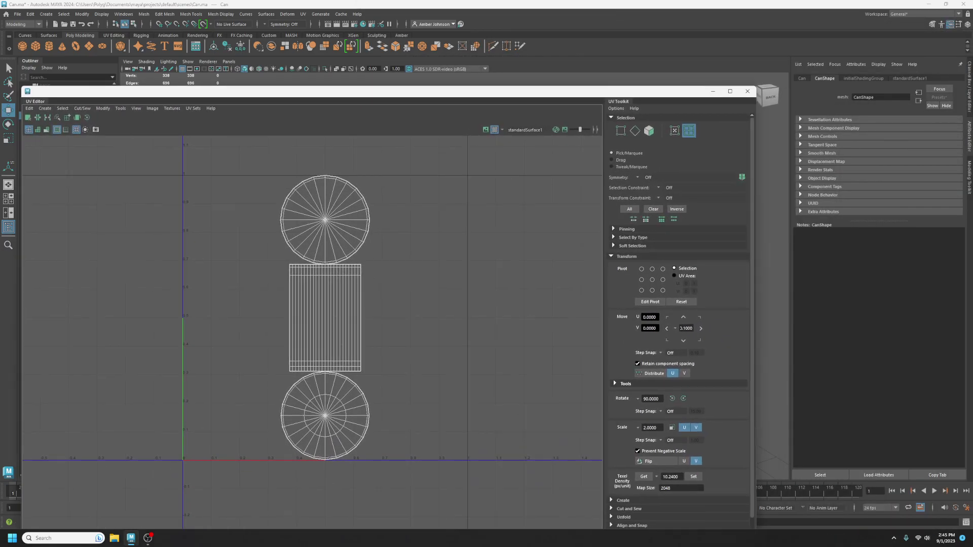
Set the selection mode to UV shells and check the can body's shell on the model beside the UV layout.
left_click(968, 177)
left_click(901, 88)
left_click(327, 307)
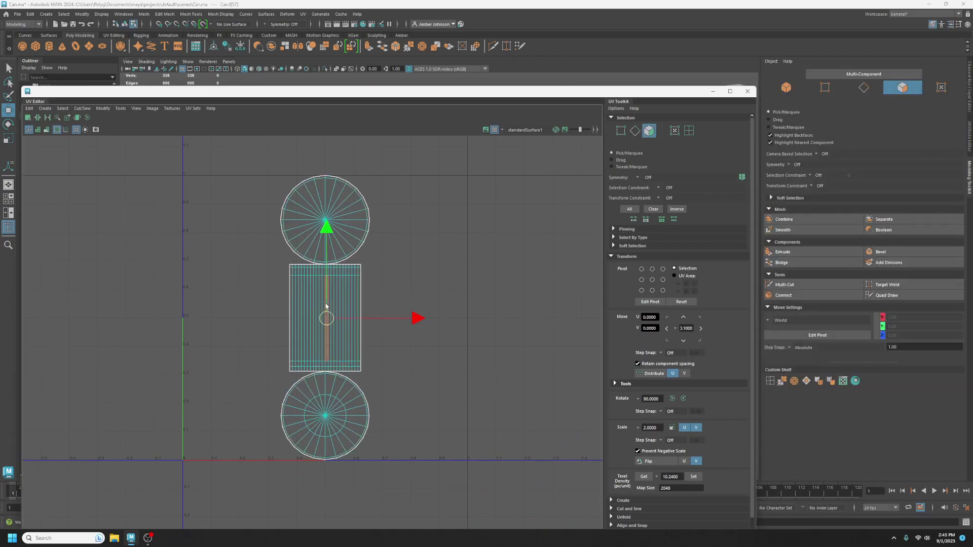
left_click(689, 130)
left_click_drag(308, 94, 863, 79)
left_click_drag(260, 228, 520, 313, "alt")
key("f")
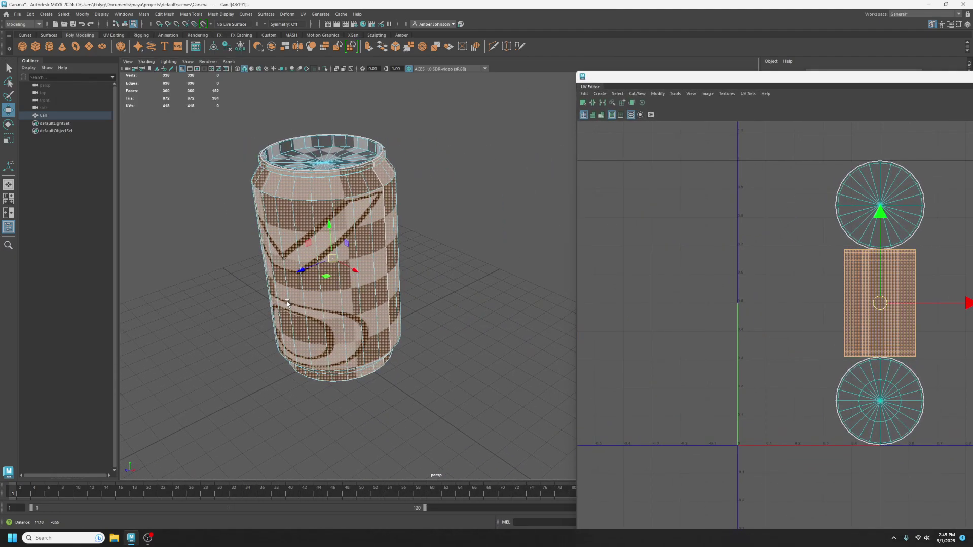
left_click_drag(793, 81, 630, 47)
left_click(849, 210)
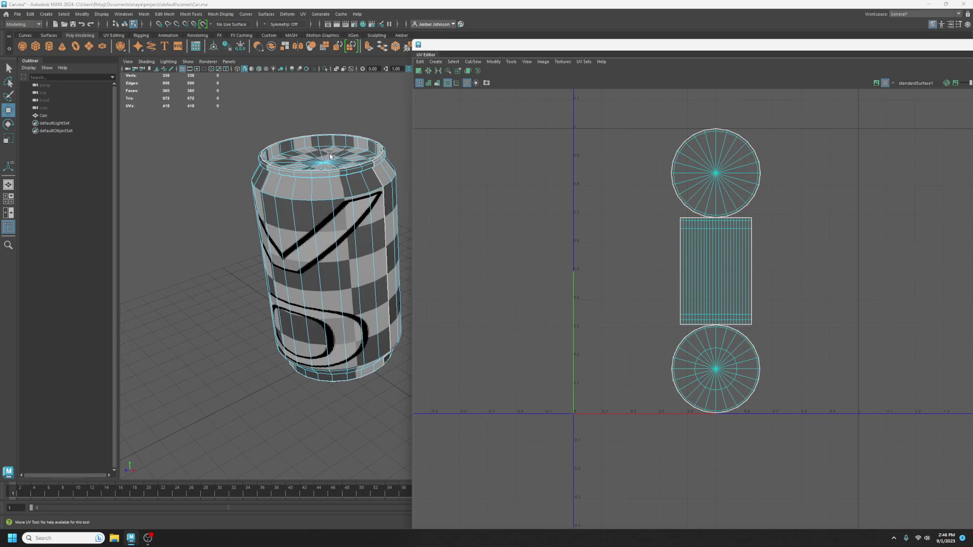
Move the can body's UV shell along U, away from the two circular shells, onto the far edge of the 0–1 tile.
left_click(755, 246)
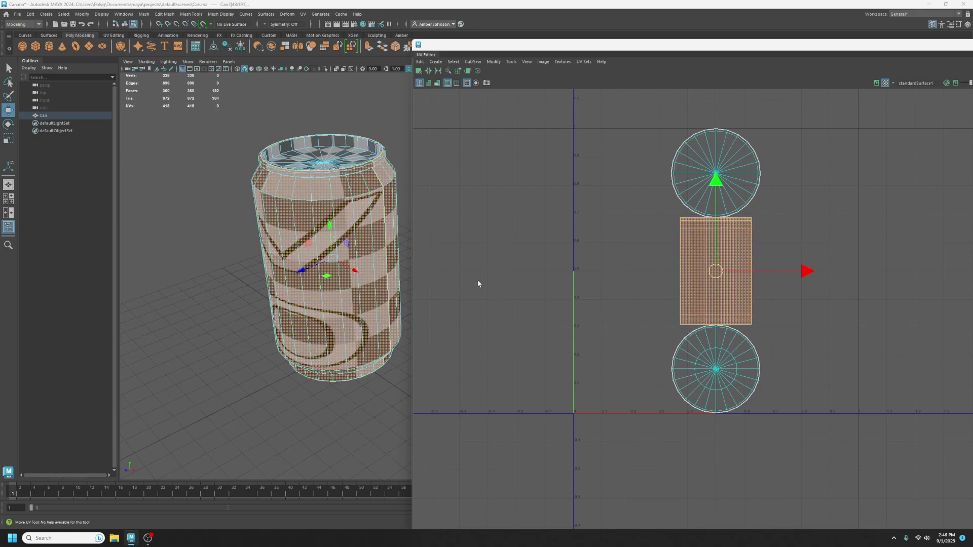
key("f")
left_click_drag(304, 199, 290, 250, "alt")
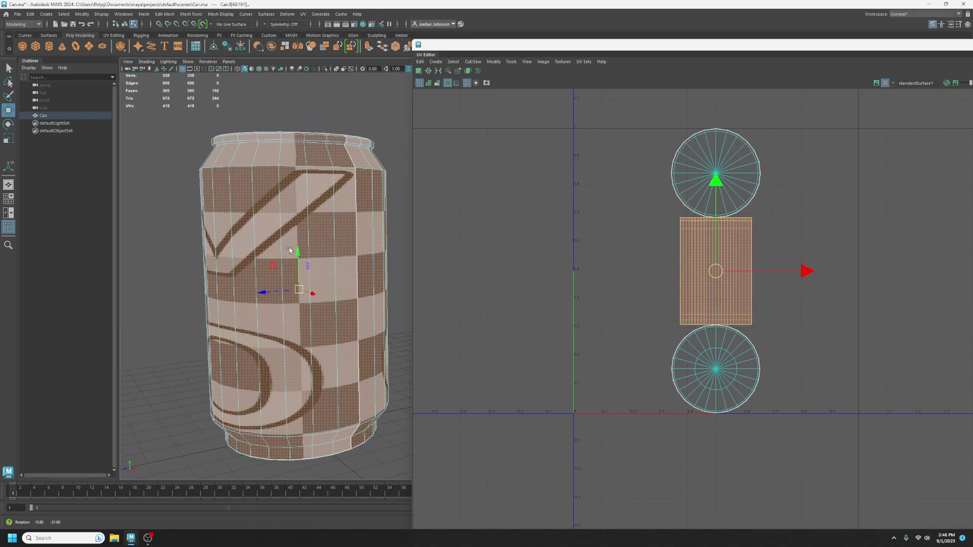
left_click_drag(806, 274, 963, 274)
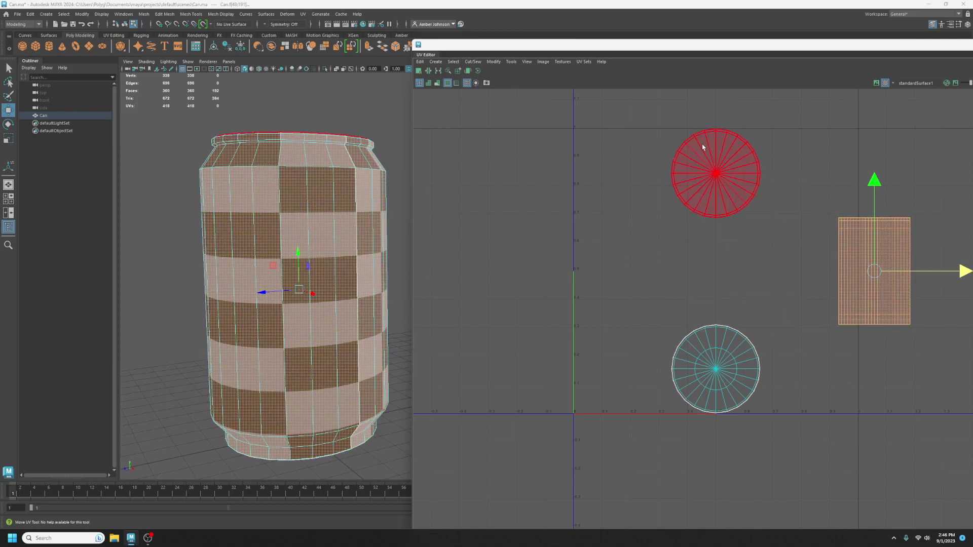
Select the two circular UV shells in turn and examine which end of the can each one covers.
left_click(706, 147)
left_click_drag(326, 206, 329, 152, "alt")
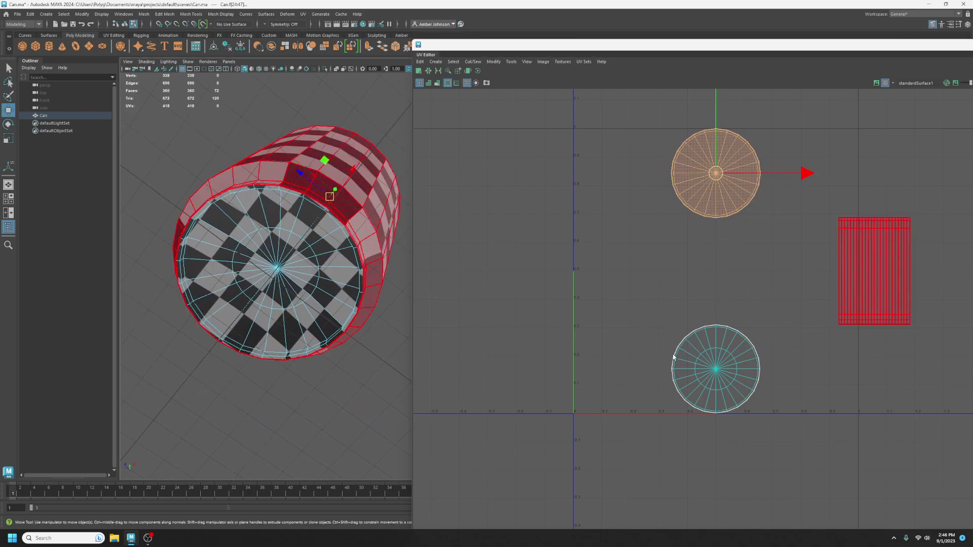
left_click(707, 375)
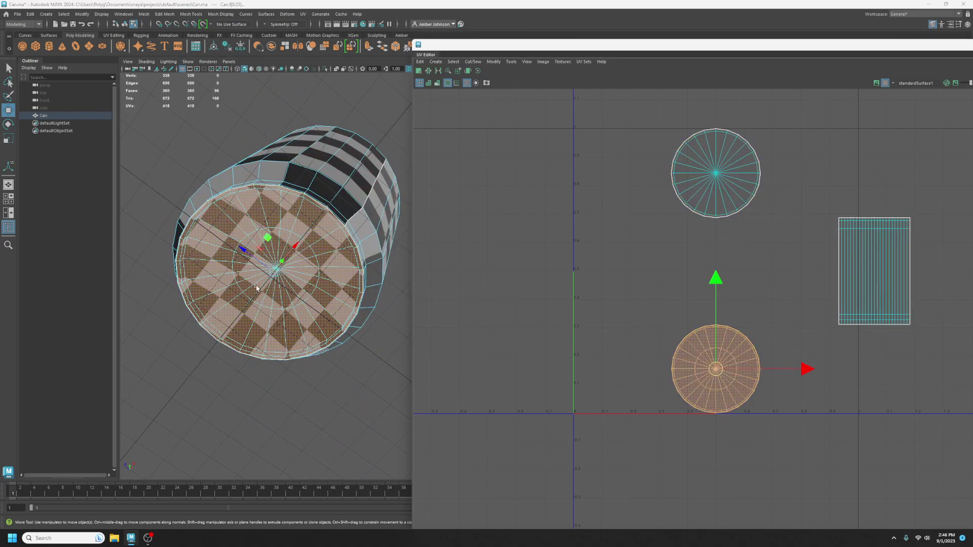
left_click_drag(329, 192, 333, 235, "alt")
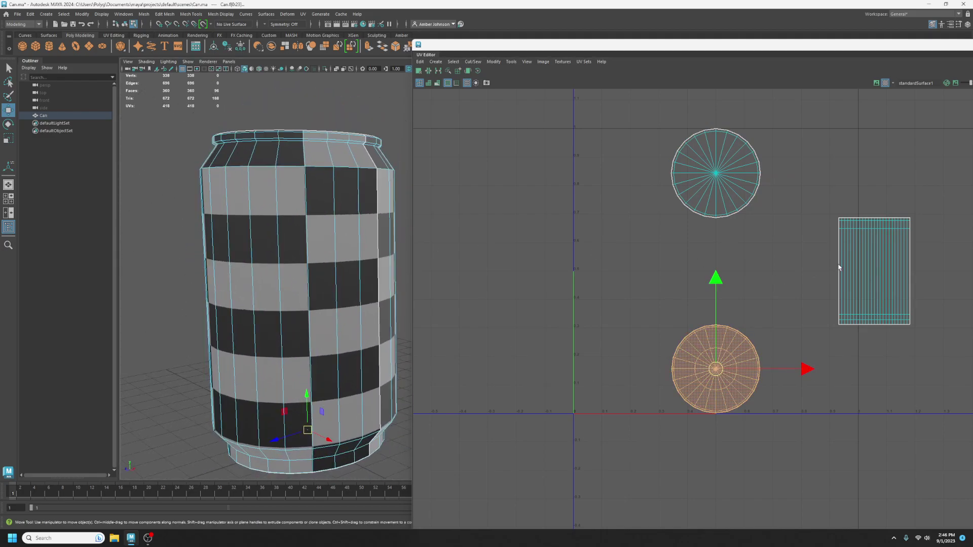
Move all three UV shells along negative U until they lie completely outside the 0–1 tile.
scroll(839, 267, "down", 1)
left_click_drag(929, 134, 666, 407)
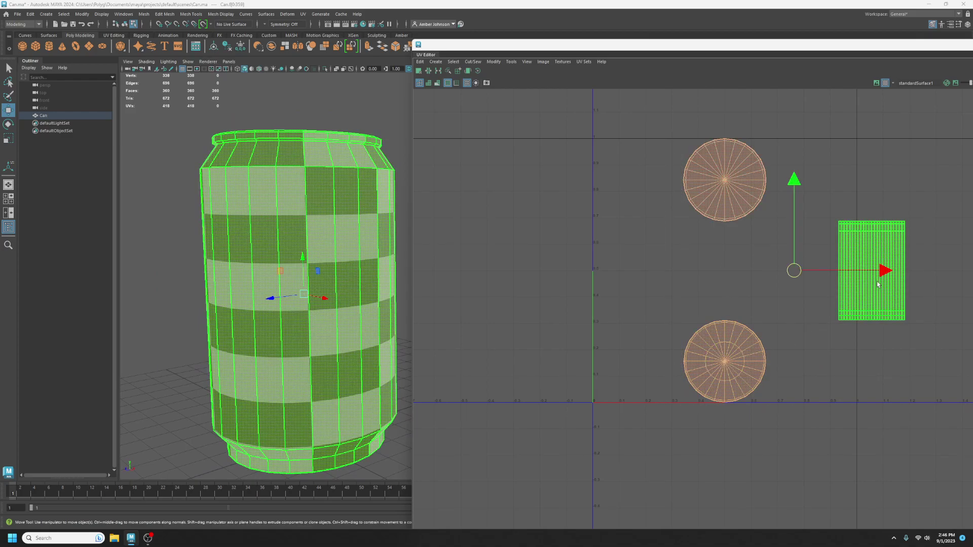
left_click_drag(884, 272, 547, 300)
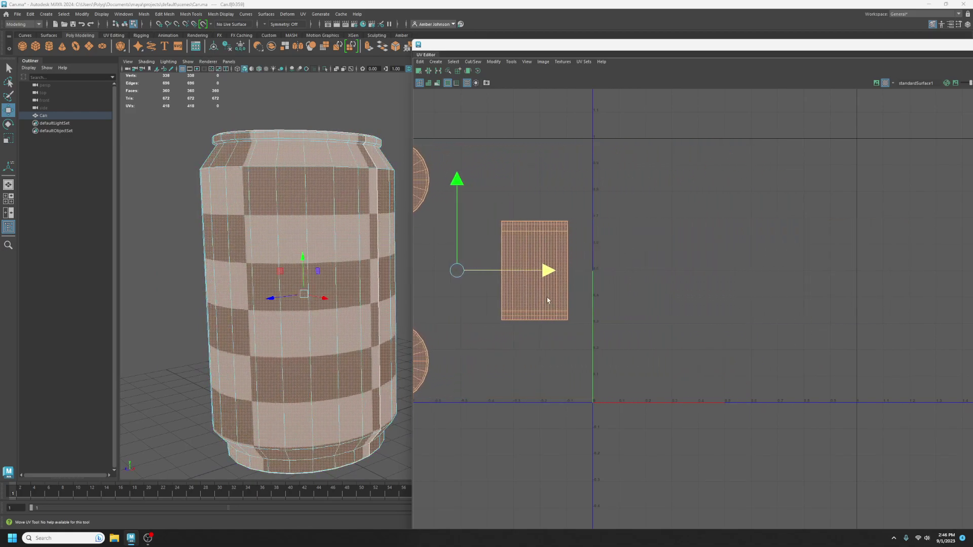
left_click(551, 374)
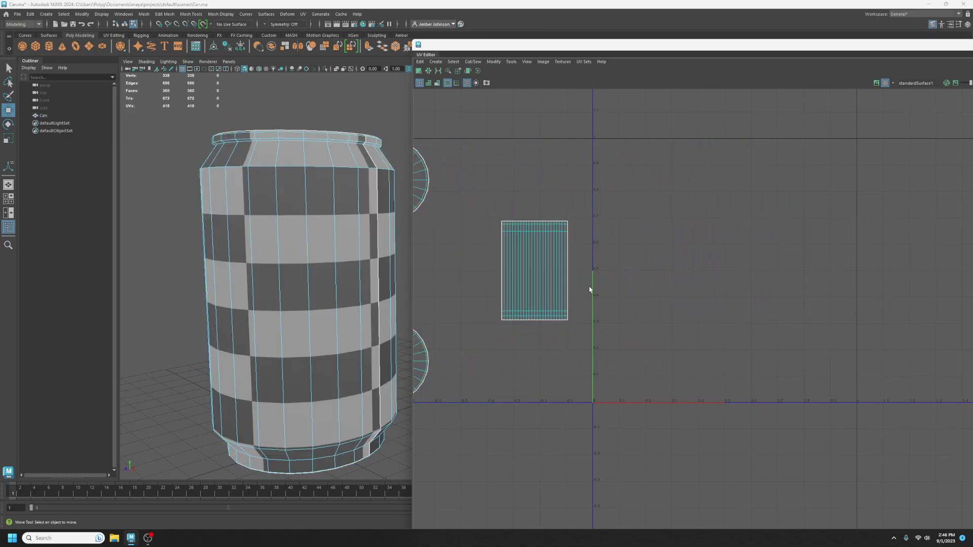
Move the can top's circular UV shell back into the 0–1 tile, to about U 0.33.
left_click(554, 269)
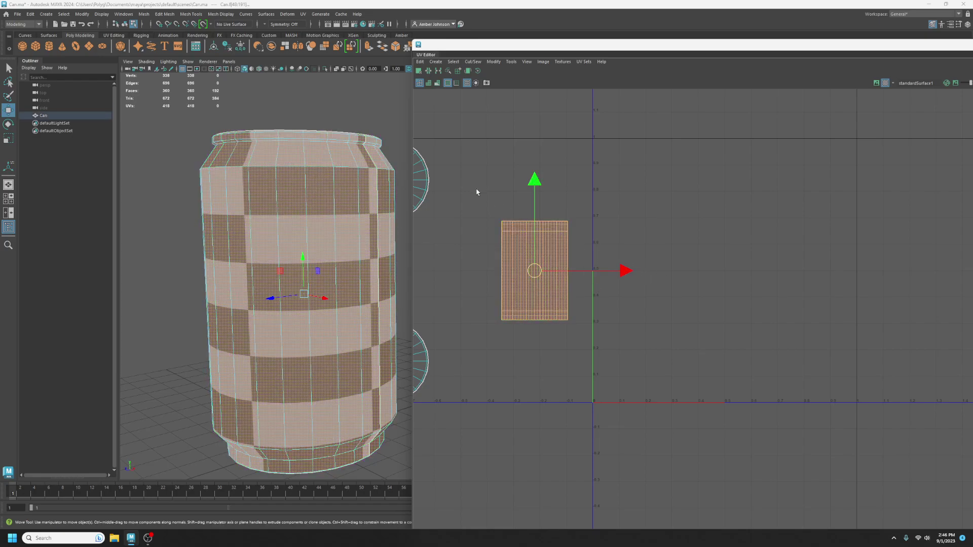
middle_click_drag(476, 192, 560, 228, "alt")
left_click(482, 218)
left_click_drag(304, 191, 307, 224, "alt")
scroll(307, 224, "up", 2)
middle_click_drag(320, 226, 393, 250, "alt")
left_click_drag(562, 221, 855, 221)
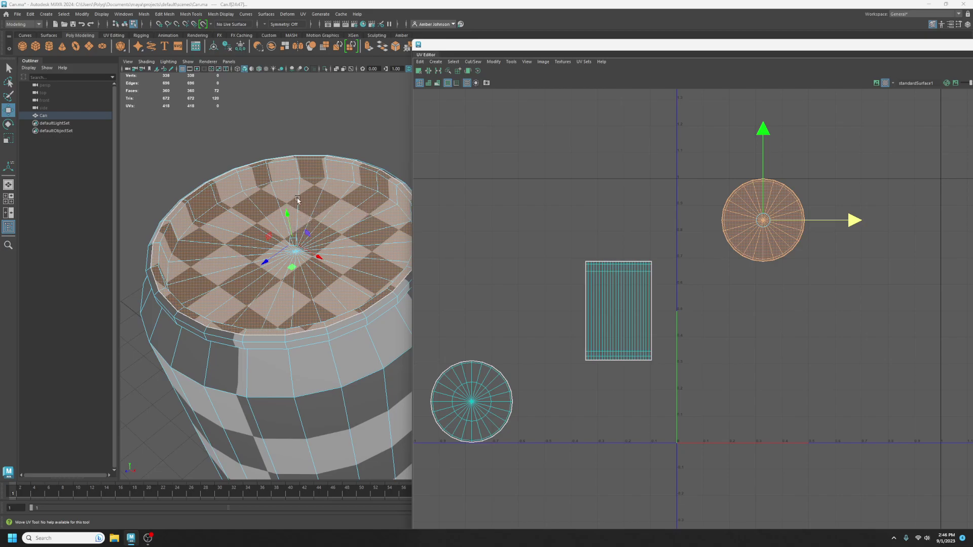
Examine the checker pattern on the can's top surface and inner rim wall for distortion.
key("w")
scroll(286, 183, "up", 2)
scroll(285, 182, "up", 2)
middle_click_drag(231, 198, 285, 202, "alt")
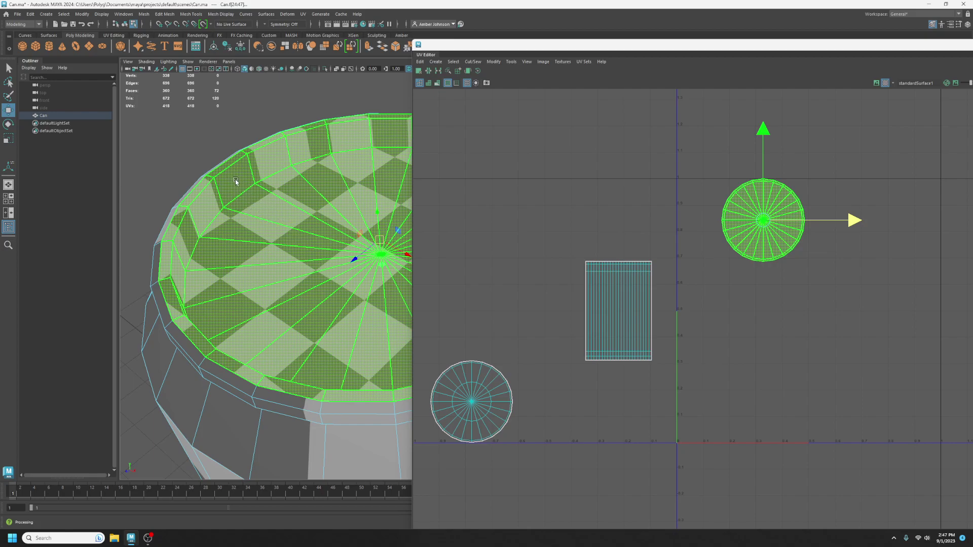
left_click(251, 122)
left_click(338, 220)
scroll(303, 291, "down", 4)
middle_click_drag(399, 326, 287, 294, "alt")
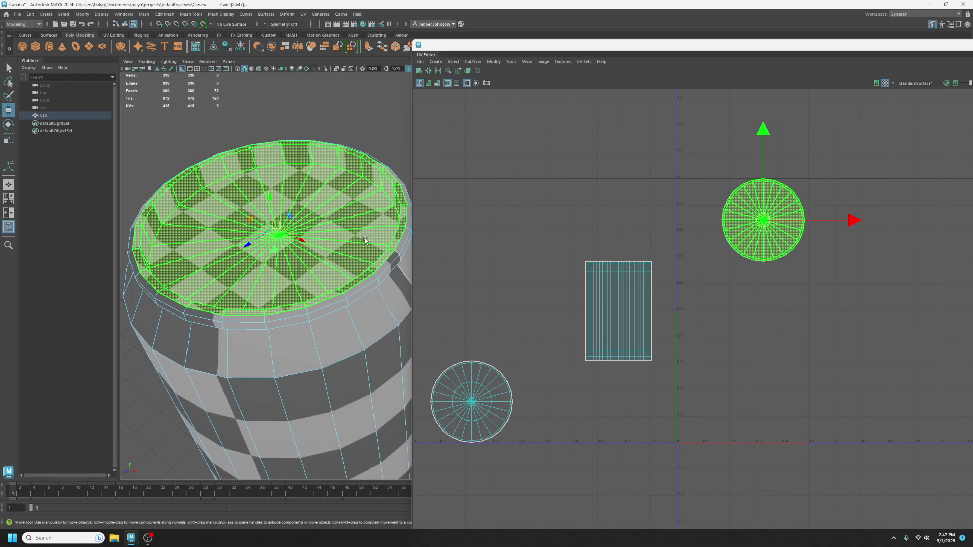
Shift the can top's UV shell to about U 0.35, V 0.74, and unfold and optimize it.
left_click_drag(776, 219, 772, 251)
left_click_drag(707, 49, 472, 18)
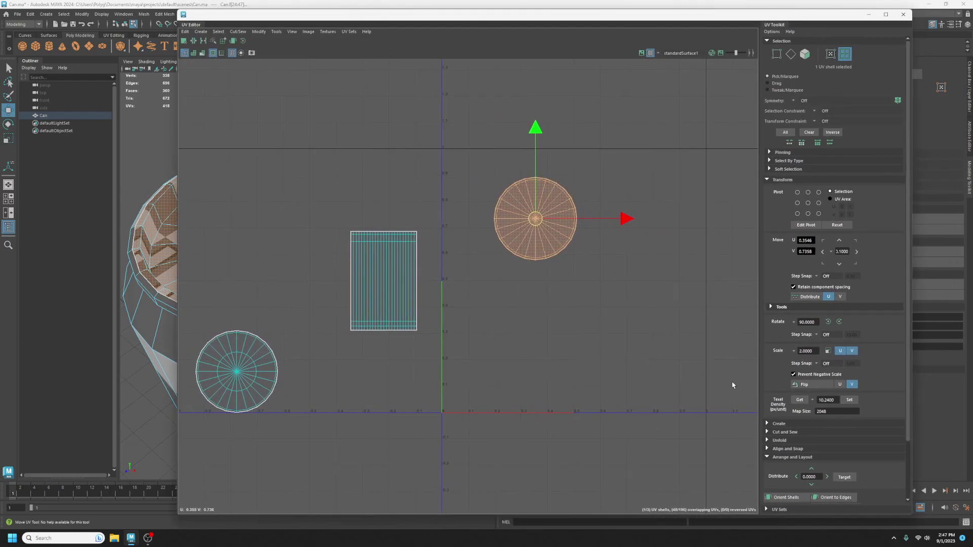
left_click(775, 440)
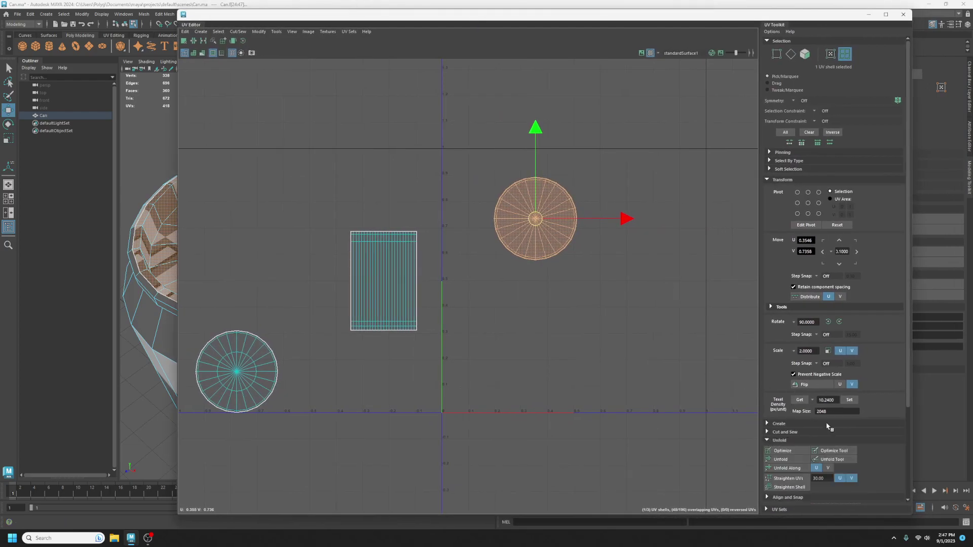
scroll(786, 456, "down", 3)
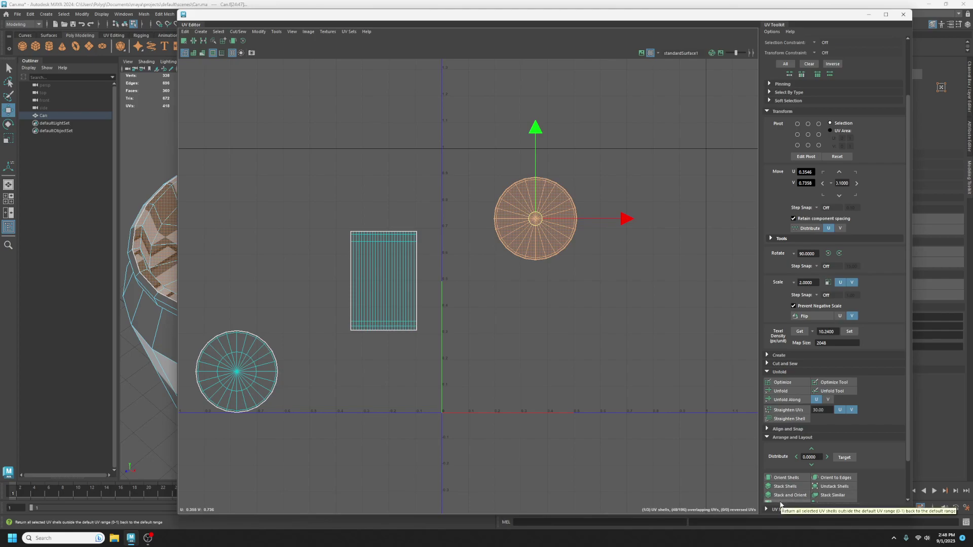
left_click(794, 393)
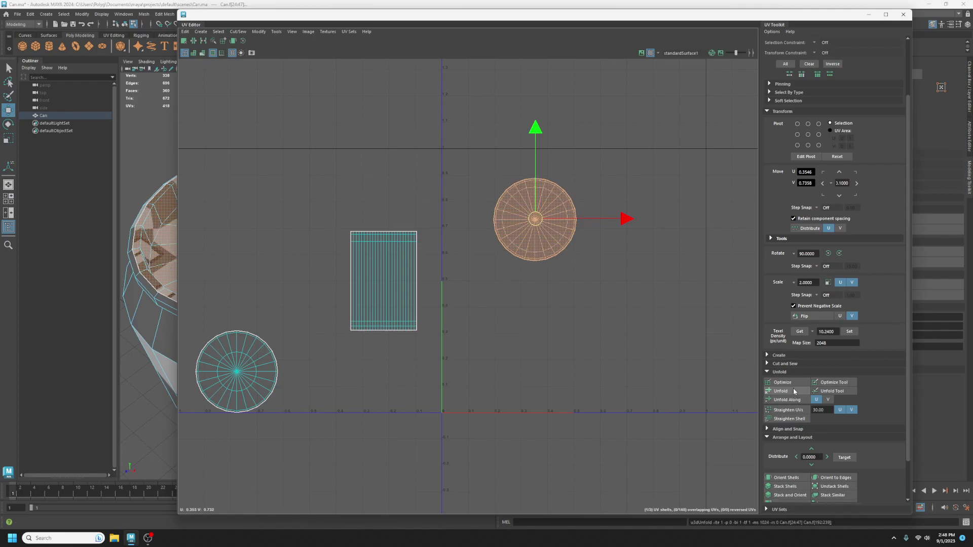
left_click(793, 384)
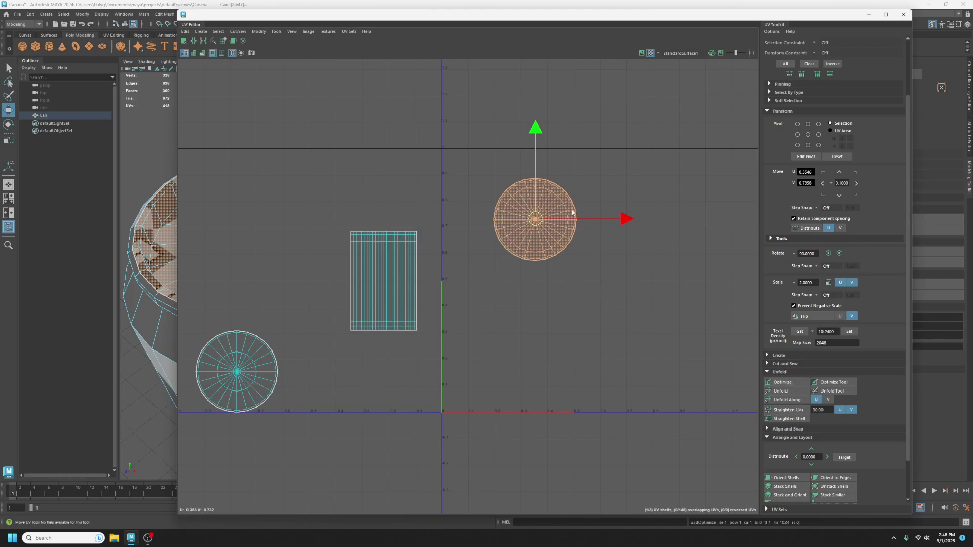
Optimize the can top's unfolded UV shell two more times.
scroll(562, 213, "up", 4)
middle_click_drag(630, 309, 632, 342, "alt")
left_click(787, 384)
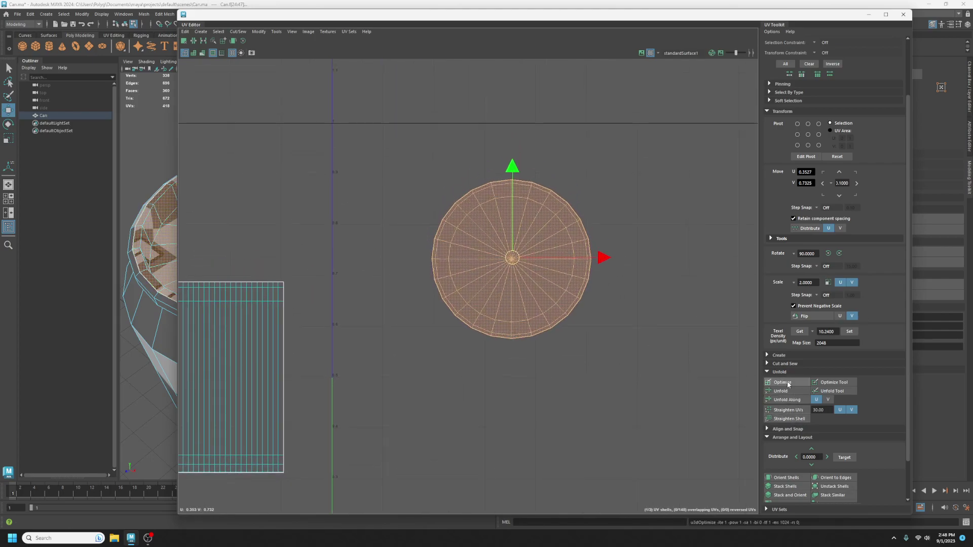
left_click(788, 384)
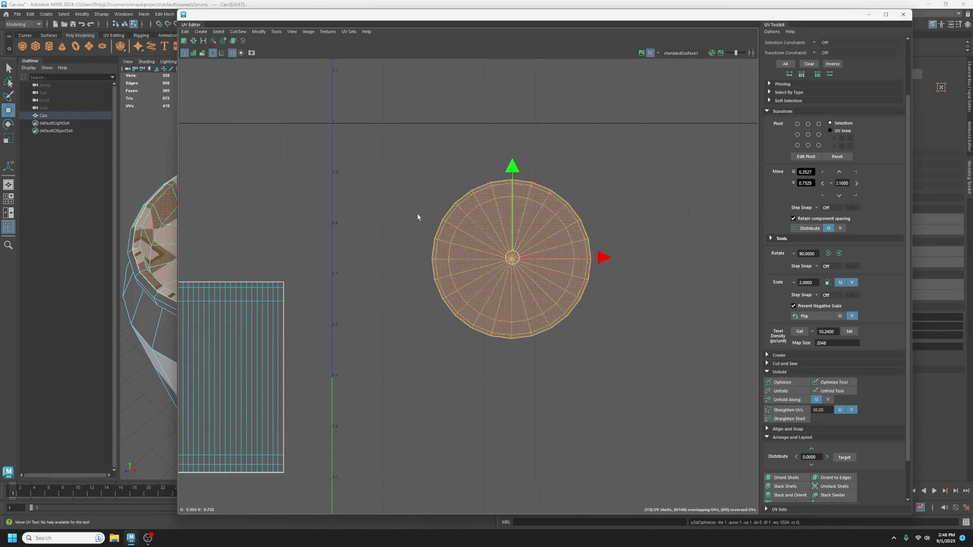
Scale the can top's UV shell up to about 3.5 times its size and shift it along positive U.
left_click_drag(405, 9, 819, 82)
key("f")
key("w")
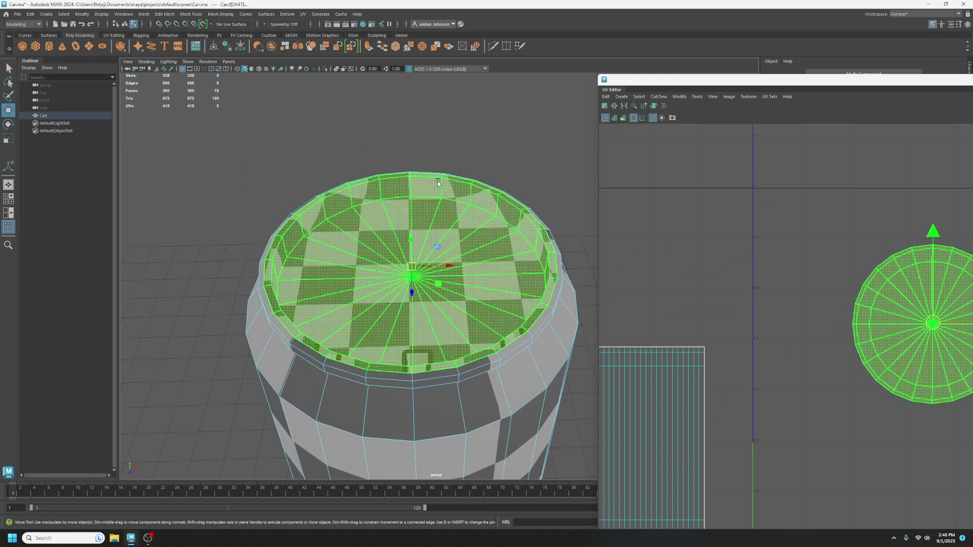
scroll(836, 290, "down", 1)
key("f")
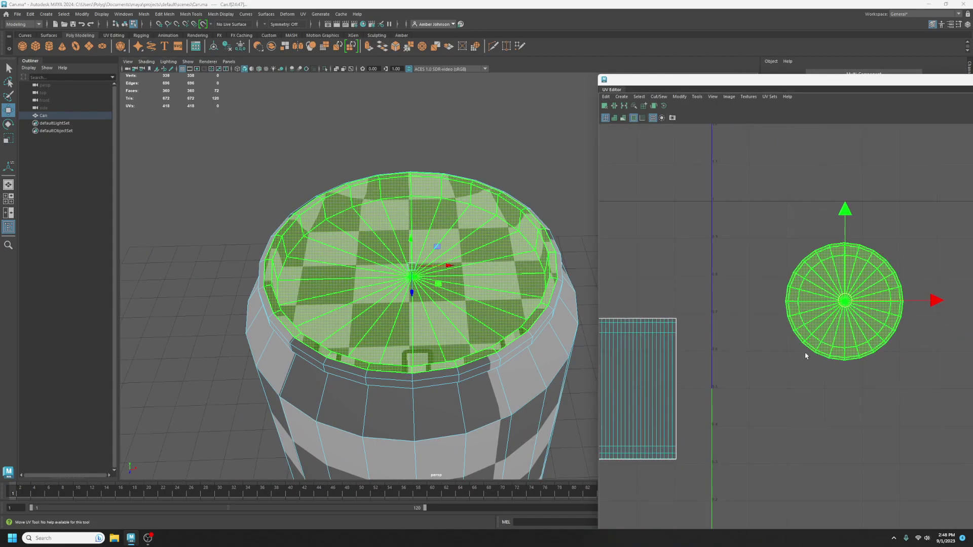
key("r")
left_click(877, 308)
left_click_drag(845, 301, 969, 167)
key("w")
left_click_drag(844, 302, 965, 321)
Examine the checker squares on the can's top surface and inner rim wall for evenness and stretching.
left_click_drag(386, 252, 263, 309, "alt")
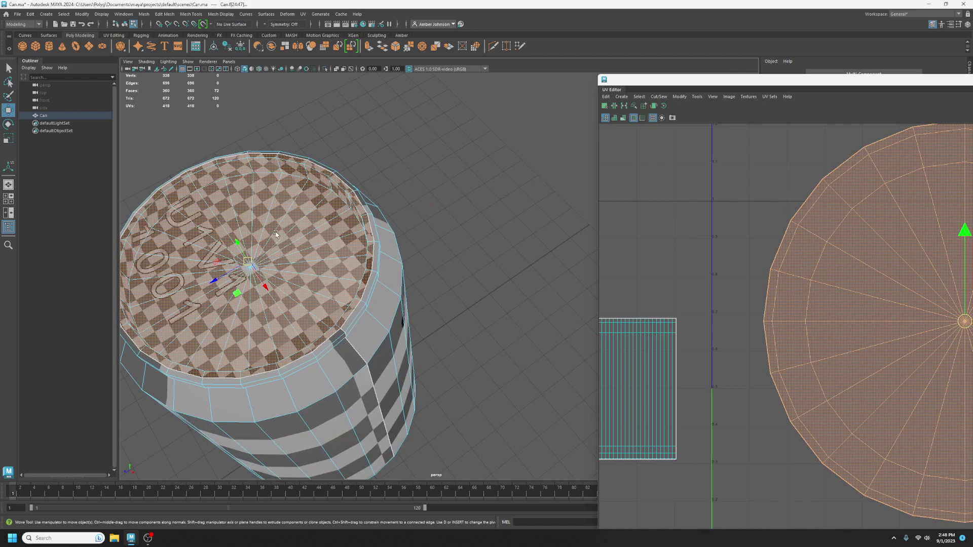
middle_click_drag(208, 200, 420, 284, "alt")
scroll(420, 284, "up", 5)
left_click_drag(420, 284, 415, 250, "alt")
middle_click_drag(415, 250, 413, 301, "alt")
left_click_drag(412, 309, 410, 287, "alt")
key("F8")
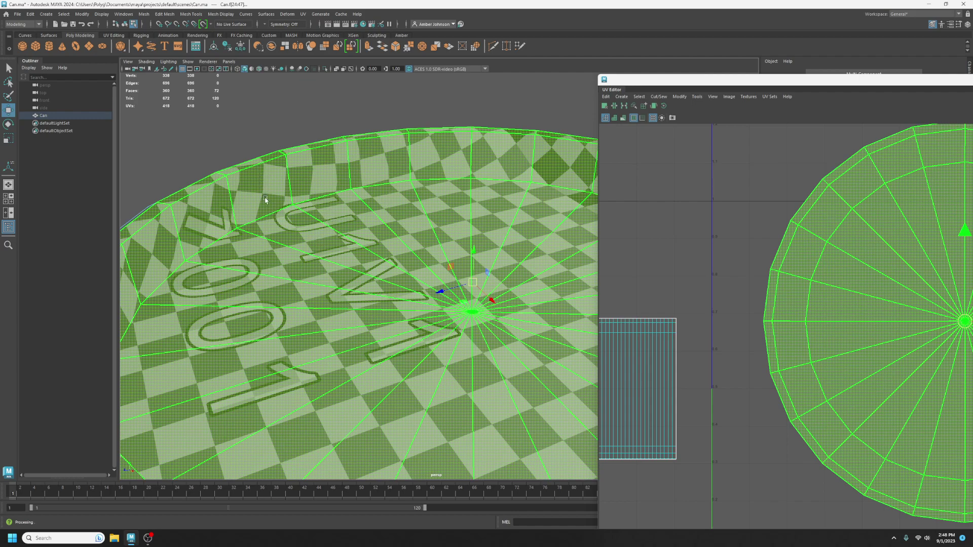
scroll(324, 239, "down", 6)
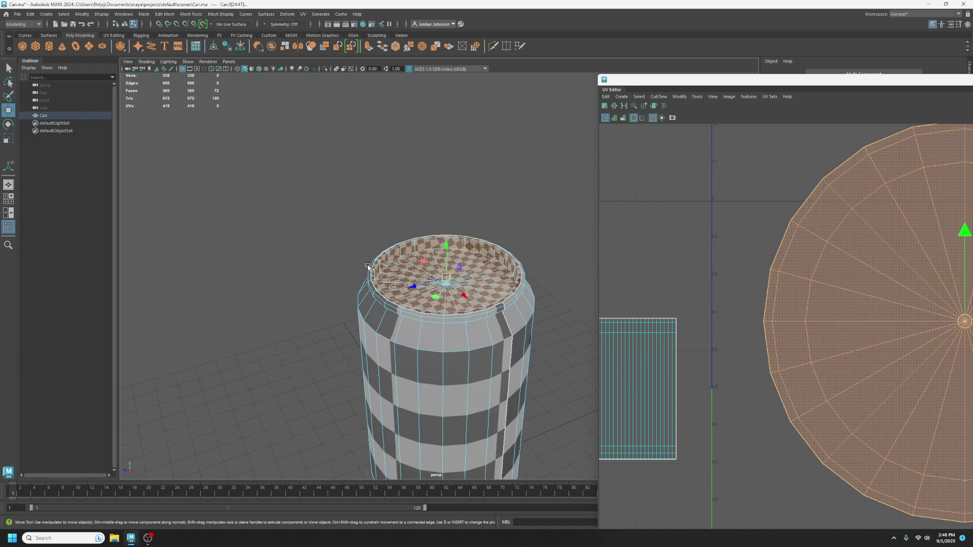
scroll(369, 265, "up", 3)
left_click_drag(399, 282, 397, 275, "alt")
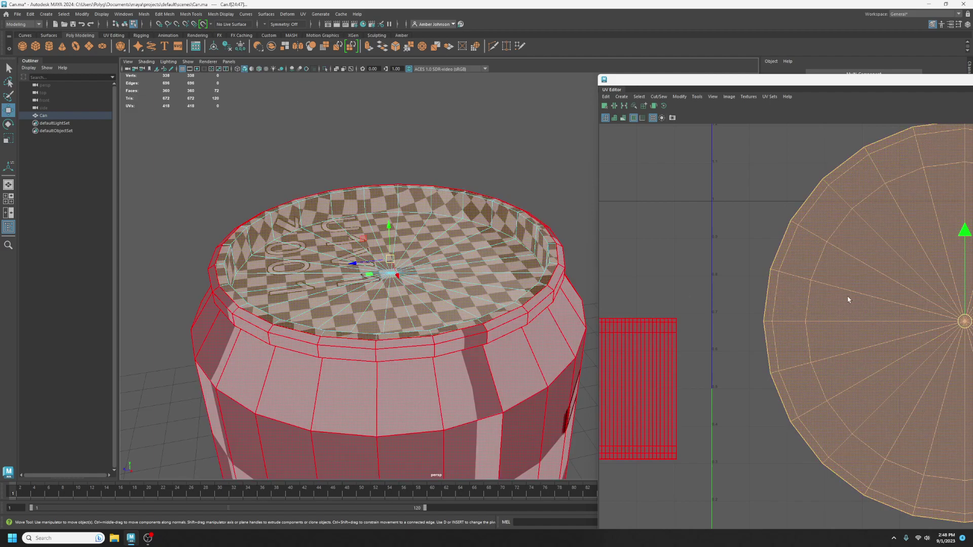
Undo the last scaling and shift of the can top's UV shell and move it to about U 0.81, V 0.83.
key("ctrl+z")
key("ctrl+z")
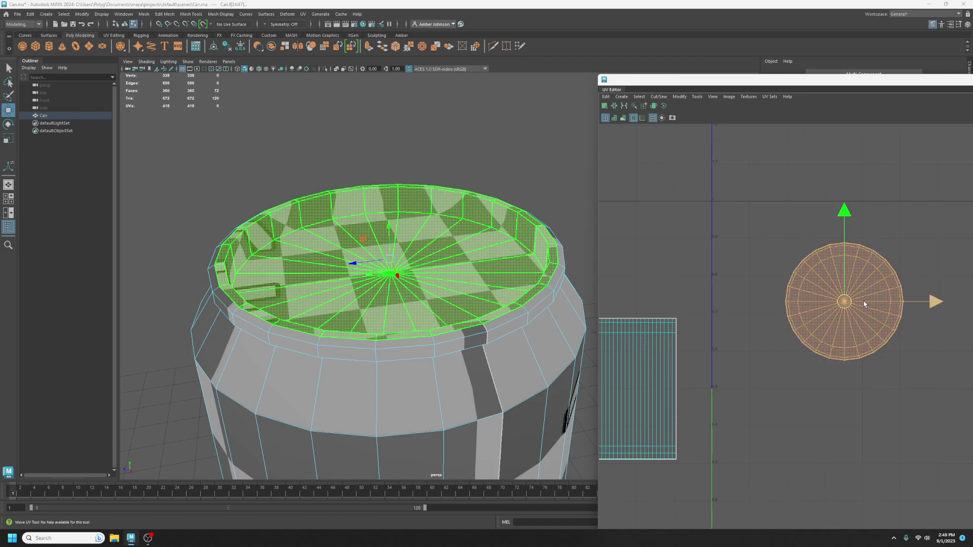
left_click_drag(847, 303, 972, 302)
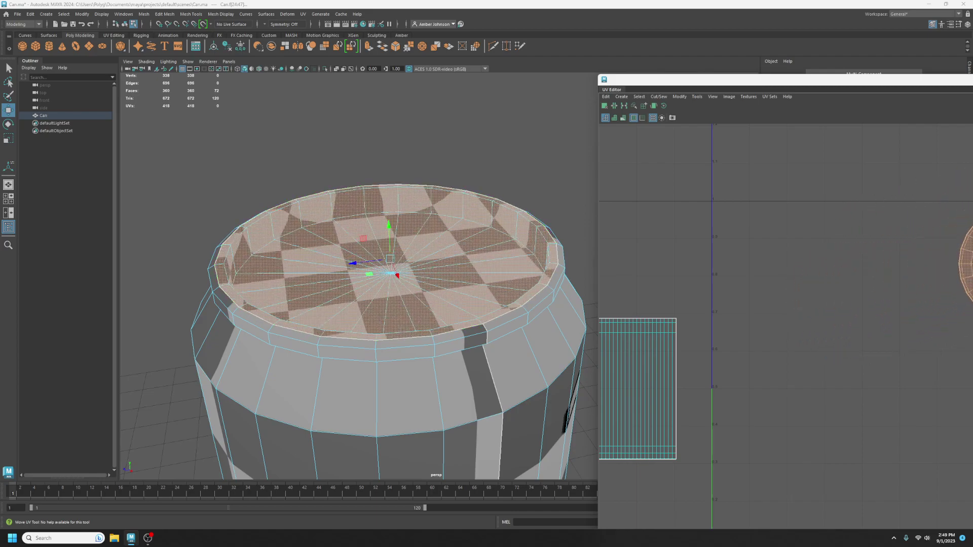
Select the can bottom's UV shell, place it at about U 0.45, V 0.33, and scale it to match the top shell's size.
middle_click_drag(446, 385, 406, 284, "alt")
scroll(406, 284, "down", 5)
left_click_drag(449, 374, 458, 294, "alt")
middle_click_drag(458, 294, 457, 348, "alt")
scroll(452, 296, "up", 5)
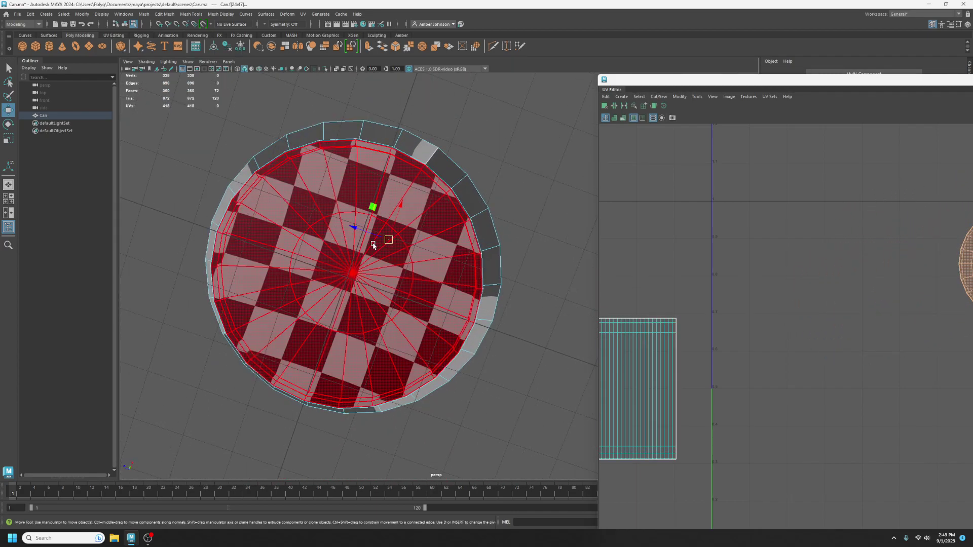
left_click_drag(533, 347, 424, 299, "alt")
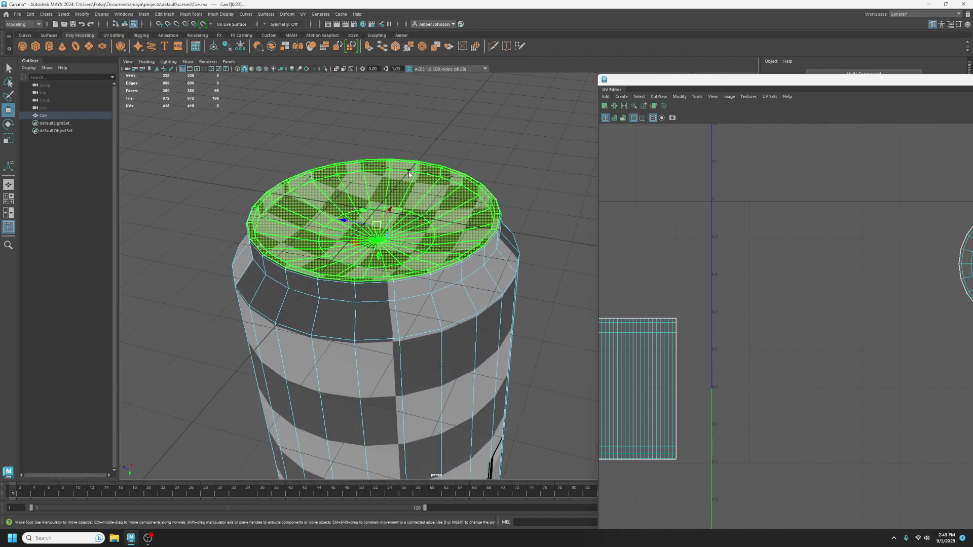
scroll(877, 330, "down", 3)
middle_click_drag(868, 436, 809, 287, "alt")
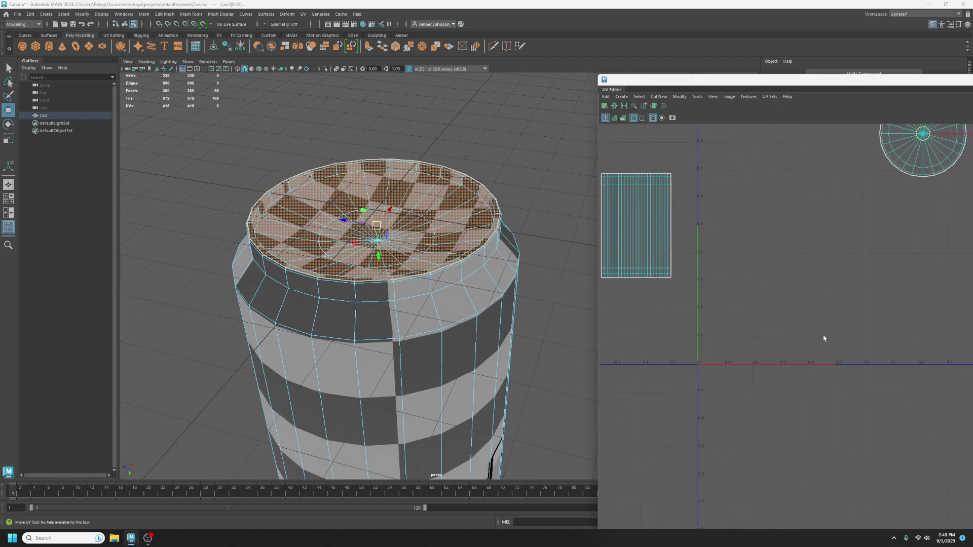
scroll(813, 354, "down", 5)
left_click_drag(634, 334, 950, 108)
key("r")
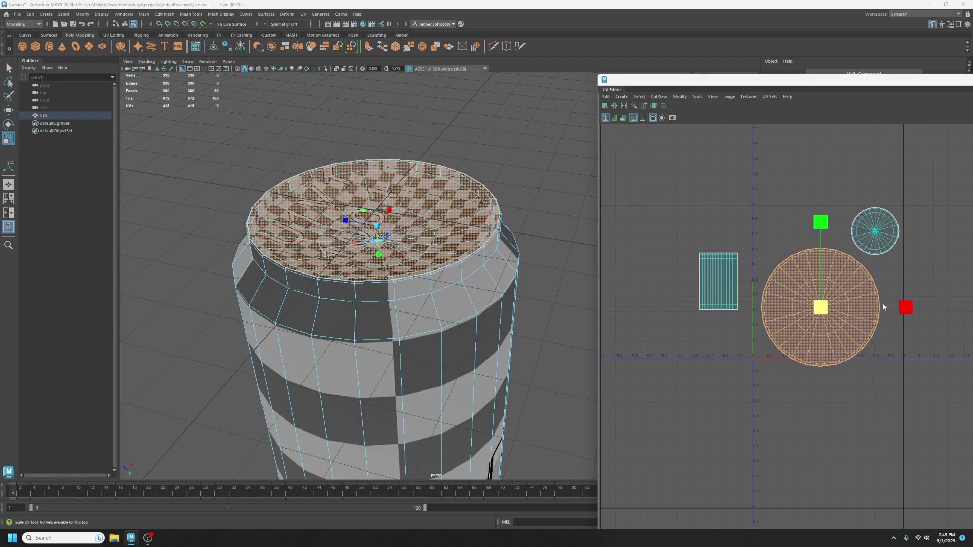
left_click_drag(820, 308, 856, 268)
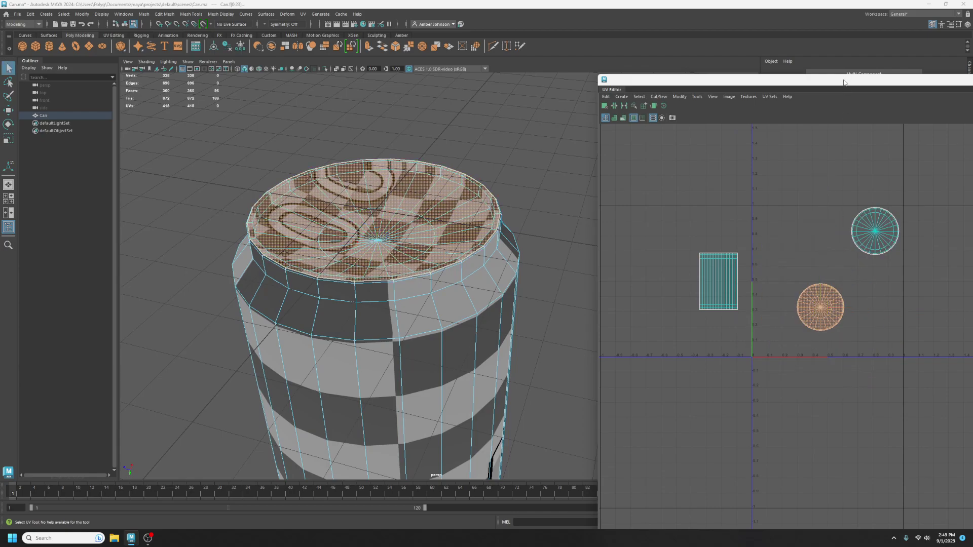
Move the can bottom's UV shell to about U 0.86, V 0.40, just below the top's shell.
double_click(847, 86)
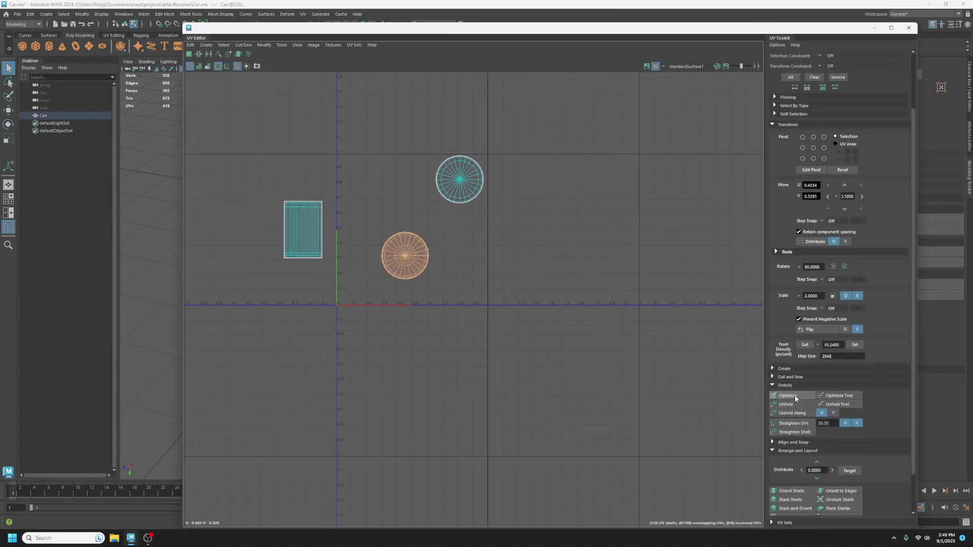
key("w")
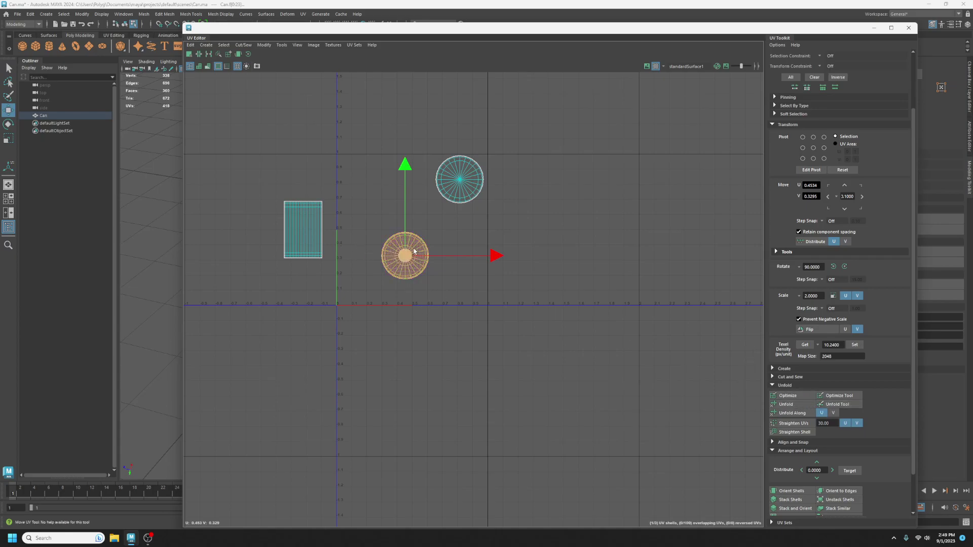
left_click_drag(410, 255, 470, 244)
left_click_drag(370, 29, 787, 77)
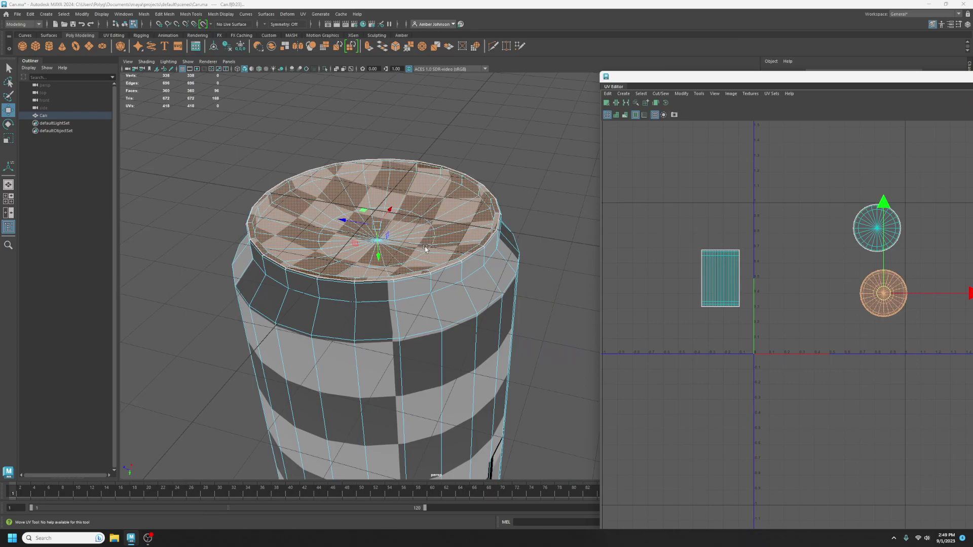
Select the top and bottom UV shells together and shift them about 1.3 units along positive U, outside the 0–1 tile.
scroll(425, 249, "down", 5)
left_click_drag(425, 248, 427, 380, "alt")
middle_click_drag(443, 174, 420, 243, "alt")
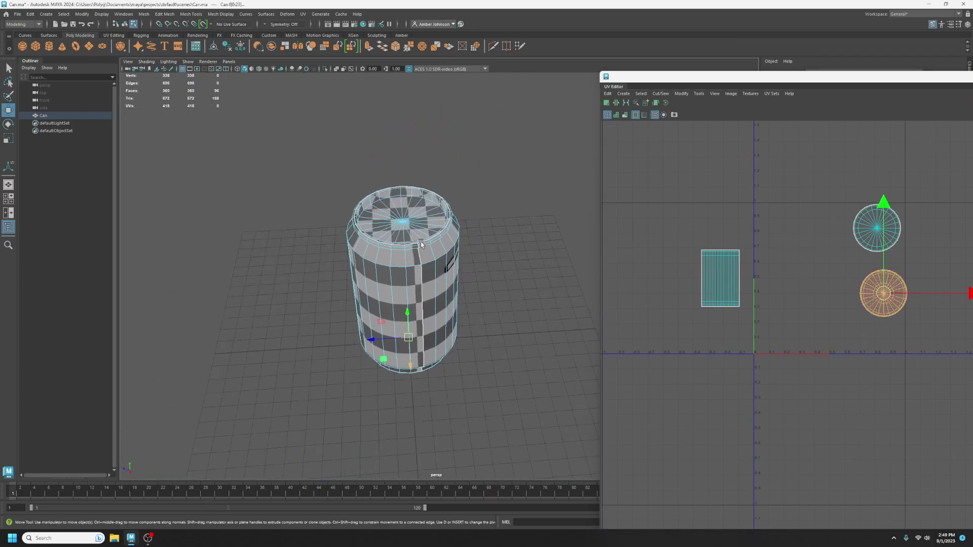
right_click_drag(421, 242, 568, 203, "alt")
left_click_drag(939, 183, 831, 380)
left_click_drag(883, 293, 972, 292)
Move the can body's UV shell to about U 0.48, V 0.56, and unfold and optimize it.
key("F8")
mouse_move(472, 296)
left_mouse_down("alt")
mouse_move(446, 298)
mouse_move(478, 280)
mouse_move(458, 296)
mouse_move(477, 290)
left_mouse_up("alt")
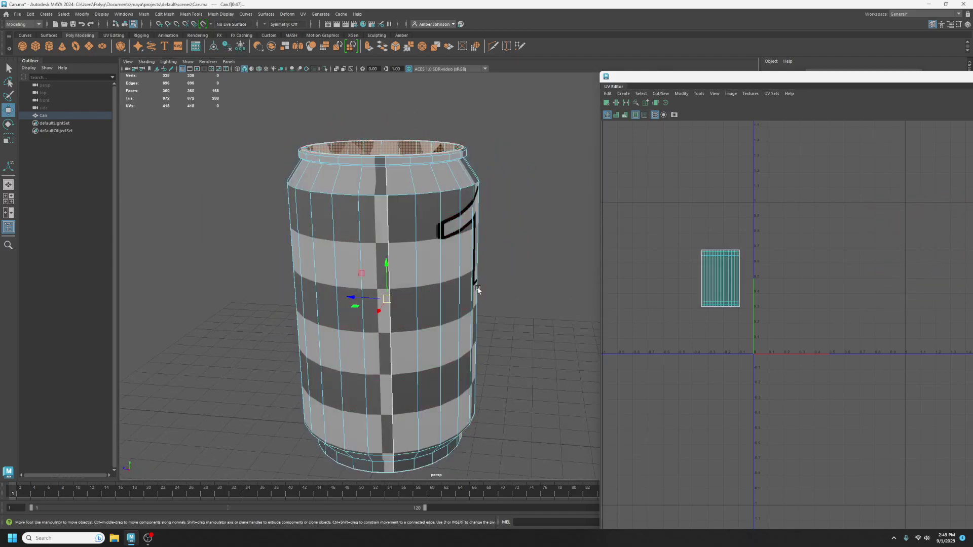
double_click(719, 275)
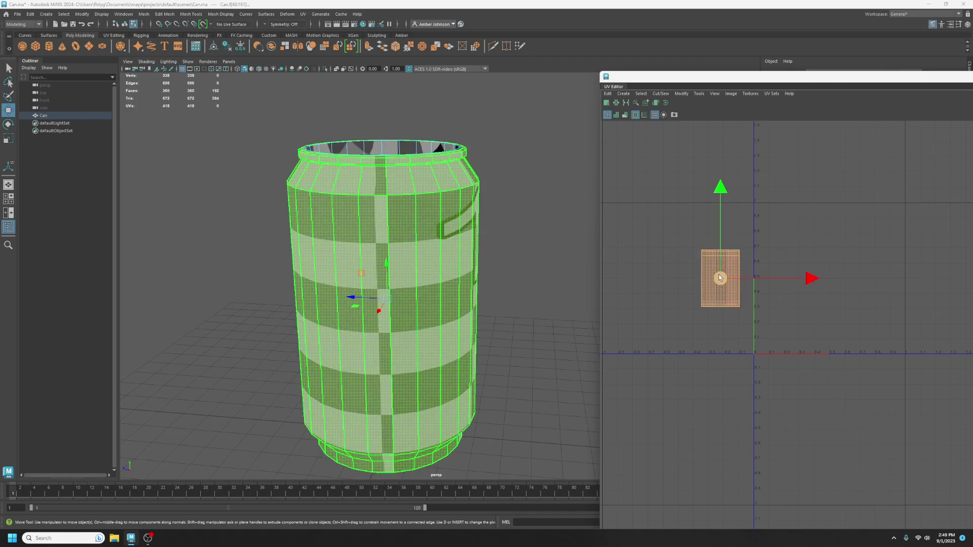
left_click_drag(719, 275, 826, 267)
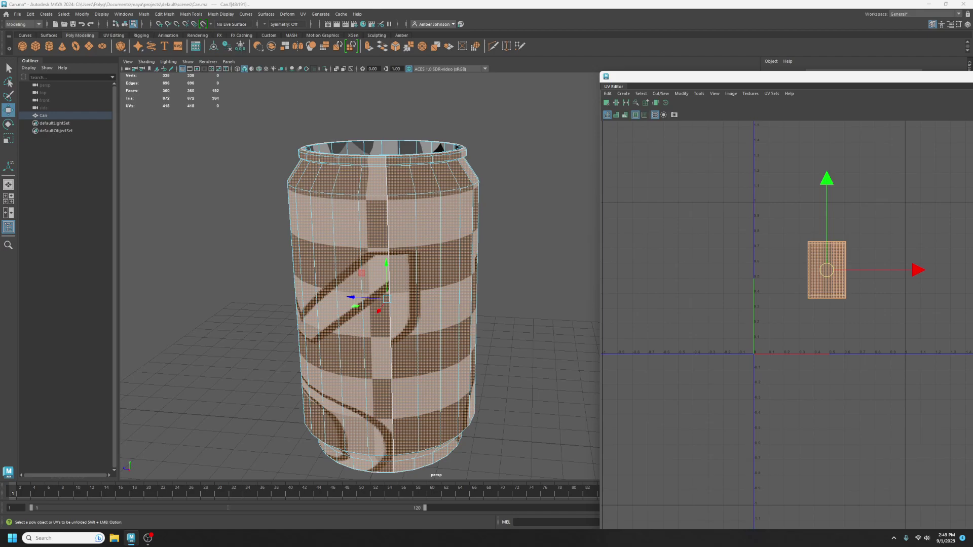
left_click_drag(972, 80, 750, 54)
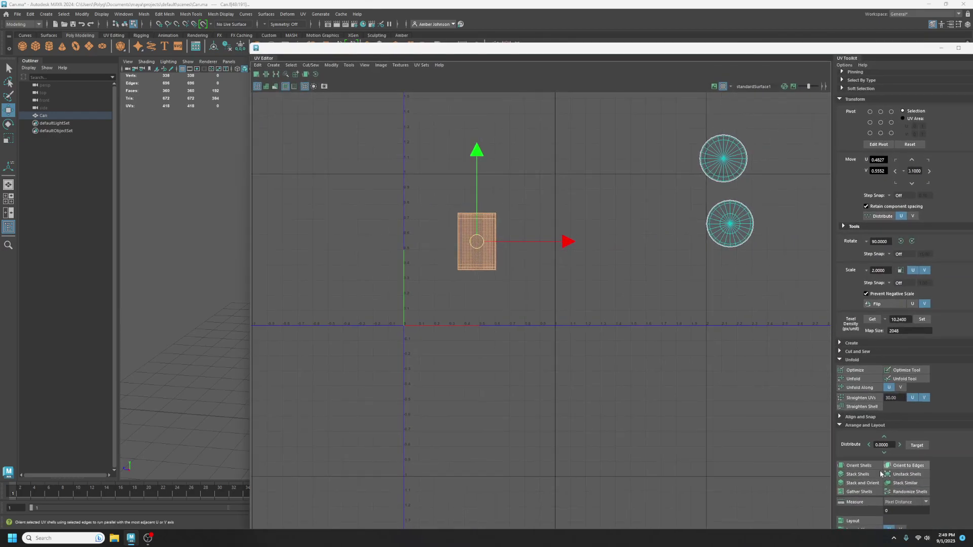
left_click(853, 381)
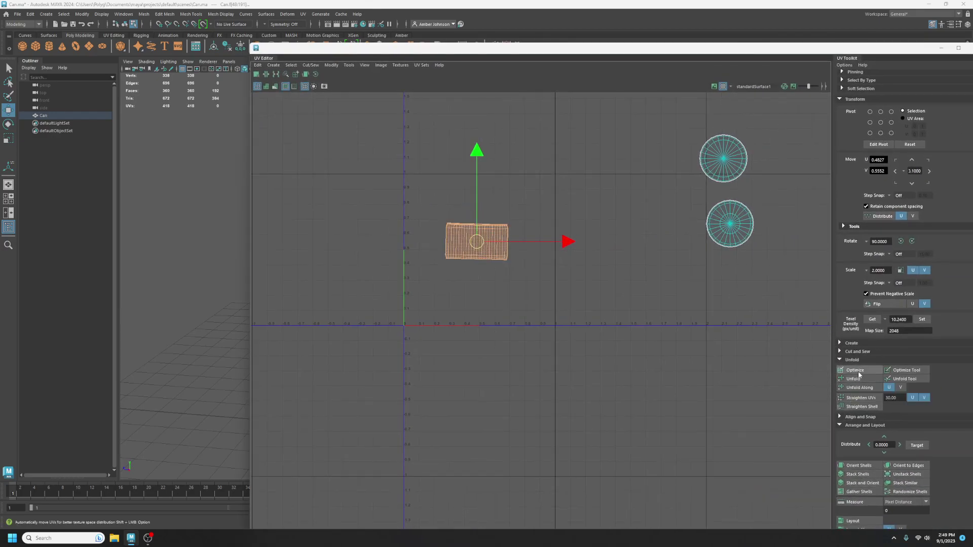
left_click(859, 373)
Examine the unfolded body shell and the checker squares around the can's side and upper rim for distortion.
scroll(503, 248, "up", 8)
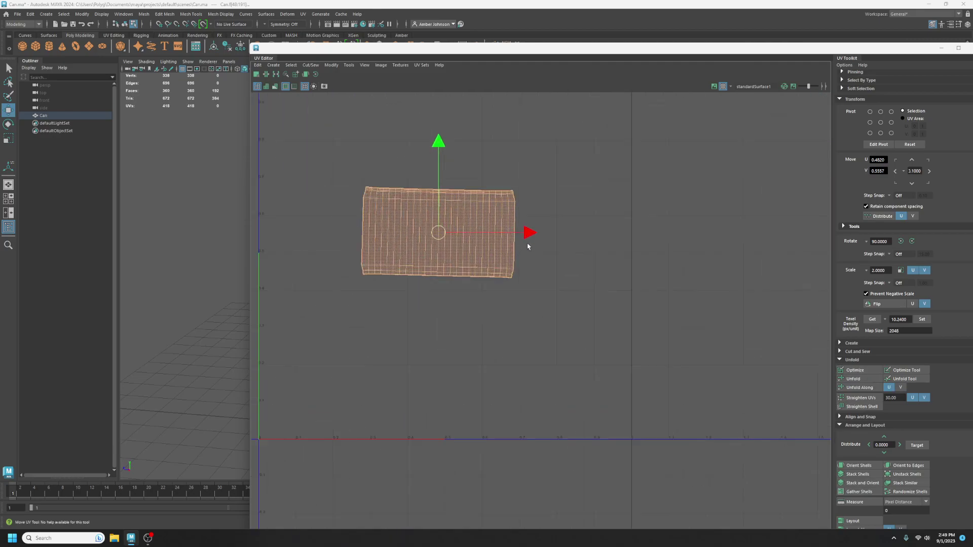
middle_click_drag(546, 271, 729, 301, "alt")
scroll(497, 258, "up", 1)
middle_click_drag(435, 263, 441, 289, "alt")
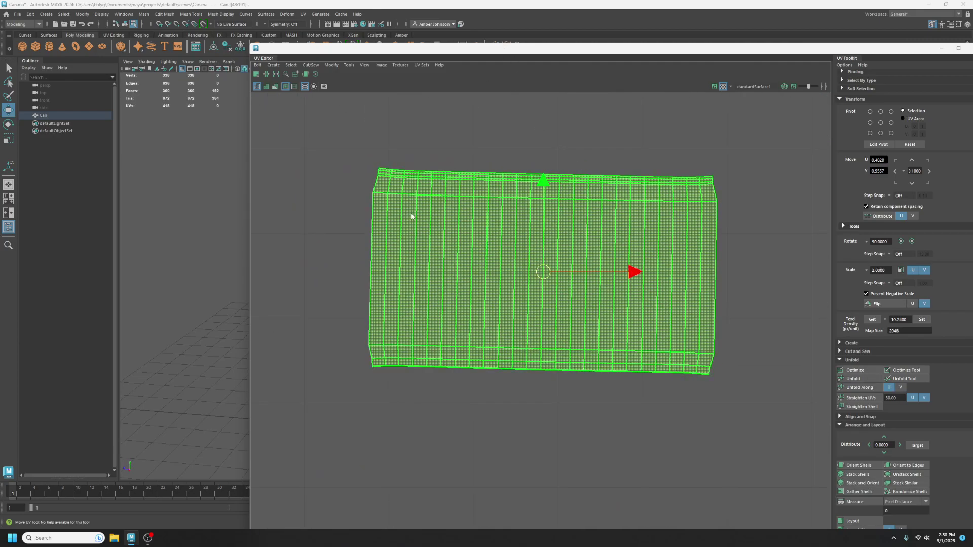
left_click_drag(453, 54, 882, 136)
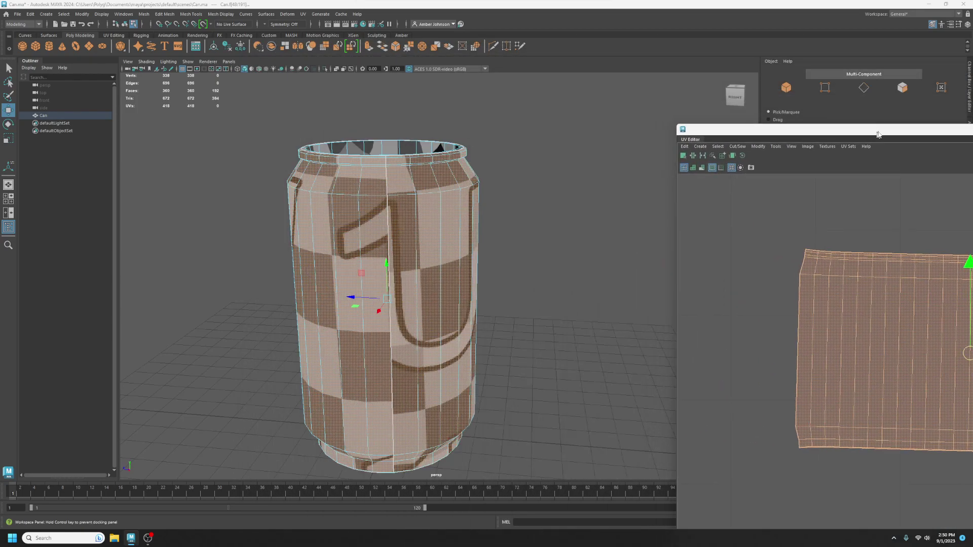
scroll(513, 248, "up", 4)
scroll(486, 215, "up", 5)
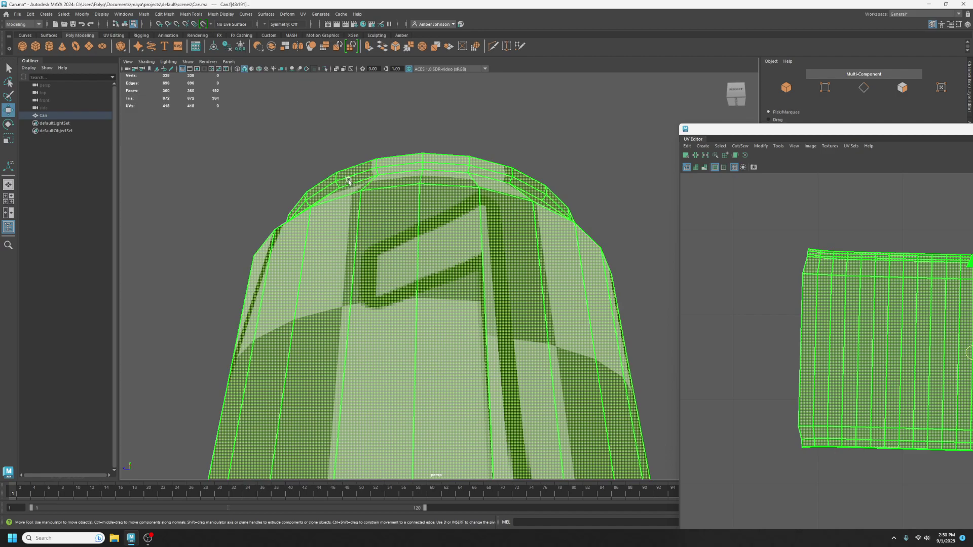
left_click_drag(362, 175, 413, 224, "alt")
scroll(446, 235, "down", 8)
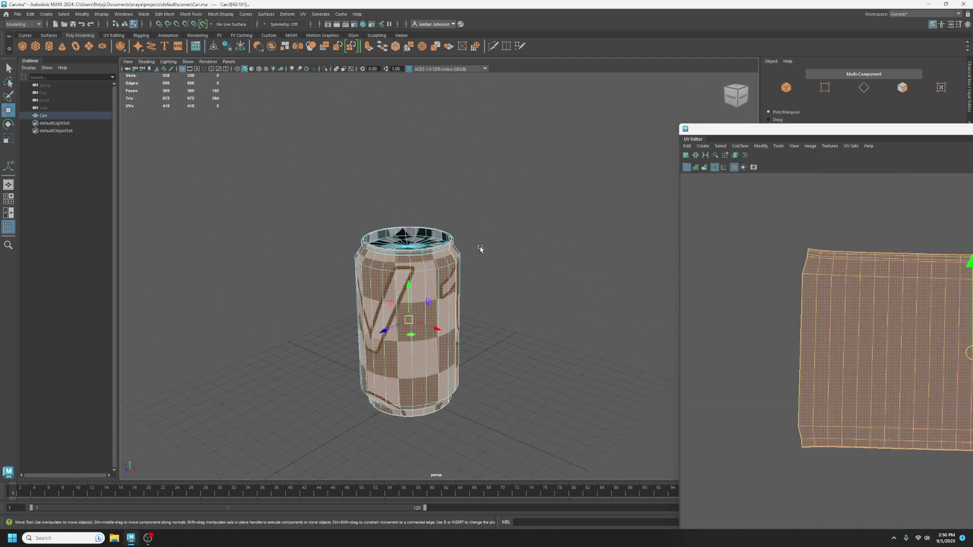
Move the can body's UV shell to about U 0.27, V 0.16, near the UV origin.
left_click_drag(879, 130, 440, 14)
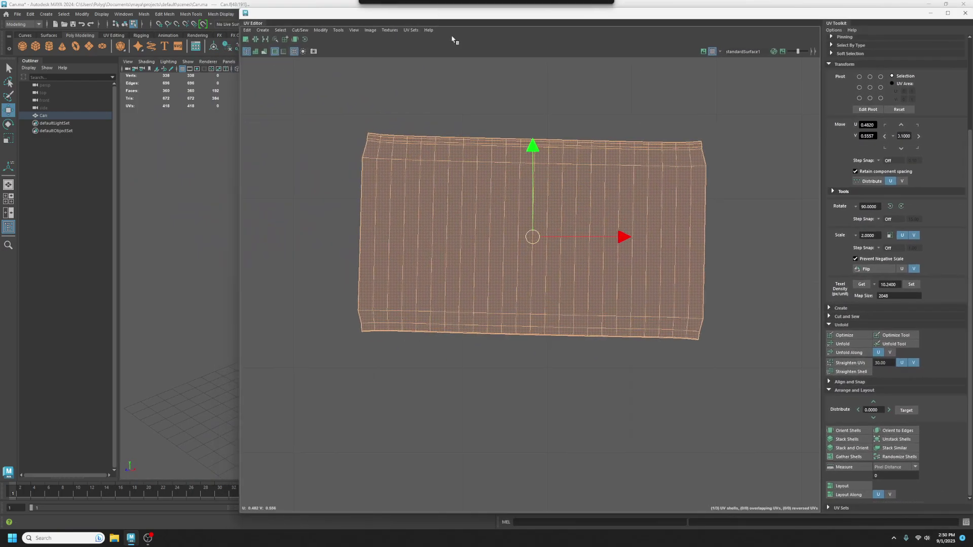
scroll(522, 243, "down", 2)
scroll(523, 247, "down", 6)
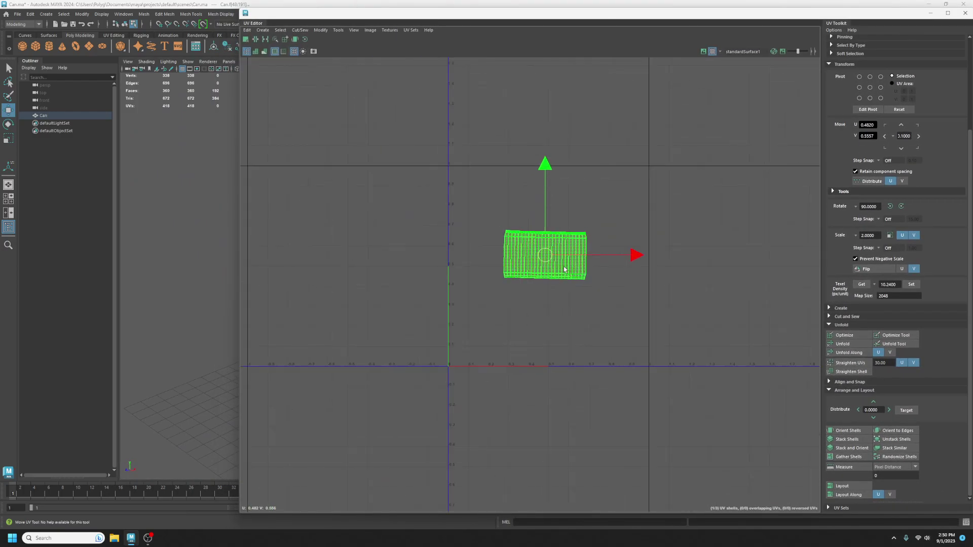
key("F11")
left_click_drag(559, 259, 532, 309)
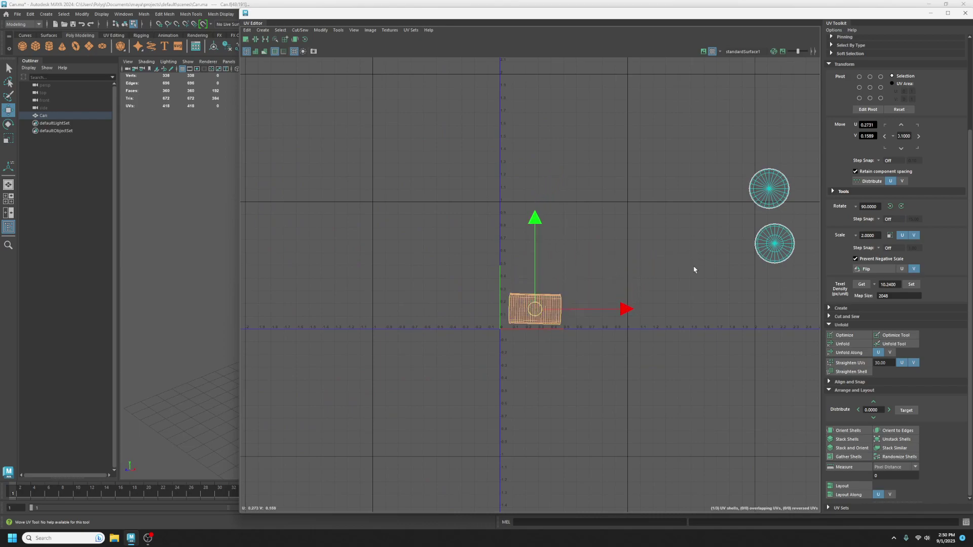
Select all three UV shells and set their texel density to 10.24 at a map size of 2048.
left_click_drag(812, 143, 429, 374)
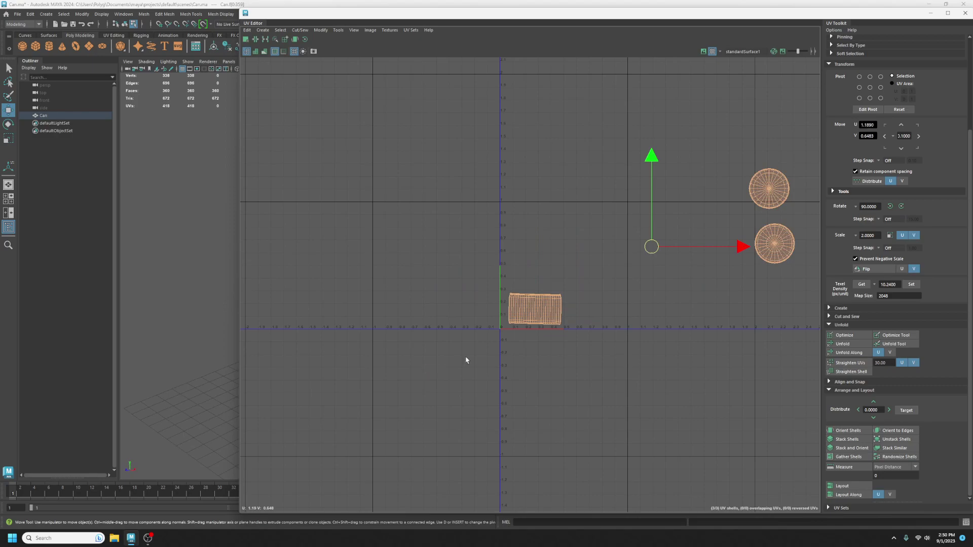
left_click(911, 285)
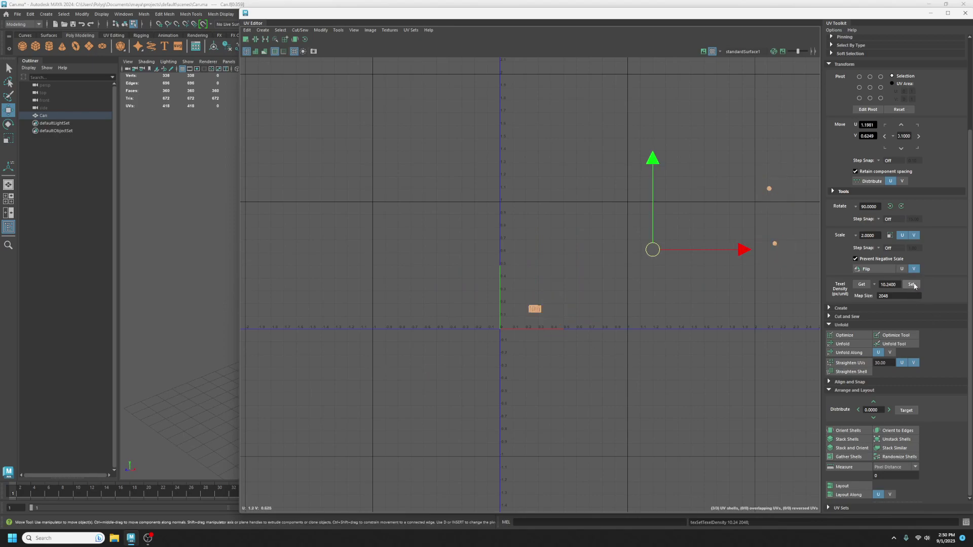
Move the can's top and bottom UV shells next to each other just above the body shell.
left_click_drag(792, 170, 537, 295)
left_click(774, 244)
left_click_drag(774, 244, 544, 298)
scroll(551, 294, "up", 5)
Scale all three UV shells up together to about tile width and move them so the body's lower corner sits at the UV origin.
left_click_drag(610, 250, 408, 406)
key("r")
left_click_drag(511, 321, 600, 108)
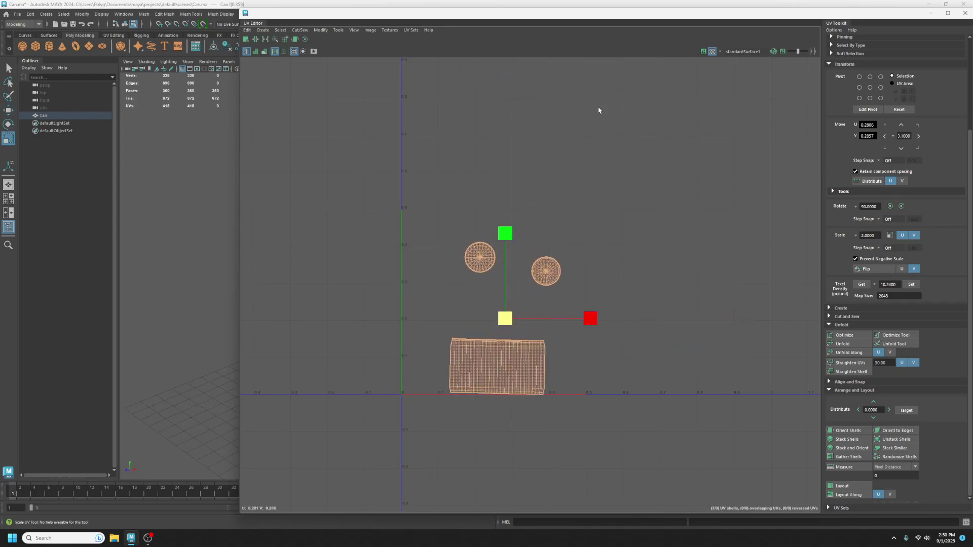
scroll(533, 310, "down", 4)
left_click_drag(533, 308, 660, 131)
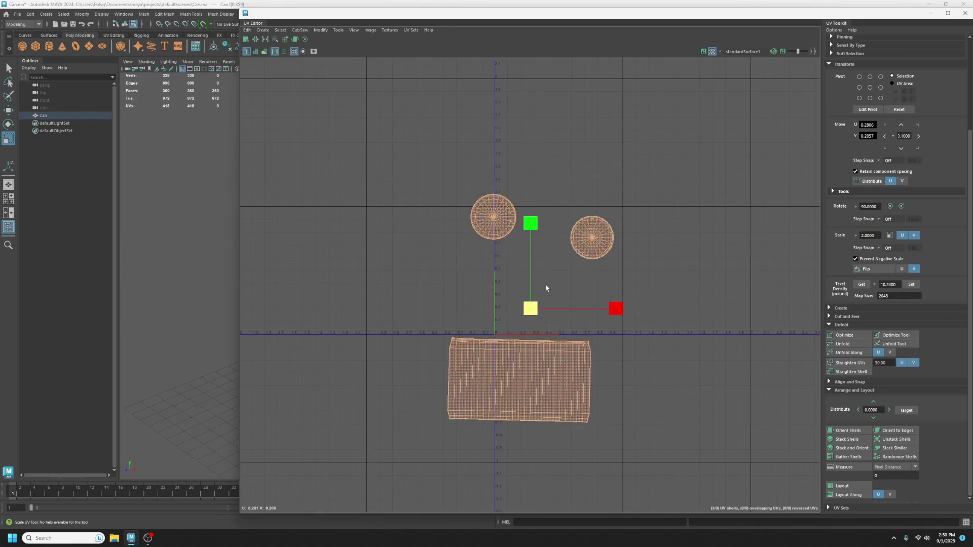
key("w")
left_click_drag(531, 310, 580, 231)
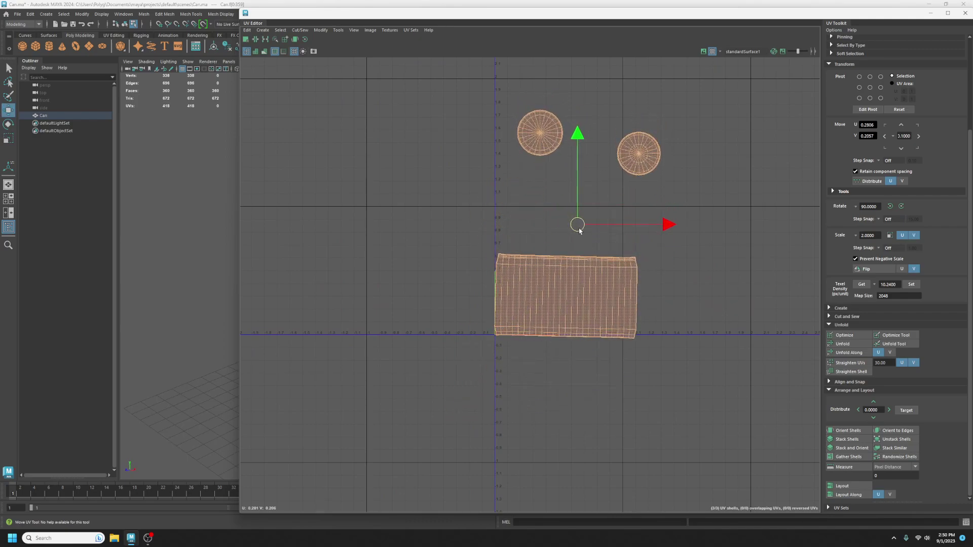
Scale all three UV shells down together to about 84% so the body shell fits within the 0–1 tile's width.
scroll(582, 238, "up", 2)
key("e")
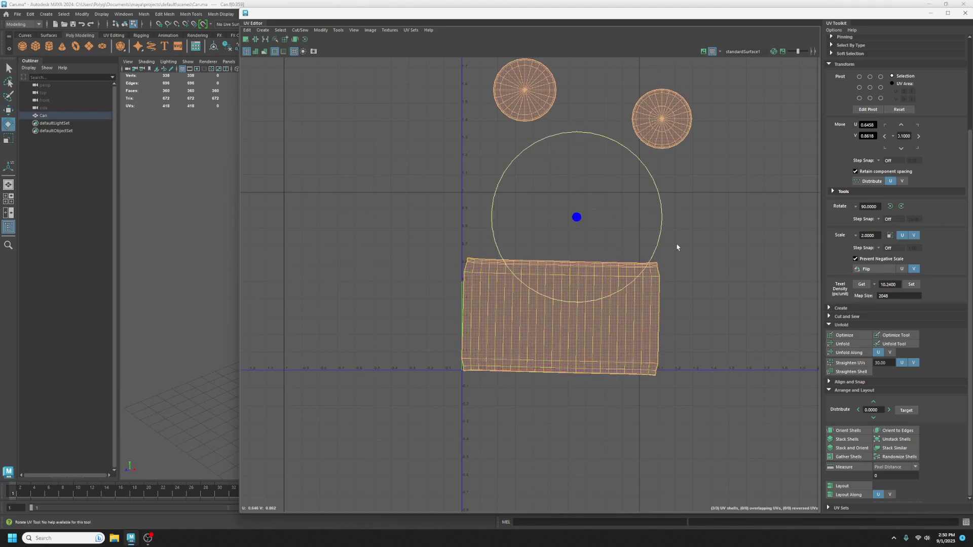
key("r")
left_click_drag(577, 218, 566, 236)
key("w")
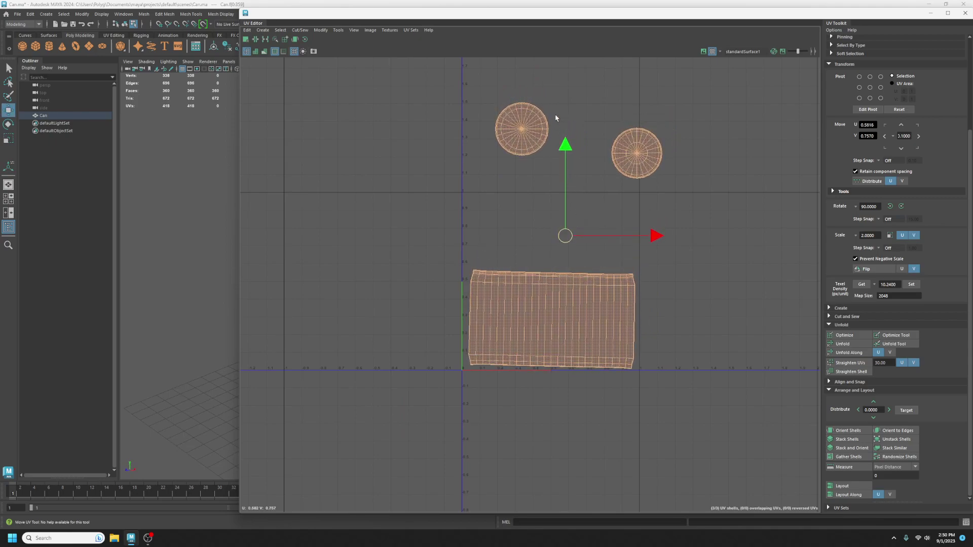
Place the top's UV shell at about U 0.19, V 0.79 and the bottom's at about U 0.58, V 0.76, above the body shell.
left_click_drag(486, 157, 510, 238)
left_click(632, 160)
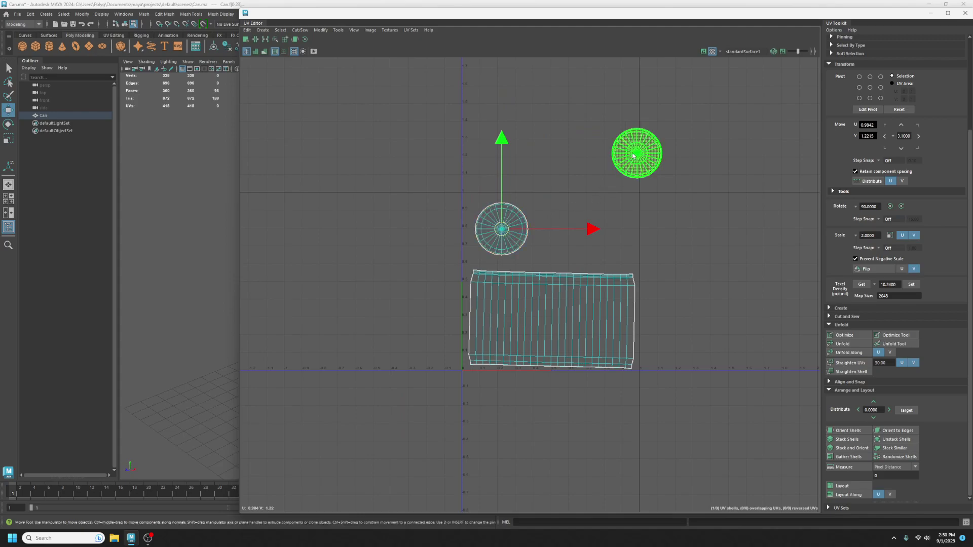
left_click_drag(637, 154, 564, 236)
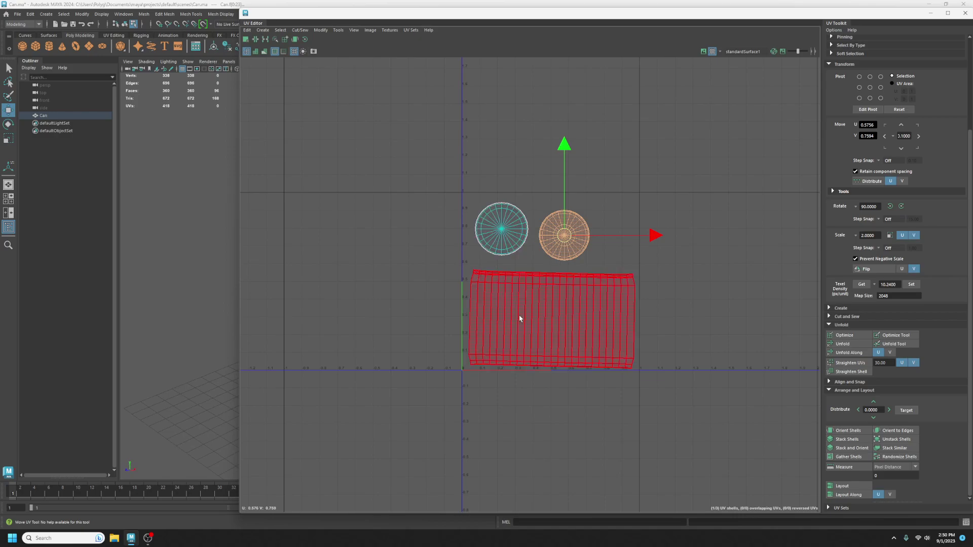
scroll(584, 300, "up", 2)
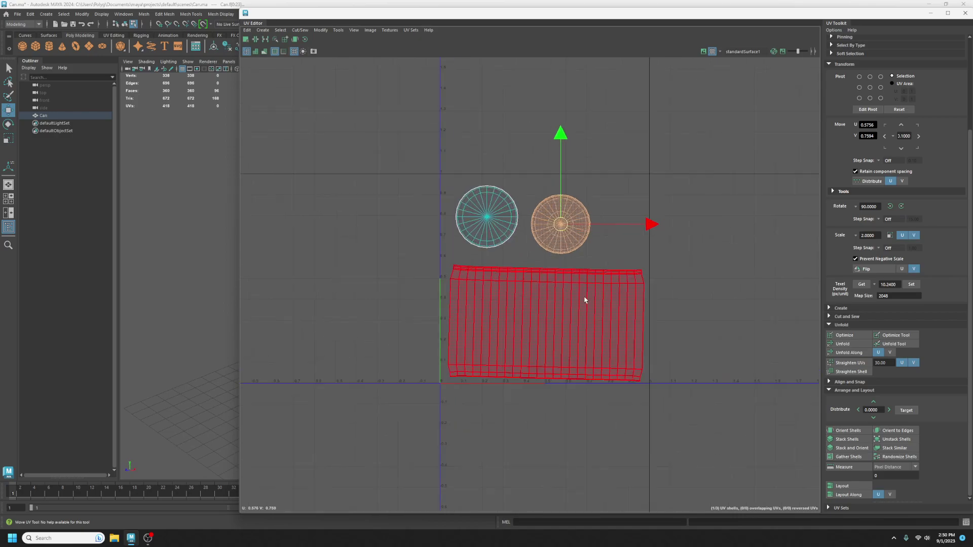
left_click(488, 193)
left_click_drag(478, 211, 470, 212)
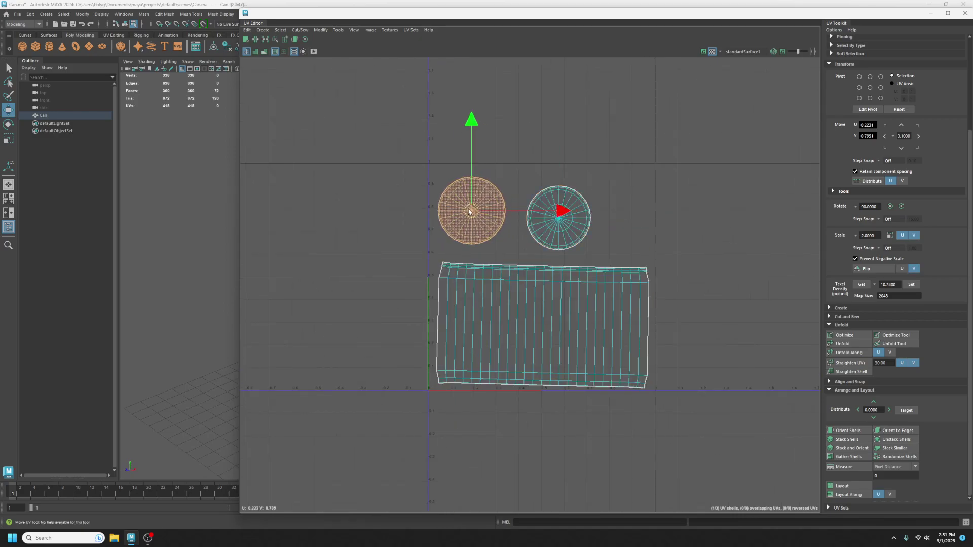
Move the bottom's UV shell beside the top's at about U 0.54, V 0.80, and straighten the body shell with Orient Shells.
left_click(583, 208)
left_click_drag(558, 218, 551, 209)
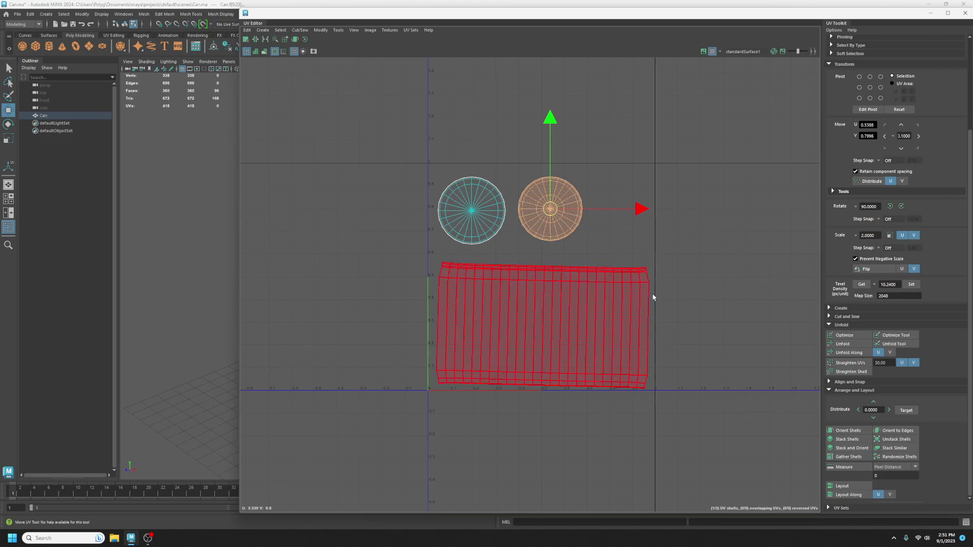
left_click(584, 307)
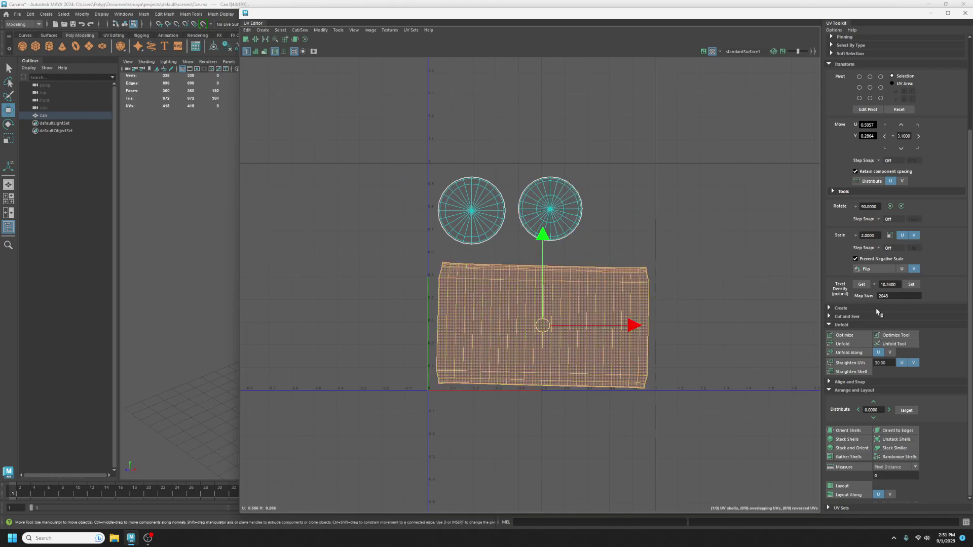
left_click(857, 434)
left_click(725, 189)
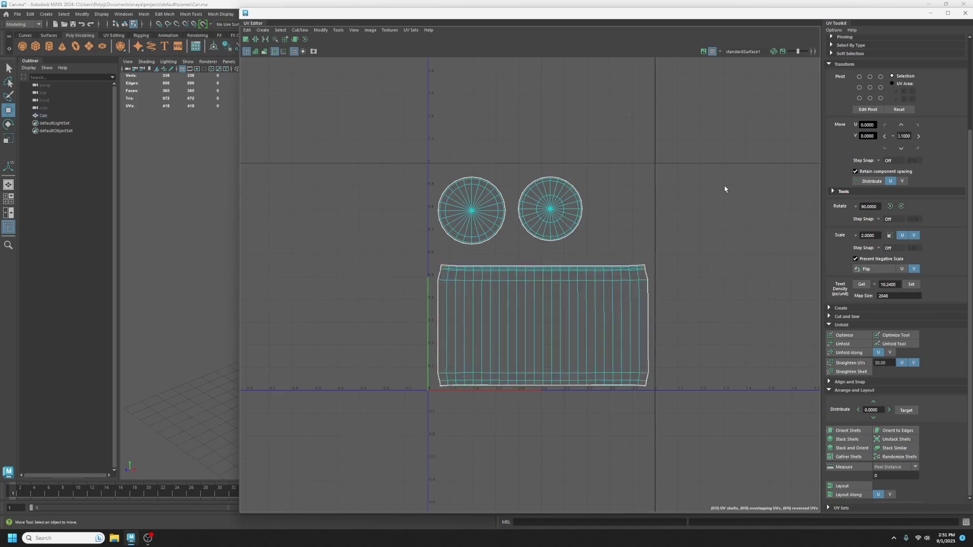
Lay out all three UV shells together so they pack into the 0–1 tile.
left_click_drag(728, 128, 413, 406)
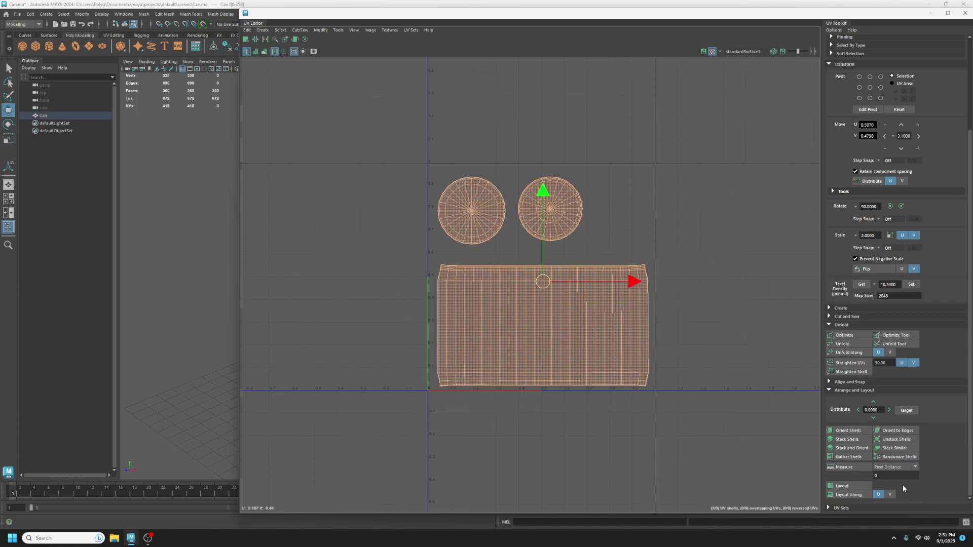
left_click(856, 486, "shift")
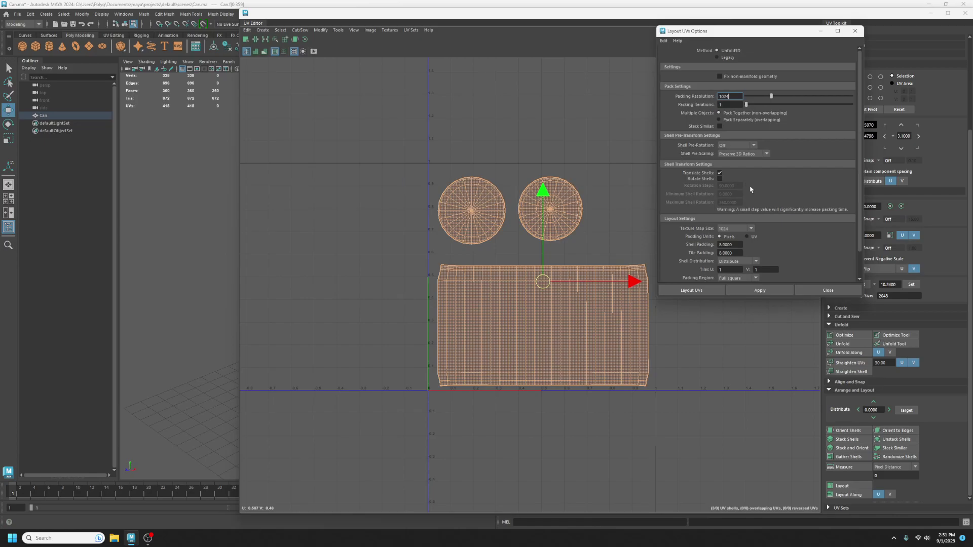
scroll(800, 258, "down", 3)
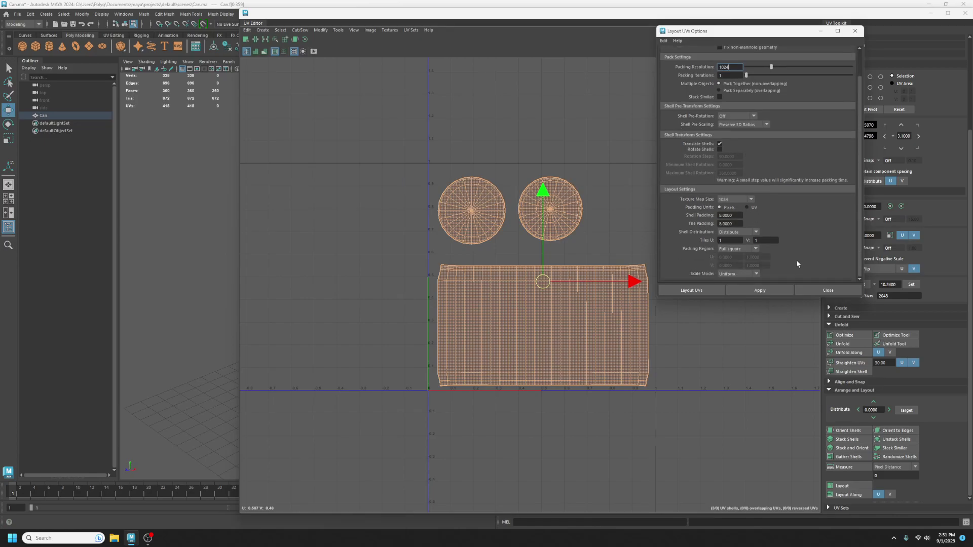
left_click(760, 290)
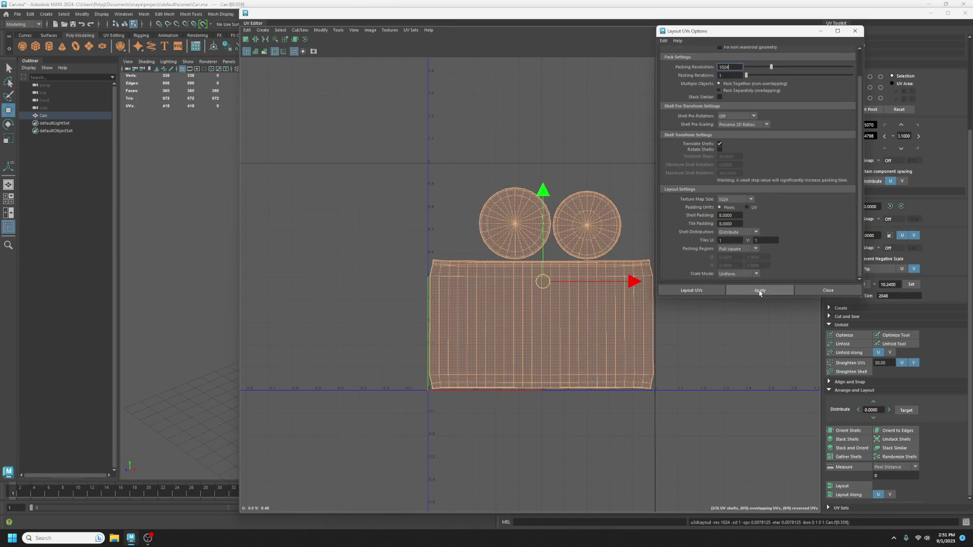
left_click(855, 31)
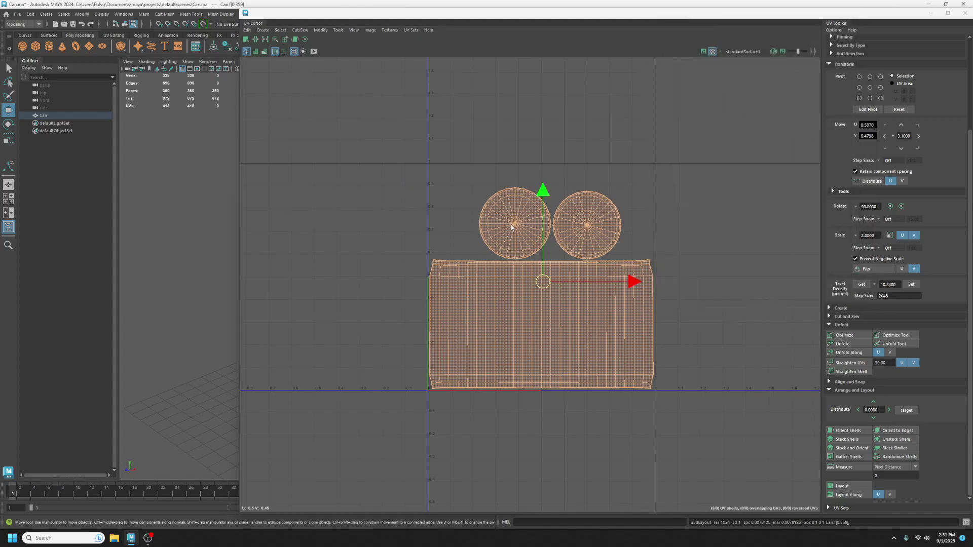
Move the top's UV shell to about U 0.23, V 0.81 and the bottom's to about U 0.58, V 0.81, and save the scene.
left_click(514, 223)
left_click_drag(514, 223, 491, 209)
left_click(588, 228)
left_click_drag(588, 228, 562, 209)
key("ctrl+s")
Select the faces of one vertical half of the can's body, split them off as their own UV shell and shift it slightly outward.
scroll(869, 148, "up", 3)
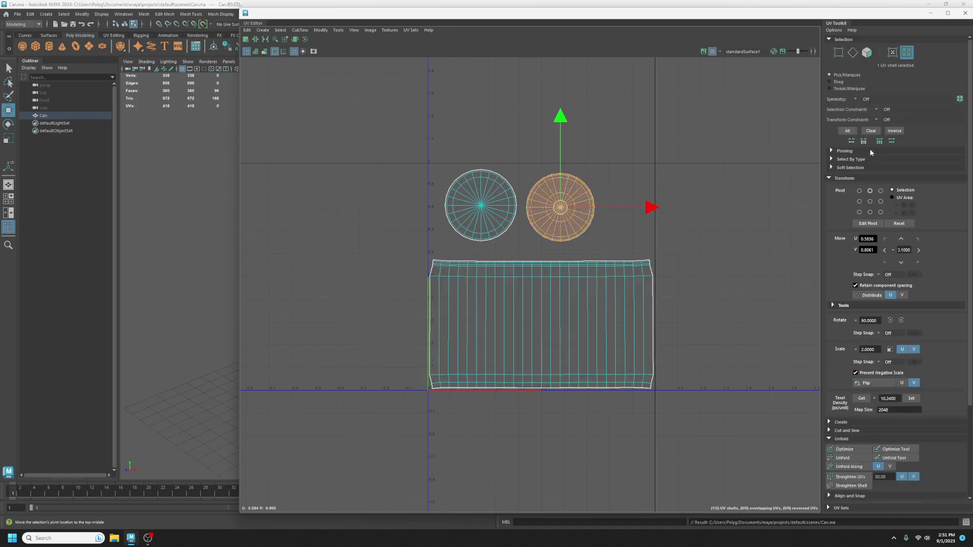
key("F11")
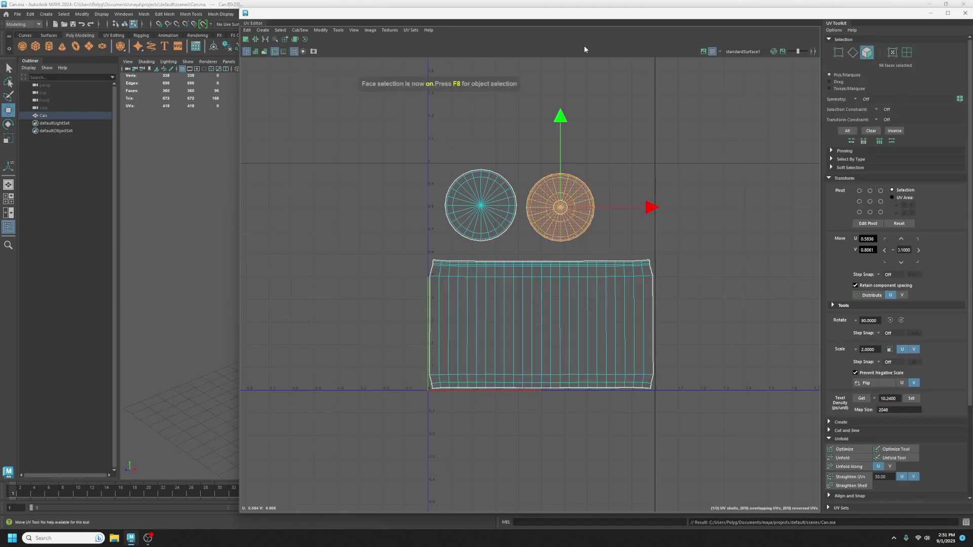
left_click_drag(563, 19, 524, 35)
left_click(646, 271)
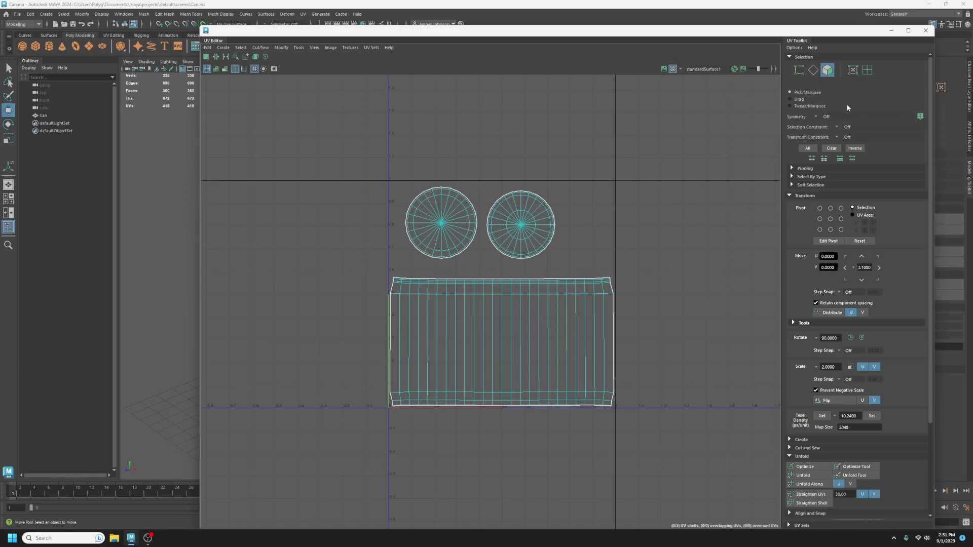
left_click_drag(499, 31, 972, 90)
left_click_drag(507, 312, 462, 403, "alt")
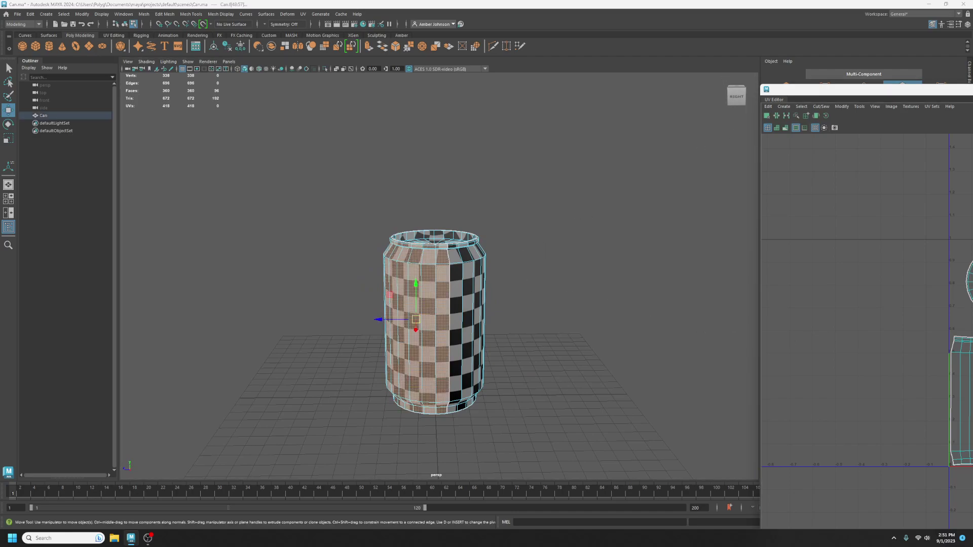
left_click_drag(506, 303, 624, 293, "alt")
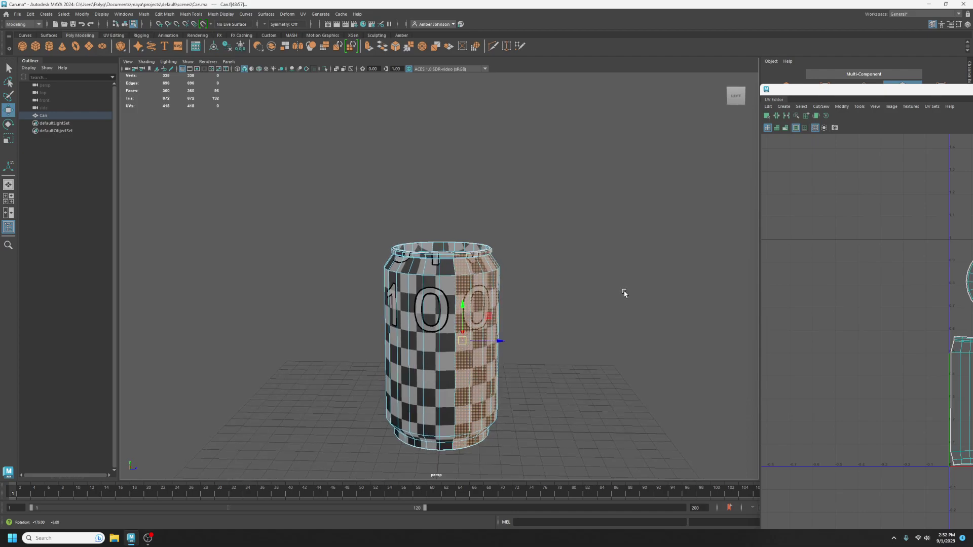
left_click_drag(537, 334, 371, 331, "alt")
left_click_drag(915, 90, 324, 33)
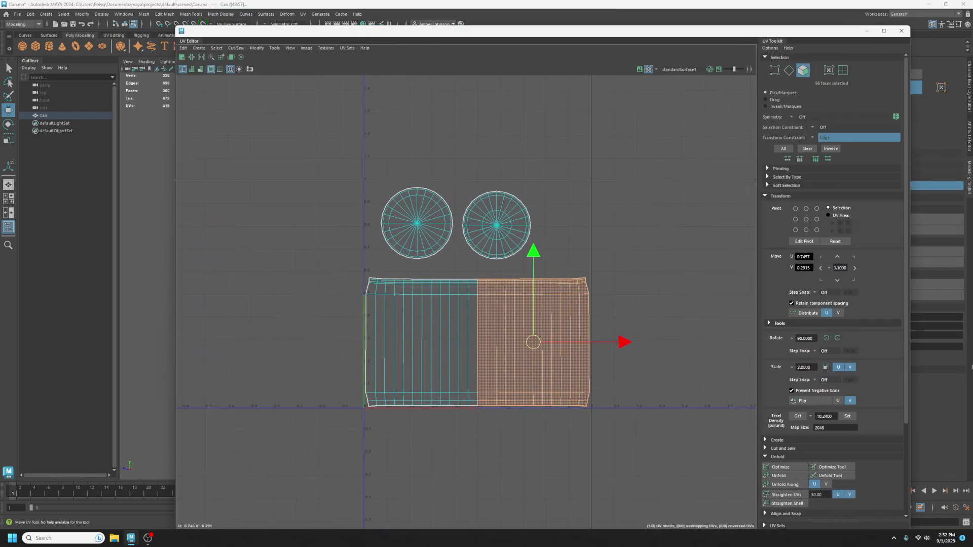
left_click(843, 70)
left_click_drag(533, 342, 551, 335)
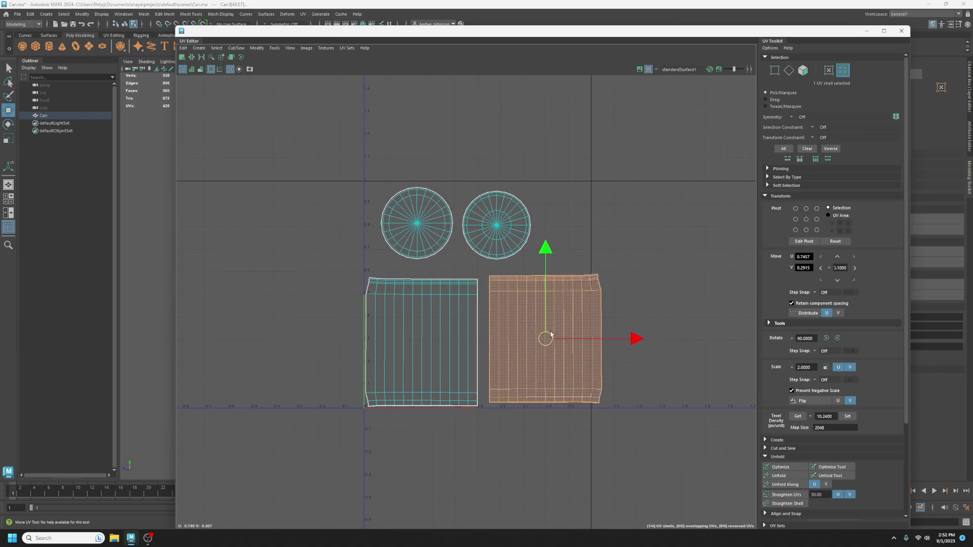
Lay out the four UV shells, including both body halves, within the 0–1 tile.
left_click_drag(559, 222, 332, 461)
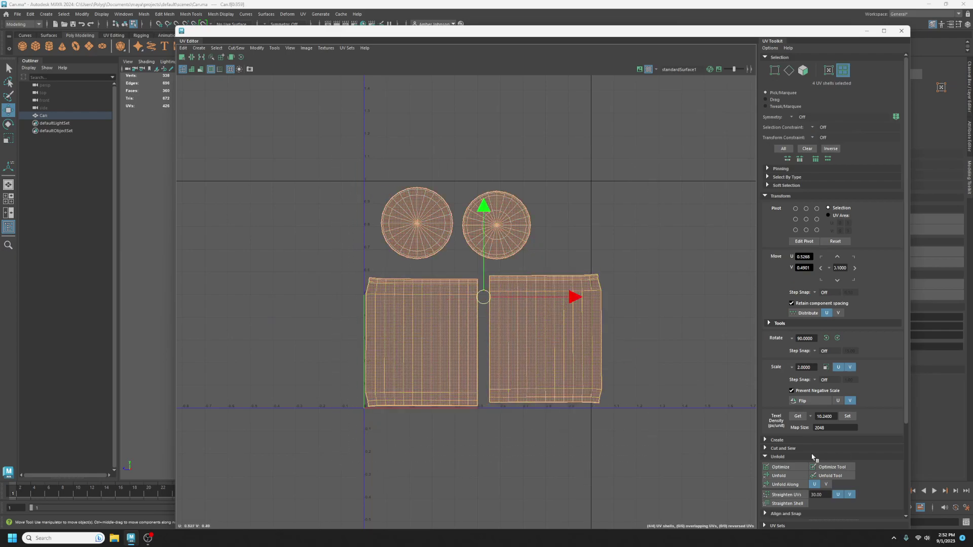
scroll(813, 458, "down", 5)
left_click(784, 508, "shift")
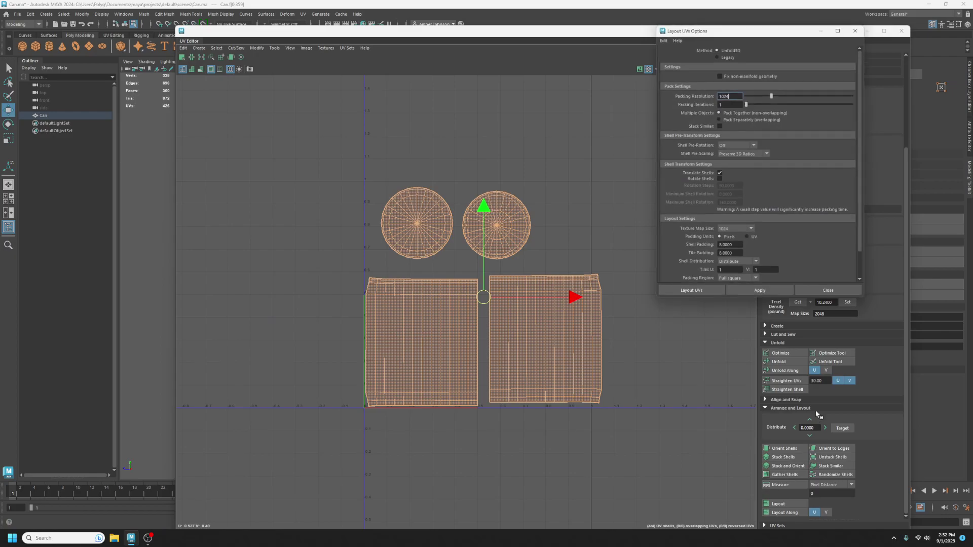
left_click(764, 292)
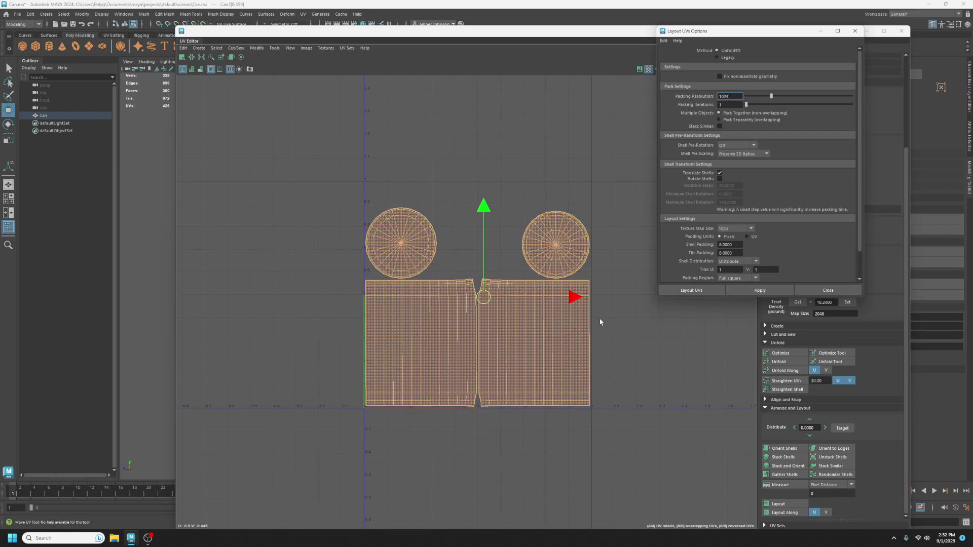
left_click(683, 419)
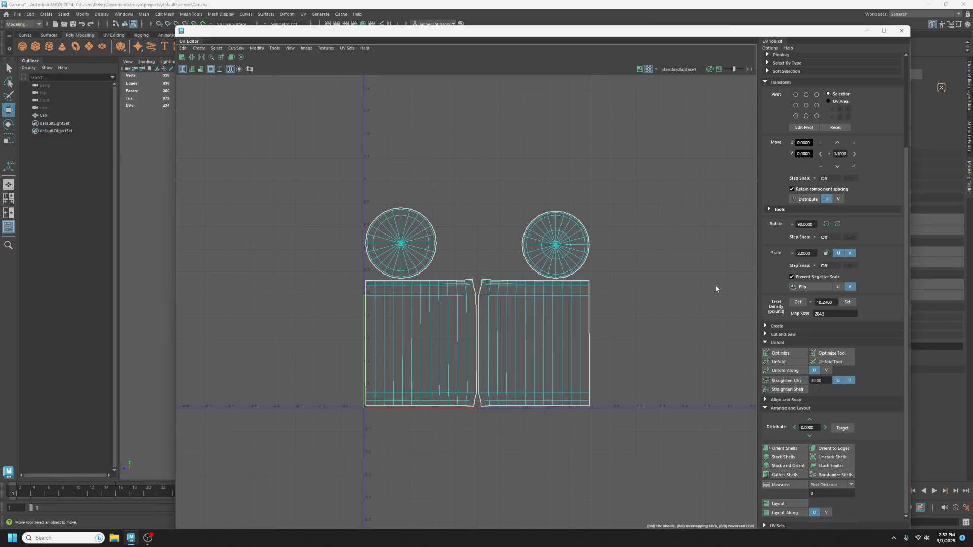
Split the outer half of the body shell nearest the UV origin into its own shell and move it to about U -0.07, V 0.21.
scroll(809, 256, "up", 3)
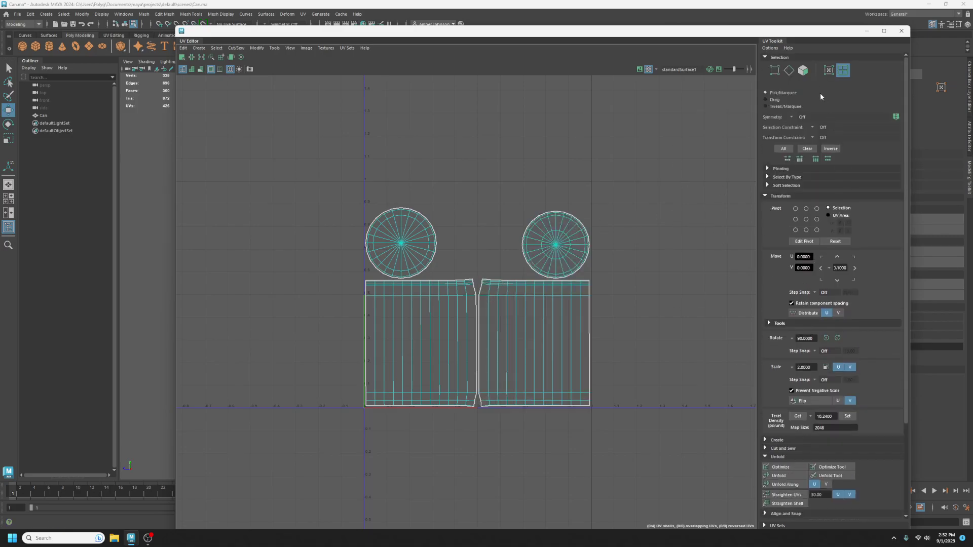
left_click(803, 71)
left_click_drag(372, 384, 416, 290)
left_click_drag(309, 462, 418, 283)
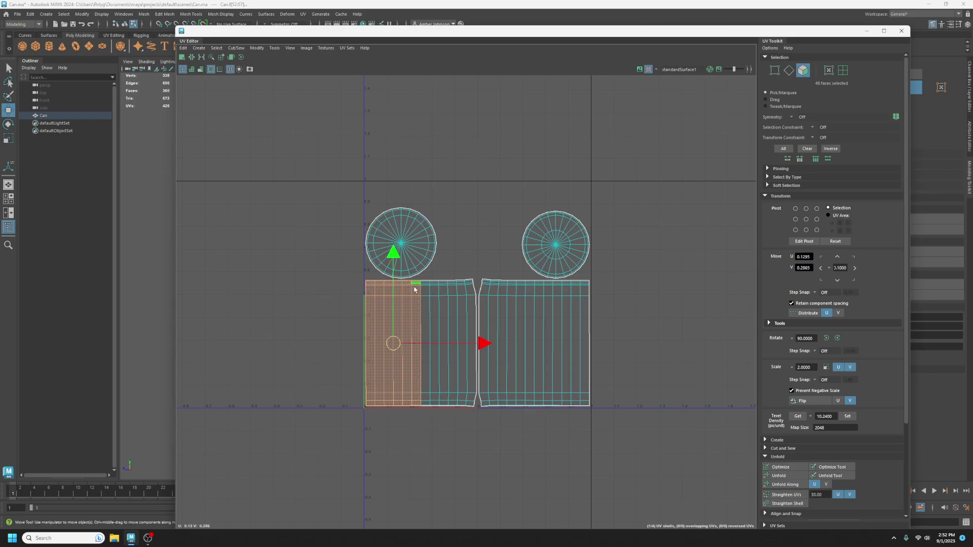
scroll(412, 301, "up", 2)
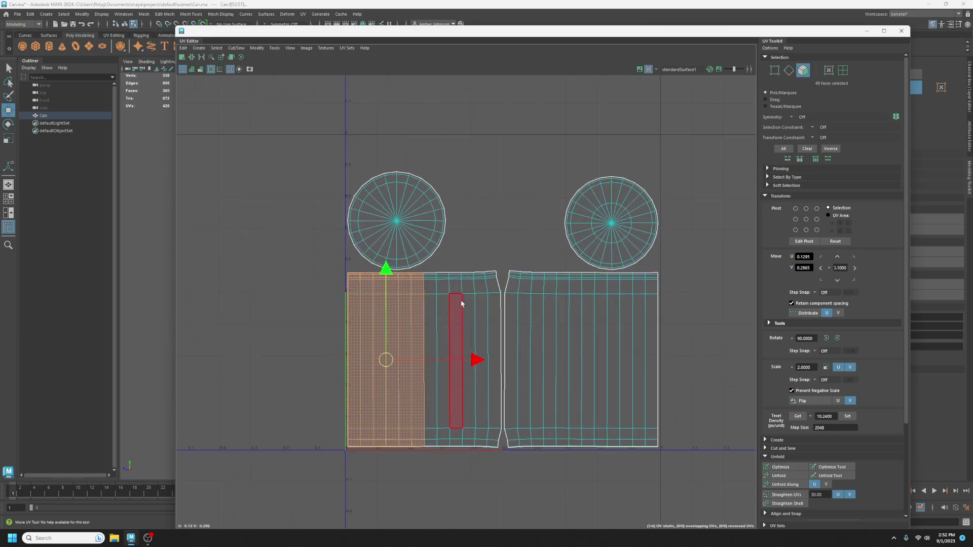
middle_click_drag(550, 483, 522, 441, "alt")
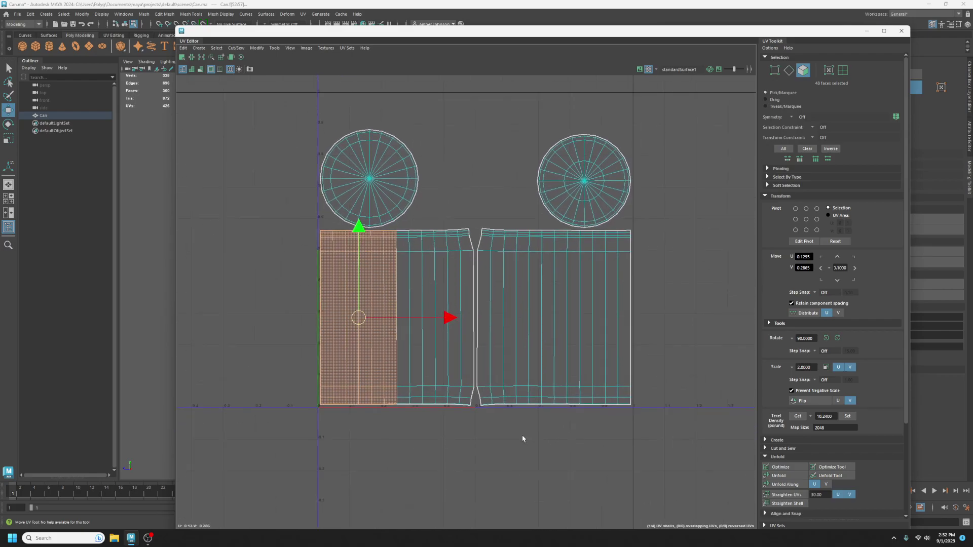
key("ctrl+shift+x")
left_click_drag(368, 323, 303, 348)
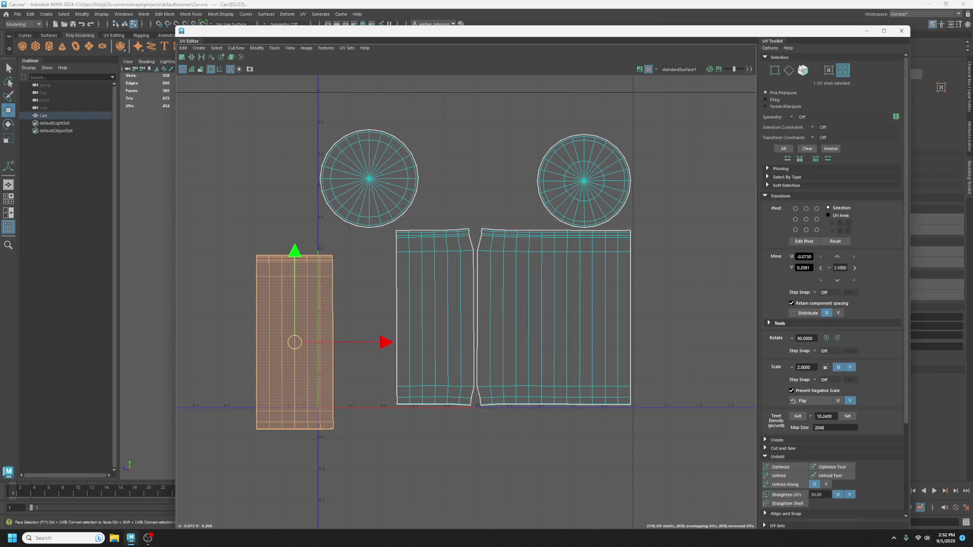
Split the outer half of the other body shell into its own shell and move it slightly away.
left_click(802, 70)
left_click_drag(681, 460, 560, 235)
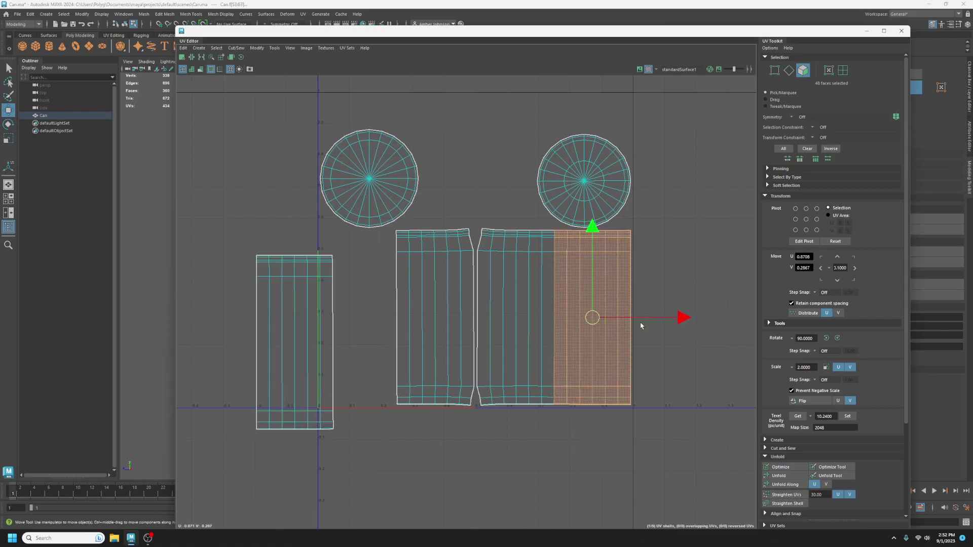
key("shift+x")
left_click_drag(592, 317, 603, 339)
Optimize the four body UV shells together.
left_click_drag(687, 482, 235, 227)
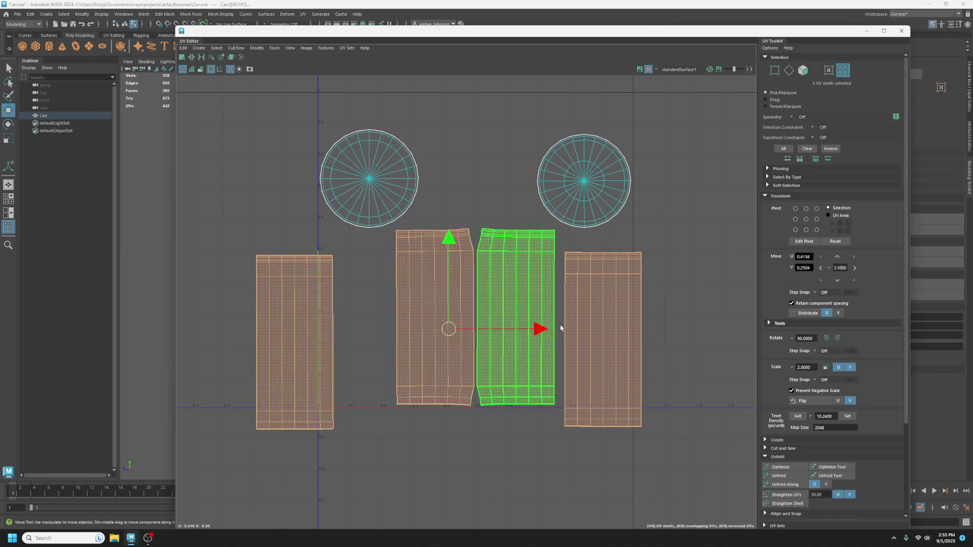
scroll(783, 393, "down", 3)
left_click(775, 377)
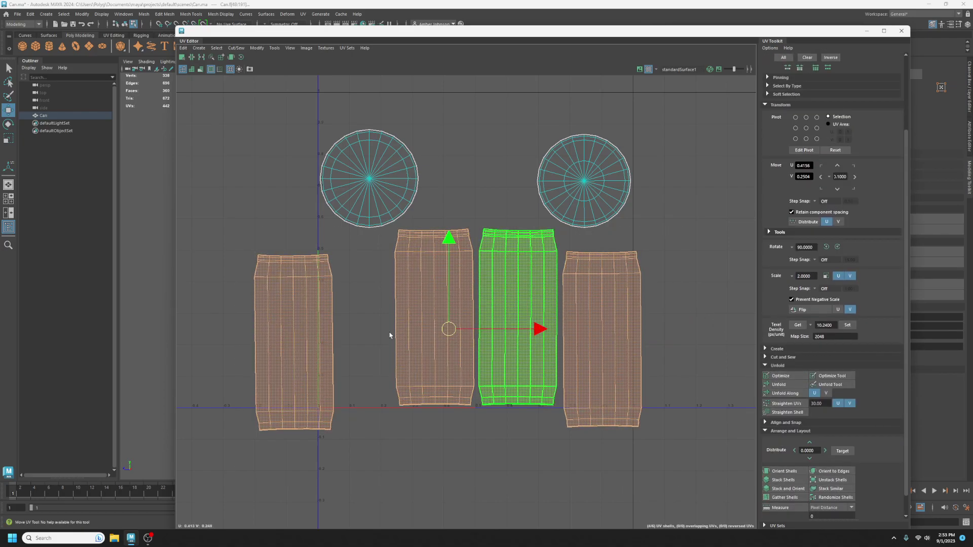
Lay out all six UV shells of the can together.
left_click(689, 178)
left_click_drag(674, 108, 218, 415)
scroll(808, 412, "down", 1)
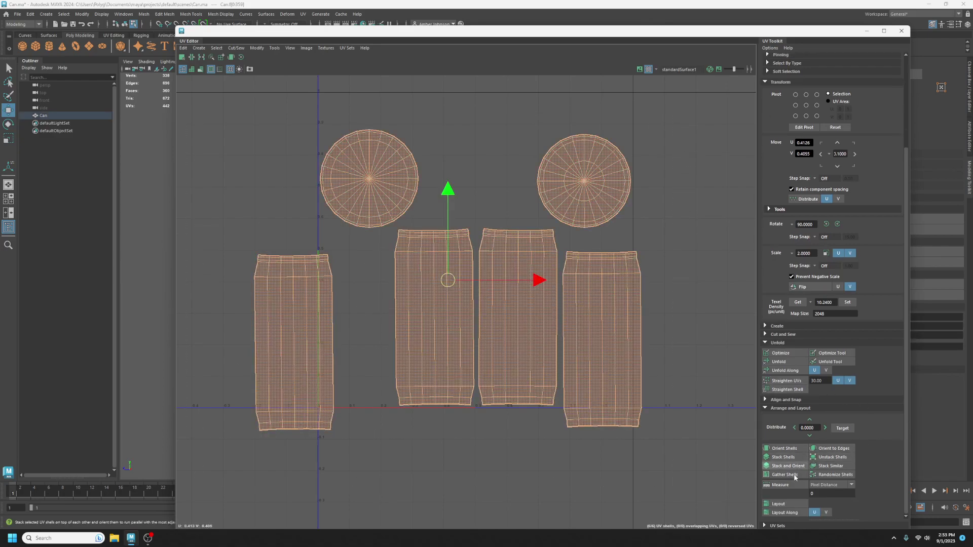
left_click(778, 505)
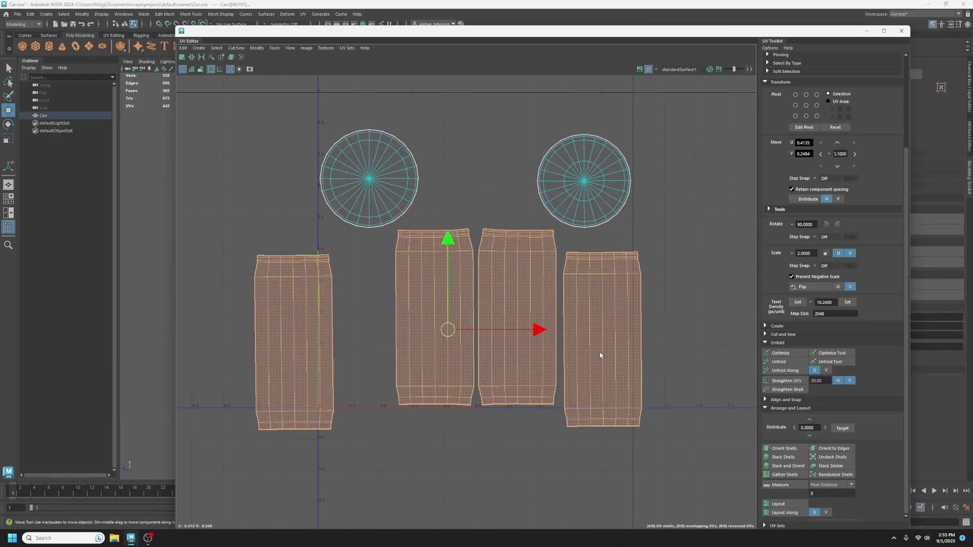
Undo the layouts, optimizing, quarter splits and shell moves until the two body halves sit directly against each other again.
left_click(600, 356)
key("ctrl+z")
key("ctrl+z")
key("ctrl+z")
key("ctrl+z")
key("ctrl+z")
key("ctrl+z")
key("ctrl+z")
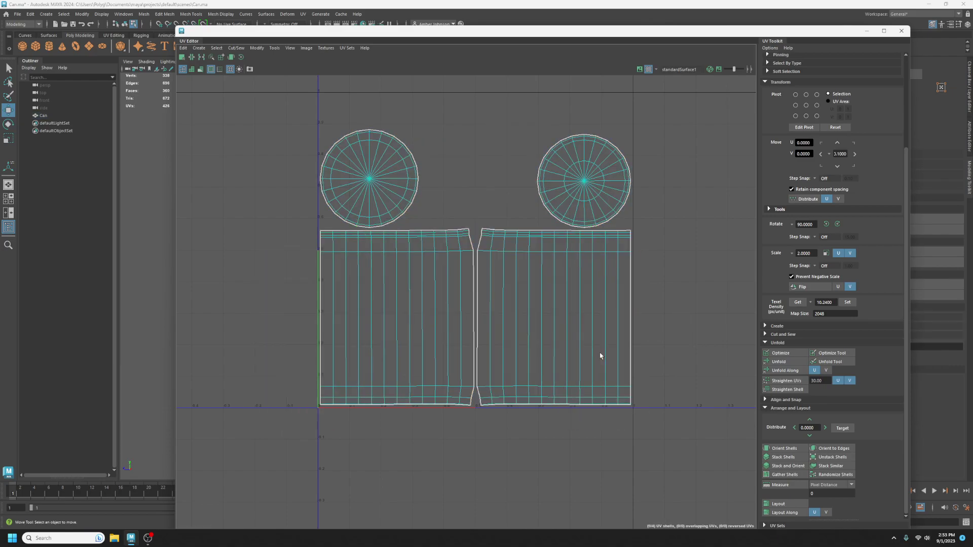
key("ctrl+z")
key("ctrl+z")
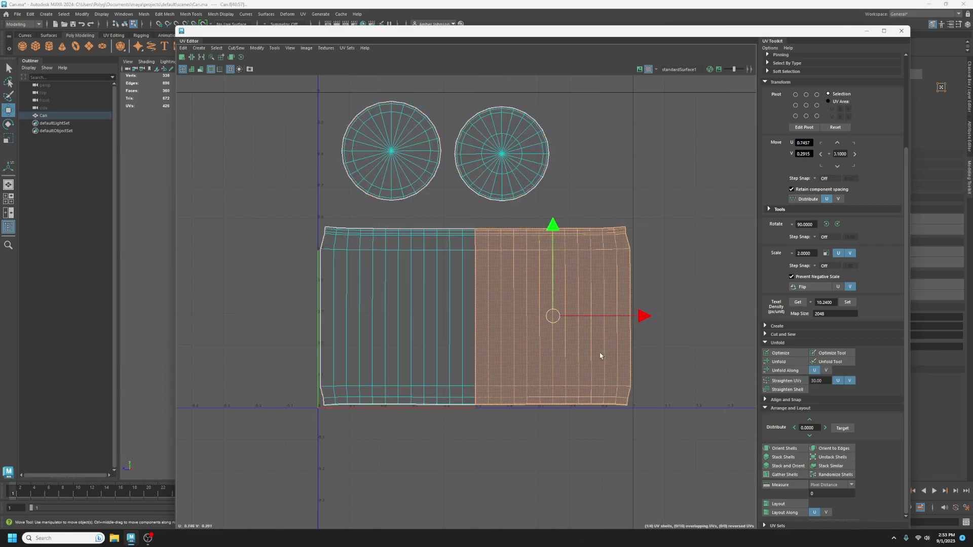
Move the top's UV shell to about U 0.19, V 0.79 and the bottom's to about U 0.53, V 0.77, above the body.
left_click(658, 165)
left_click(393, 153)
left_click_drag(393, 155, 380, 162)
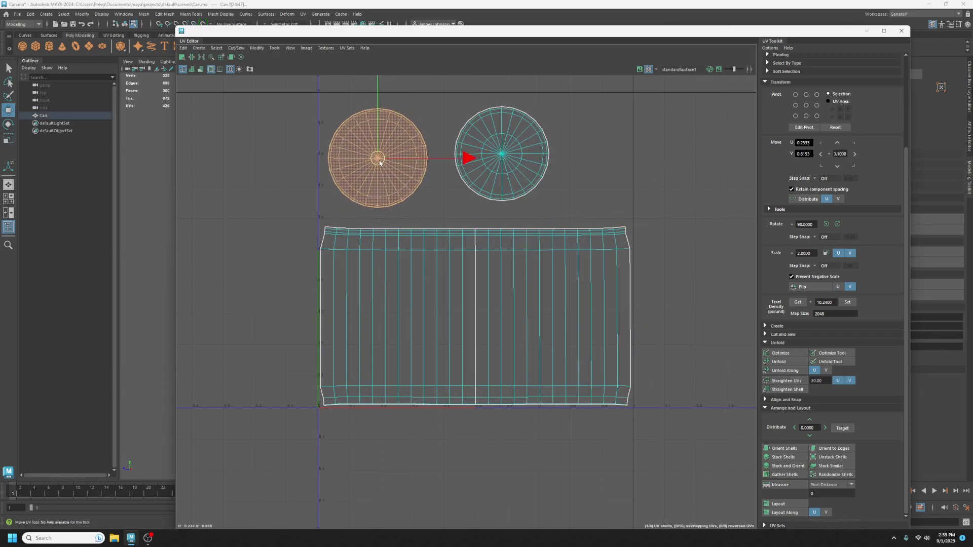
left_click(499, 158)
left_click_drag(499, 158, 479, 170)
left_click(664, 363)
key("a")
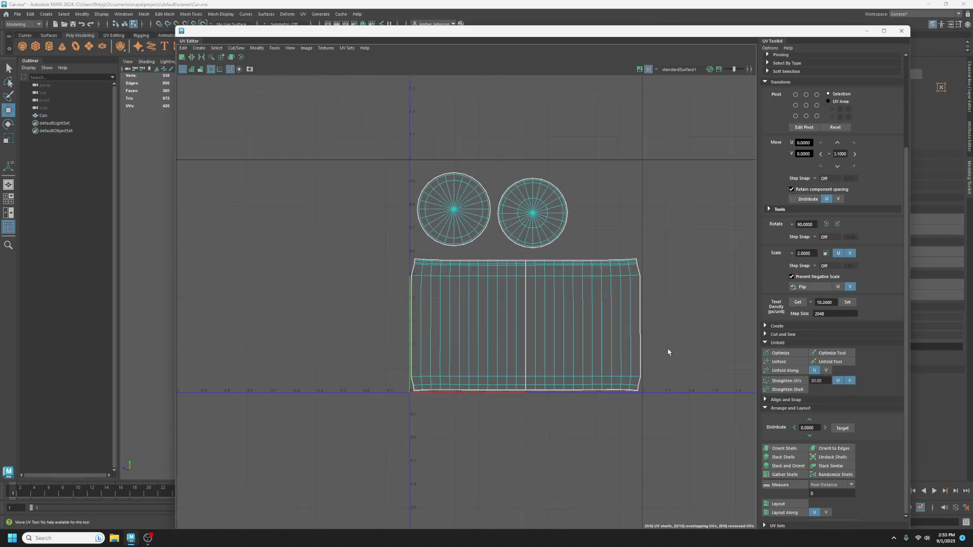
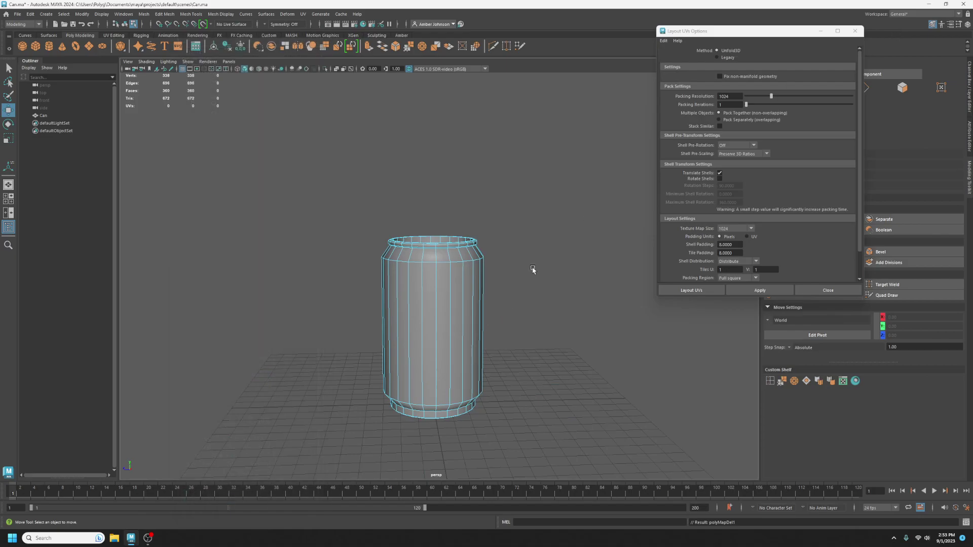
mouse_move(561, 271)
left_mouse_down("alt")
mouse_move(532, 291)
mouse_move(561, 289)
left_mouse_up("alt")
scroll(489, 313, "up", 5)
left_click_drag(488, 312, 500, 302, "alt")
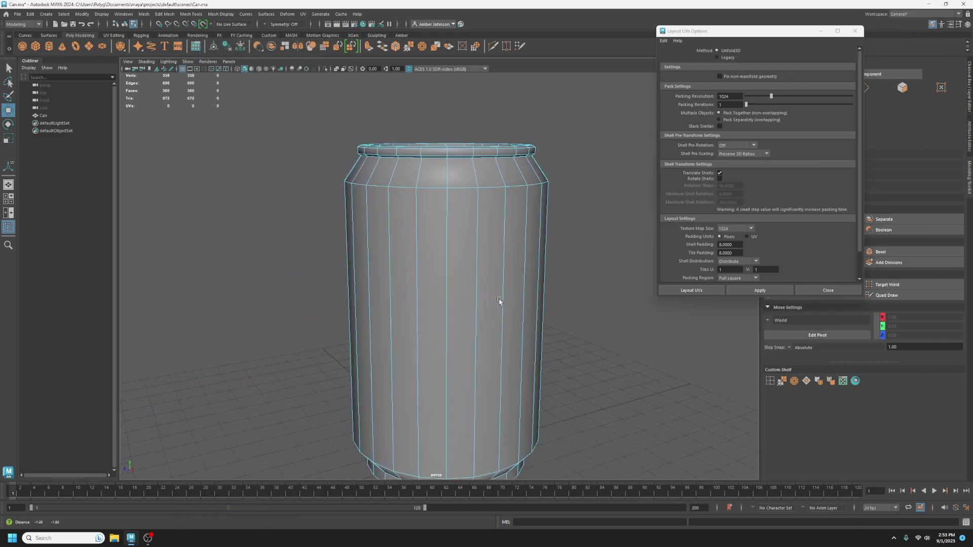
Close the Layout UVs options, then open the UV Editor and park its window beside the viewport.
middle_click_drag(500, 302, 505, 272, "alt")
left_click_drag(552, 263, 483, 249, "alt")
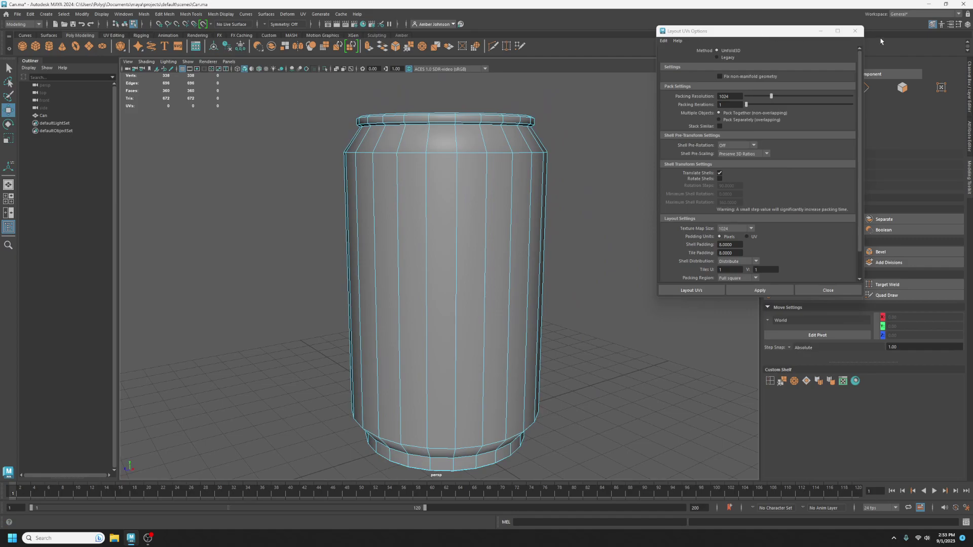
left_click(855, 31)
left_click(303, 14)
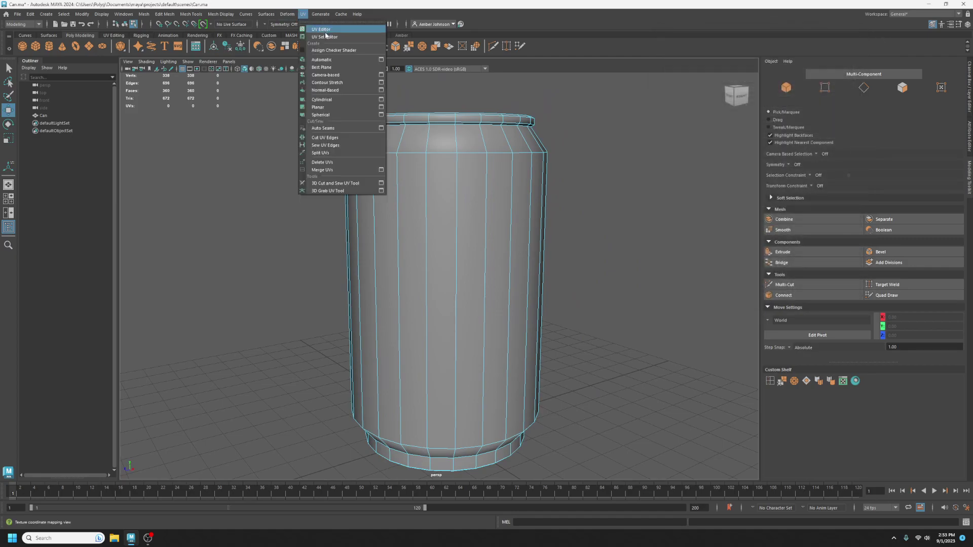
left_click(323, 30)
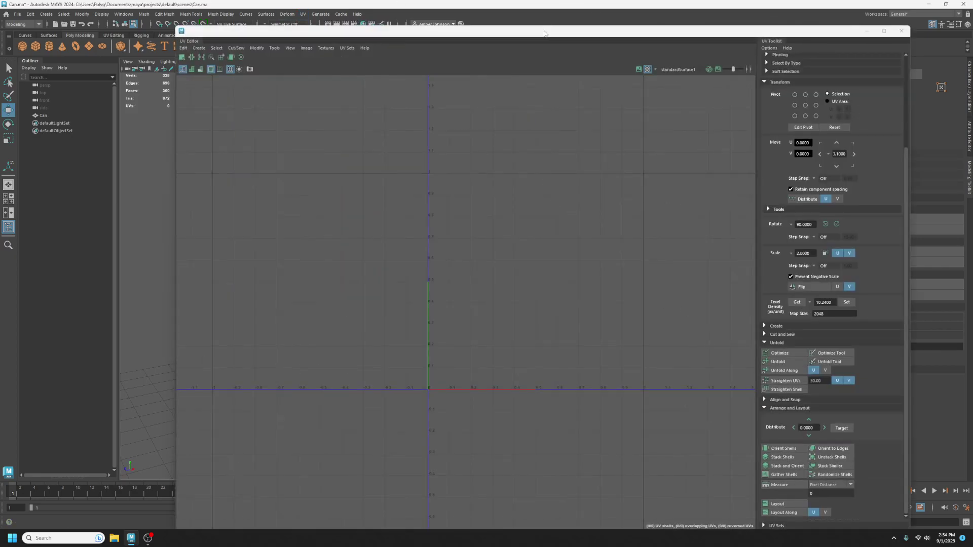
left_click_drag(544, 33, 972, 58)
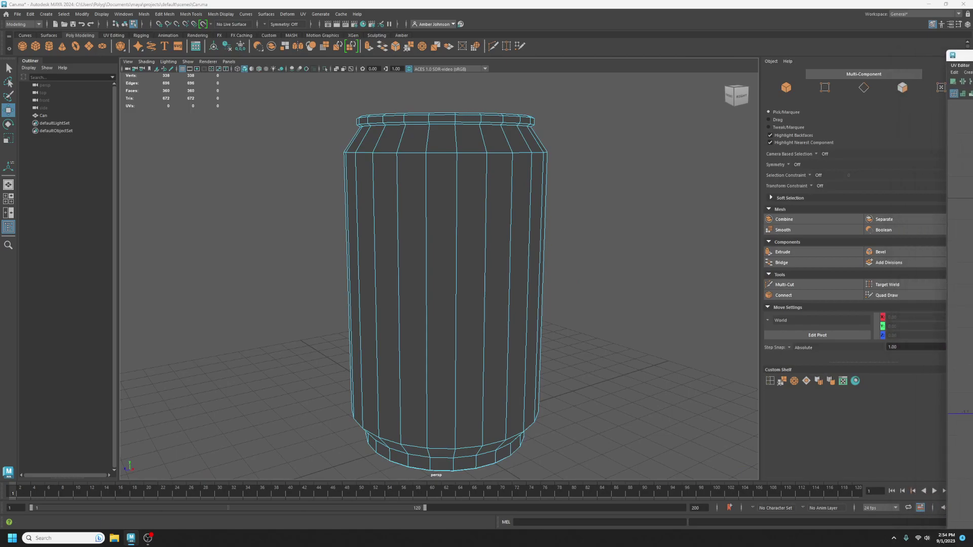
Select all faces of the can and apply automatic UV mapping to them.
left_click(903, 87)
scroll(549, 211, "down", 5)
left_click_drag(595, 117, 241, 459)
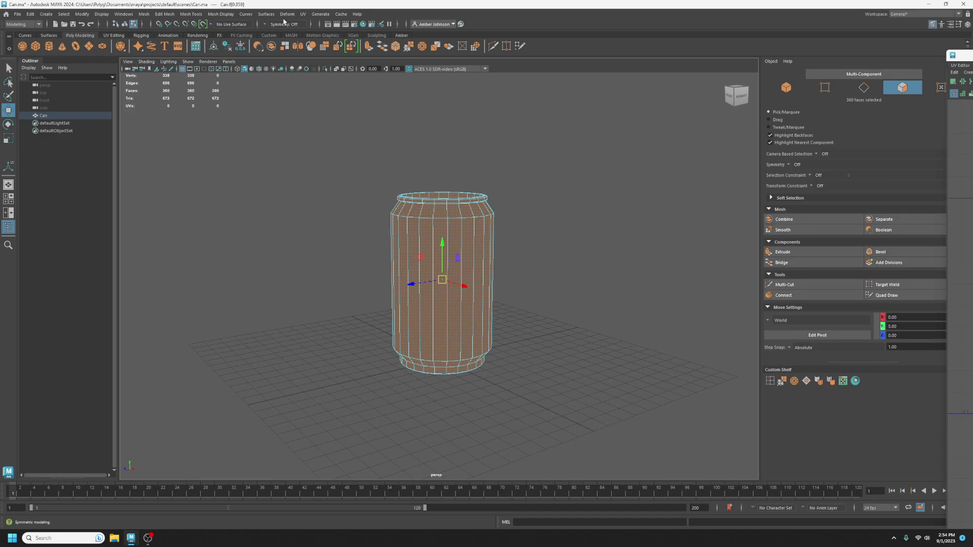
left_click(303, 14)
left_click(322, 60)
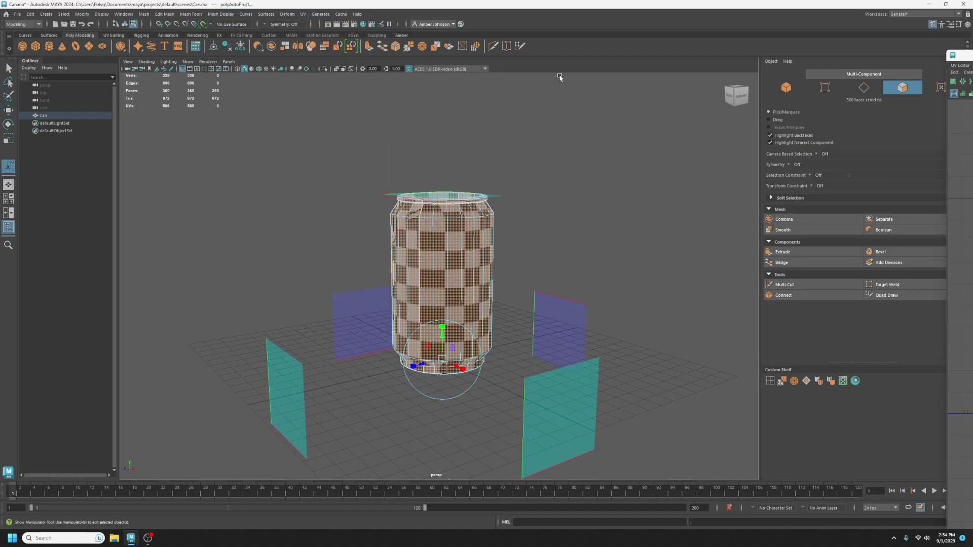
key("w")
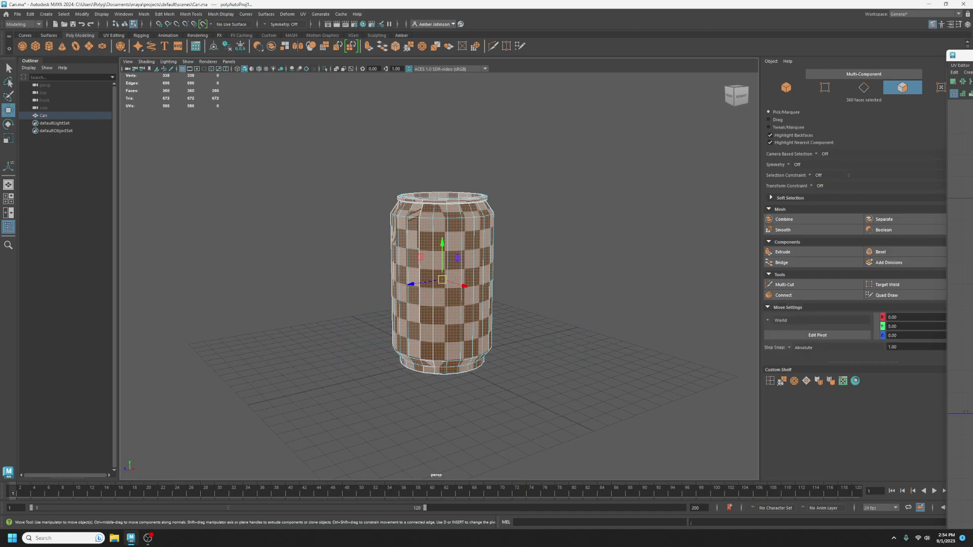
Examine how automatic mapping splits the can into shells in the UV Editor.
left_click_drag(963, 54, 521, 31)
scroll(505, 260, "up", 2)
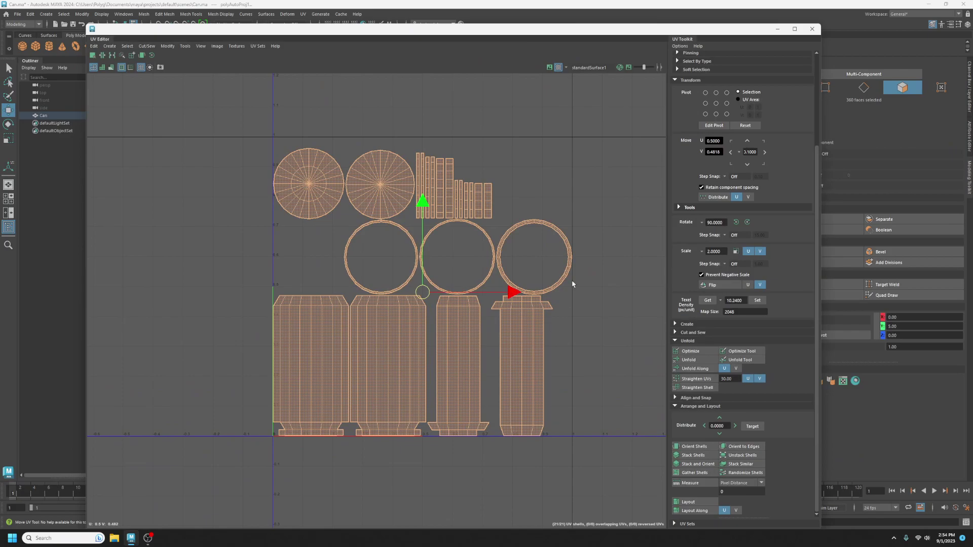
left_click(453, 451)
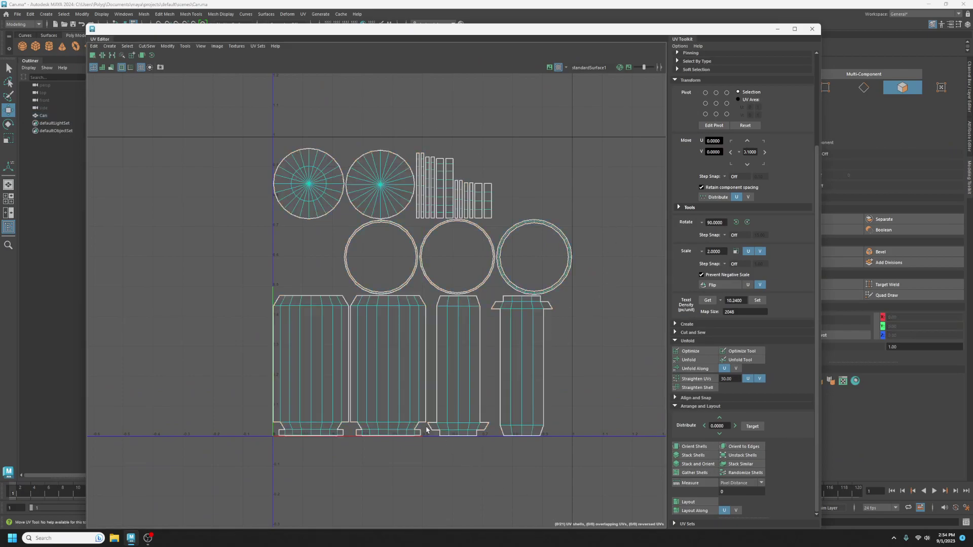
scroll(515, 261, "up", 2)
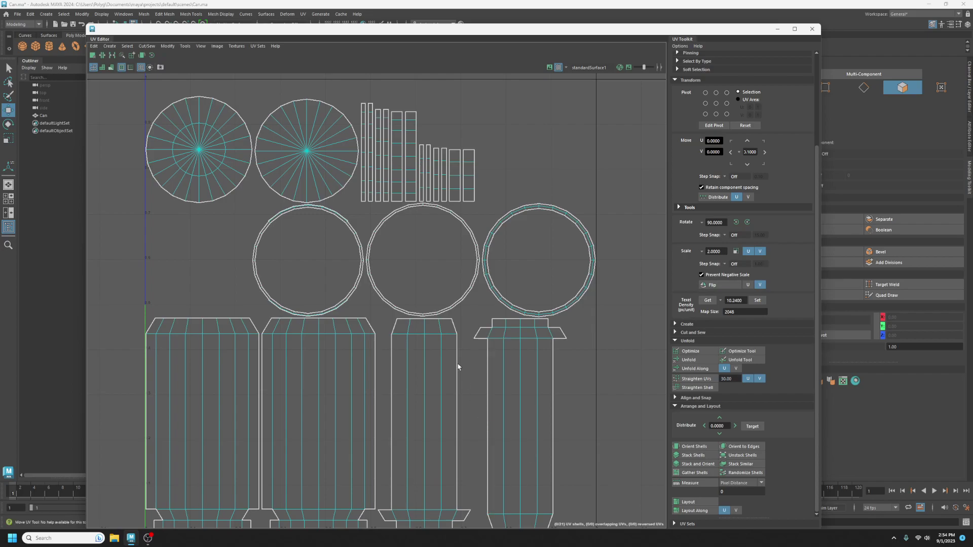
scroll(461, 365, "down", 3)
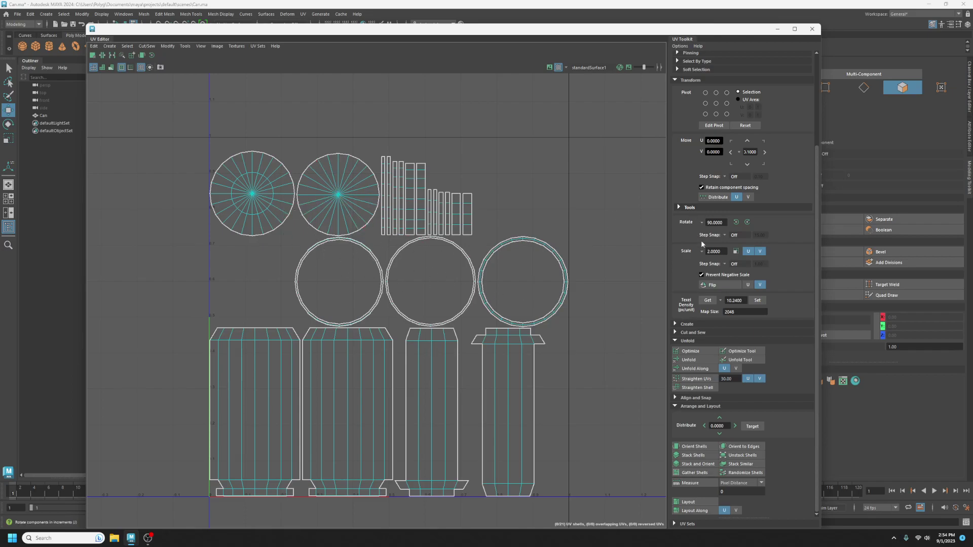
scroll(701, 240, "up", 3)
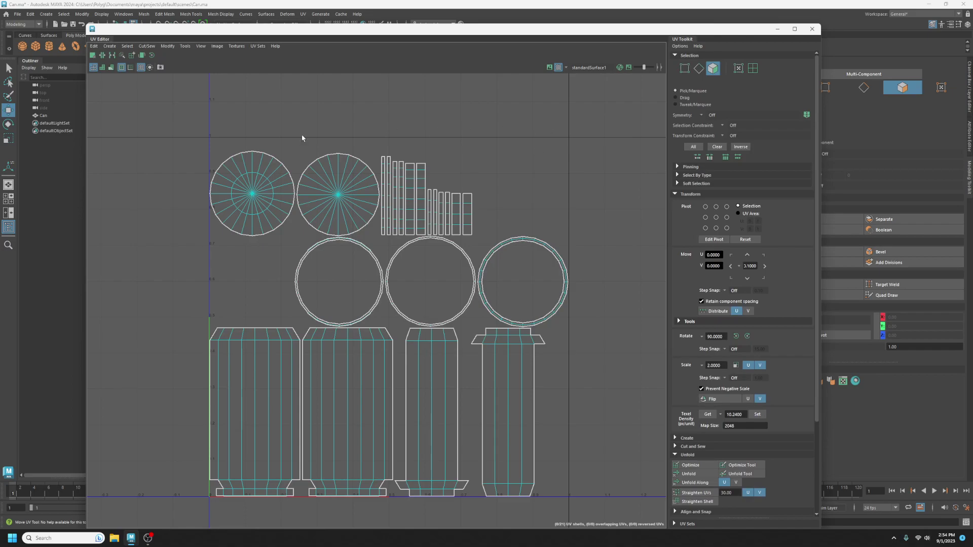
Select all the can's UV shells and apply a planar mapping fitted to the bounding box and projected from the Z axis.
left_click(753, 68)
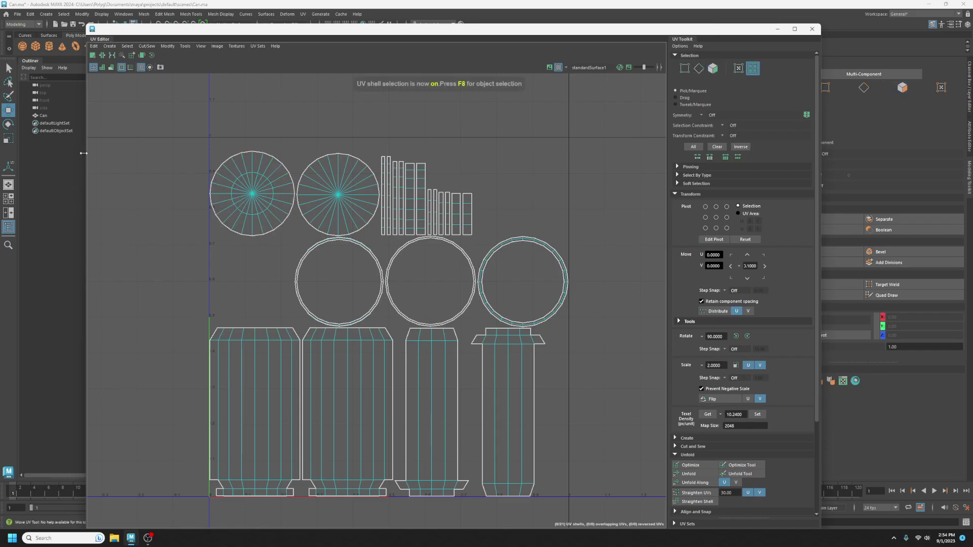
left_click_drag(152, 139, 644, 527)
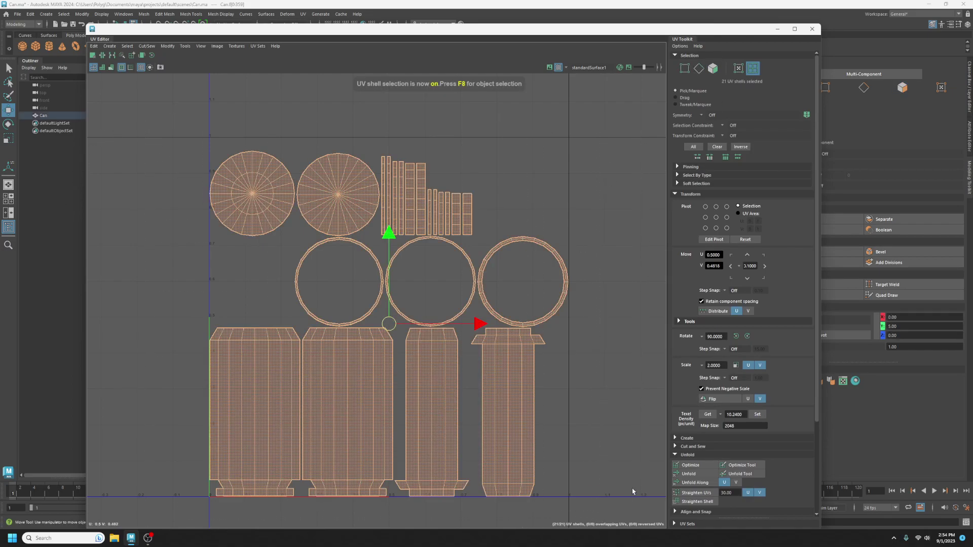
left_click(812, 29)
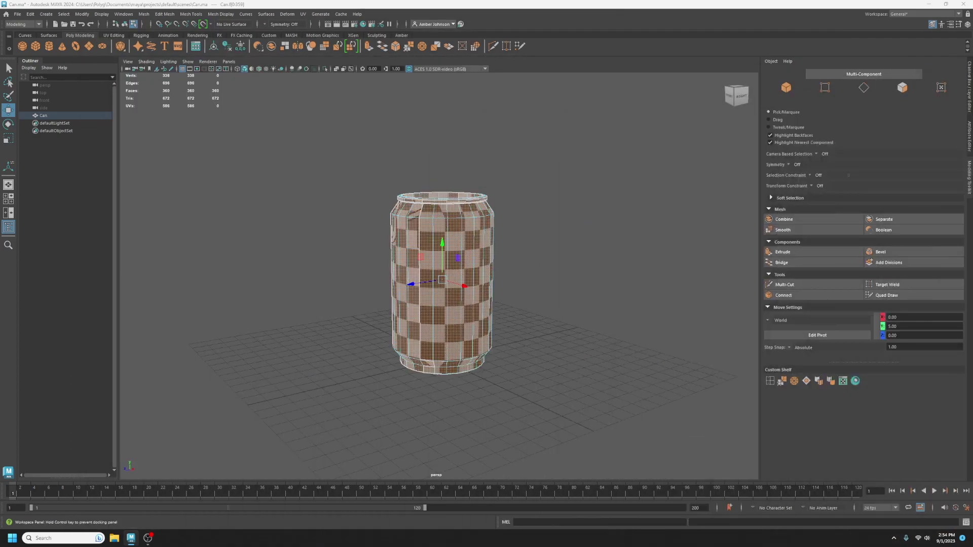
left_click(303, 13)
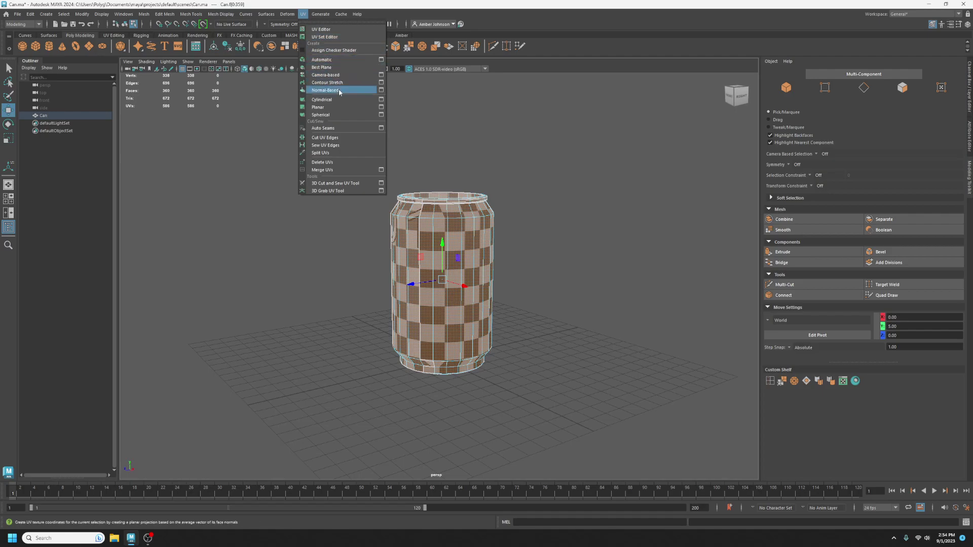
left_click(381, 107)
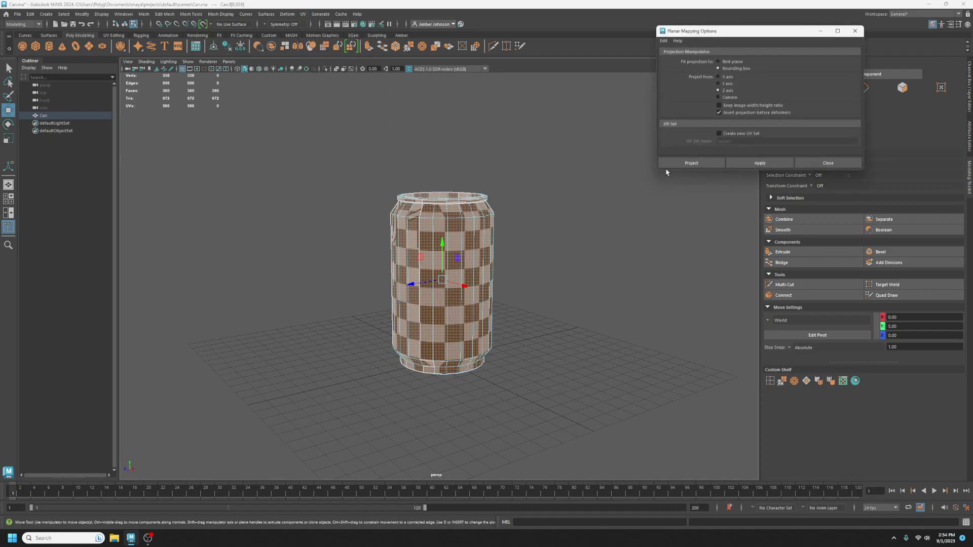
left_click(759, 163)
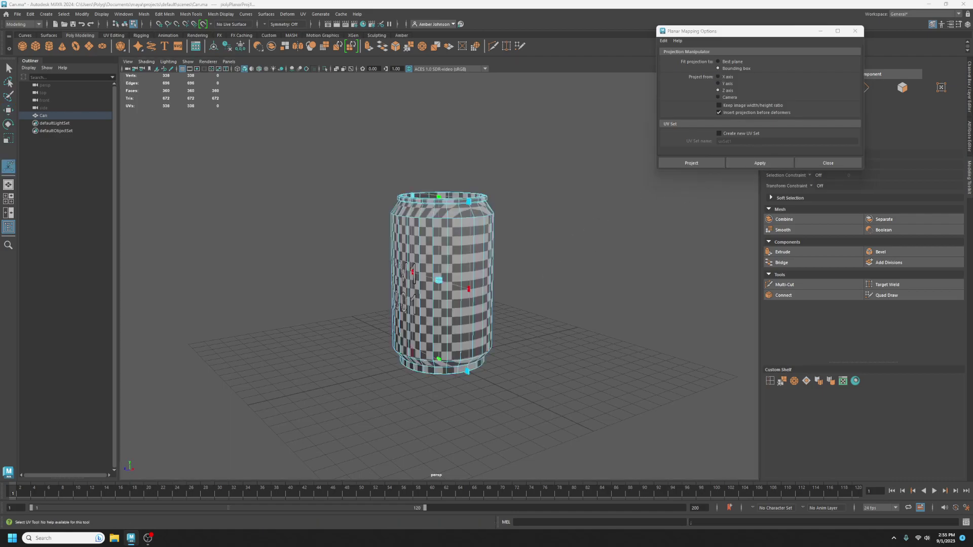
Move the can's planar UV shell to about U -0.58, outside the 0–1 tile, and close the Planar Mapping options.
left_click_drag(972, 64, 972, 95)
left_click_drag(519, 277, 507, 302, "alt")
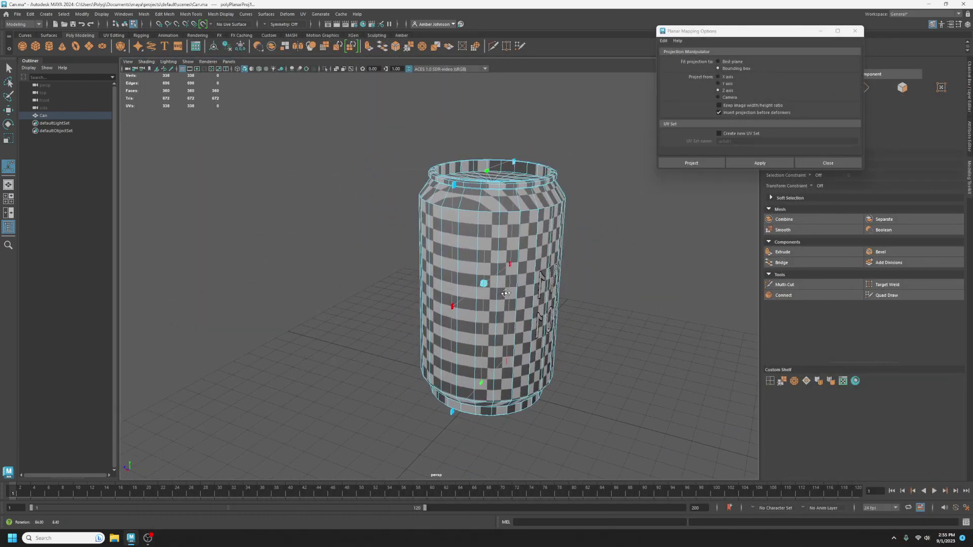
left_click(509, 303)
key("w")
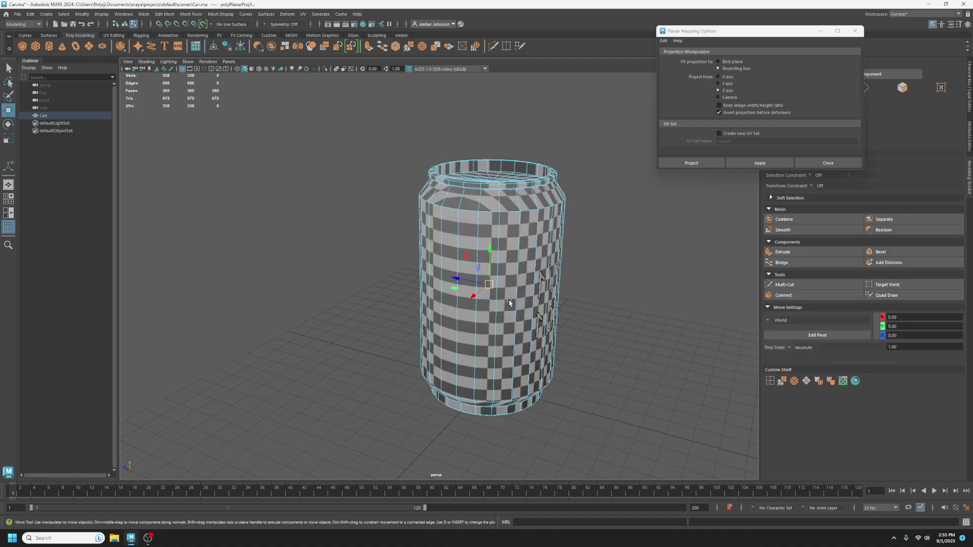
left_click_drag(972, 63, 300, 12)
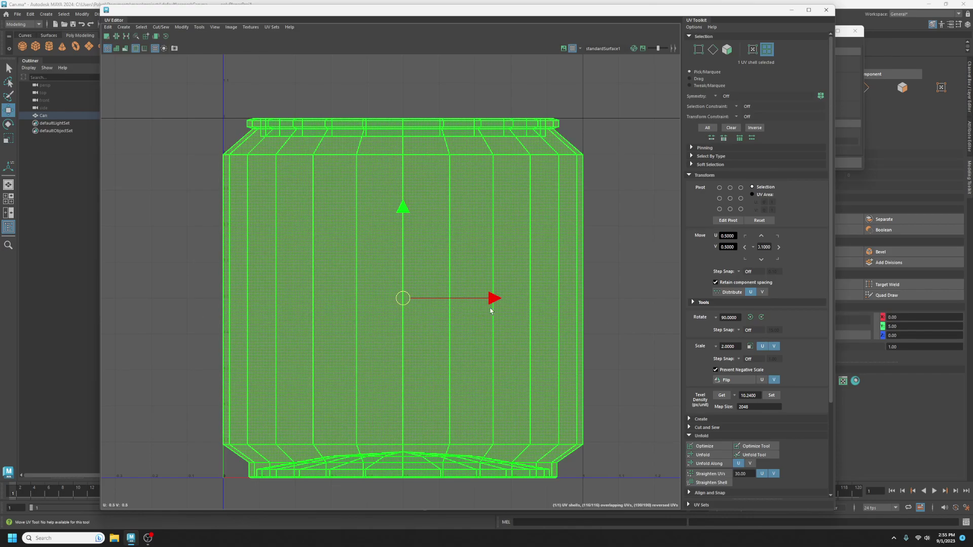
left_click_drag(491, 311, 105, 311)
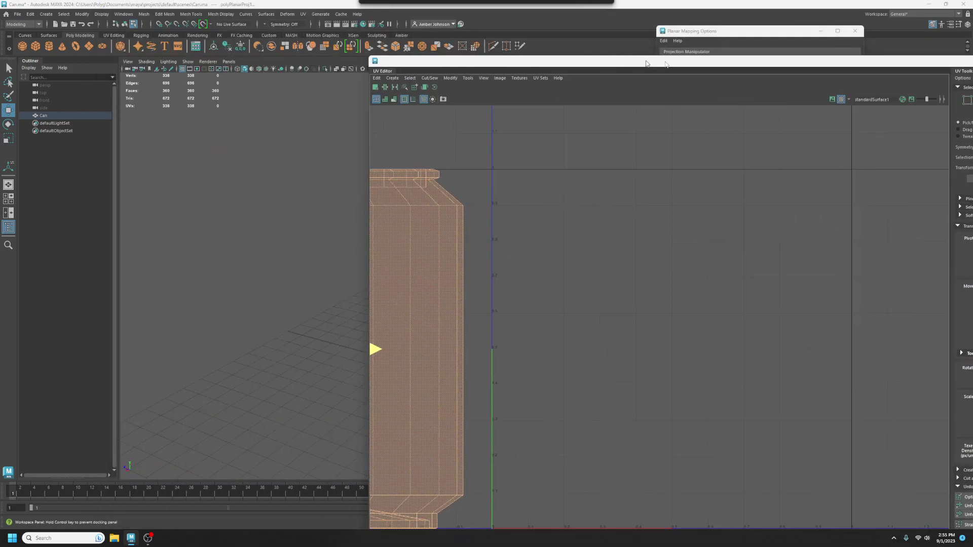
left_click(626, 200)
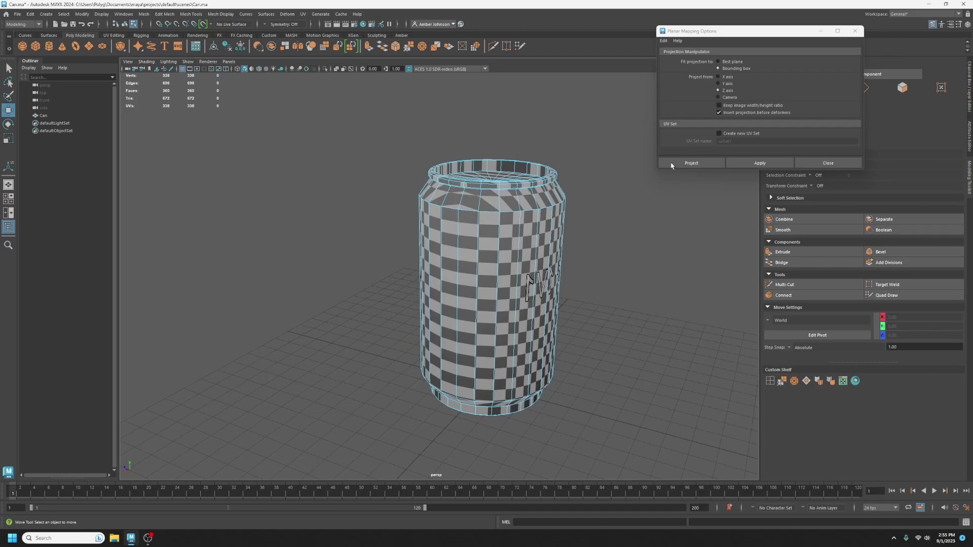
left_click(856, 31)
Select the edge loop around the can's recessed lid and show the model shaded without the checker texture.
scroll(669, 153, "up", 3)
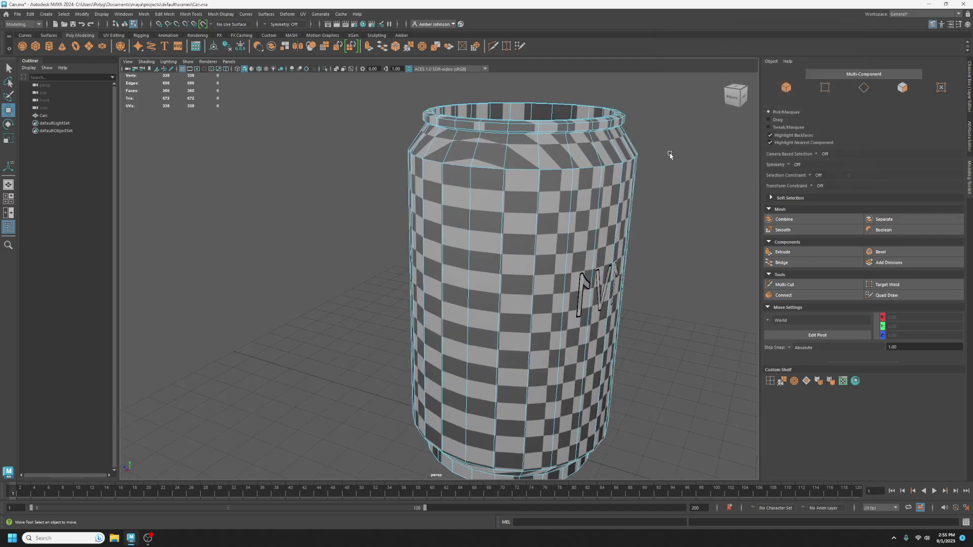
left_click_drag(680, 162, 604, 206, "alt")
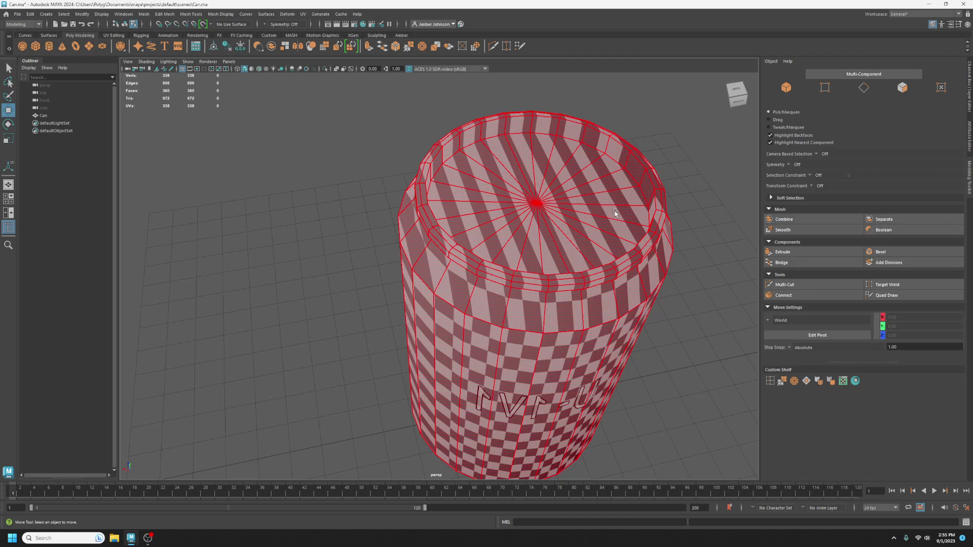
left_click(863, 88)
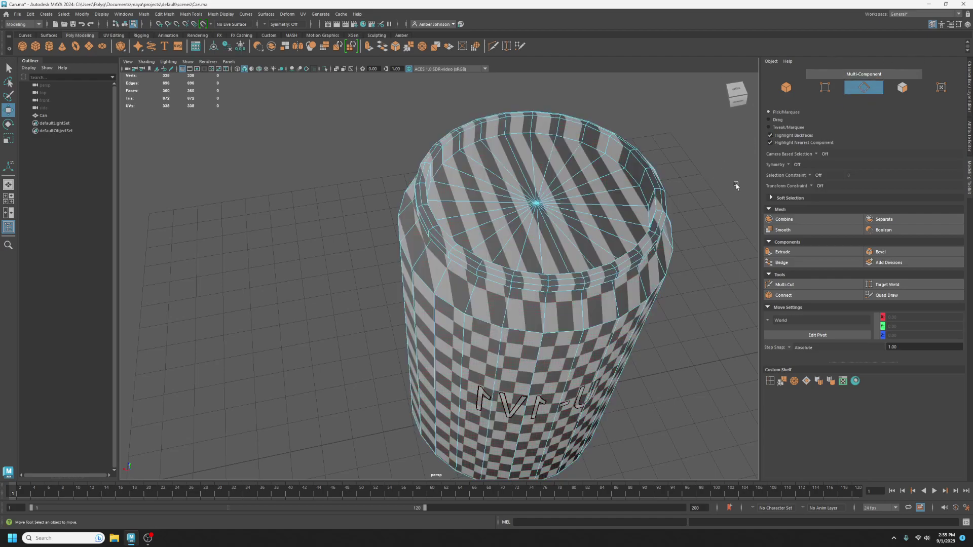
mouse_move(575, 269)
left_mouse_down("alt")
mouse_move(585, 239)
mouse_move(560, 263)
left_mouse_up("alt")
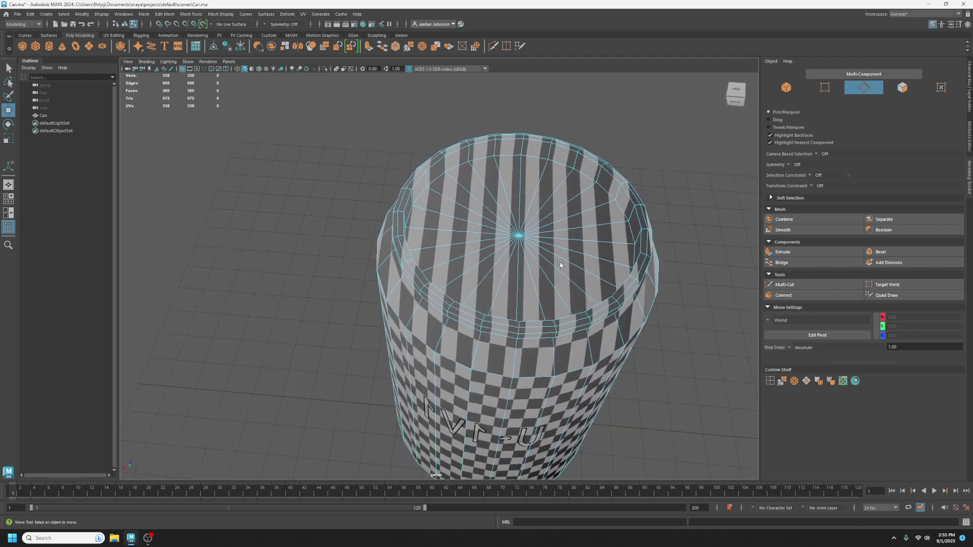
double_click(511, 157)
key("q")
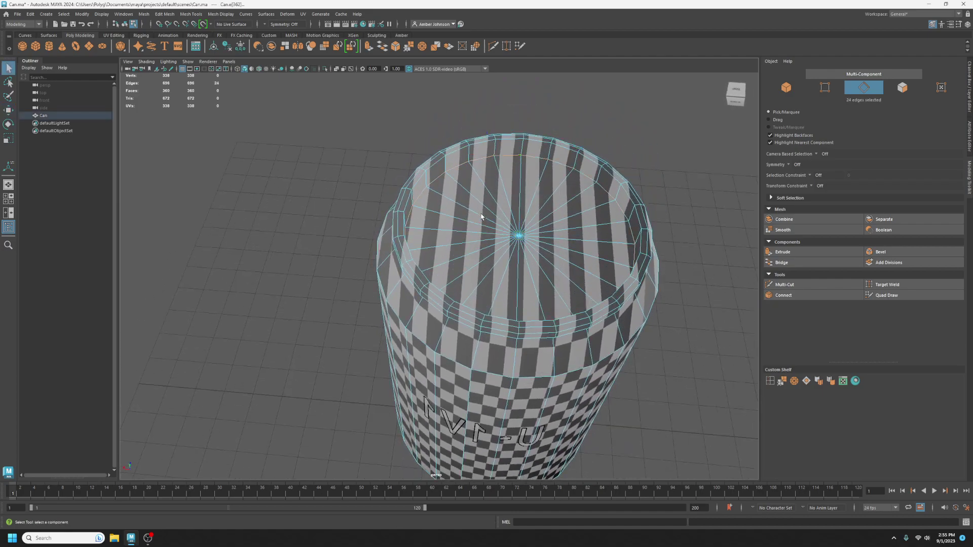
key("5")
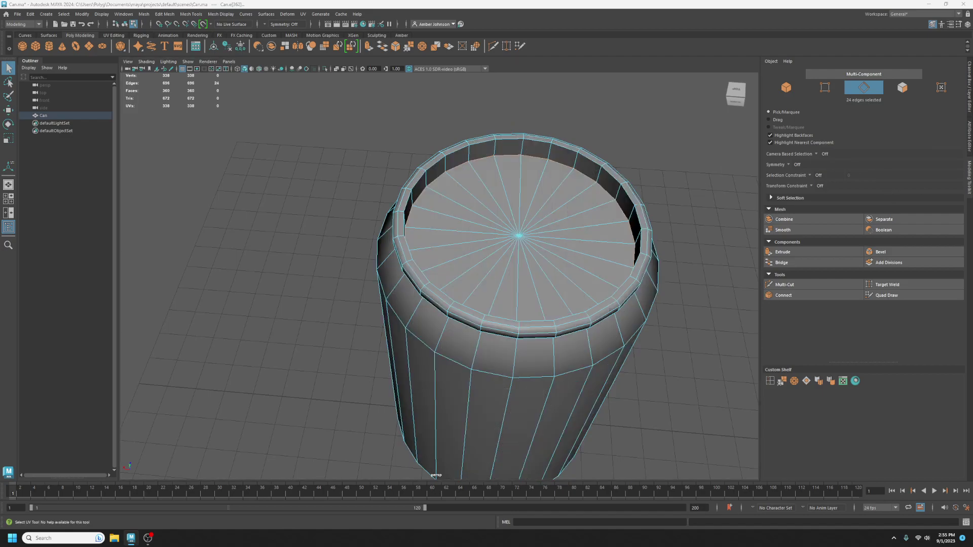
left_click_drag(565, 165, 522, 148, "alt")
middle_click_drag(521, 147, 463, 198, "alt")
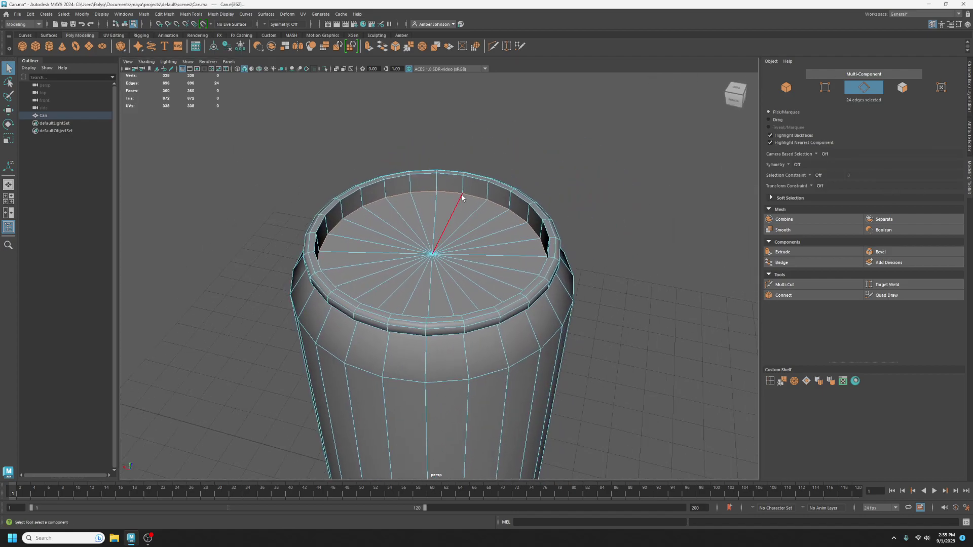
scroll(463, 198, "up", 5)
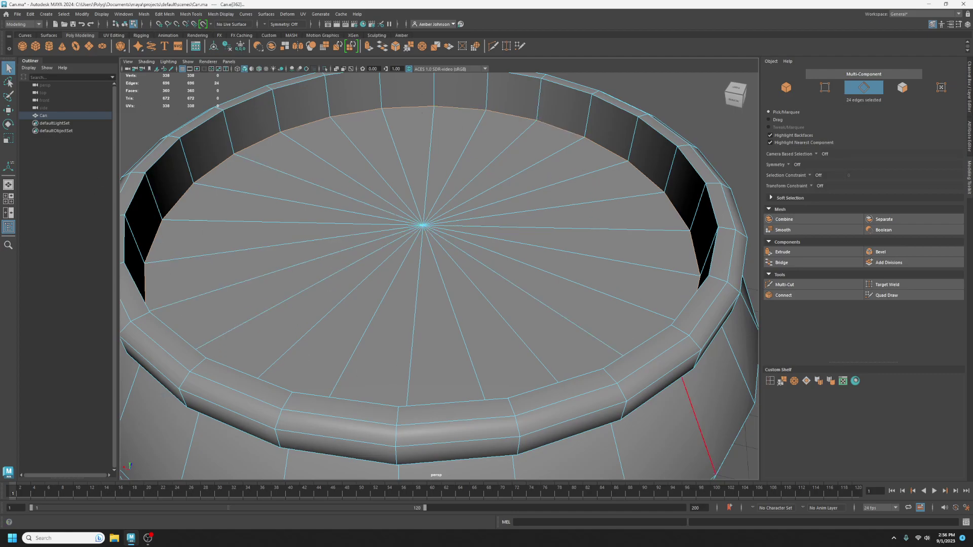
Cut the UVs along the selected lid edge loop and move the UV Editor away from the can.
left_click_drag(972, 66, 403, 65)
scroll(429, 254, "down", 1)
middle_click_drag(391, 343, 574, 366, "alt")
left_click(264, 79)
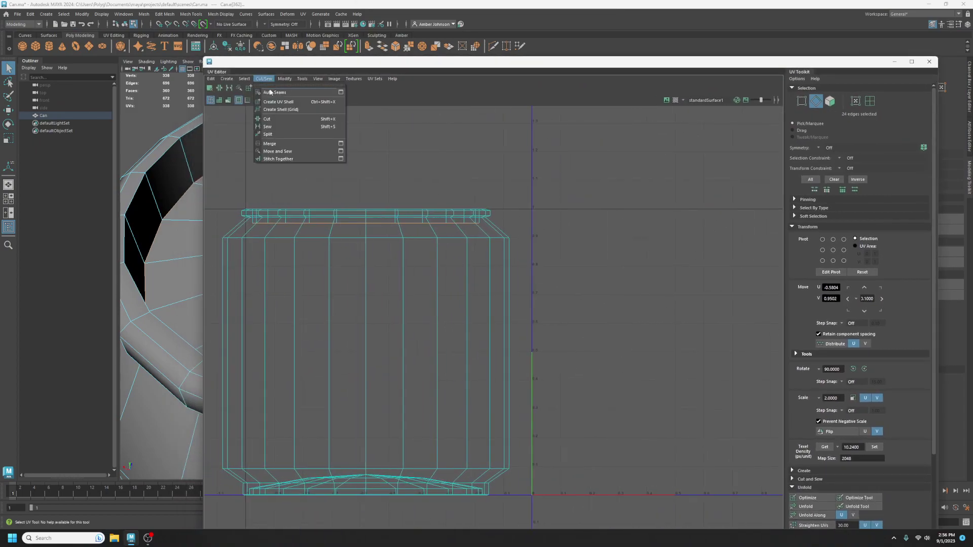
left_click(276, 119)
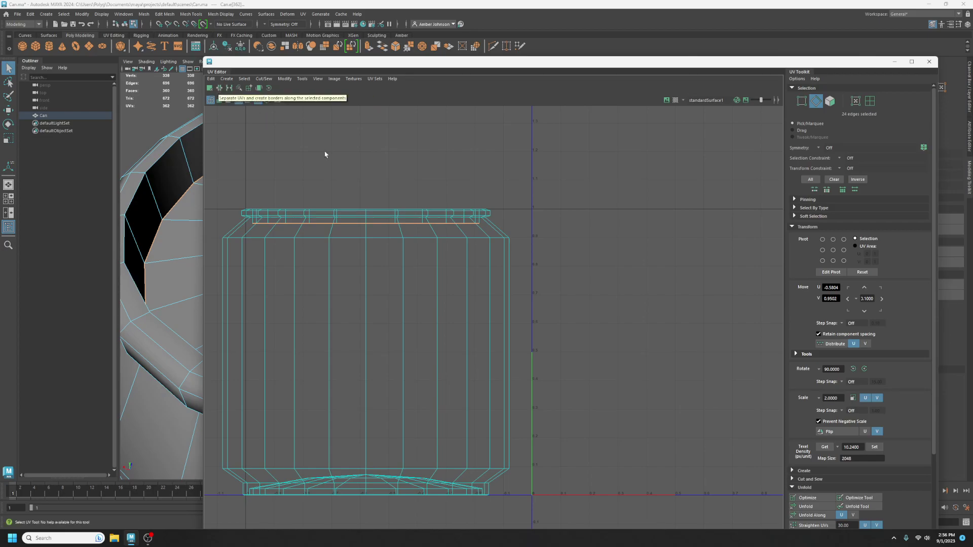
right_click_drag(331, 158, 392, 246)
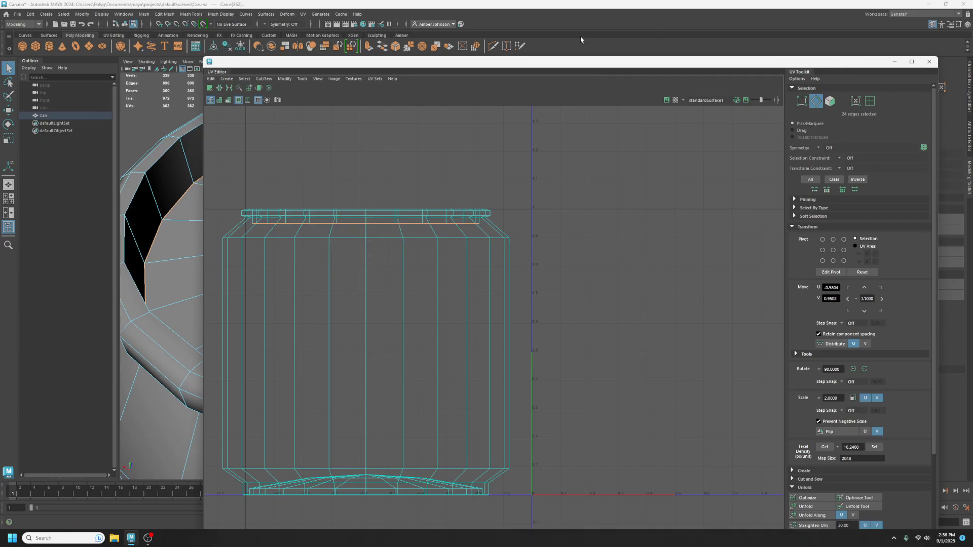
left_click_drag(581, 62, 972, 102)
scroll(713, 238, "down", 5)
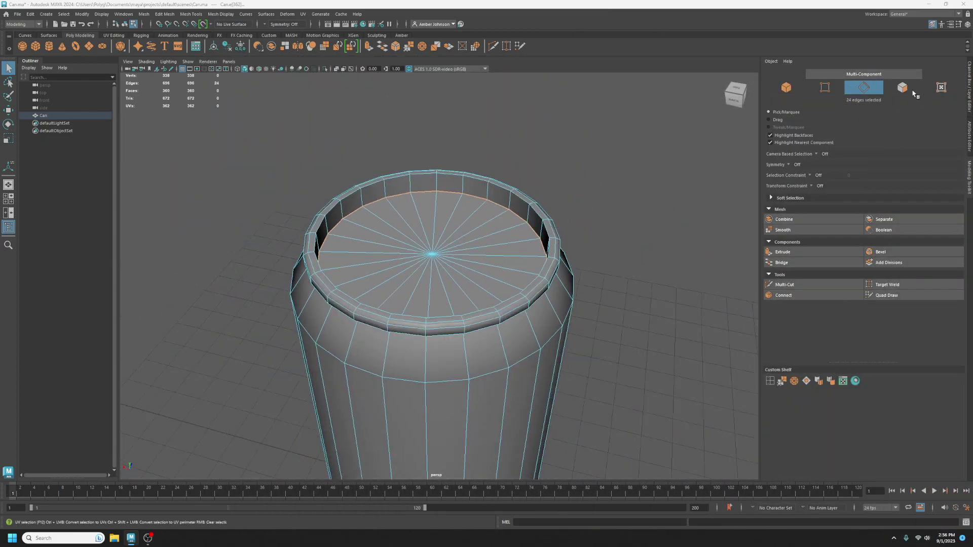
Move the can's body UV shell down to about V 0.24, separating it from the lid's edge-on shell.
left_click_drag(972, 101, 210, 64)
left_click(827, 103)
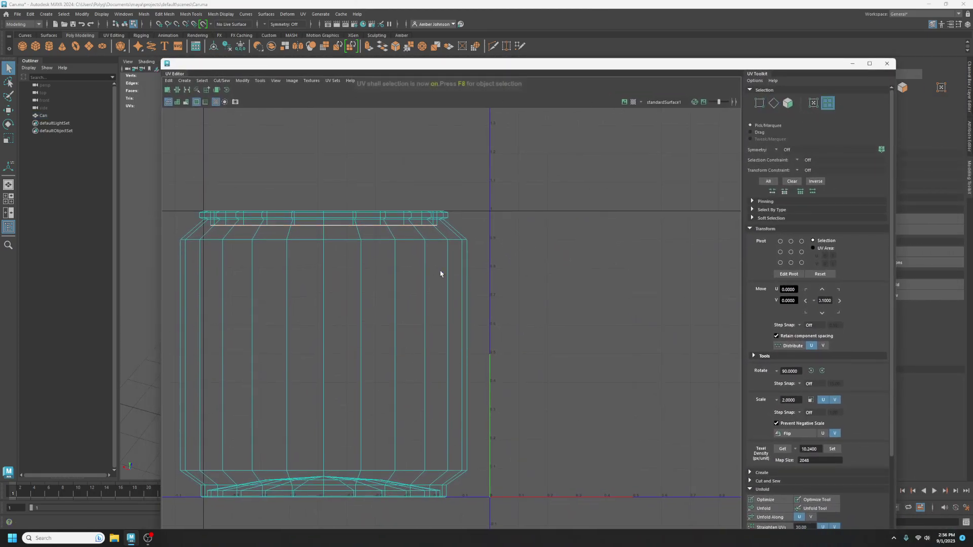
left_click(365, 285)
key("w")
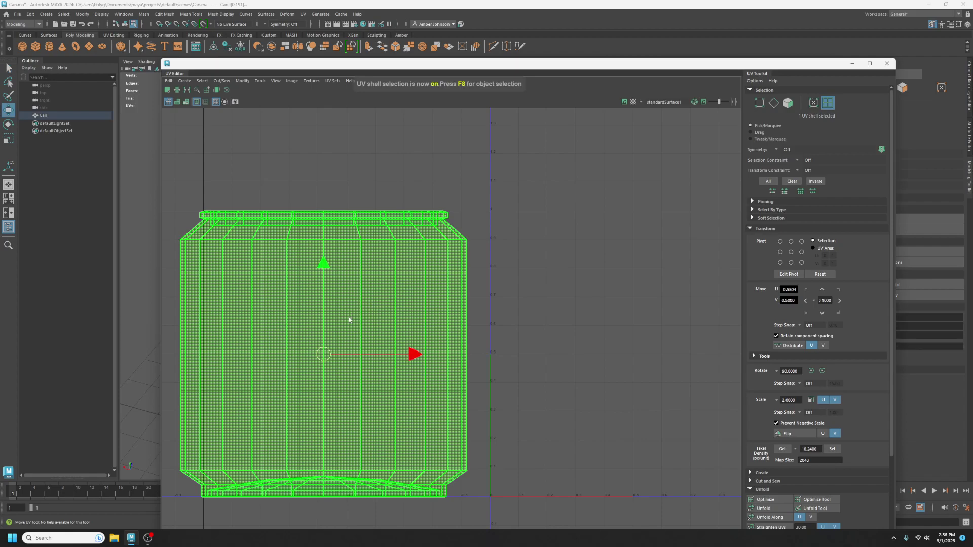
left_click_drag(304, 266, 306, 342)
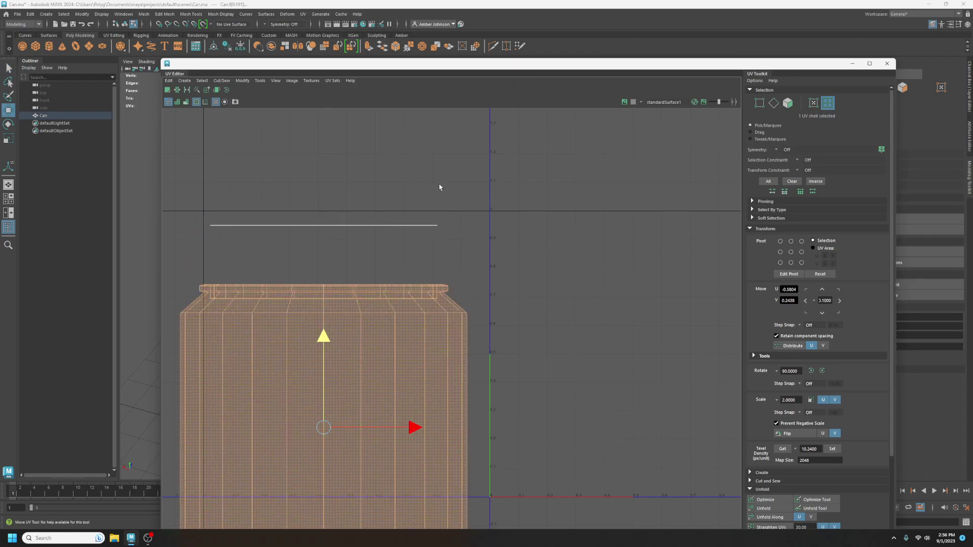
Select the lid's edge-on UV shell and check on the model which faces it covers.
left_click_drag(489, 177, 185, 245)
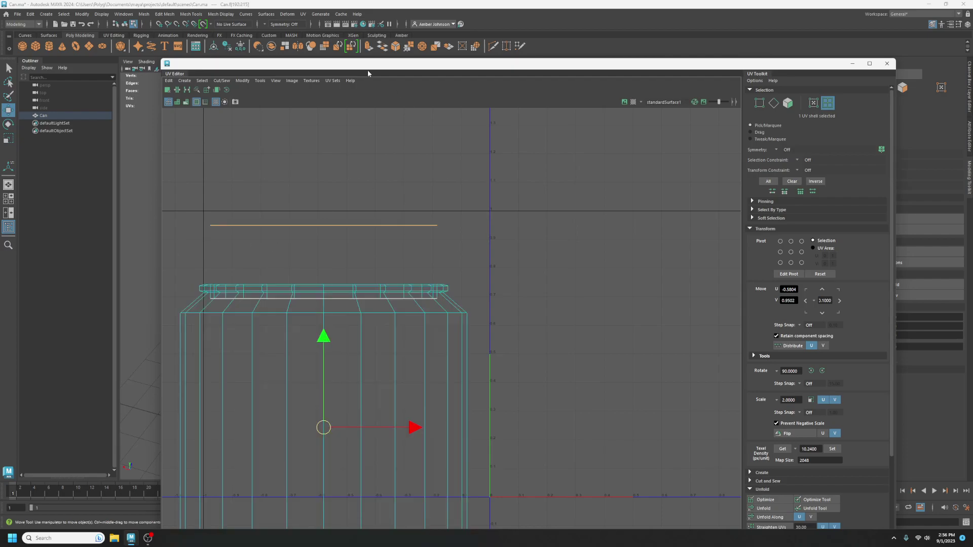
left_click_drag(363, 68, 873, 75)
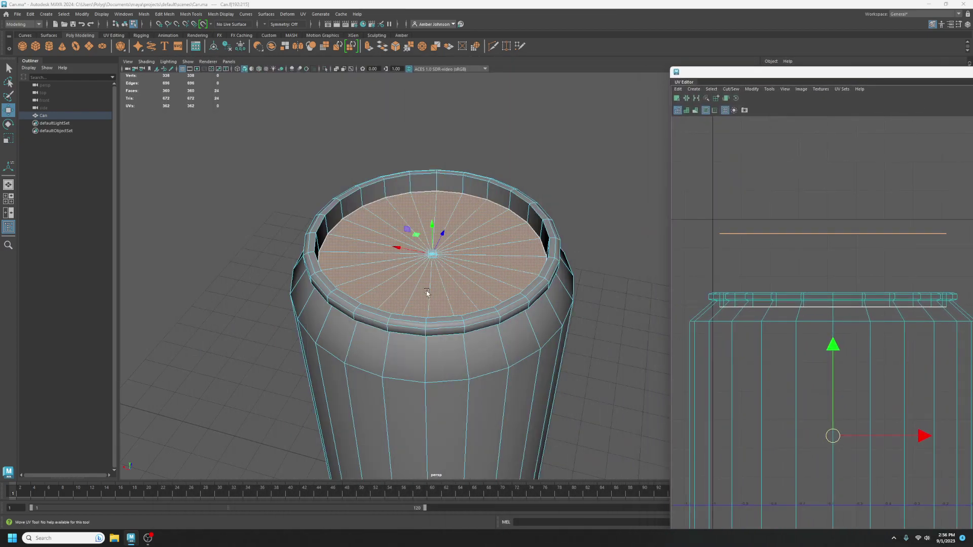
mouse_move(460, 339)
left_mouse_down("alt")
mouse_move(449, 347)
mouse_move(451, 334)
left_mouse_up("alt")
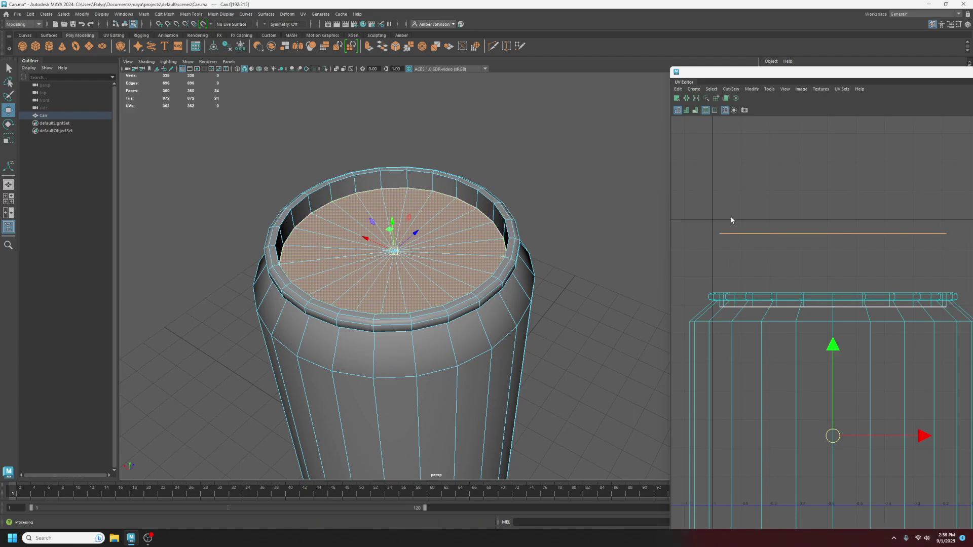
left_click_drag(710, 181, 957, 257)
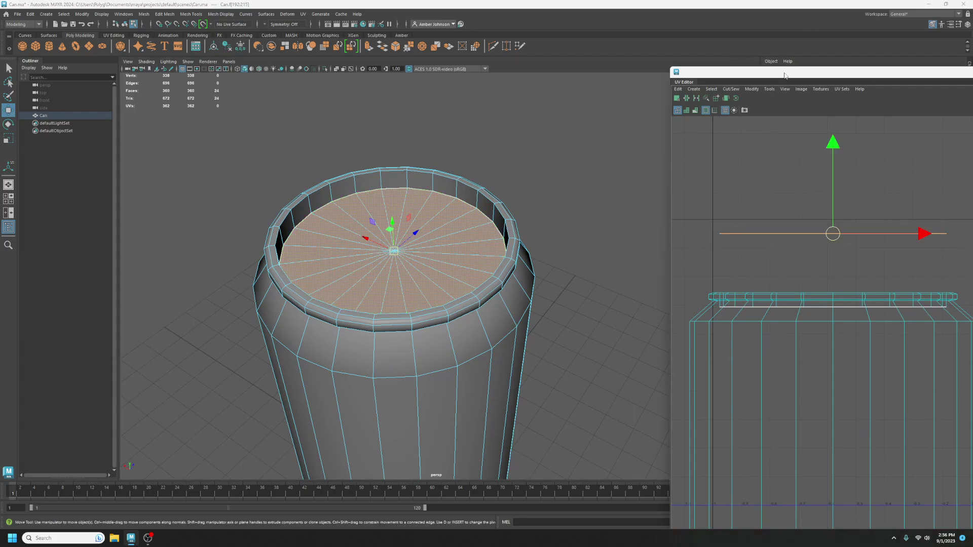
Try to unfold the lid's edge-on UV shell and compare it with the model.
left_click_drag(785, 73, 341, 17)
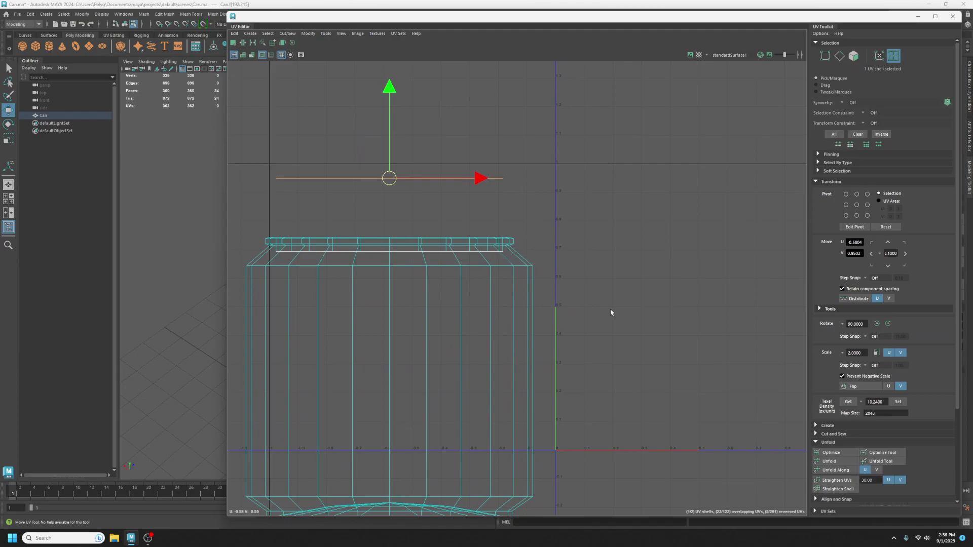
scroll(929, 377, "down", 5)
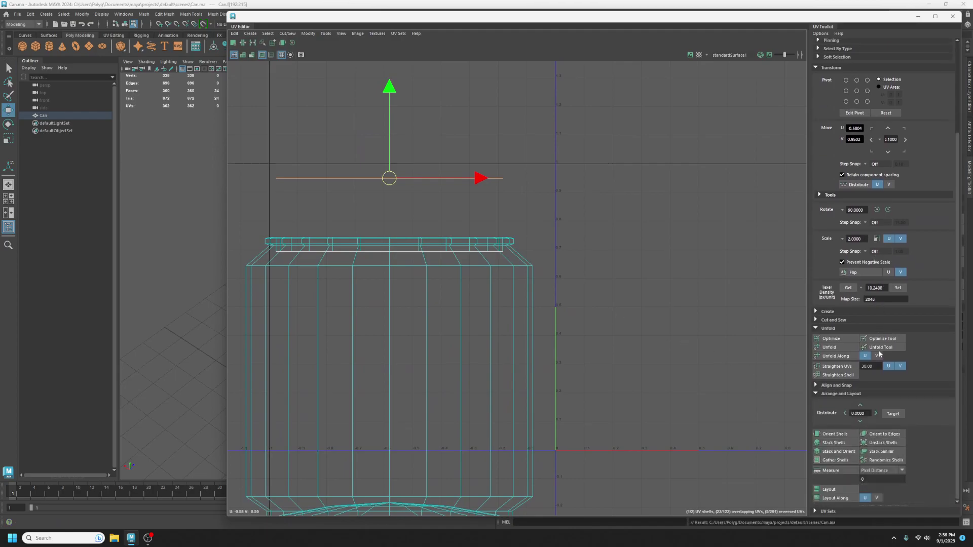
left_click(835, 350)
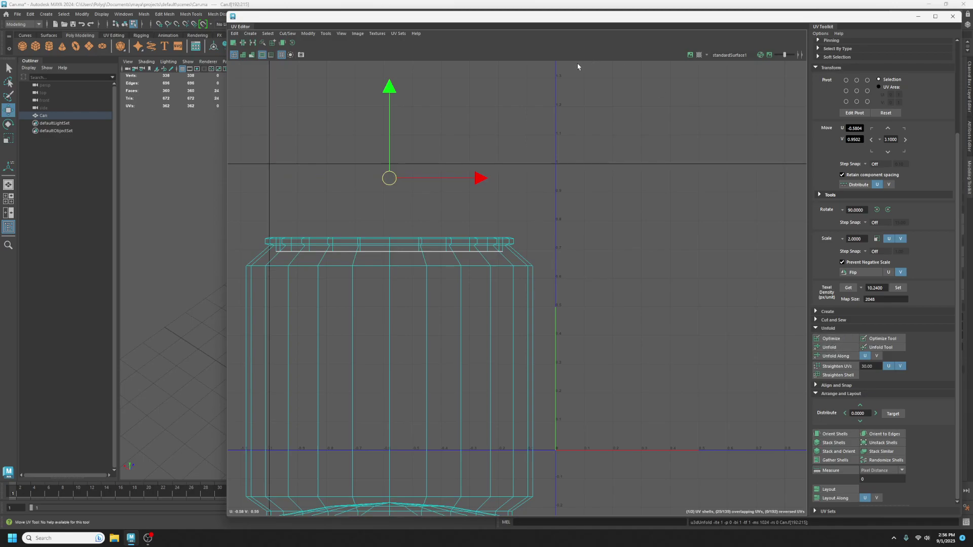
left_click_drag(519, 22, 972, 213)
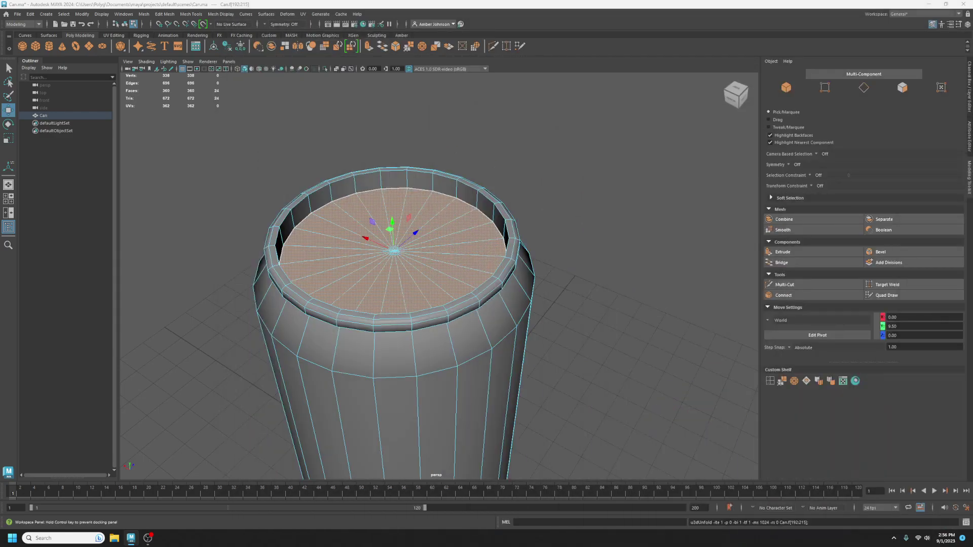
Apply a planar mapping to the lid shell, fitted to the bounding box and projected from the Y axis, and close the options.
left_click_drag(972, 91, 471, 61)
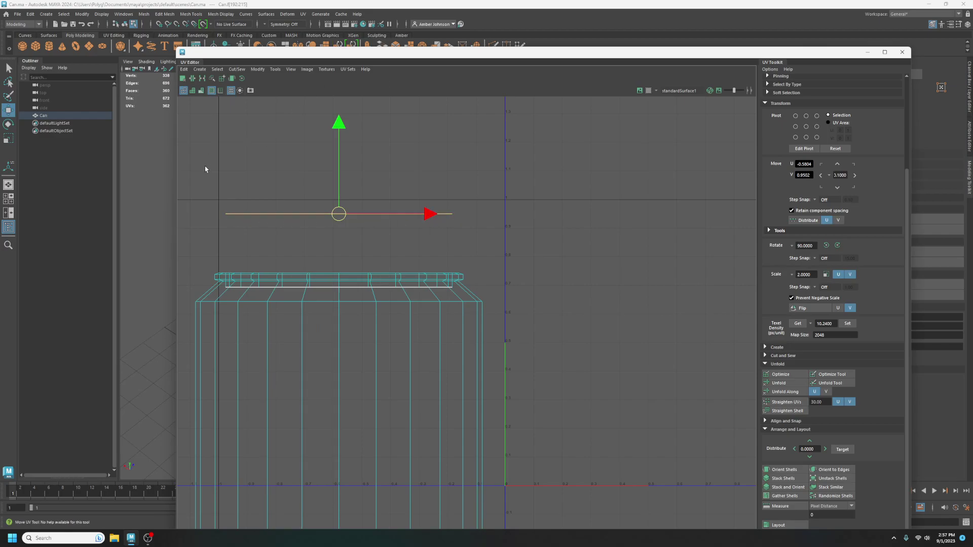
left_click_drag(307, 55, 389, 60)
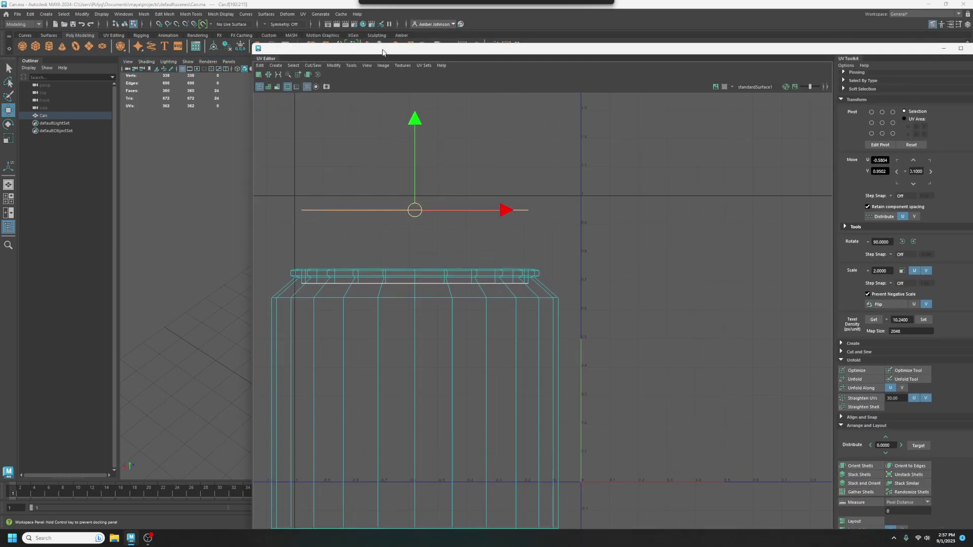
left_click_drag(283, 167, 592, 240)
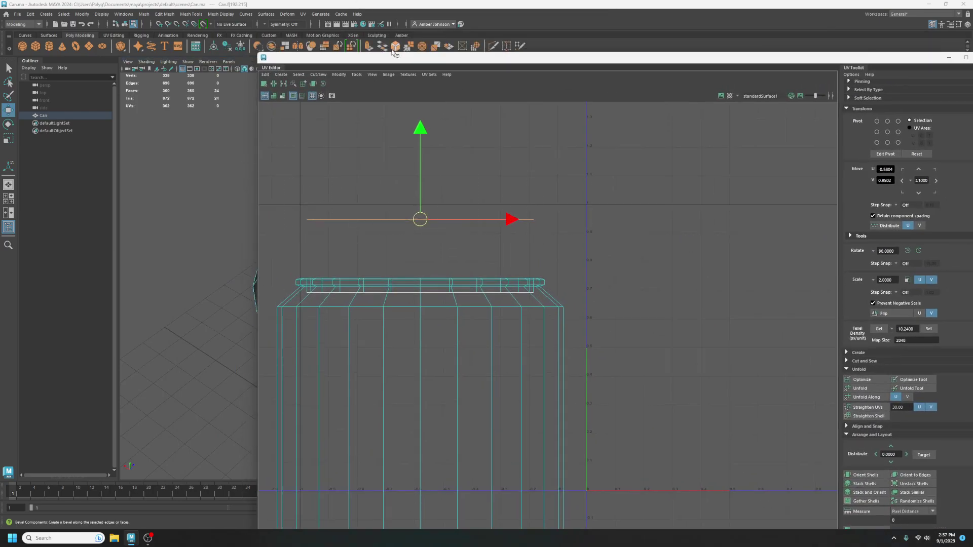
left_click_drag(415, 60, 435, 90)
left_click(303, 14)
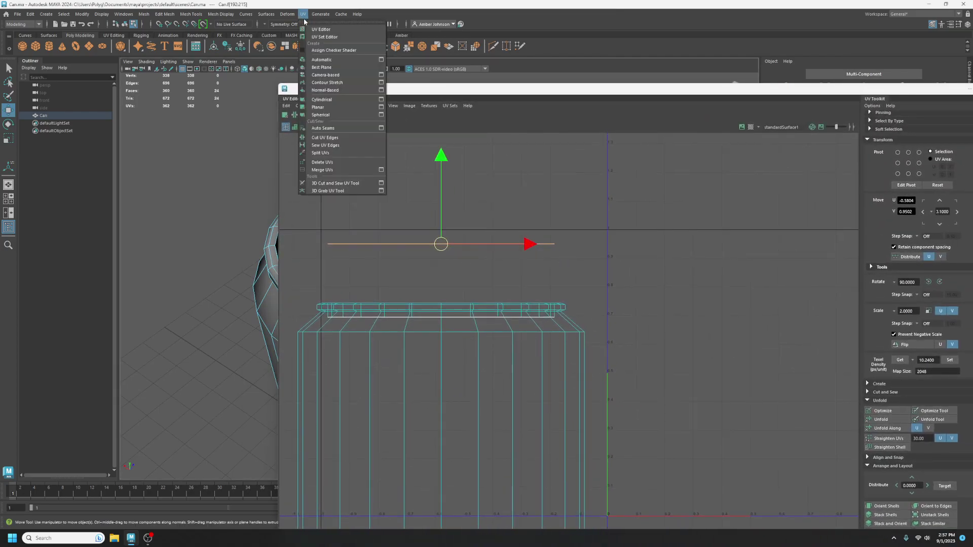
left_click(381, 107)
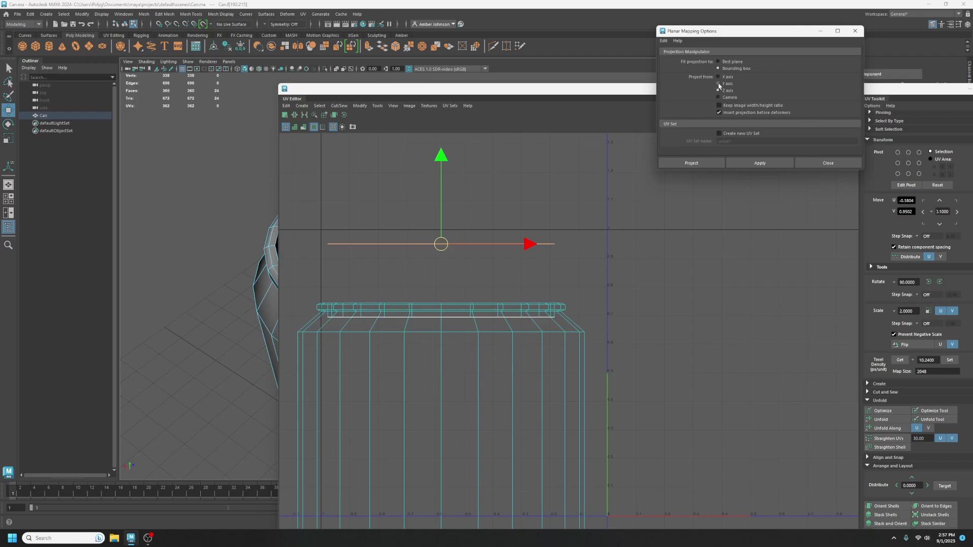
left_click(769, 167)
left_click(769, 168)
left_click(828, 163)
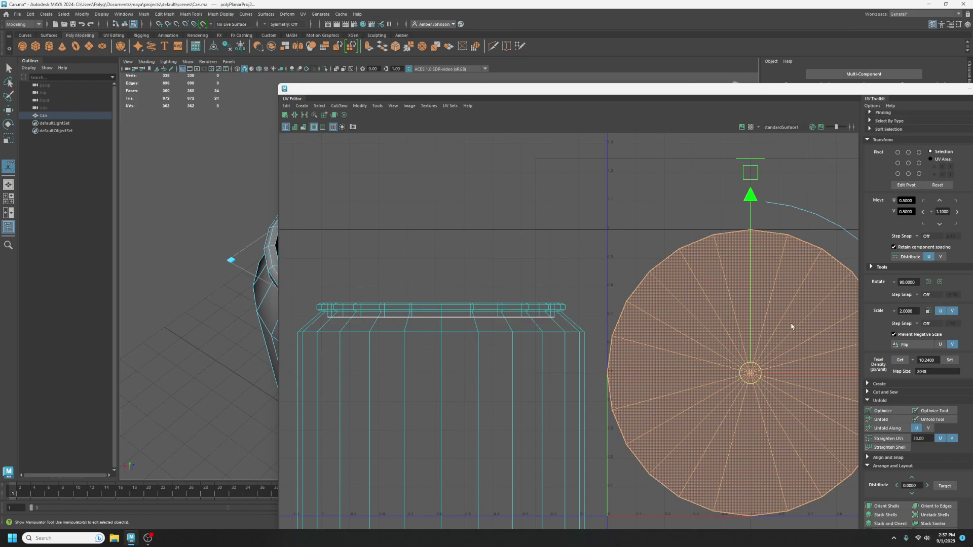
Optimize the circular lid UV shell and move it above the 0–1 tile, to about U 0.38, V 1.59.
left_click_drag(520, 94, 355, 31)
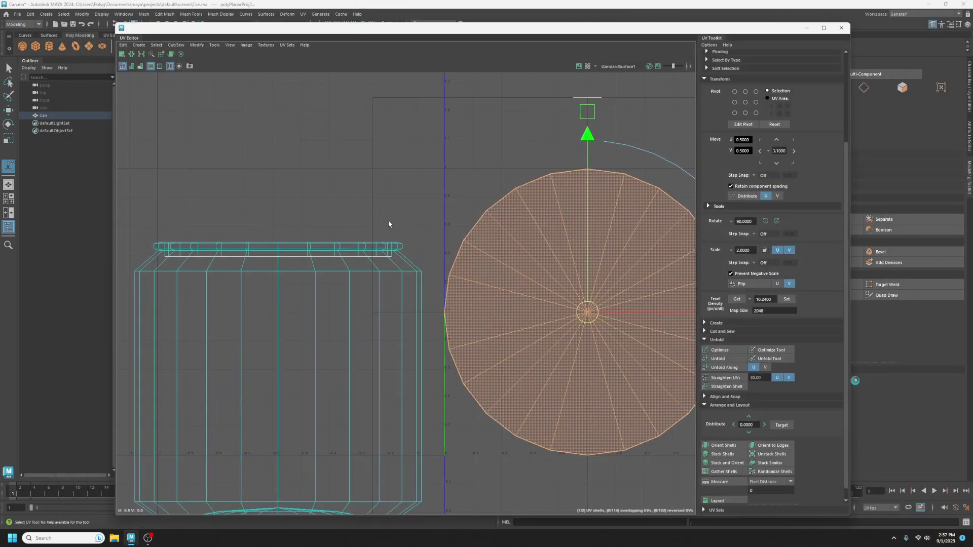
scroll(462, 231, "down", 2)
key("w")
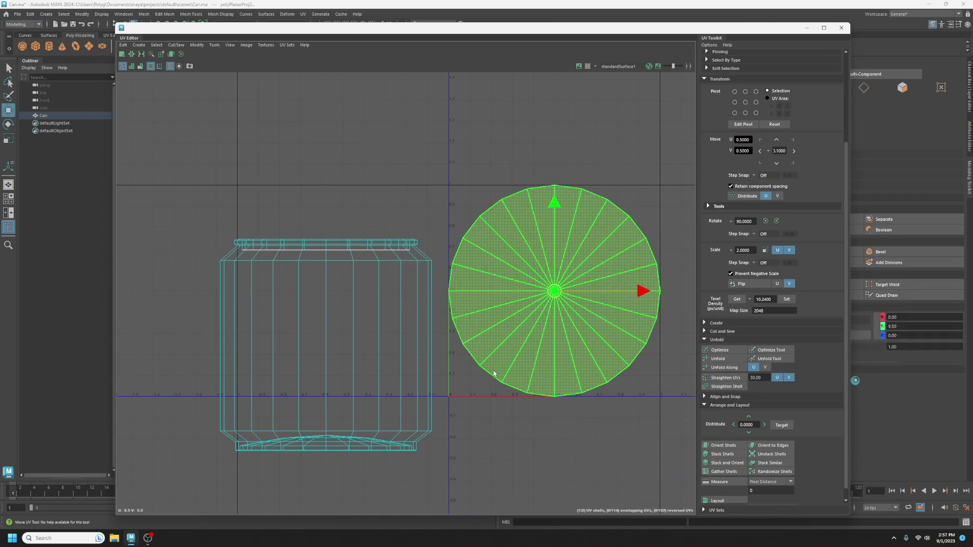
left_click(720, 350)
left_click(553, 285)
left_click_drag(557, 294, 532, 65)
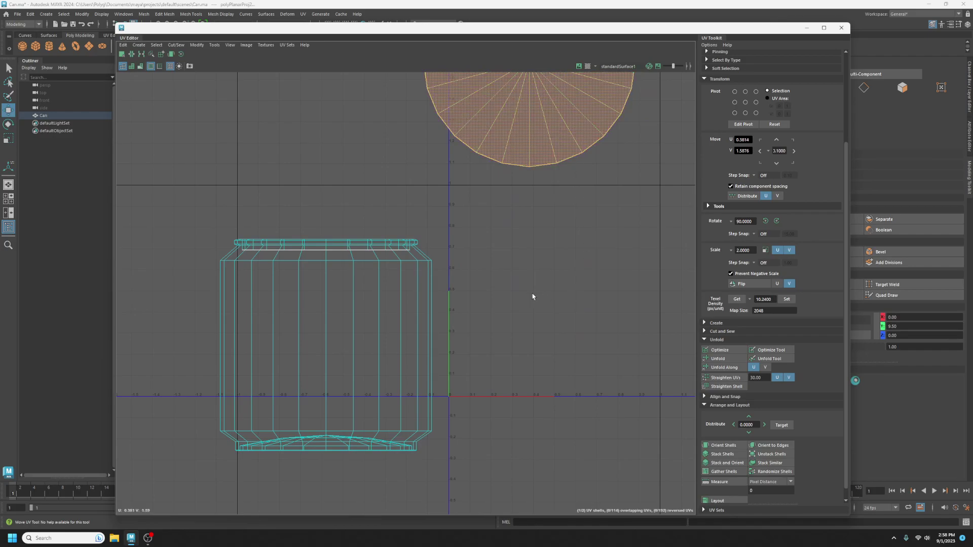
key("super+Right")
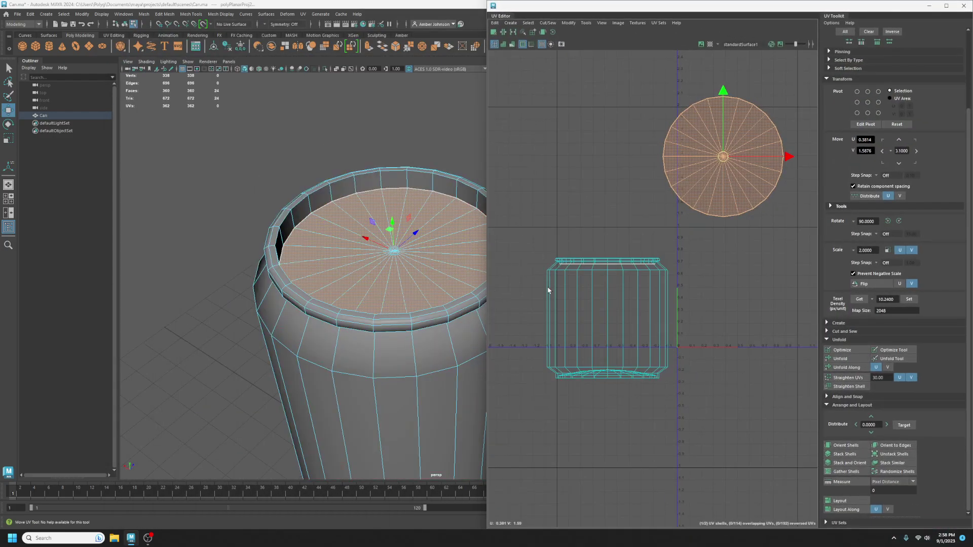
Turn the can to its underside and select the edge loop around the recessed bottom in edge mode.
left_click_drag(562, 9, 972, 87)
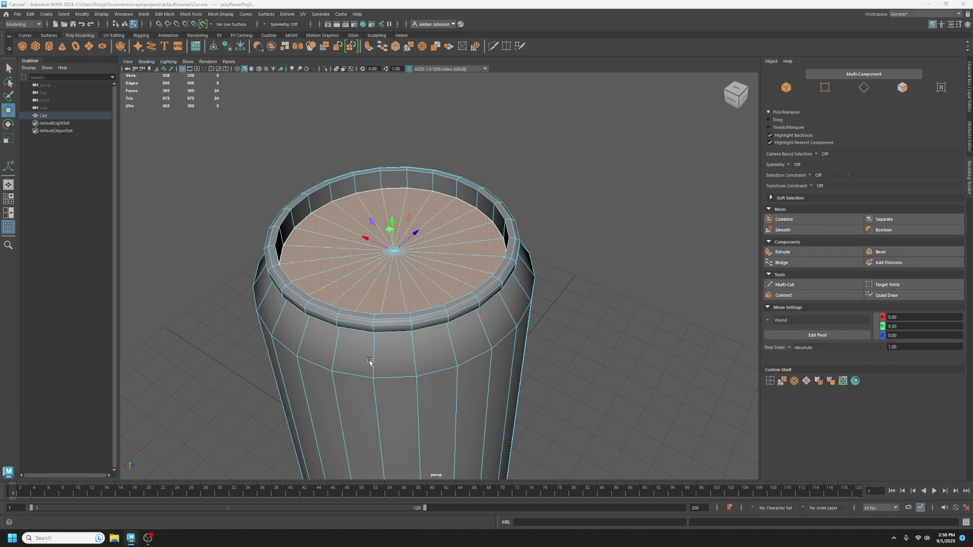
right_click_drag(527, 405, 480, 401, "alt")
left_click_drag(480, 402, 489, 269, "alt")
right_click_drag(488, 270, 550, 276, "alt")
middle_click_drag(551, 275, 593, 291, "alt")
left_click(864, 87)
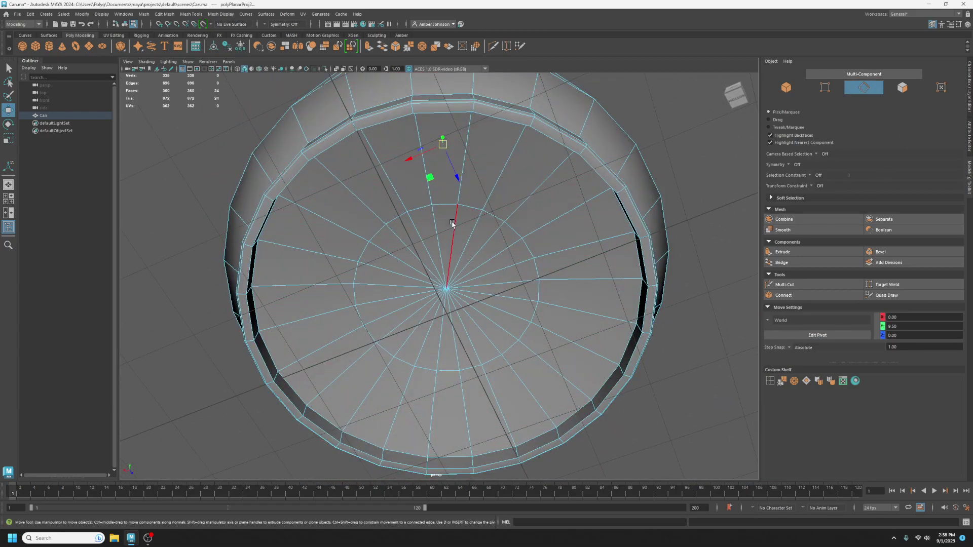
key("q")
left_click_drag(527, 249, 540, 198, "alt")
middle_click_drag(540, 197, 517, 311, "alt")
left_click_drag(517, 310, 510, 93, "alt")
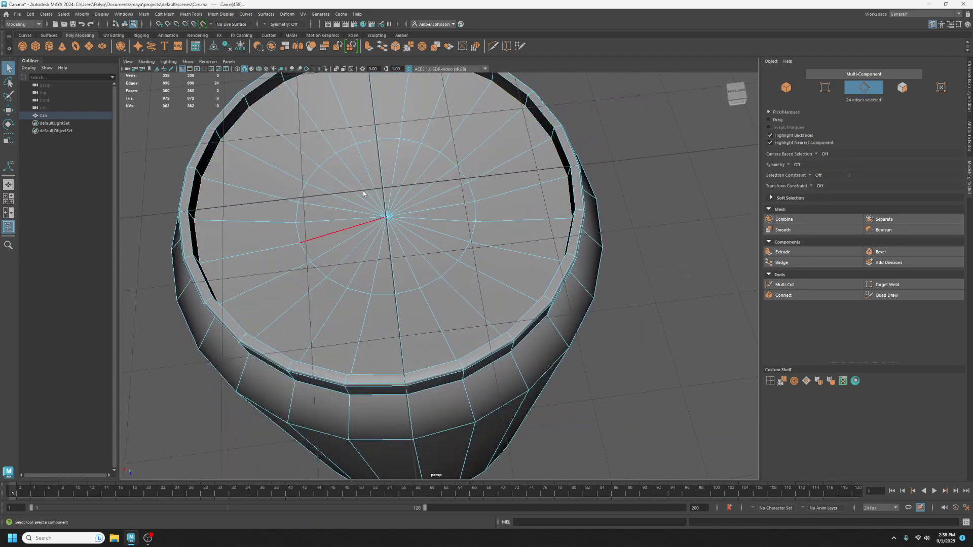
Cut the UVs along the selected bottom edge loop and move the body shell to about U -0.82, V 0.67.
left_click_drag(972, 158, 315, 49)
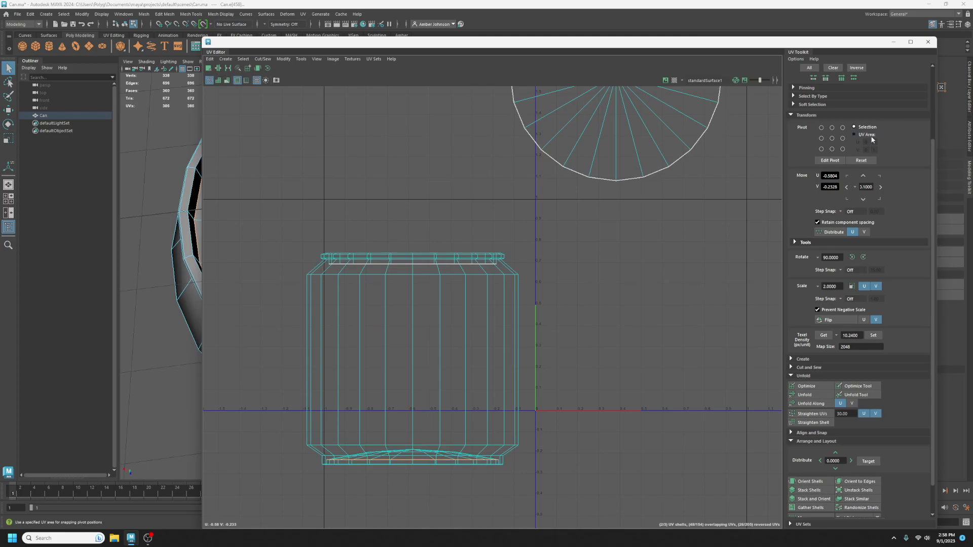
scroll(872, 140, "up", 3)
left_click(869, 81)
left_click(482, 360)
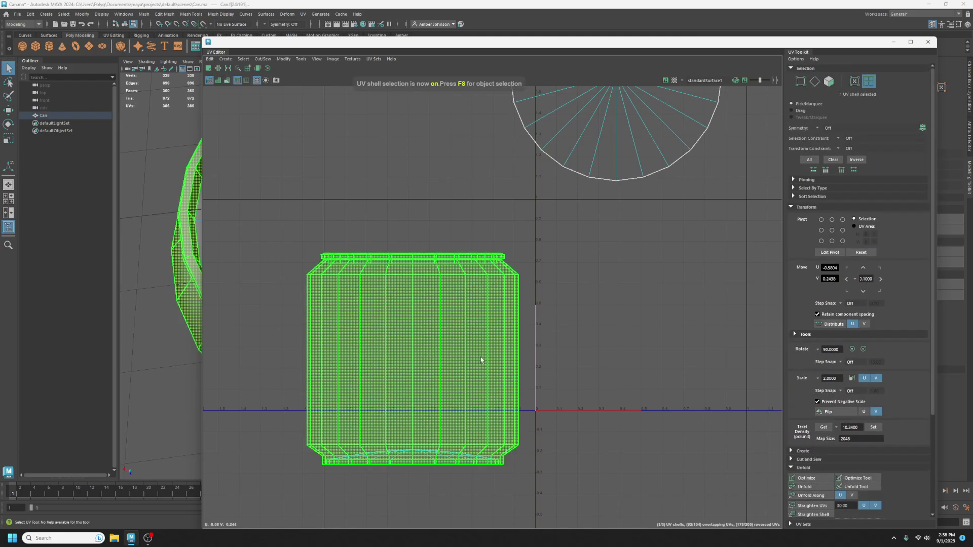
key("w")
left_click_drag(412, 359, 361, 269)
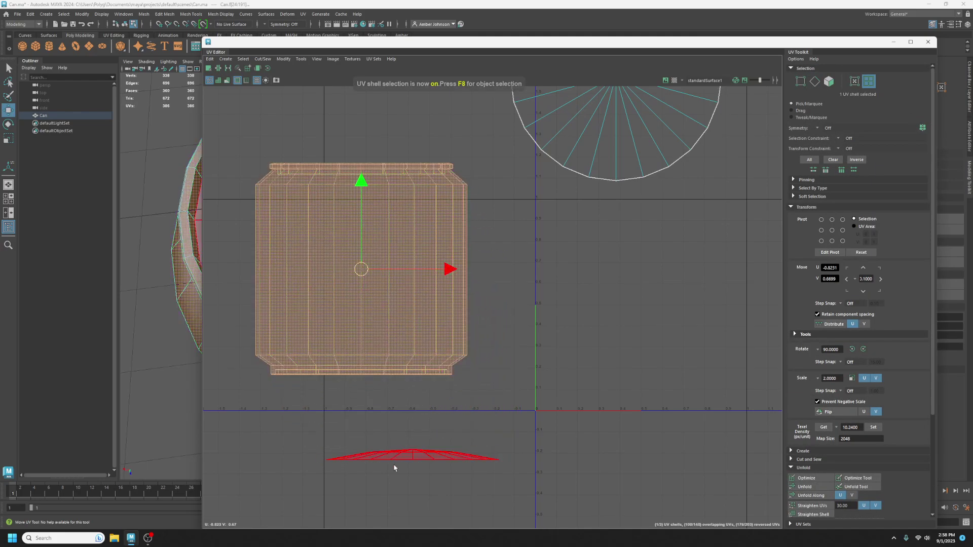
Unfold and optimize the can's bottom UV shell, and move it beside the lid shell at about U 0.92, V 1.16.
left_click(420, 455)
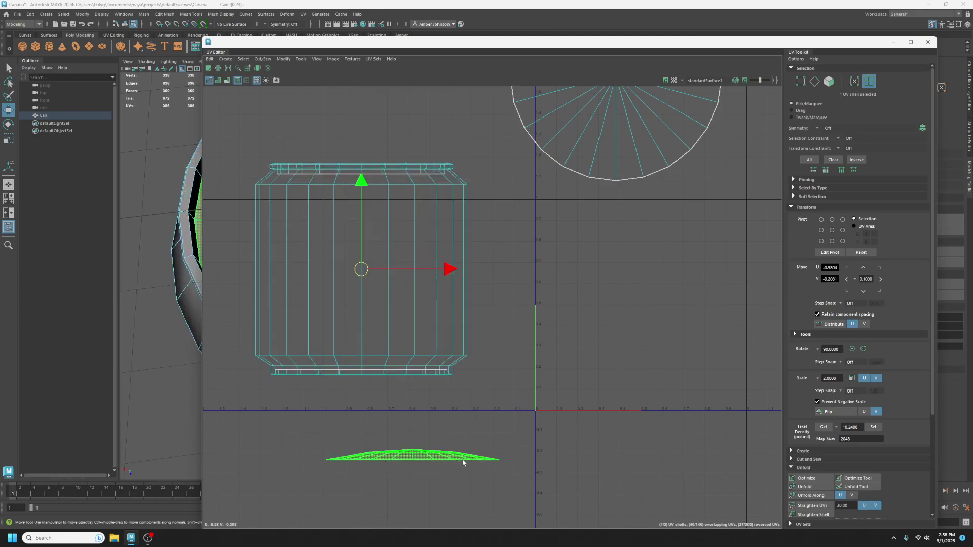
key("w")
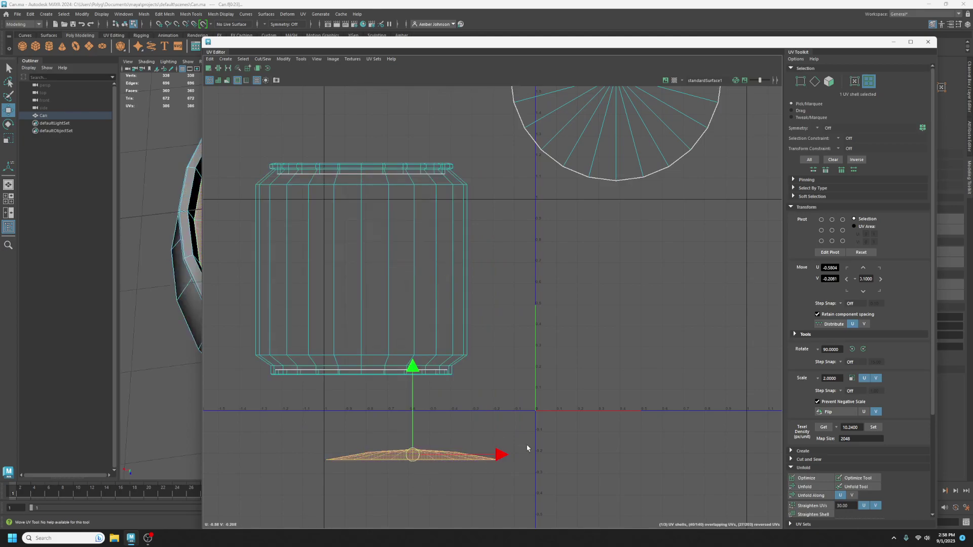
left_click(806, 487)
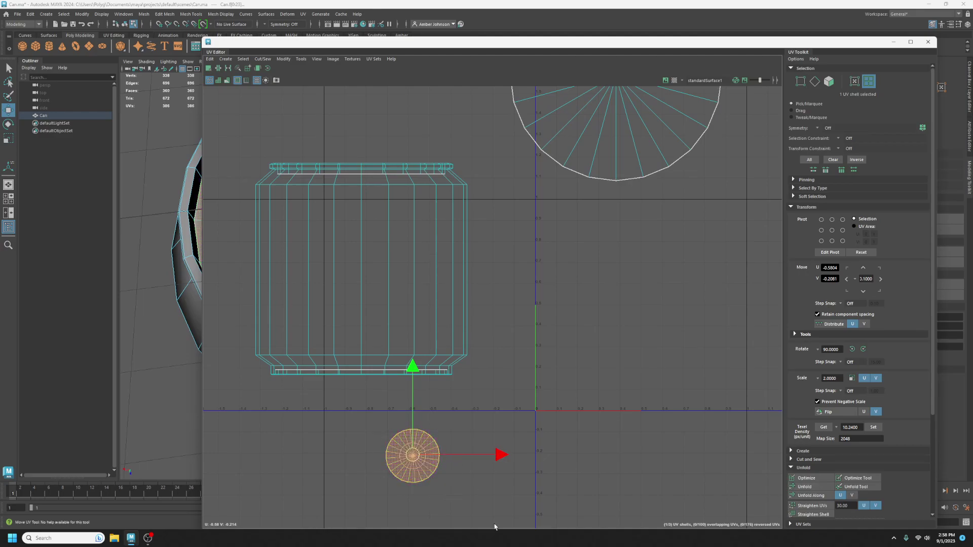
left_click(808, 479)
left_click_drag(414, 455, 731, 163)
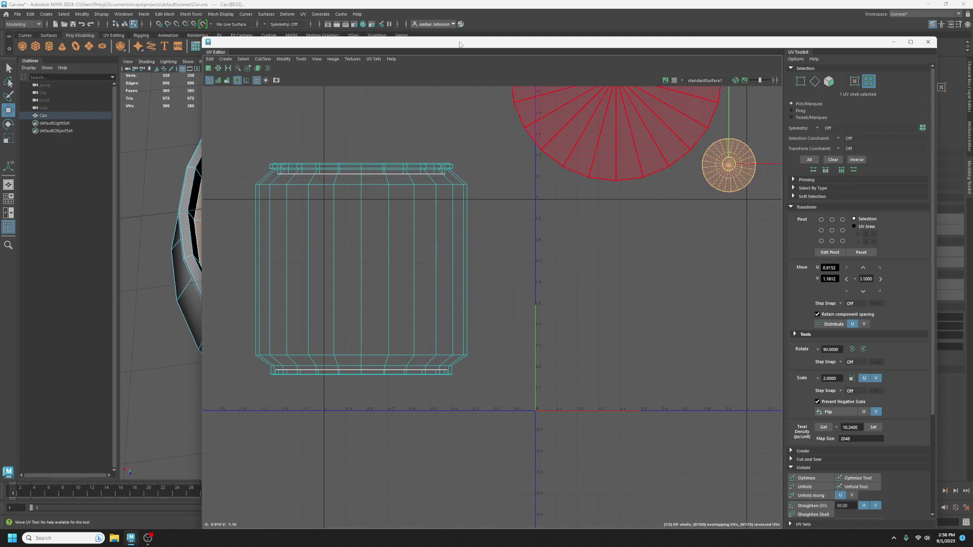
left_click_drag(460, 44, 434, 40)
middle_click_drag(539, 202, 518, 319, "alt")
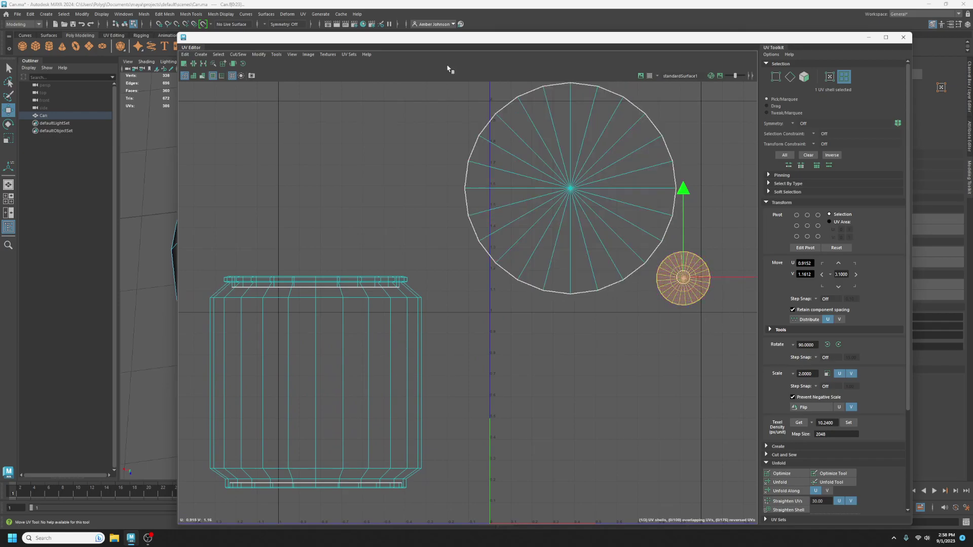
Select the outer edge loop of the can's bottom rim in edge mode and cut the UVs along it.
left_click_drag(423, 40, 972, 117)
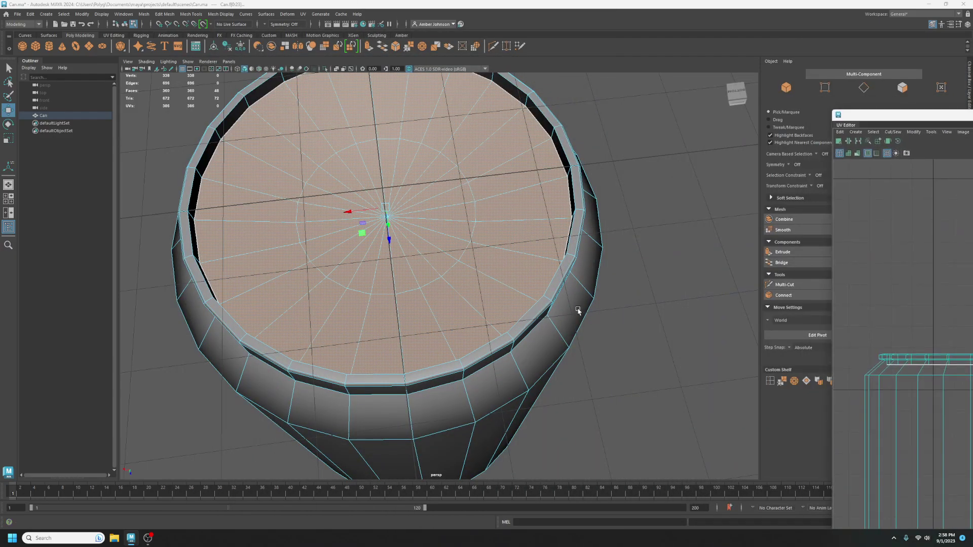
left_click_drag(623, 306, 563, 350, "alt")
left_click_drag(708, 172, 484, 271, "alt")
scroll(472, 219, "up", 3)
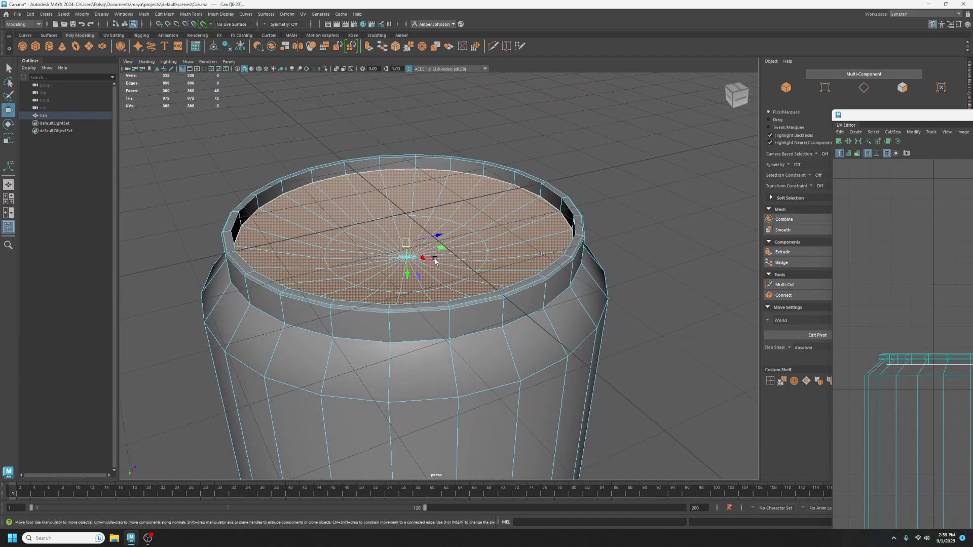
left_click(861, 88)
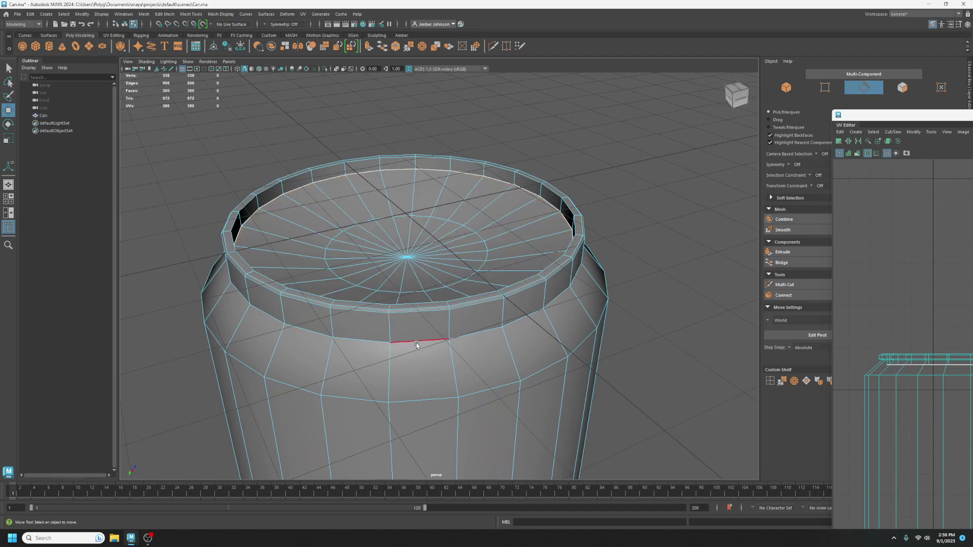
double_click(415, 313)
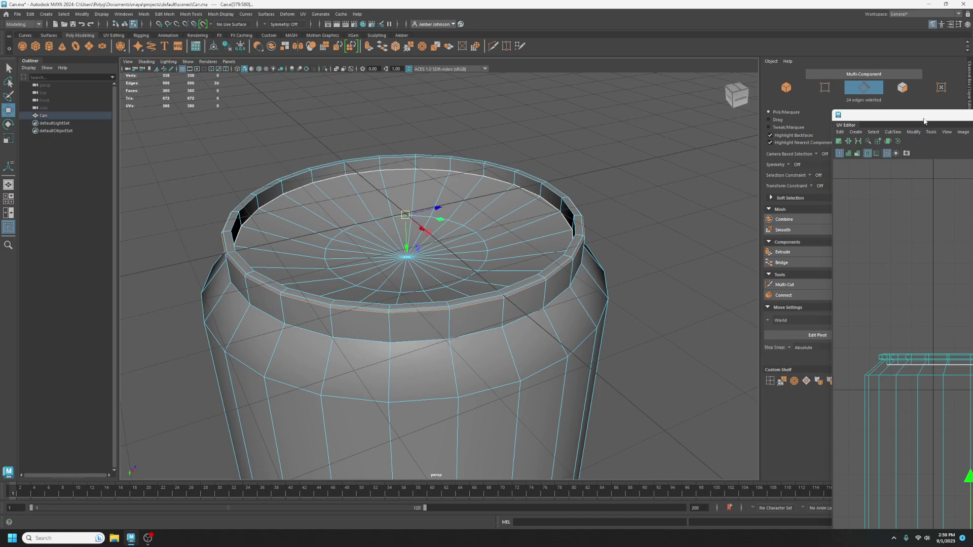
left_click_drag(923, 121, 378, 30)
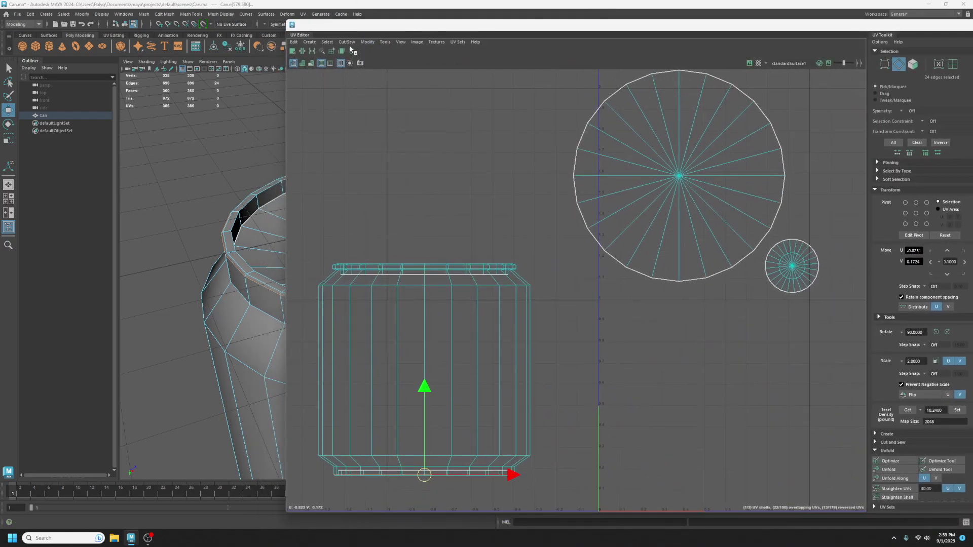
left_click(344, 44)
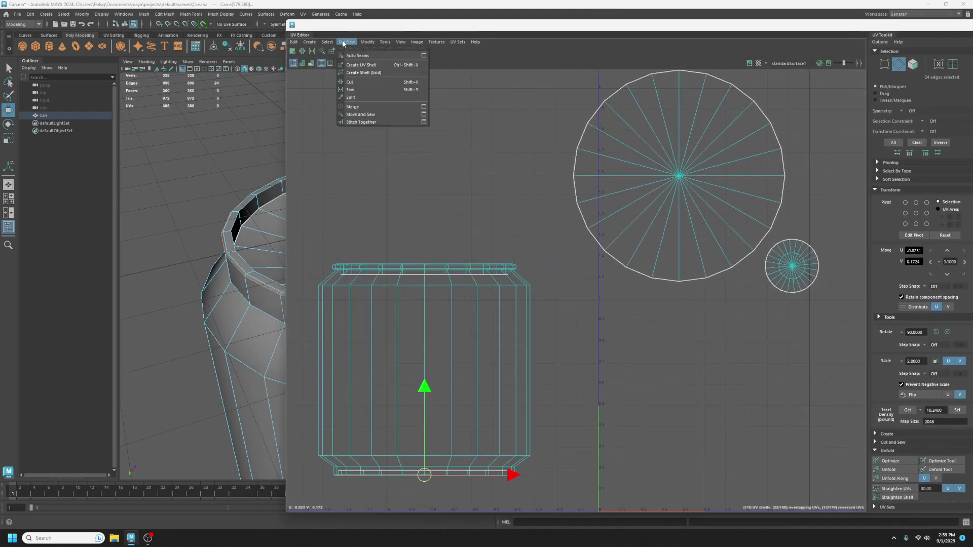
left_click(370, 84)
Move the body UV shell up to about U -0.82, V 1.01 and the bottom rim shell down to about V 0.04.
left_click(953, 64)
left_click(491, 442)
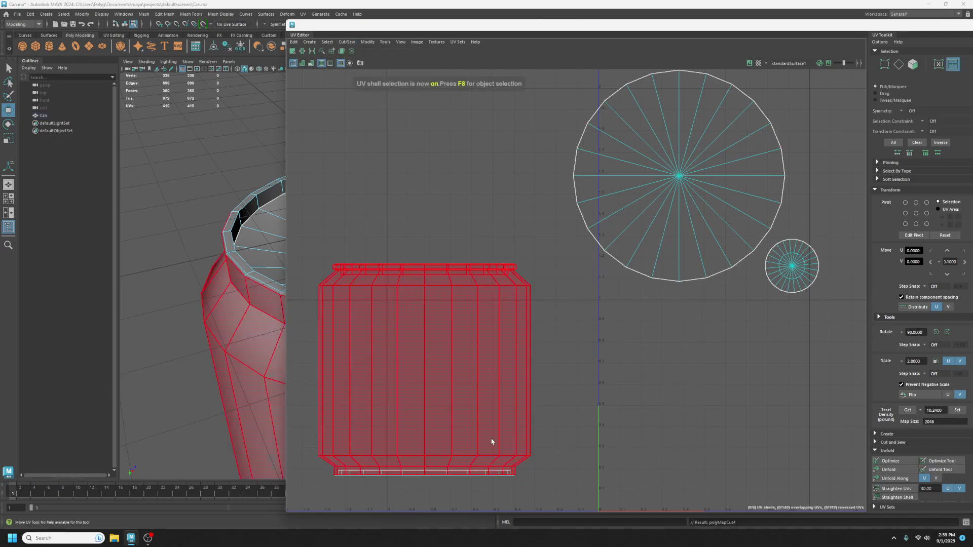
left_click(485, 461)
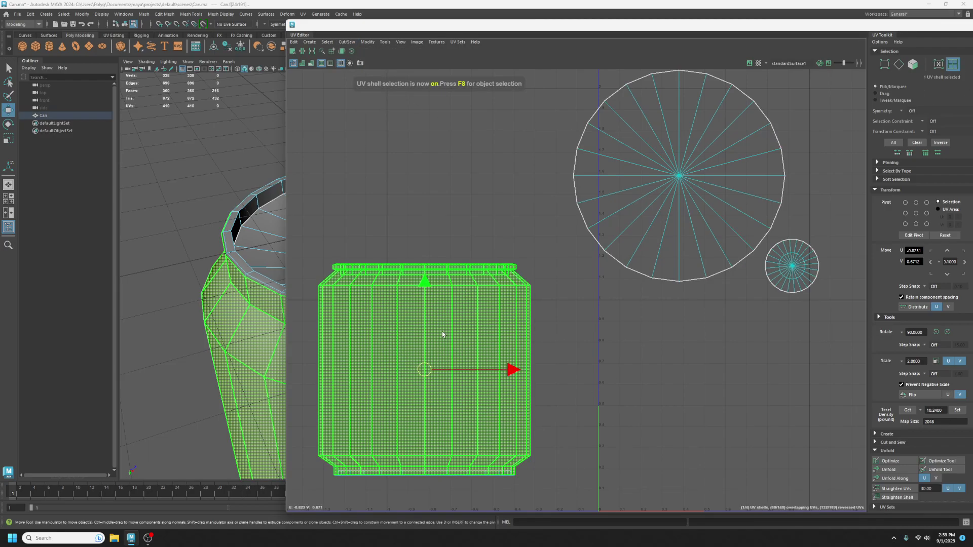
left_click_drag(442, 286, 441, 215)
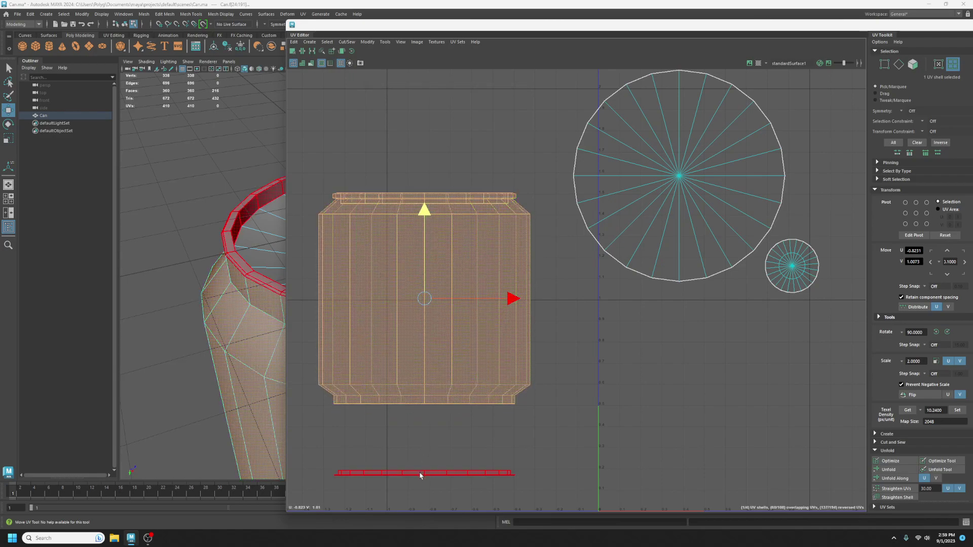
left_click(420, 474)
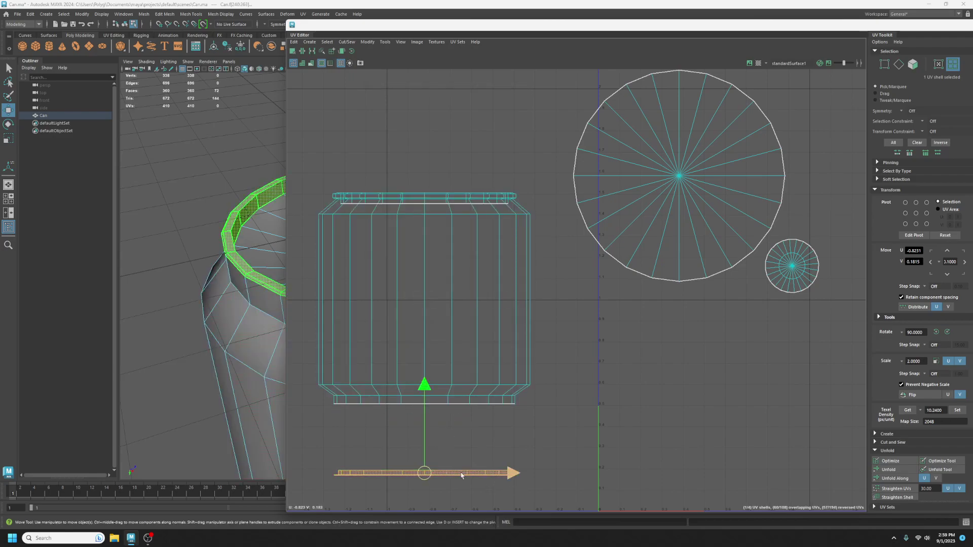
left_click_drag(425, 385, 424, 415)
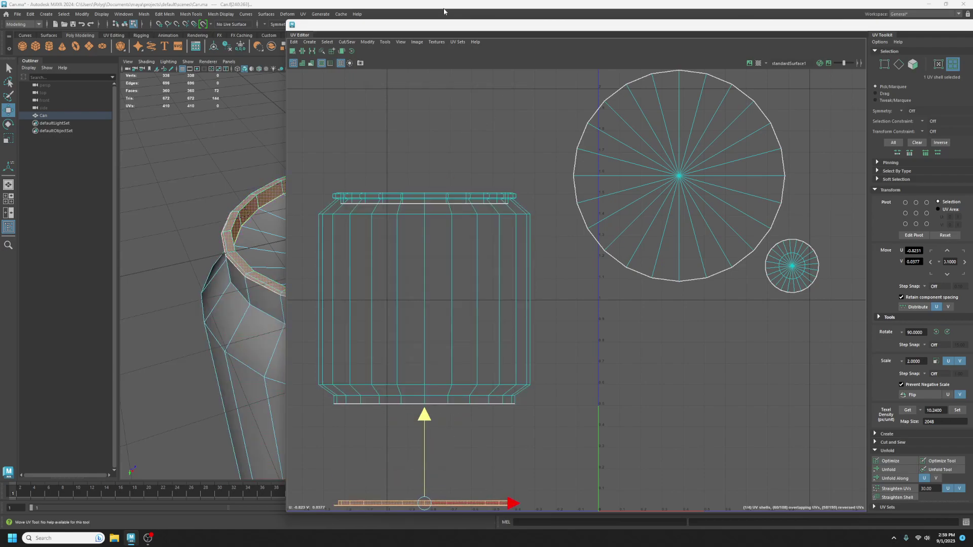
Select the inner top edge loop of the rim around the lid and cut the UVs along it.
left_click_drag(441, 26, 972, 31)
left_click_drag(487, 127, 500, 341, "alt")
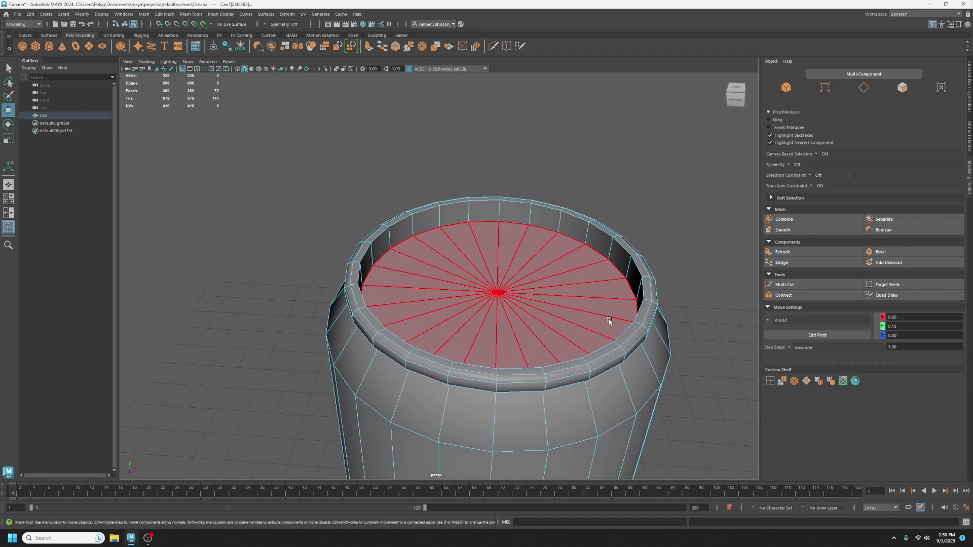
left_click_drag(971, 81, 768, 86)
key("F10")
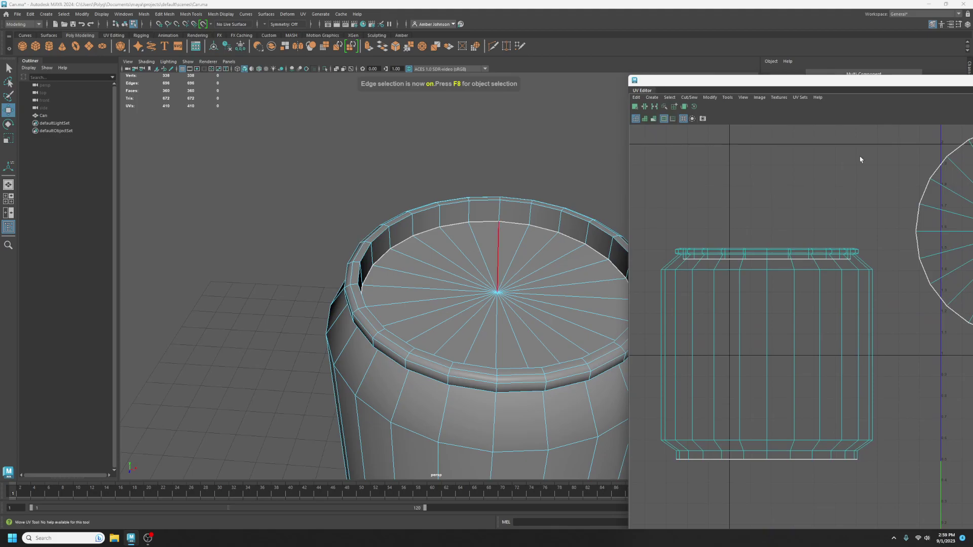
left_click_drag(700, 86, 789, 98)
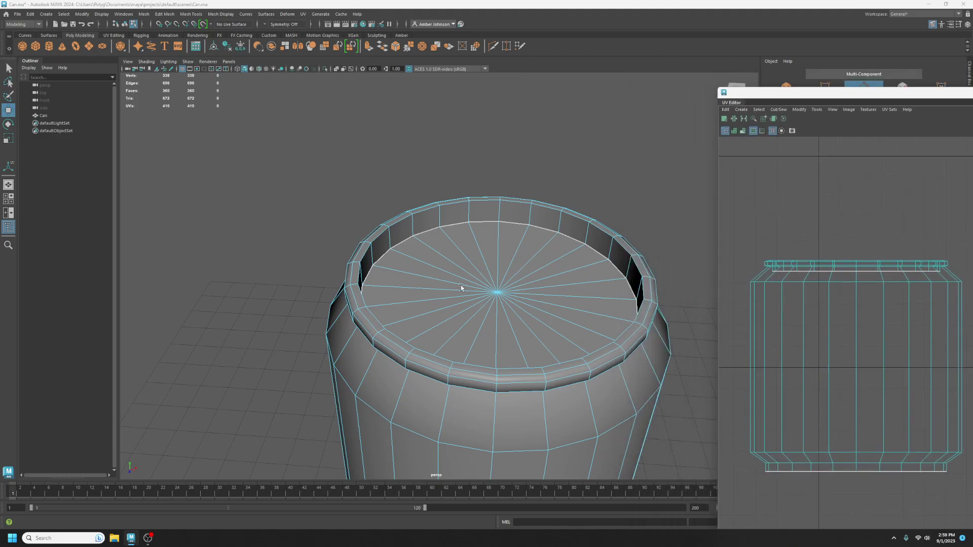
left_click(458, 215)
mouse_move(445, 268)
left_mouse_down("alt")
mouse_move(526, 267)
mouse_move(547, 250)
mouse_move(538, 230)
mouse_move(461, 269)
left_mouse_up("alt")
left_click(380, 212)
double_click(382, 233)
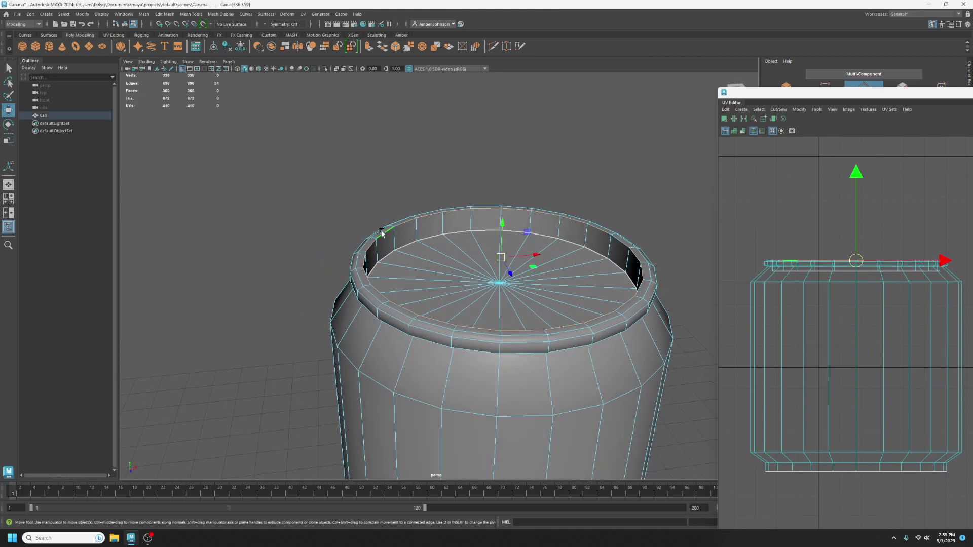
left_click_drag(776, 97, 683, 99)
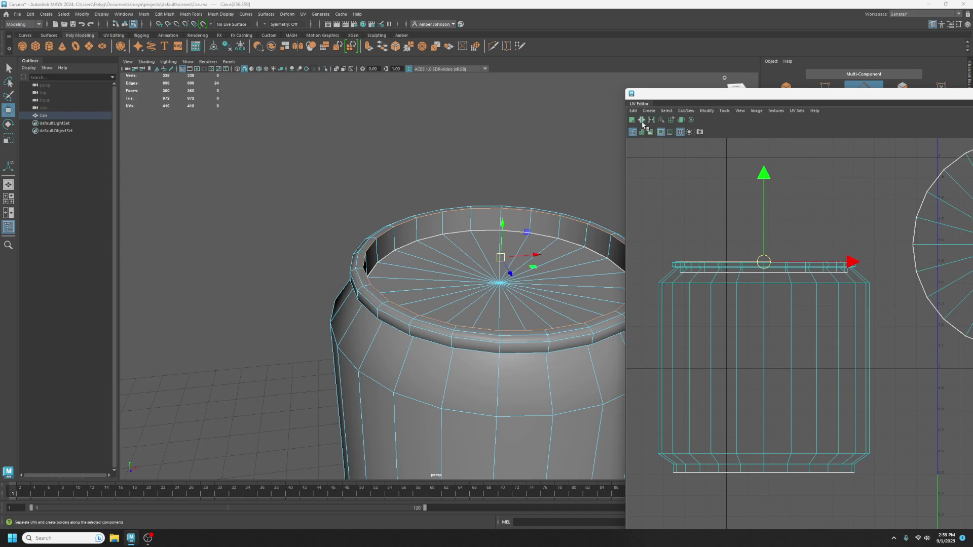
left_click(642, 120)
Cut the UVs along the edge loop beneath the top rim, where it meets the can's sloped shoulder.
left_click_drag(557, 223, 490, 250, "alt")
double_click(462, 245)
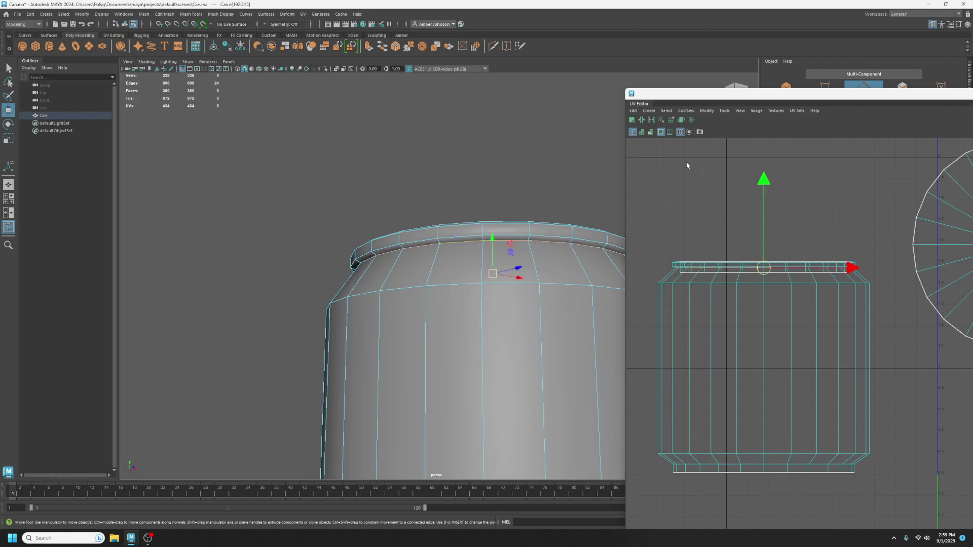
left_click(643, 122)
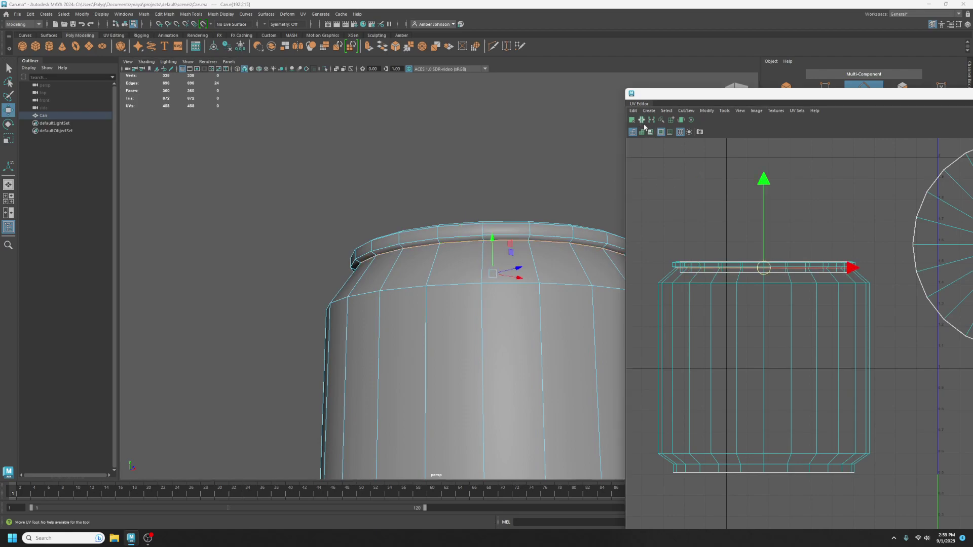
Move the body UV shell away from the top rim shells, to about U -1.9, V 0.7.
left_click_drag(461, 282, 440, 298, "alt")
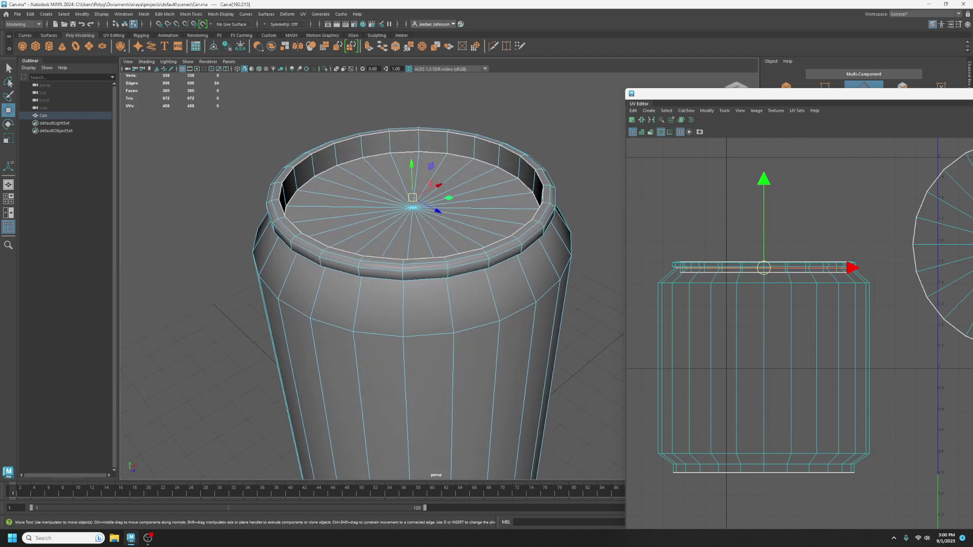
left_click_drag(804, 99, 436, 46)
scroll(433, 319, "down", 2)
middle_click_drag(507, 410, 603, 358, "alt")
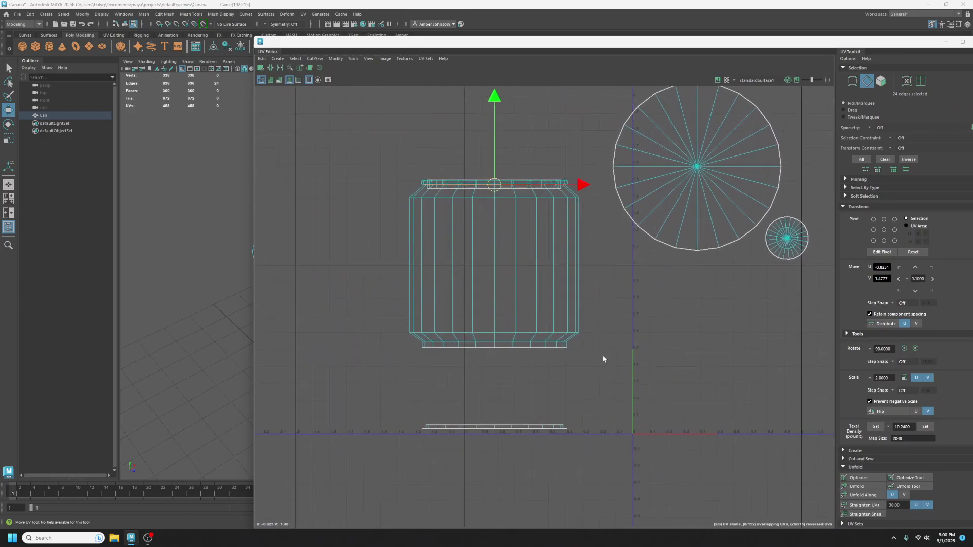
left_click(921, 80)
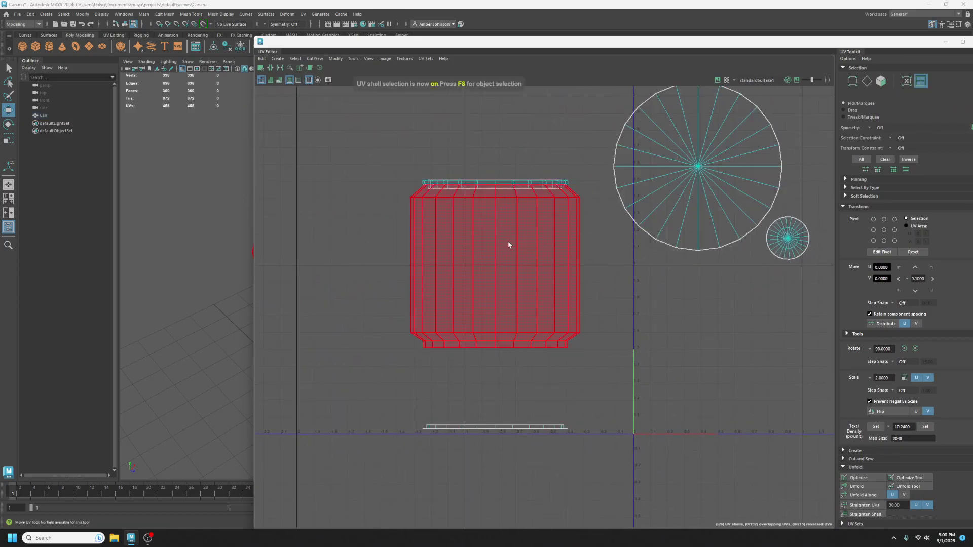
left_click(509, 249)
key("w")
left_click_drag(584, 266, 414, 264)
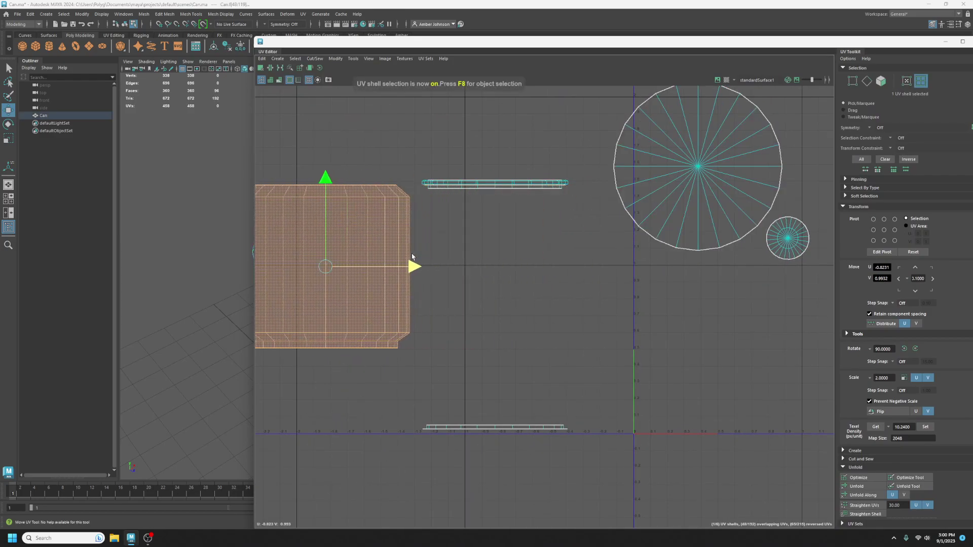
left_click_drag(320, 271, 301, 314)
Move the UV shell of the top rim's inner wall above the other rim strip, to about U -0.75, V 1.59.
left_click(496, 186)
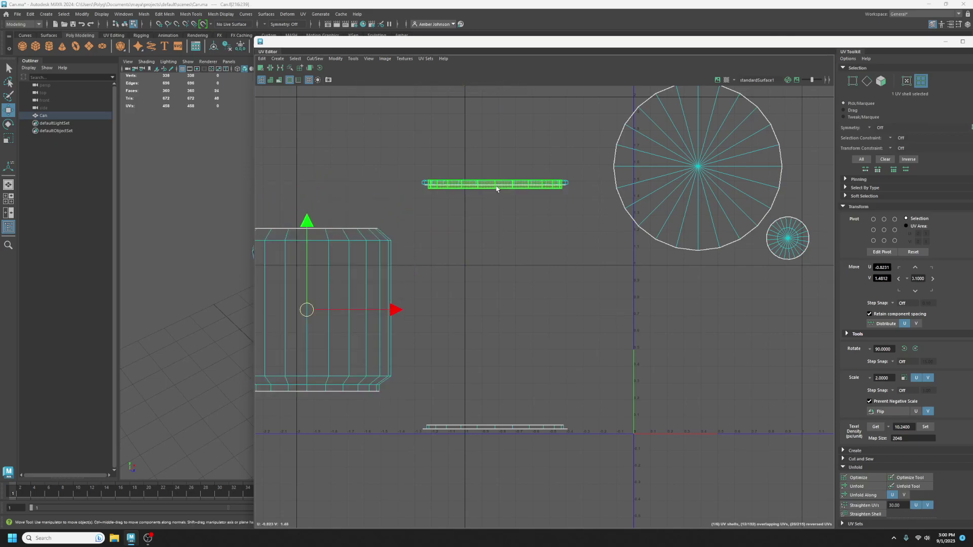
key("w")
left_click_drag(495, 184, 507, 167)
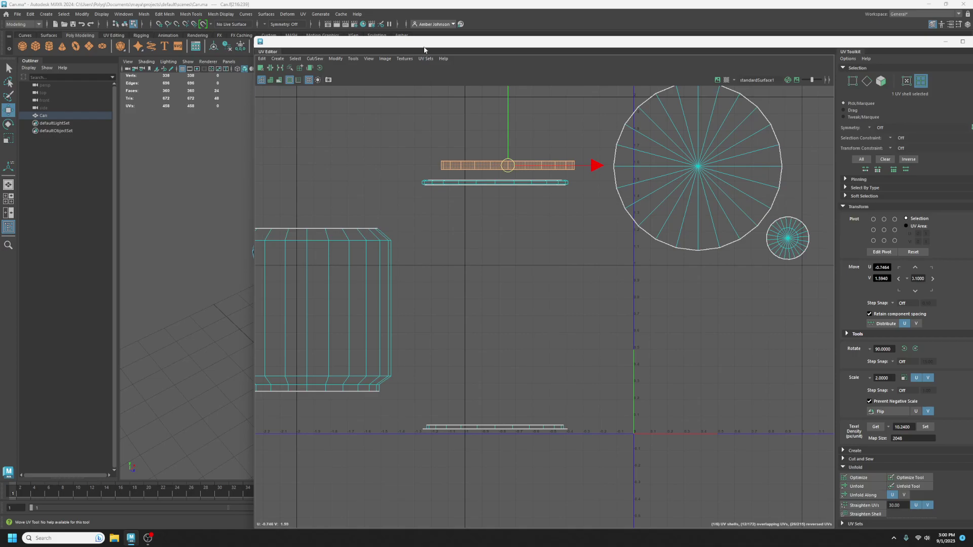
Select the can's body shell and move it between the top and bottom rim shells, to about U -0.94, V 0.74.
left_click_drag(424, 50, 751, 68)
left_click(446, 342)
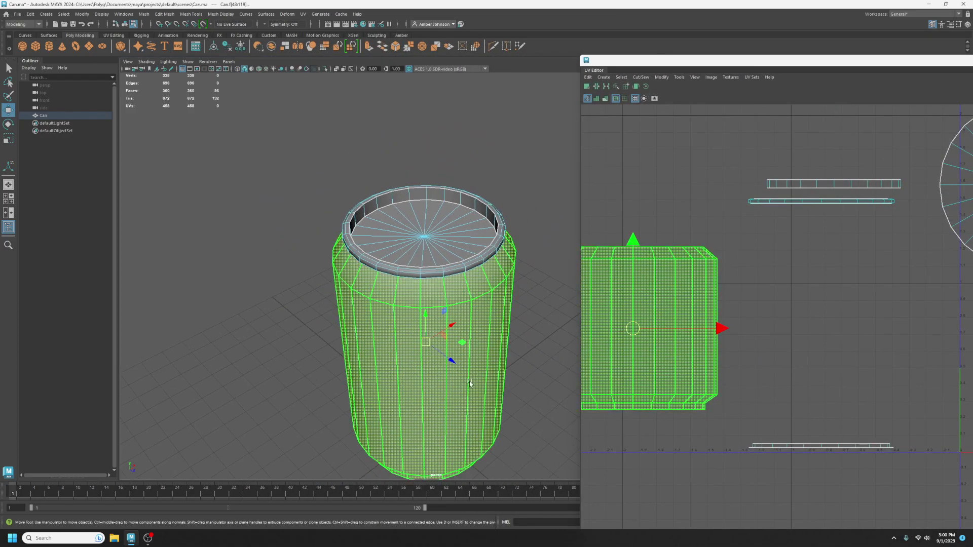
scroll(469, 384, "down", 3)
left_click_drag(490, 396, 453, 383, "alt")
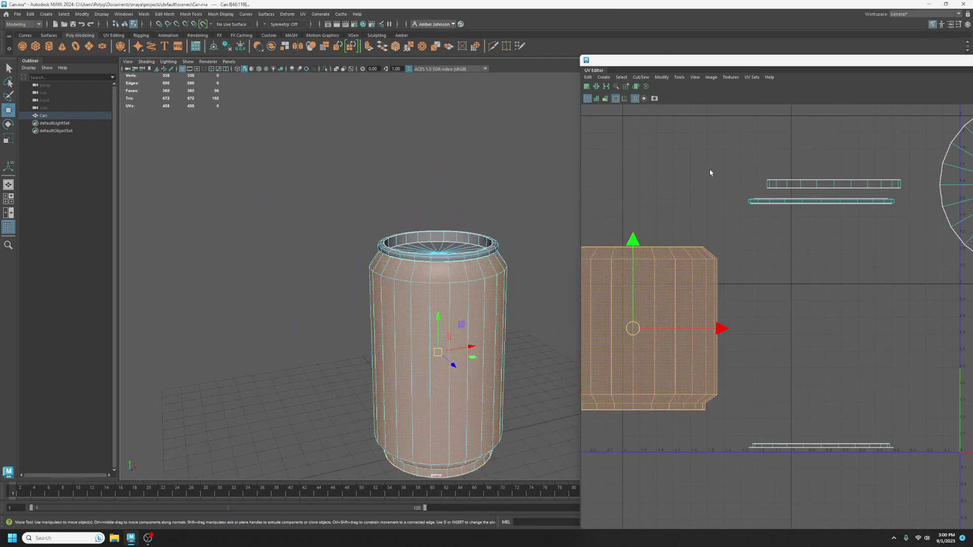
left_click_drag(749, 66, 693, 50)
left_click_drag(665, 307, 820, 312)
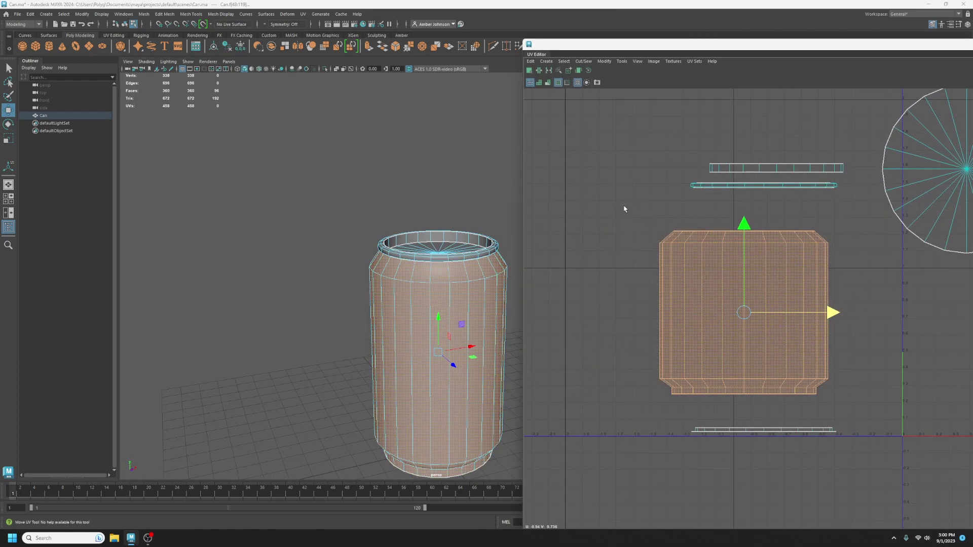
Select the vertical edge line running down the middle of the can's body UV shell in edge mode.
left_click_drag(449, 433, 474, 441, "alt")
left_click_drag(423, 442, 432, 447, "alt")
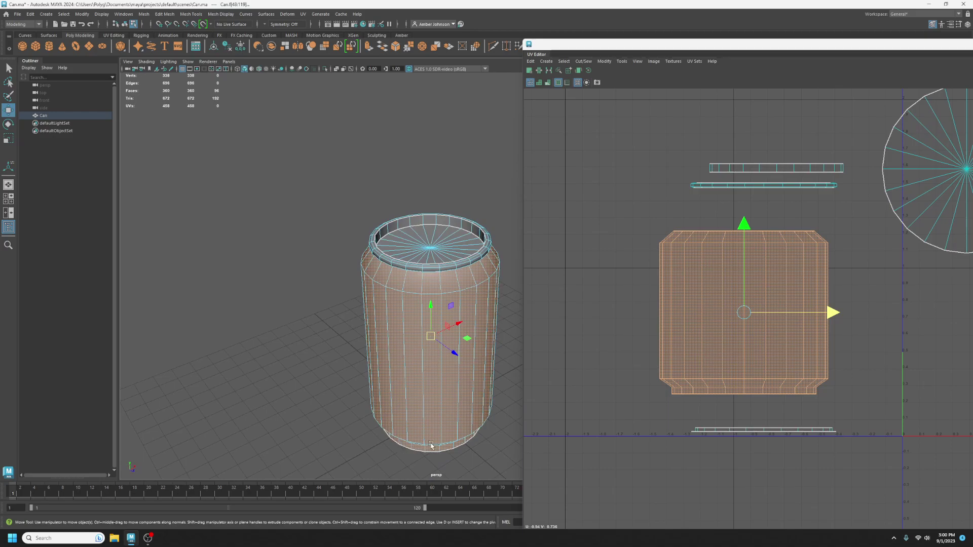
middle_click_drag(436, 446, 380, 369, "alt")
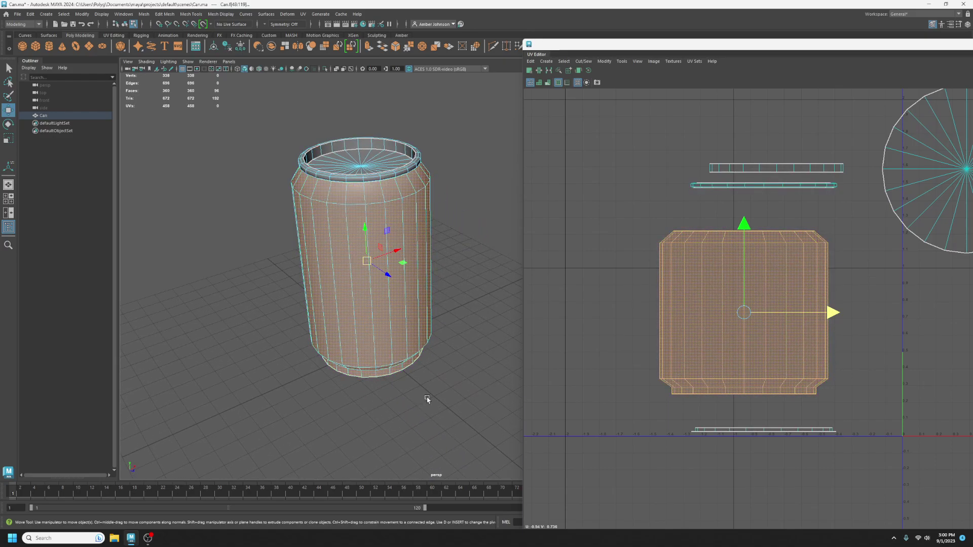
key("F10")
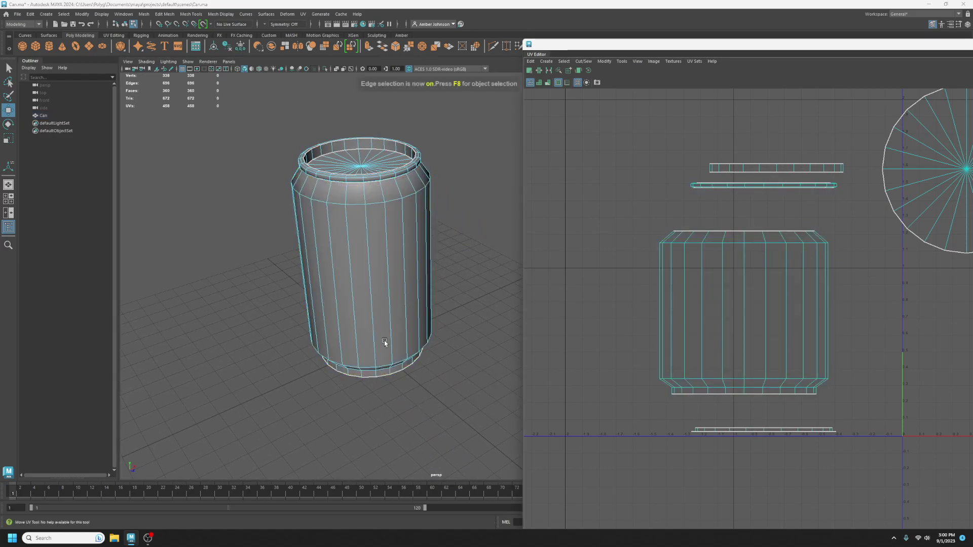
key("q")
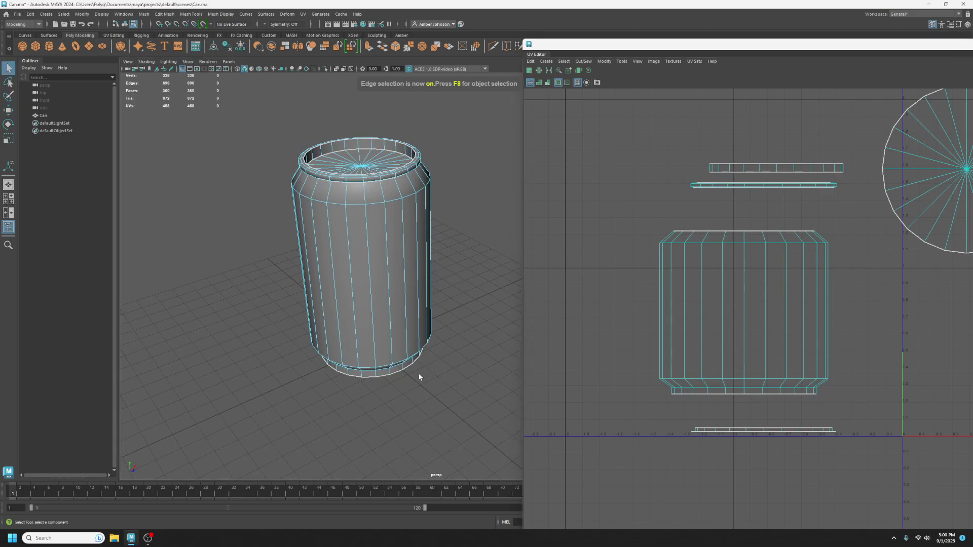
scroll(428, 363, "up", 5)
scroll(404, 387, "down", 4)
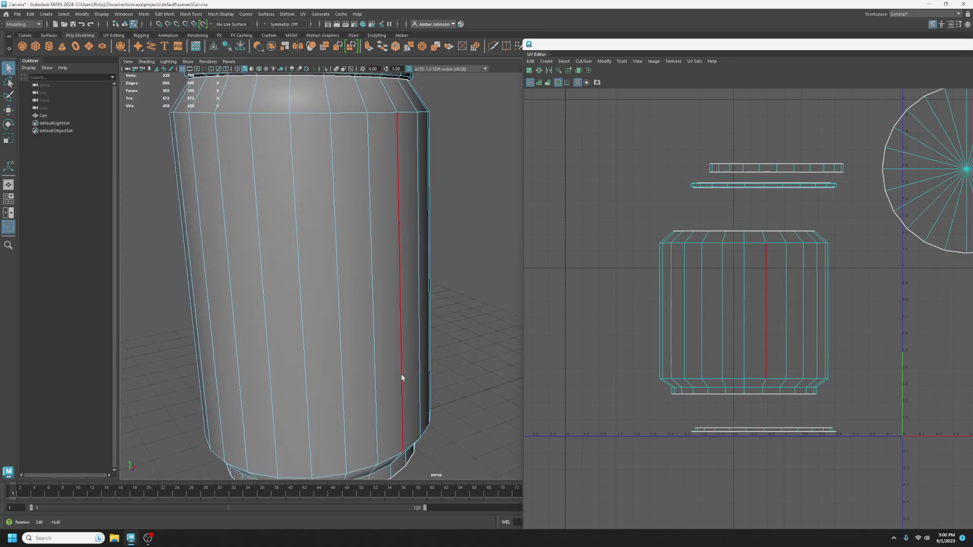
left_click(754, 290)
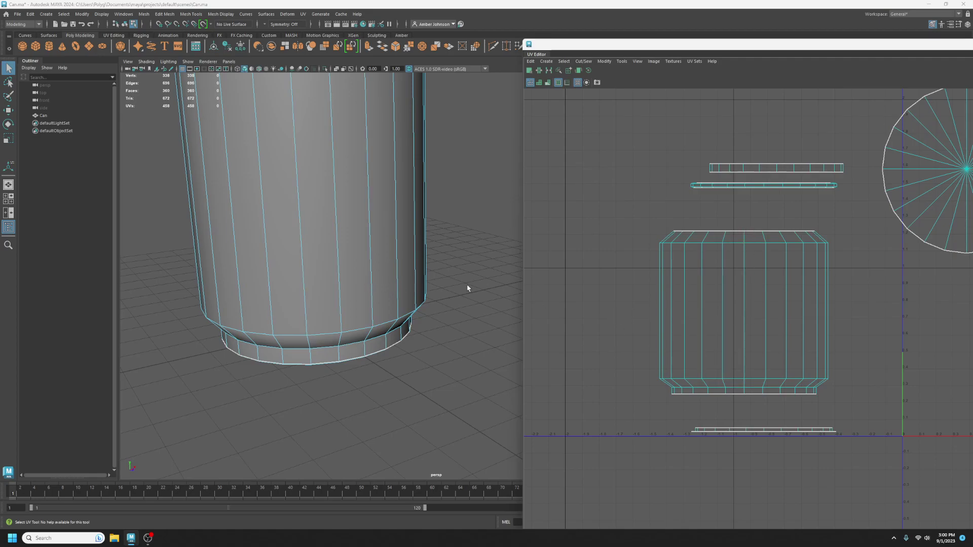
left_click(745, 304)
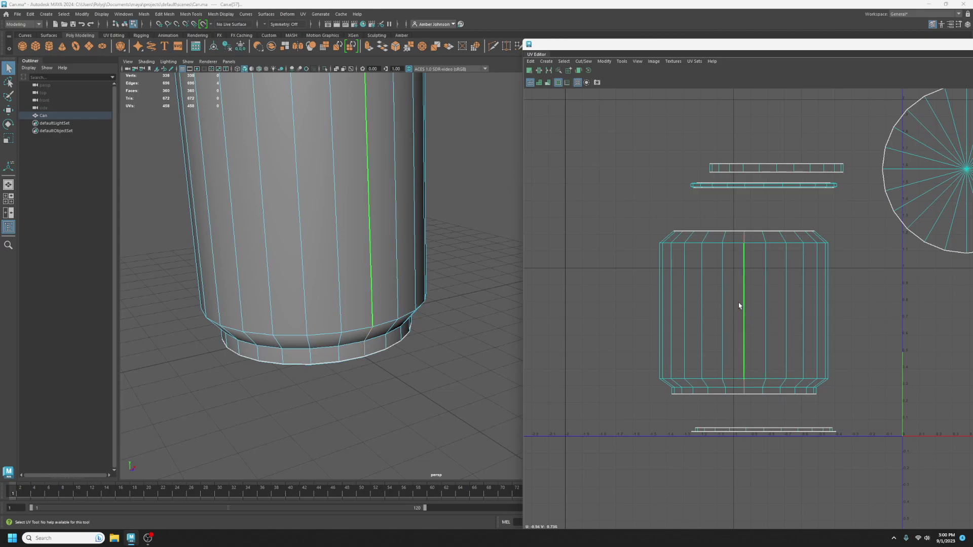
left_click(767, 304)
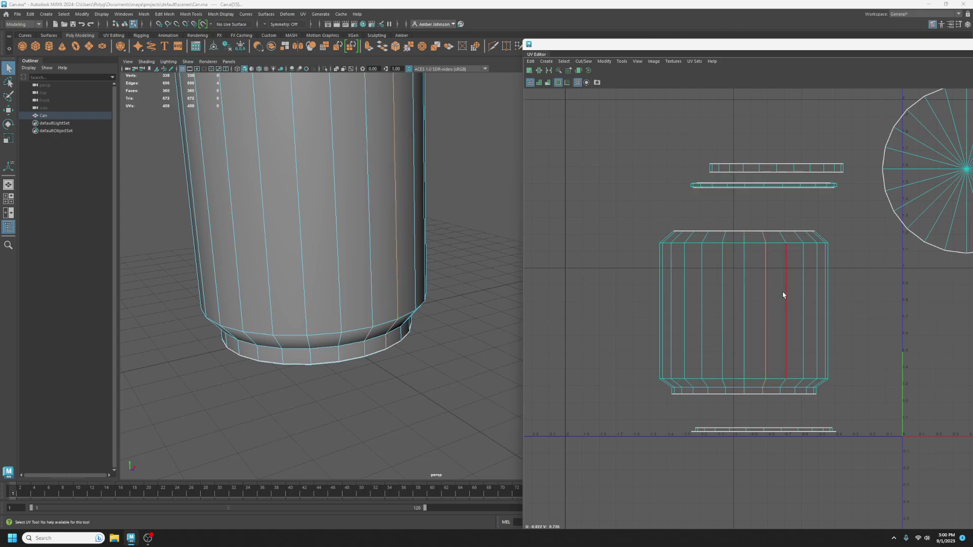
left_click(748, 289)
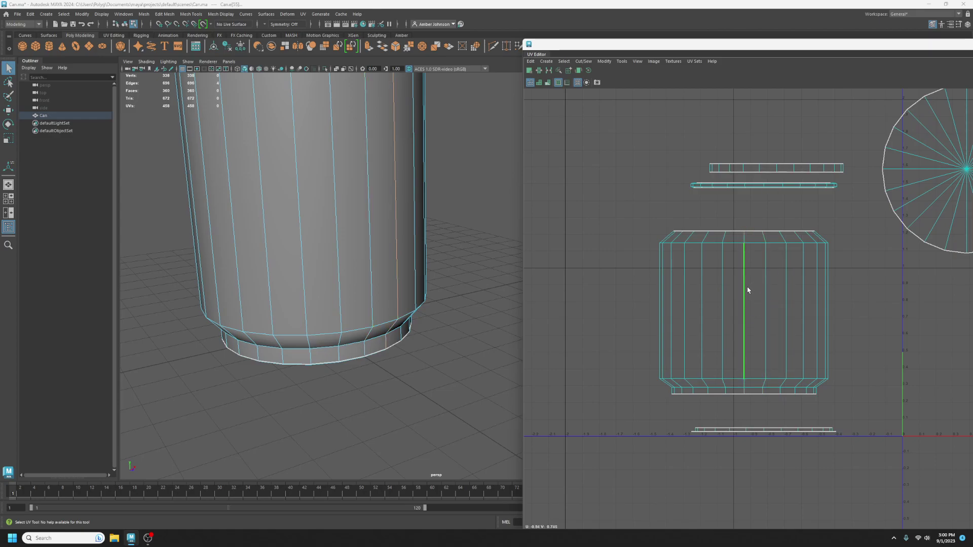
double_click(370, 240)
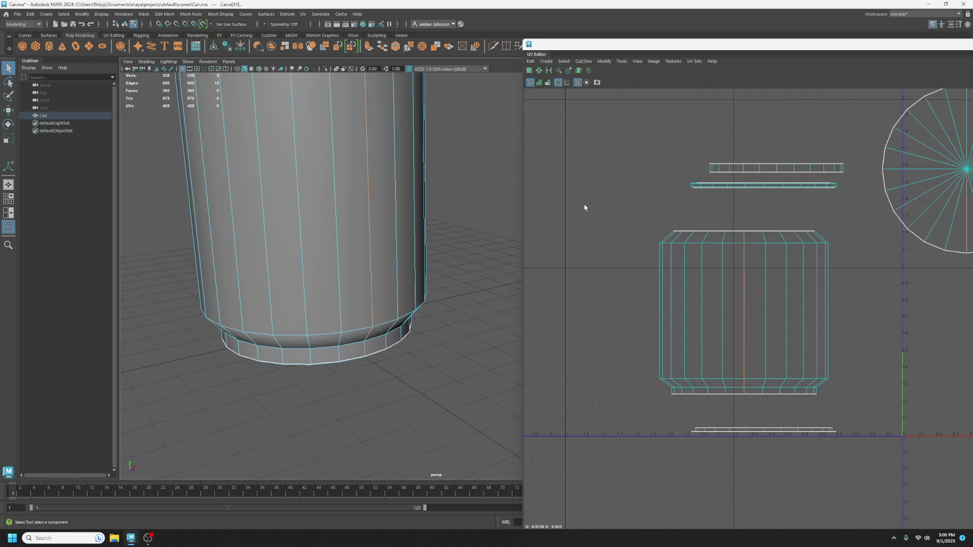
scroll(350, 317, "down", 5)
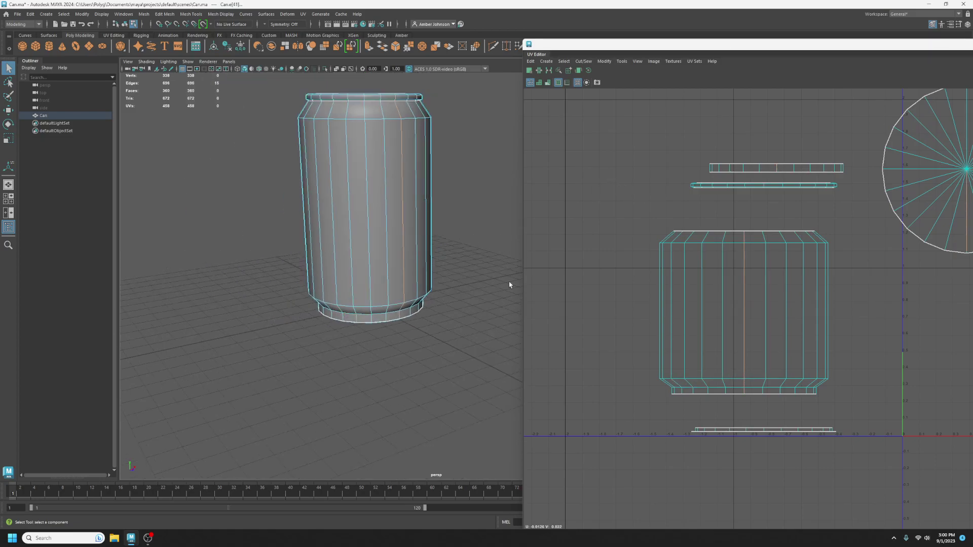
left_click(623, 263)
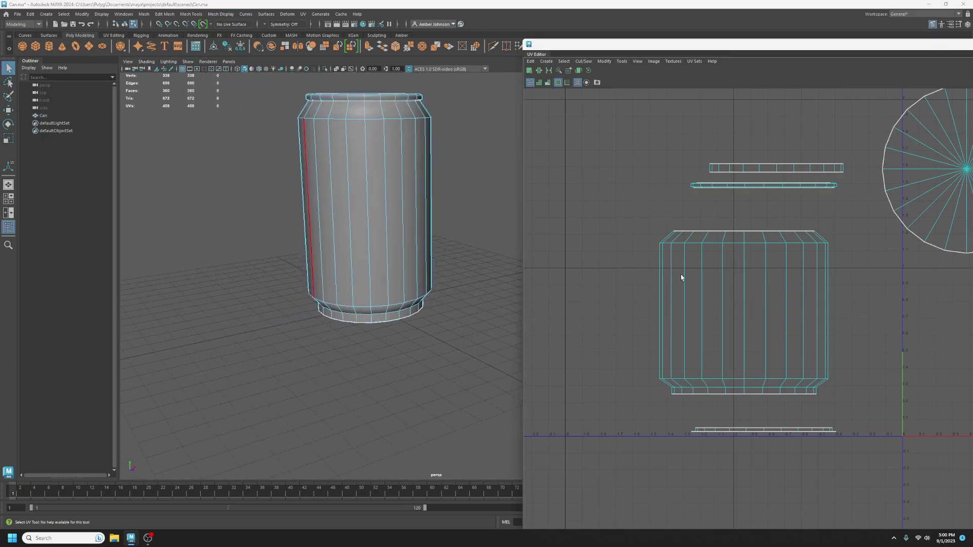
Select one vertical line of edges running the full height of the can body and cut a UV seam along it.
left_click(743, 298)
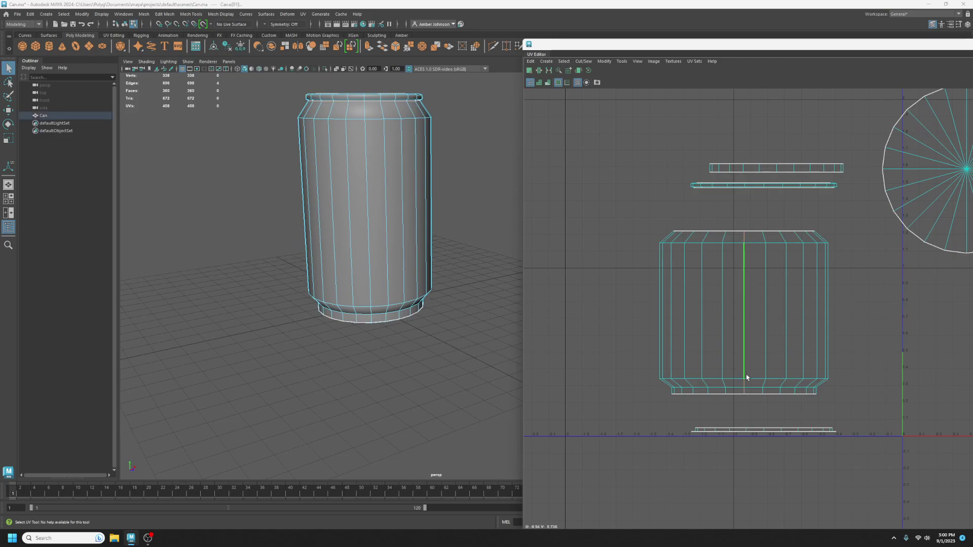
left_click_drag(328, 288, 458, 304, "alt")
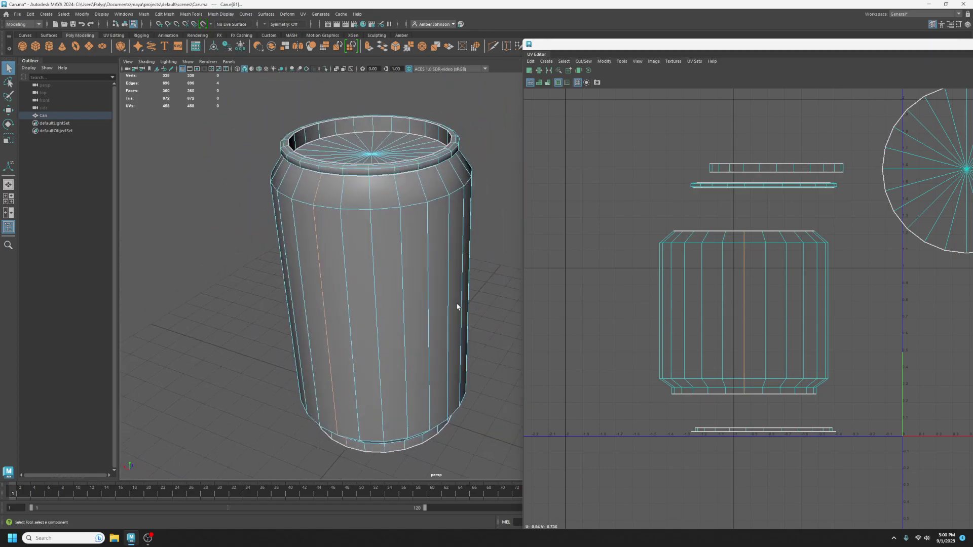
left_click(539, 72)
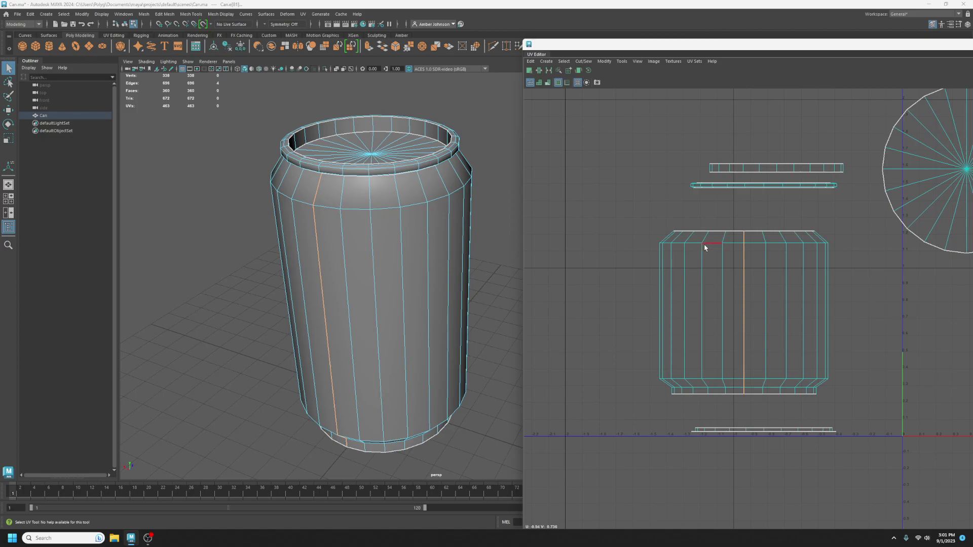
Unfold the can body's UV shell and move it down and away from the other shells.
left_click(819, 296)
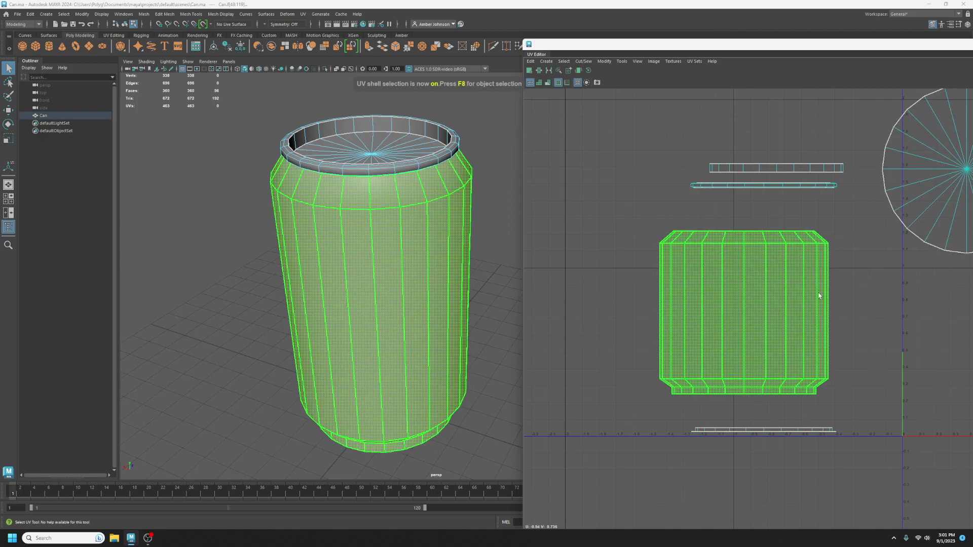
left_click_drag(866, 49, 498, 25)
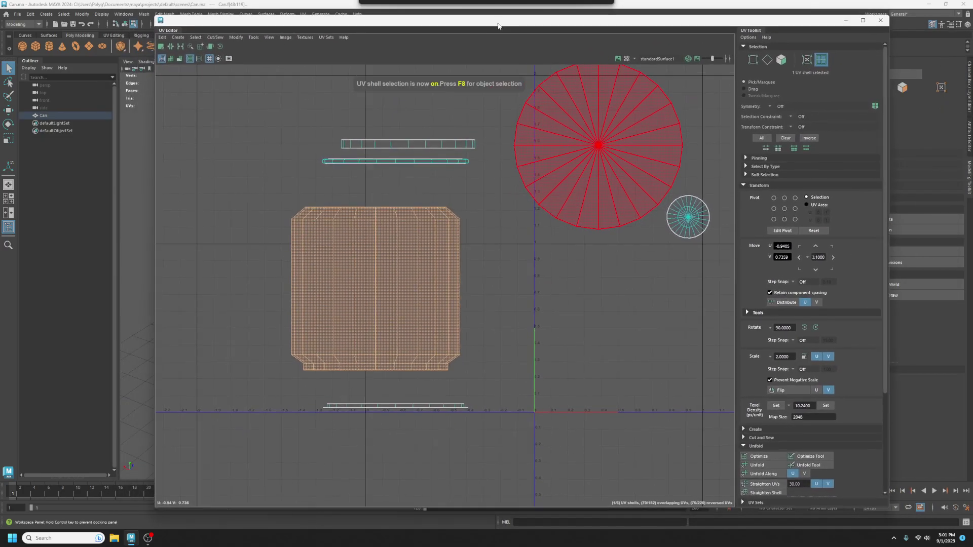
left_click(760, 464)
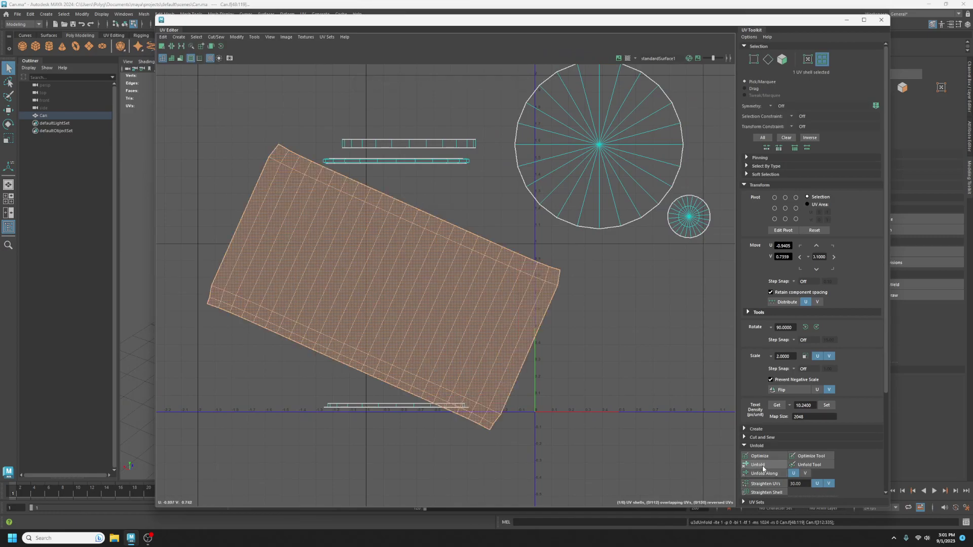
key("w")
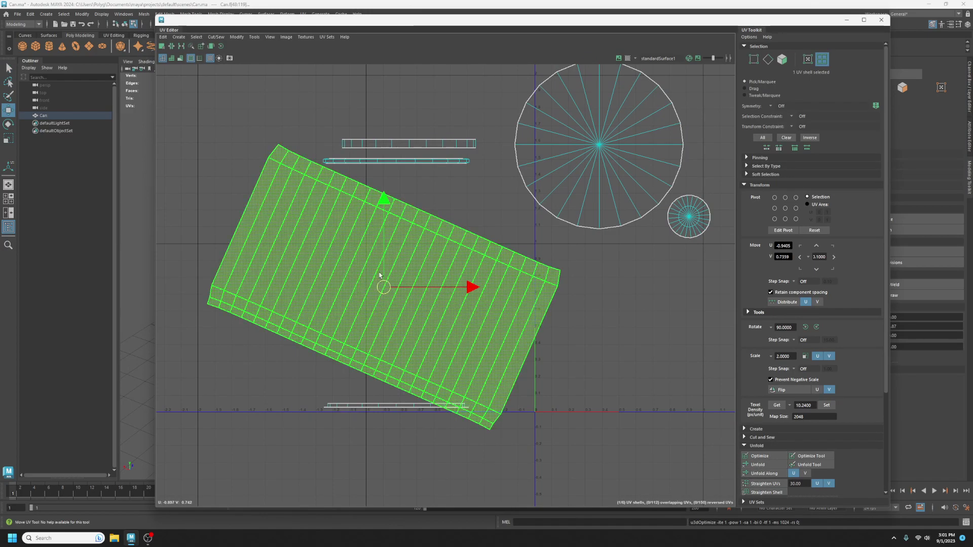
left_click_drag(397, 297, 173, 478)
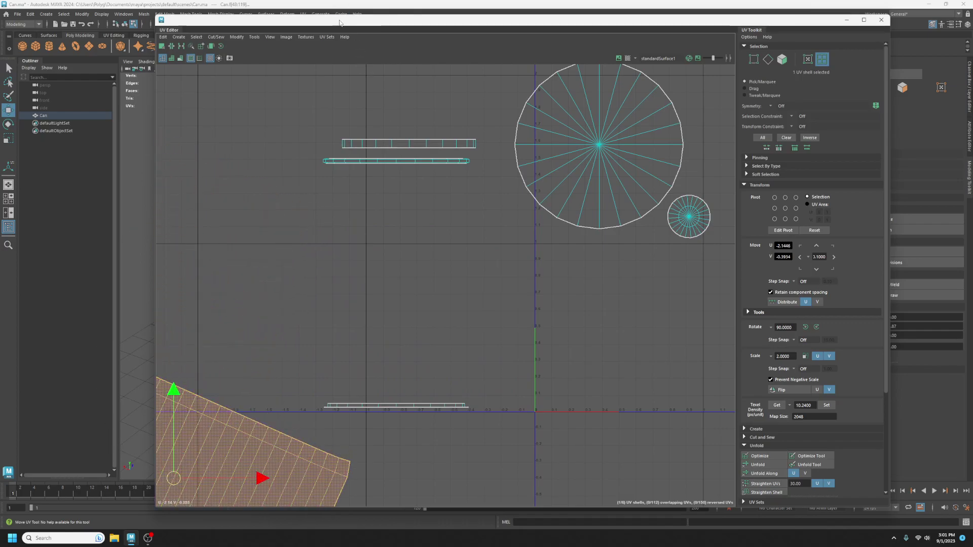
Select the UV shell of the can's bottom rim and move it up into empty UV space.
left_click_drag(340, 20, 826, 66)
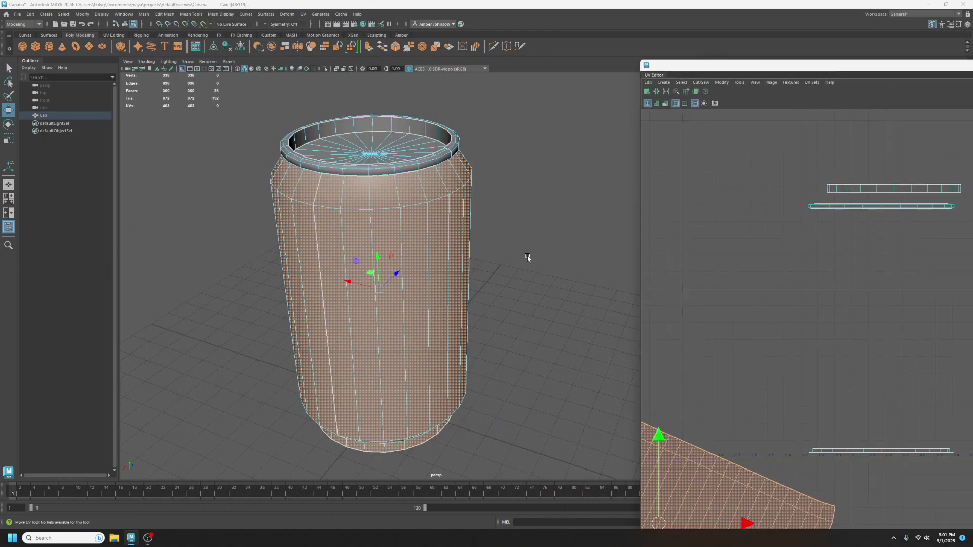
left_click_drag(508, 226, 577, 225, "alt")
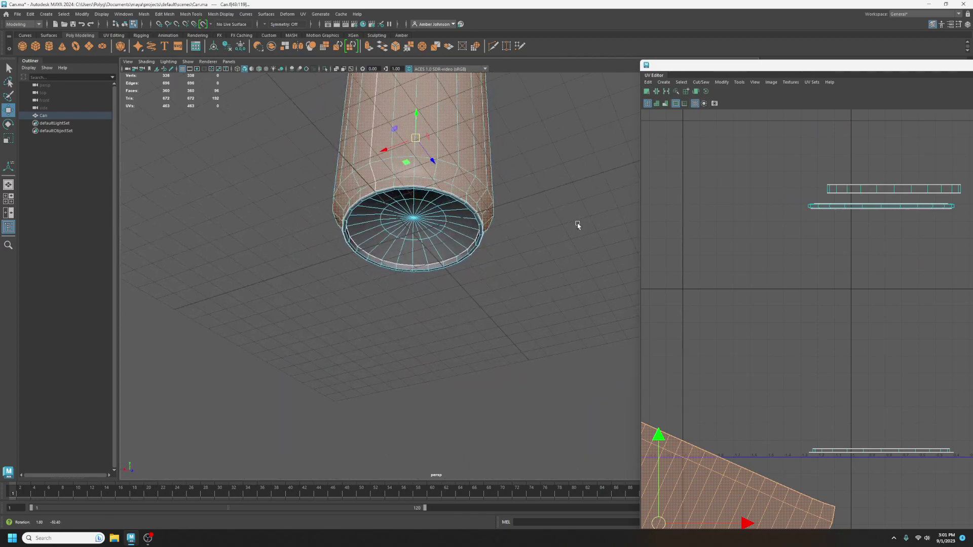
left_click(881, 450)
key("w")
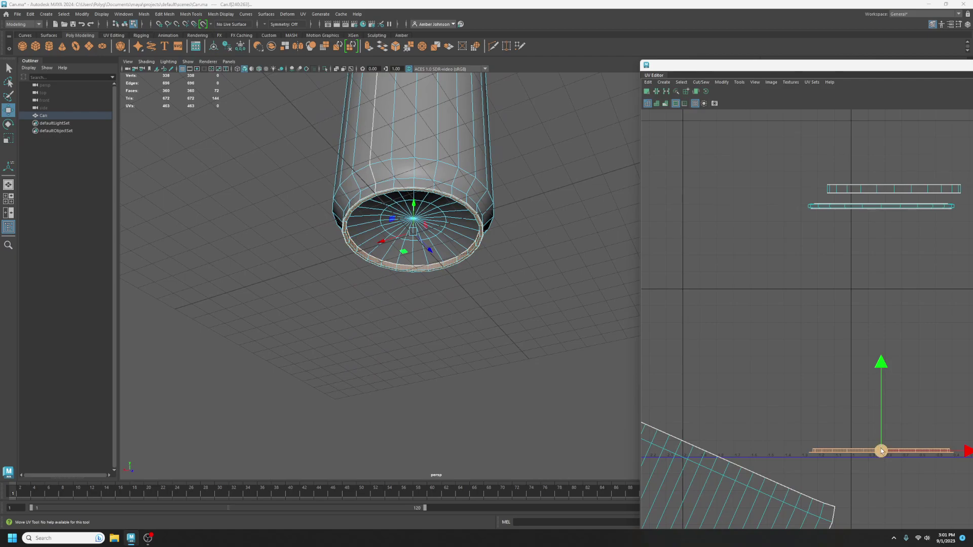
left_click_drag(882, 451, 854, 330)
Select the short edges crossing the bottom rim in line with the body seam and cut the UVs there.
scroll(852, 334, "up", 5)
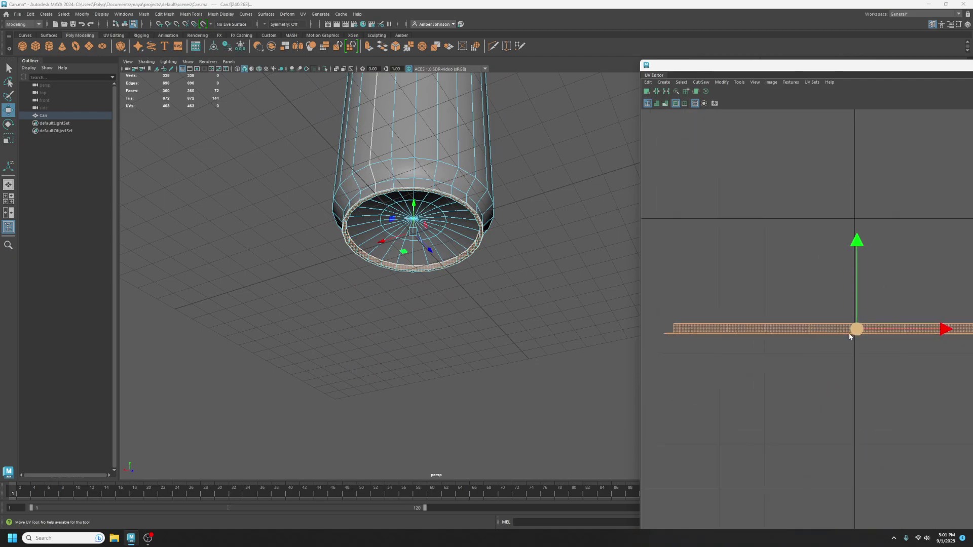
scroll(495, 324, "up", 6)
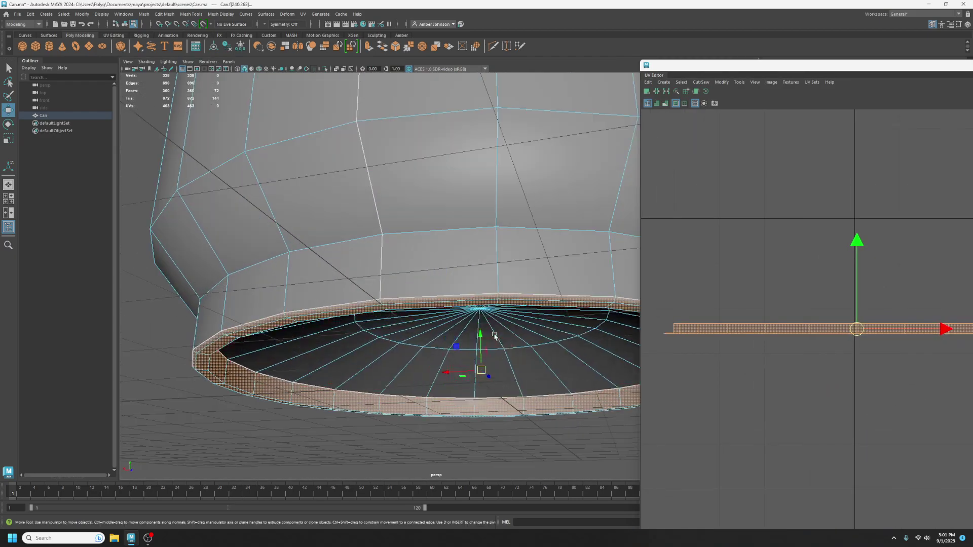
mouse_move(478, 331)
left_mouse_down("alt")
mouse_move(480, 356)
mouse_move(466, 341)
left_mouse_up("alt")
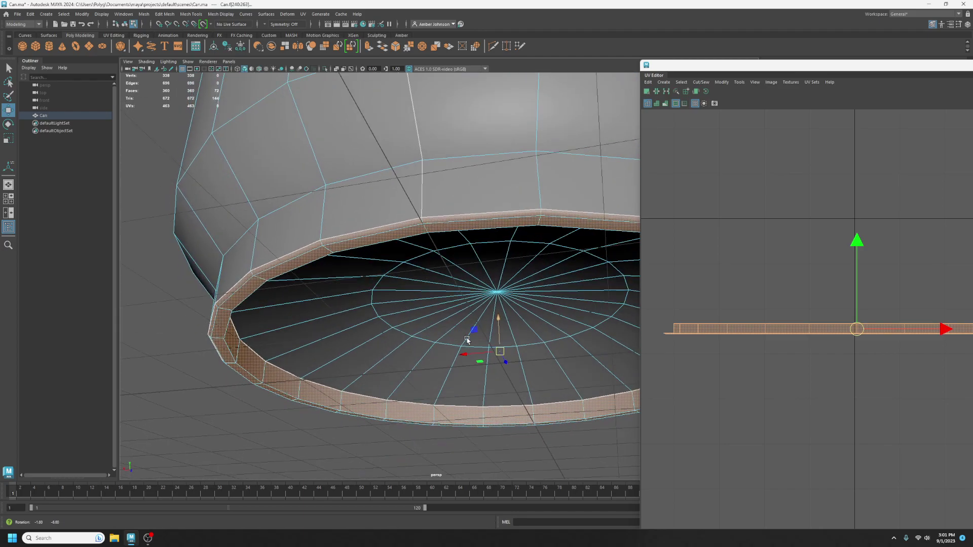
key("F10")
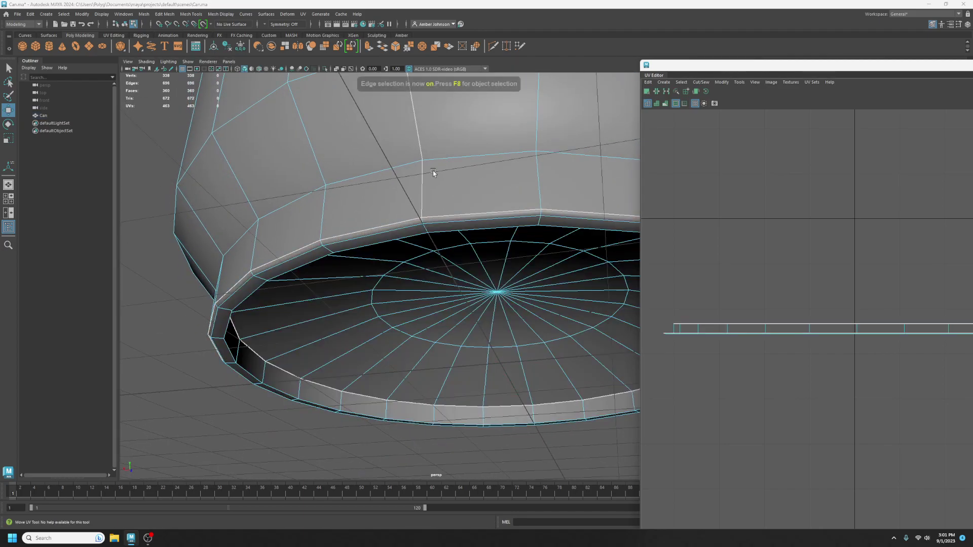
key("q")
left_click(423, 222)
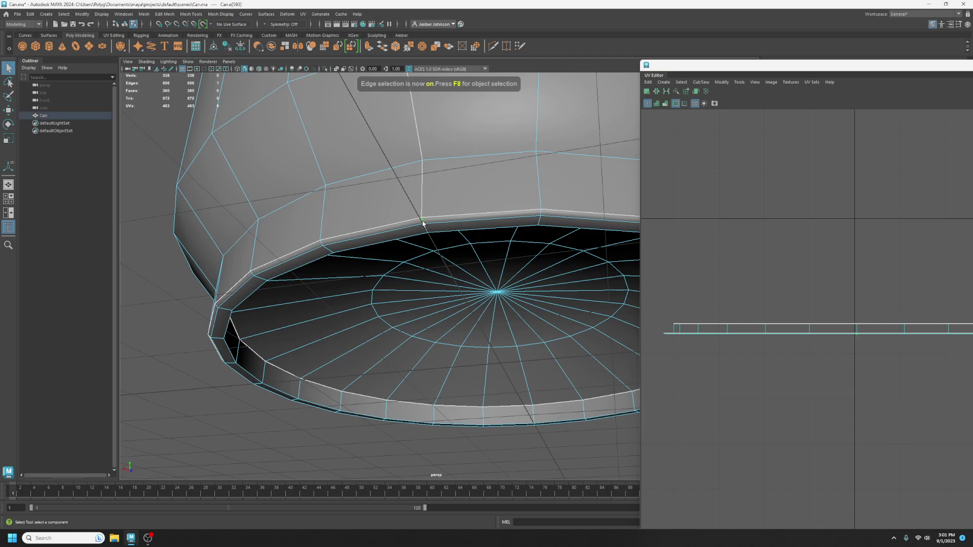
left_click(528, 296)
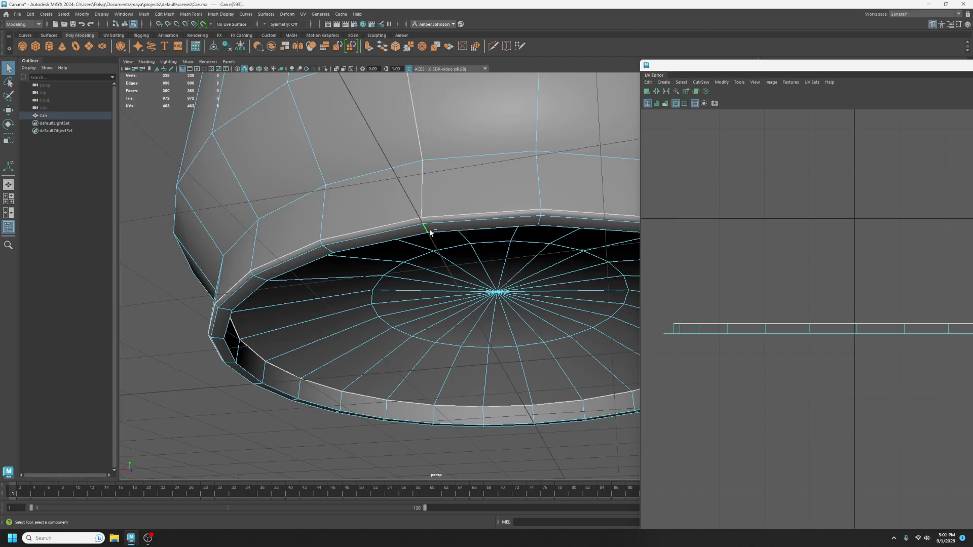
left_click_drag(547, 276, 365, 305, "alt")
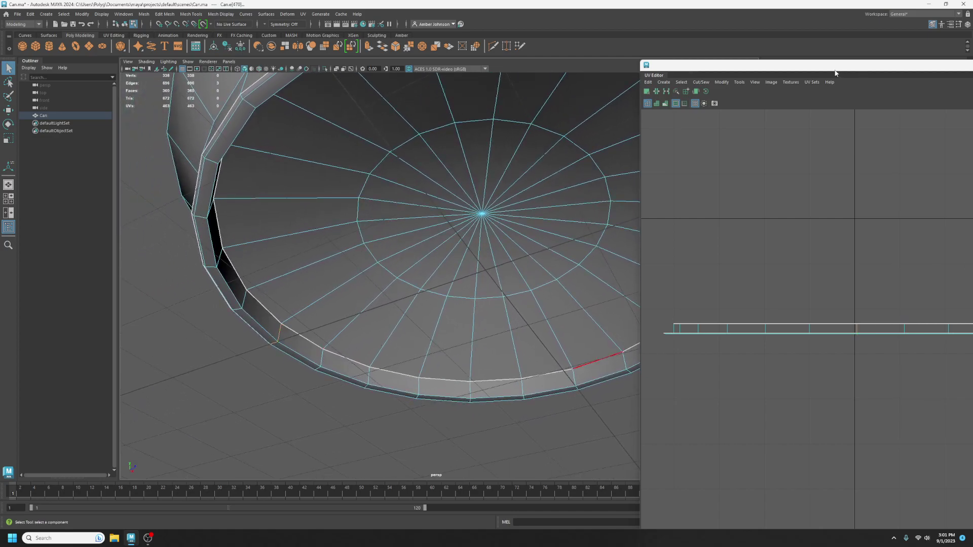
left_click_drag(835, 73, 665, 55)
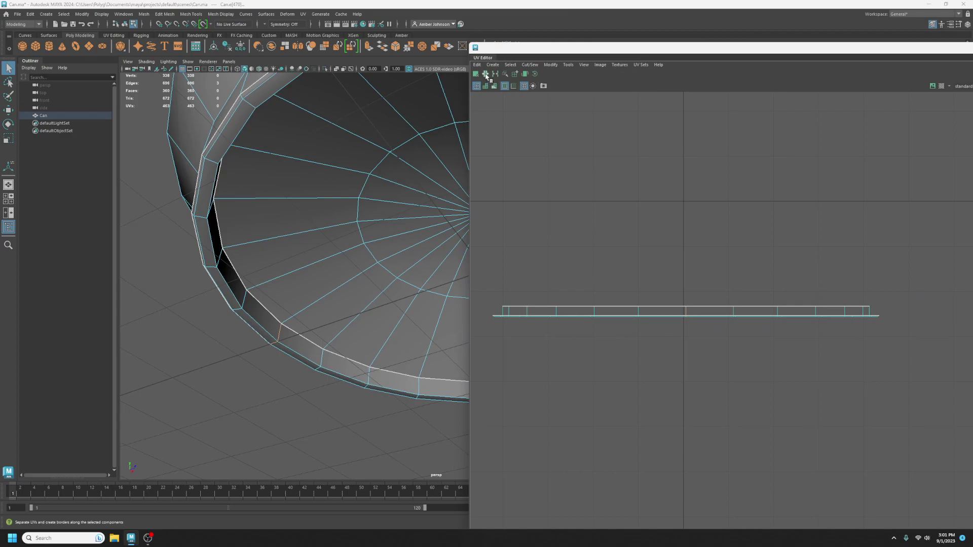
Unfold the bottom rim's UV shell and move the resulting arc into empty space beside the remaining strips.
right_click_drag(775, 238, 810, 269)
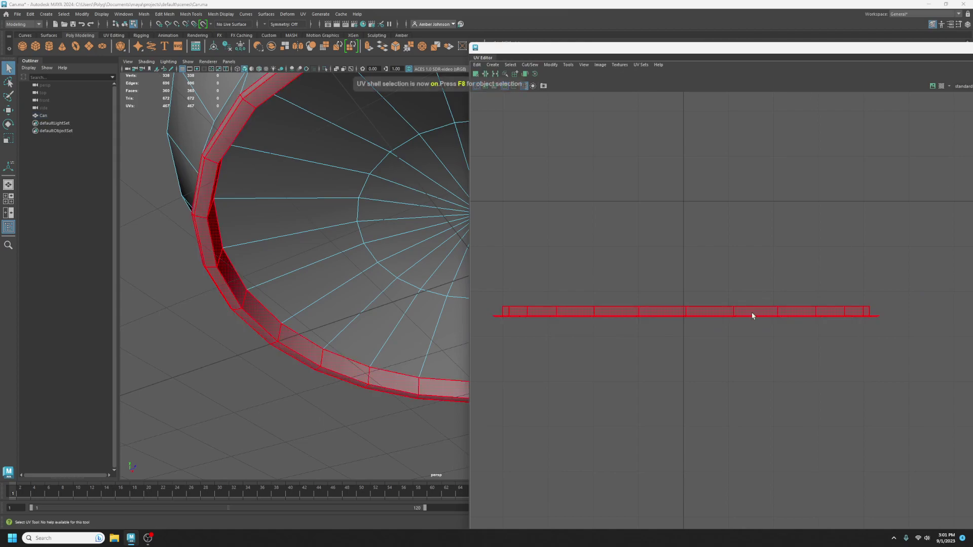
left_click(753, 314)
key("ctrl+u")
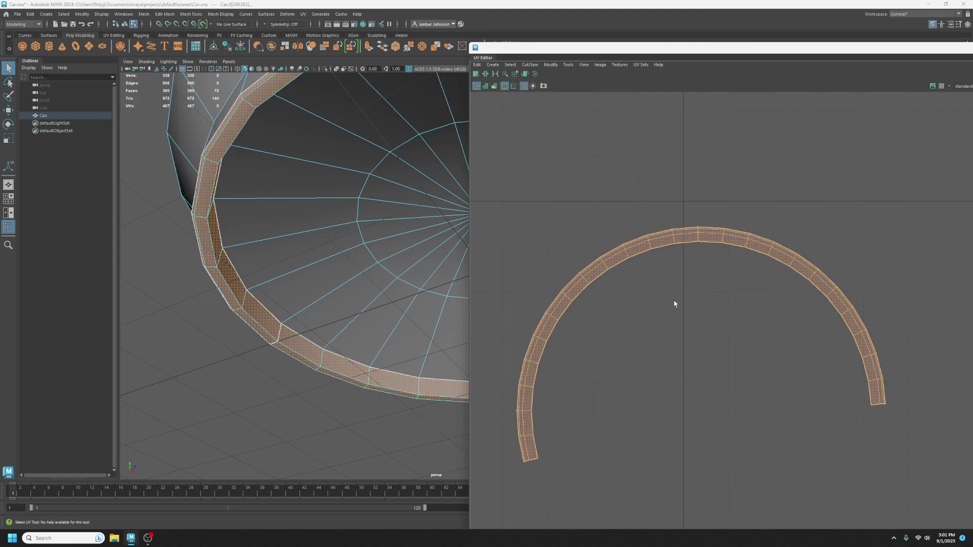
key("w")
scroll(707, 348, "down", 5)
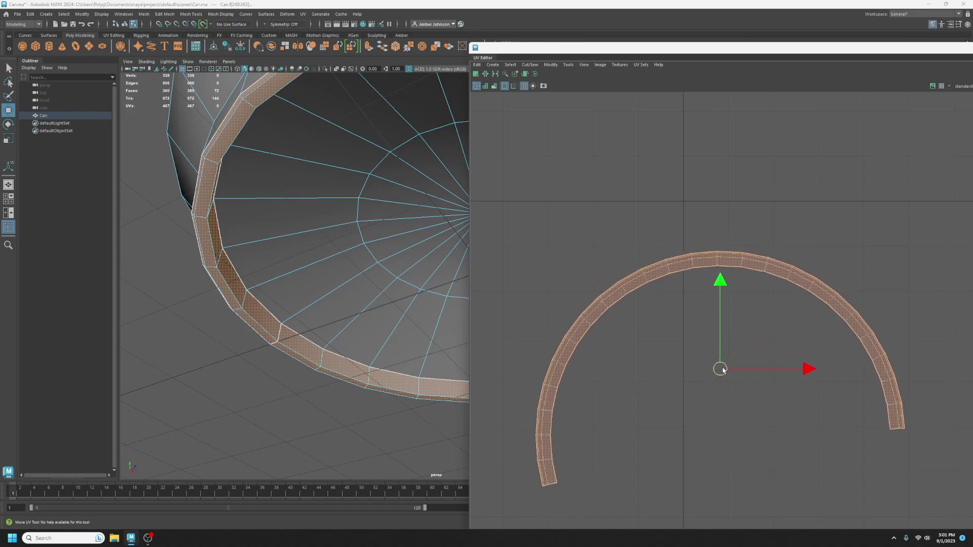
scroll(731, 360, "down", 2)
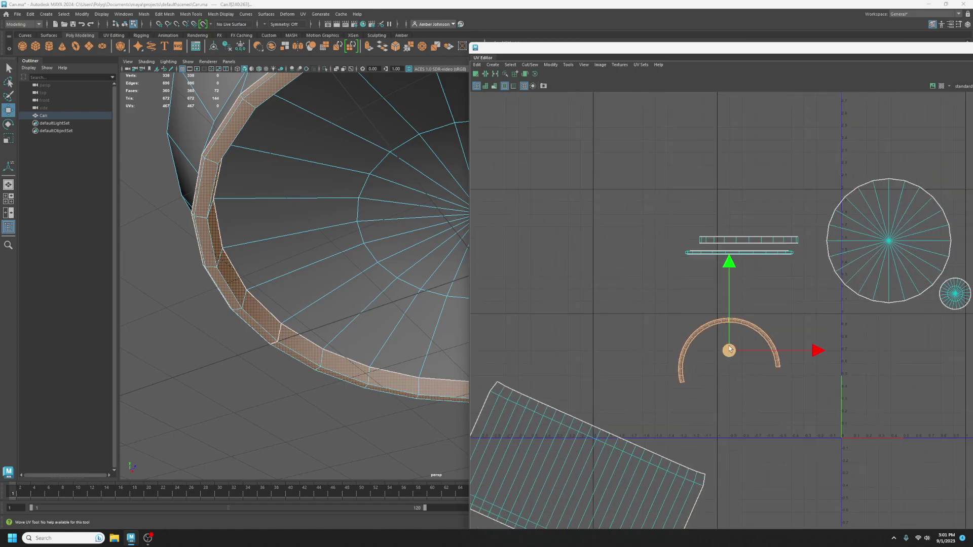
left_click_drag(732, 358, 566, 242)
Select the short edges crossing the can's top outer rim in line with the body seam and cut the UVs there.
left_click_drag(359, 302, 373, 299, "alt")
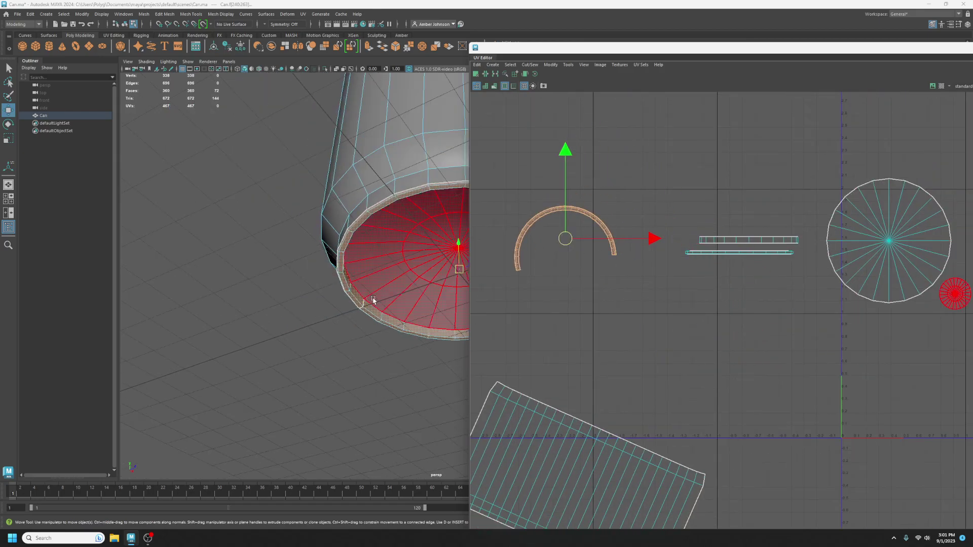
left_click_drag(356, 242, 317, 343, "alt")
middle_click_drag(317, 342, 397, 343, "alt")
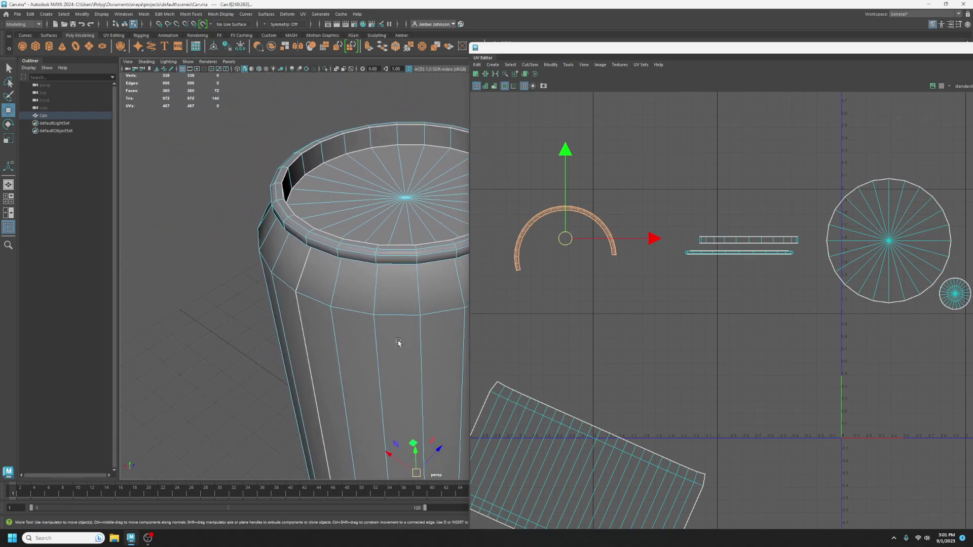
left_click_drag(391, 329, 372, 326, "alt")
scroll(340, 322, "up", 3)
middle_click_drag(377, 324, 264, 324, "alt")
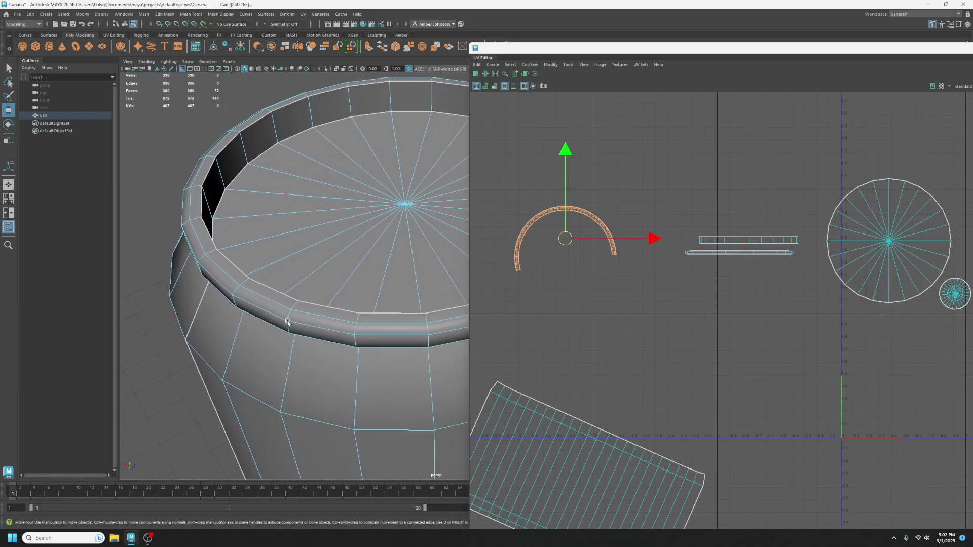
left_click_drag(287, 321, 312, 309, "alt")
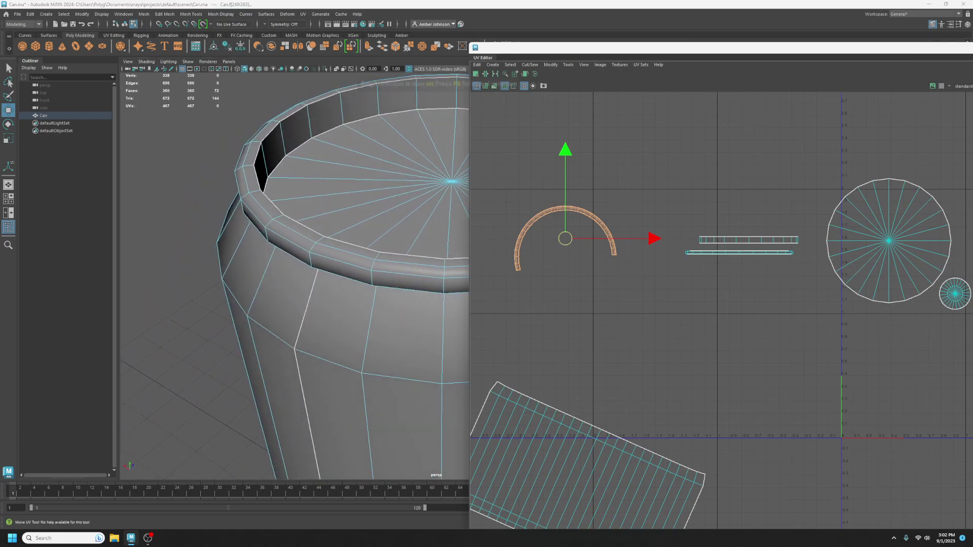
key("F10")
key("q")
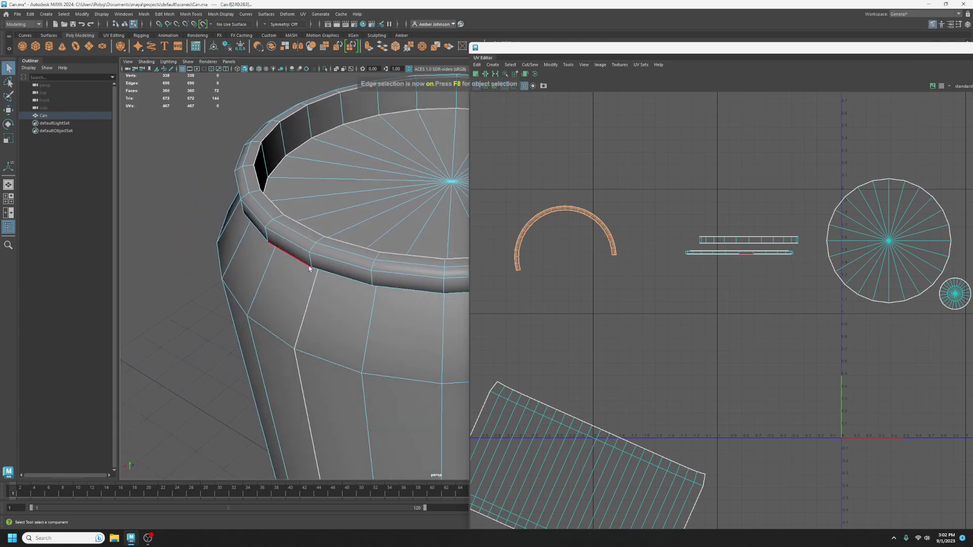
left_click(312, 260)
left_click(319, 244, "shift")
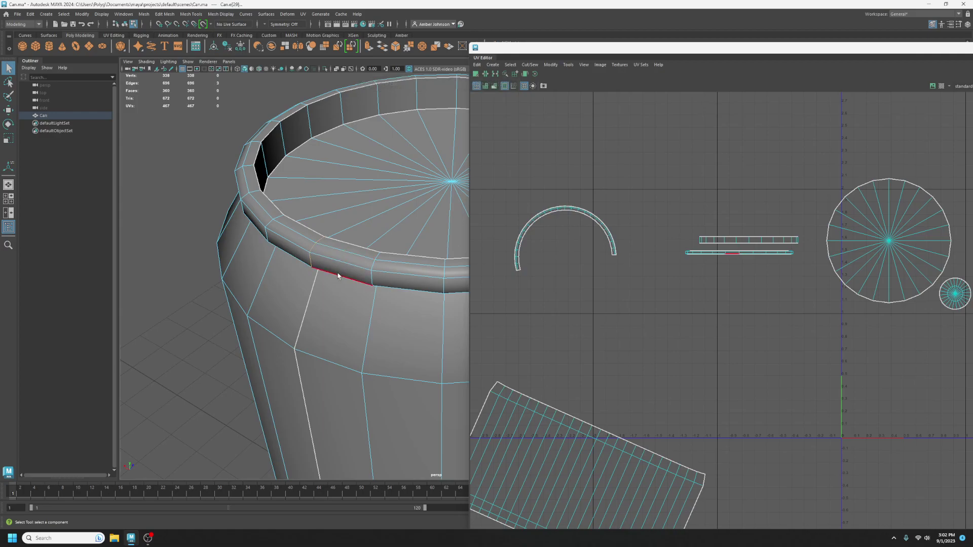
left_click_drag(338, 276, 377, 241, "alt")
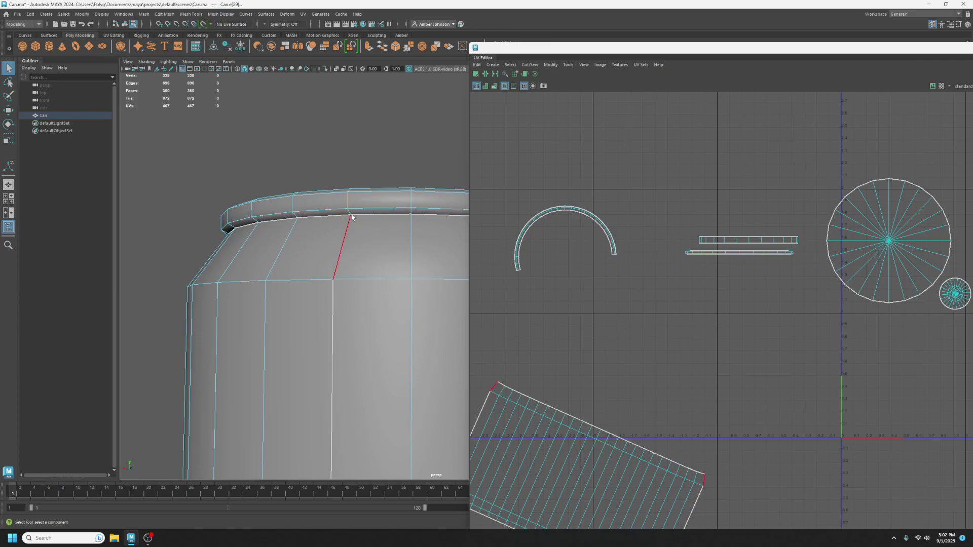
left_click_drag(386, 264, 278, 337, "alt")
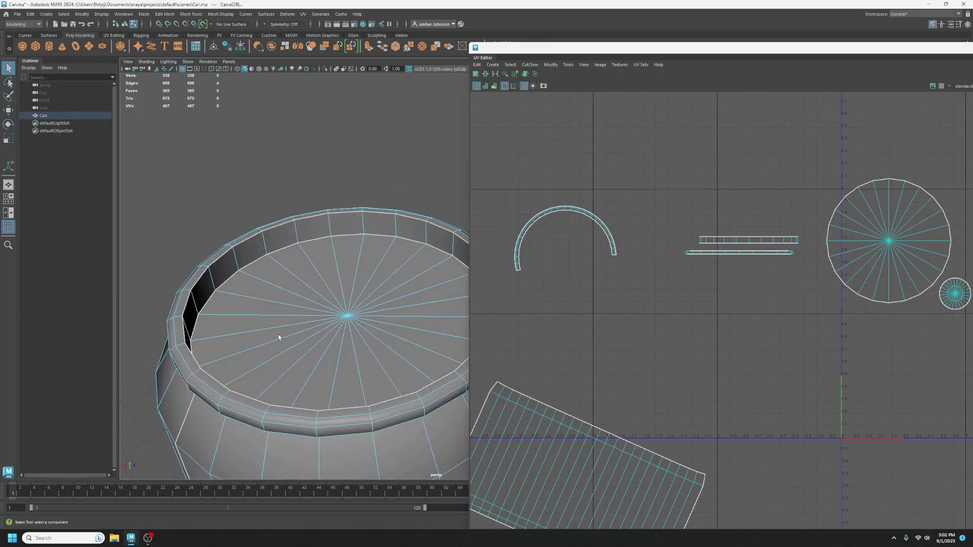
left_click_drag(280, 378, 354, 314, "alt")
left_click_drag(763, 57, 642, 37)
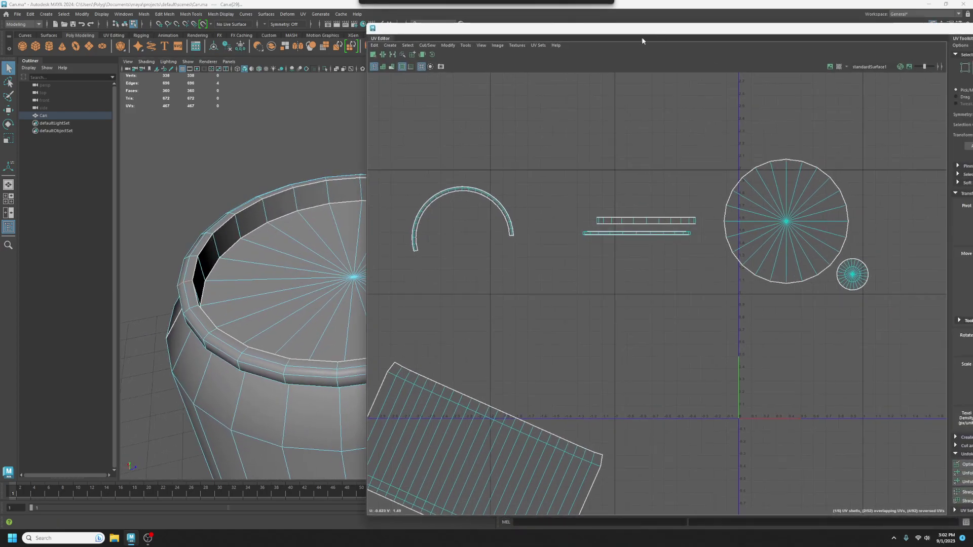
left_click(383, 55)
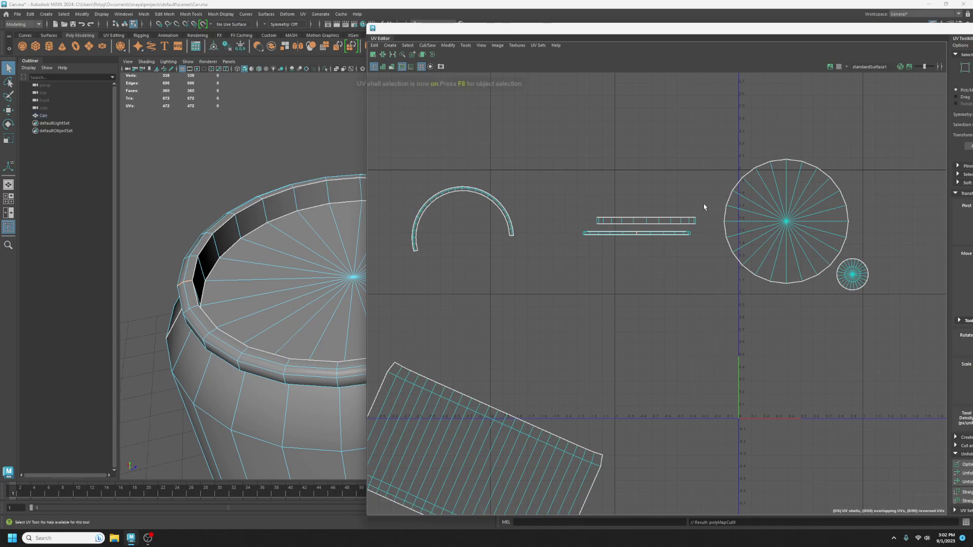
Unfold the top outer rim's UV shell and move the resulting arc up above the other shells.
left_click(642, 233)
left_click(641, 234)
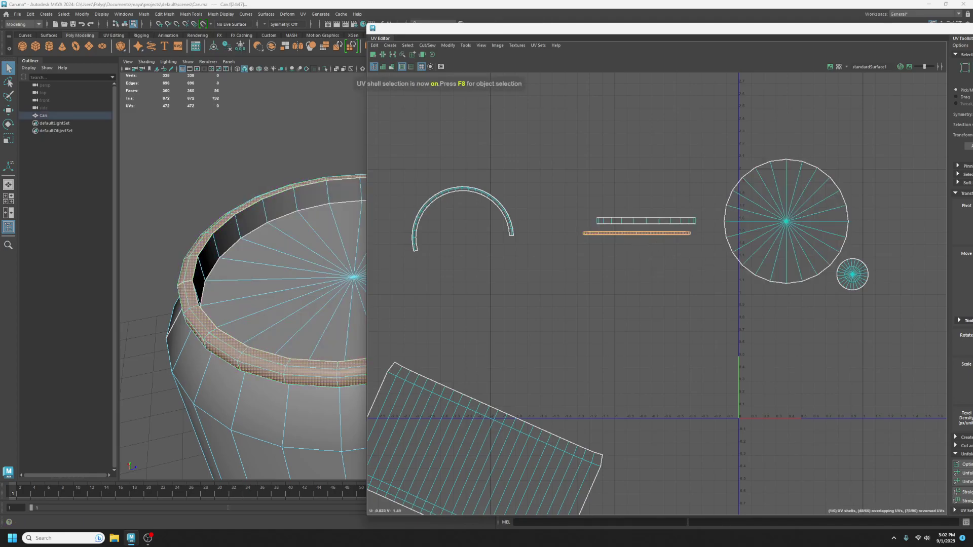
left_click_drag(831, 27, 671, 15)
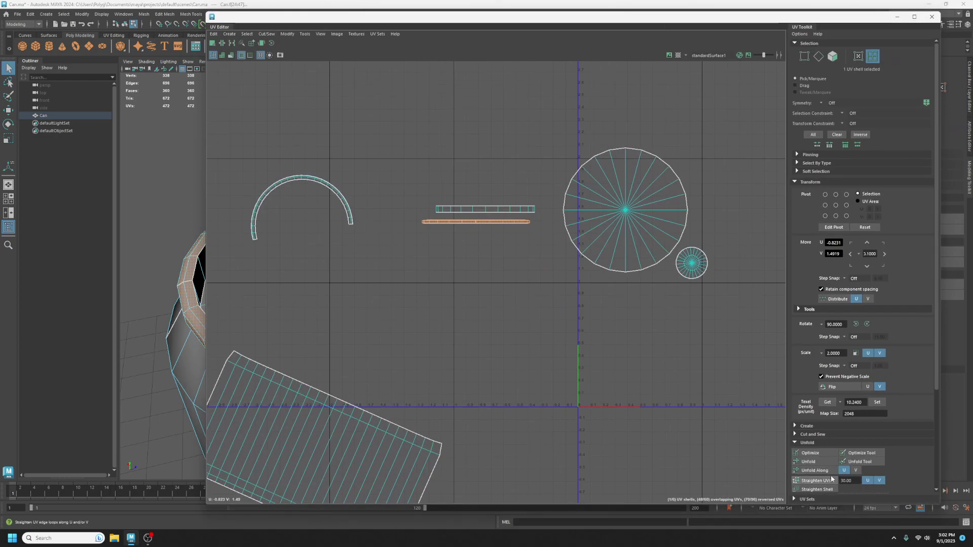
left_click(818, 461)
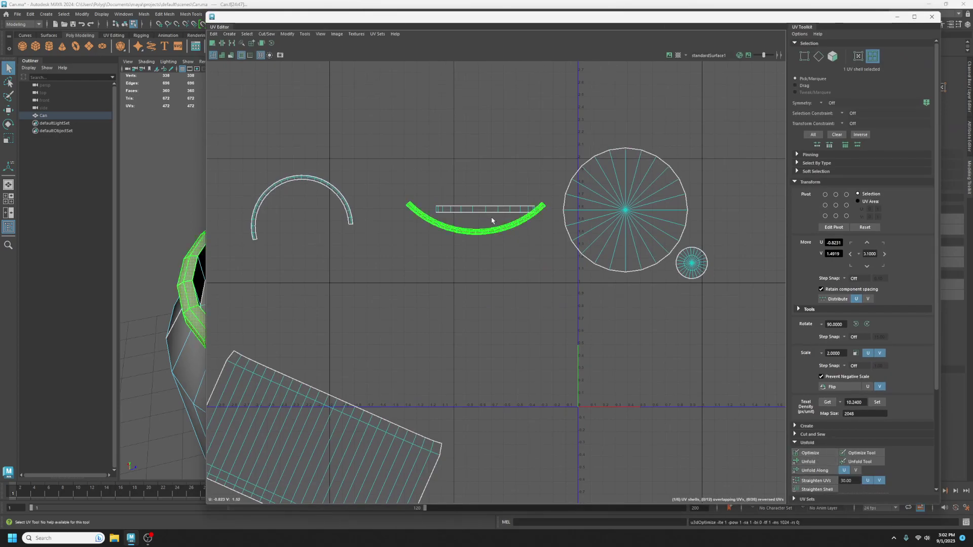
key("w")
left_click_drag(478, 220, 460, 143)
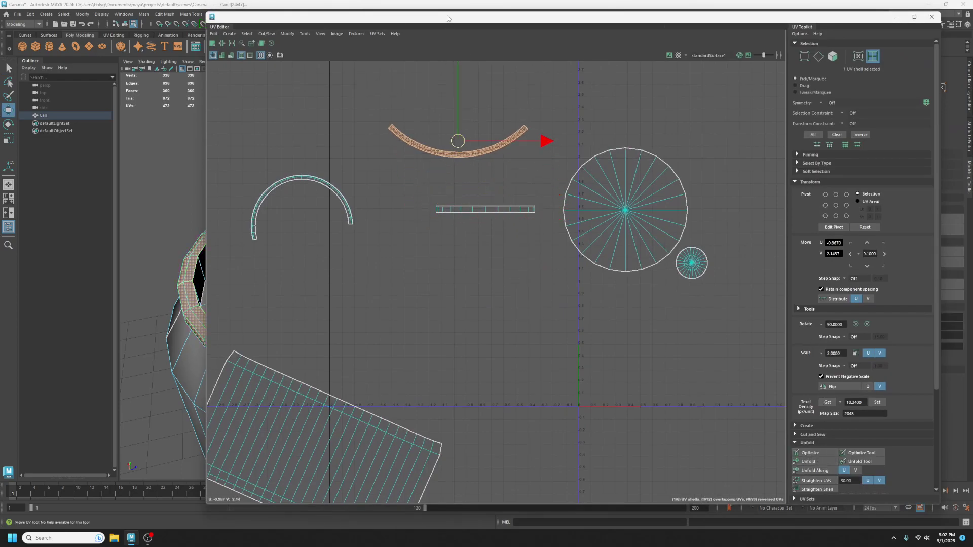
Select one vertical edge on the inner wall of the can's top rim and cut the UVs along it.
left_click_drag(448, 18, 770, 126)
left_click_drag(348, 300, 280, 287, "alt")
middle_click_drag(280, 287, 399, 321, "alt")
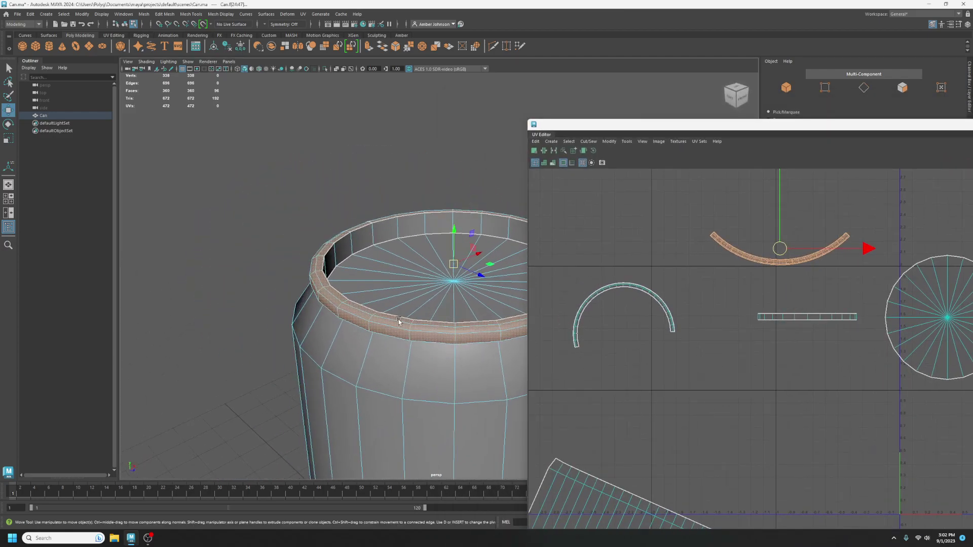
left_click_drag(398, 322, 504, 219, "alt")
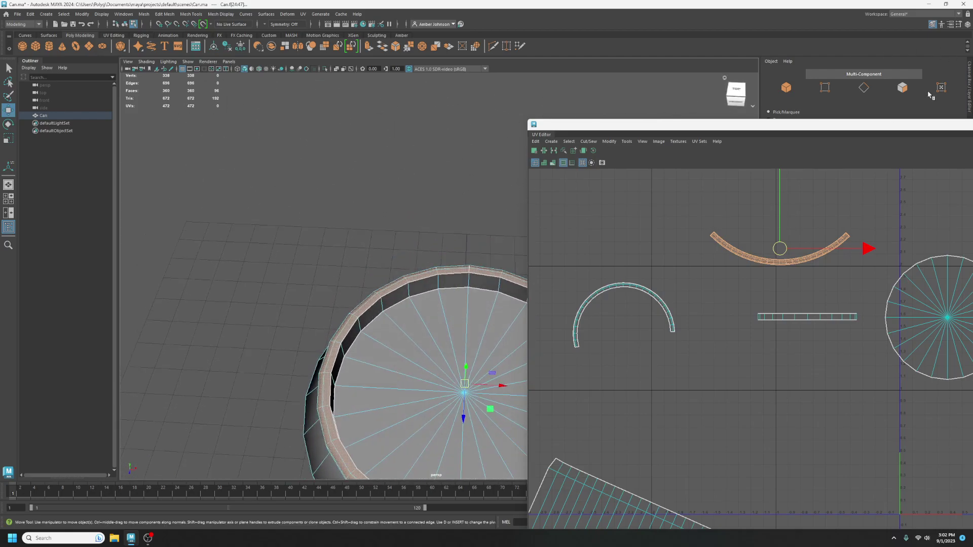
key("F10")
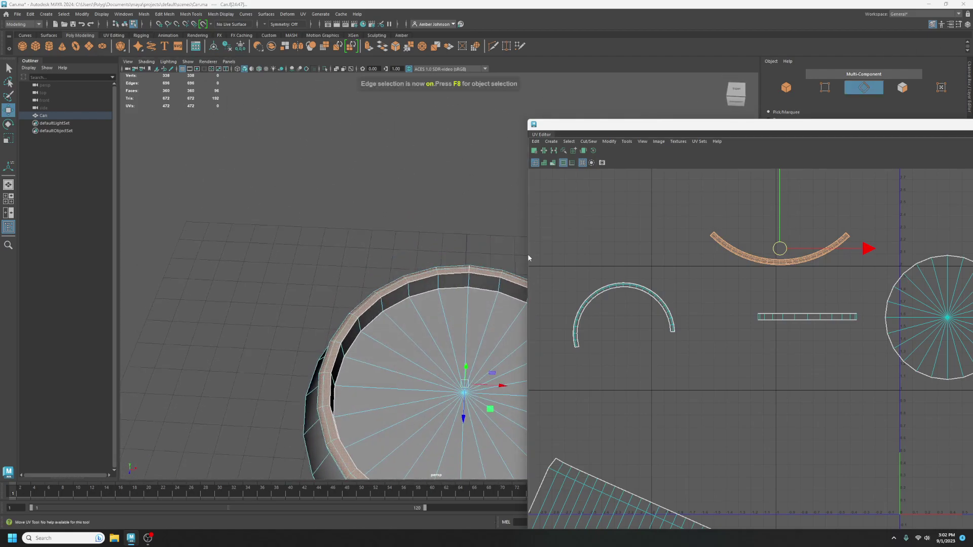
left_click(470, 283)
left_click_drag(780, 137, 499, 72)
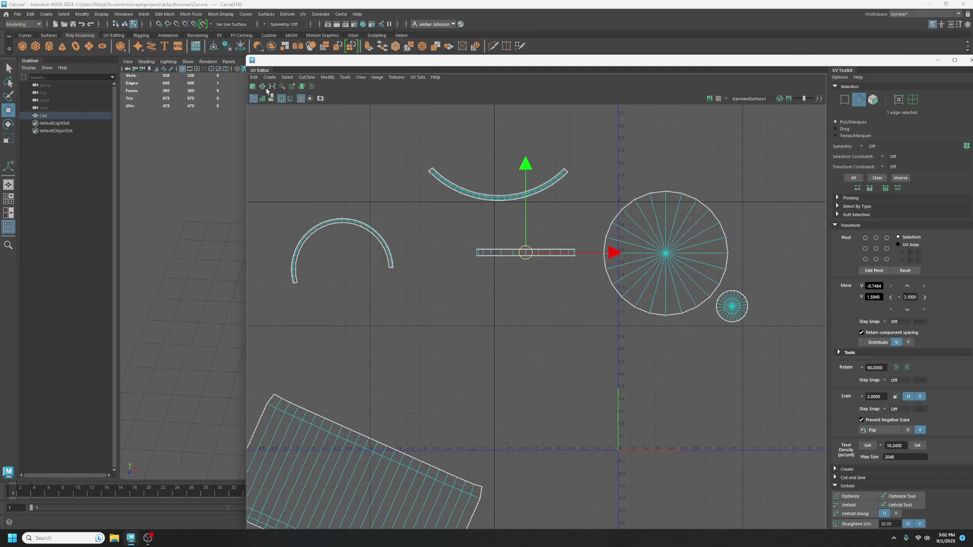
Unfold the UV shell of the top rim's inner wall and move the strip into the empty space beside the lid's circle.
left_click(912, 99)
left_click(507, 251)
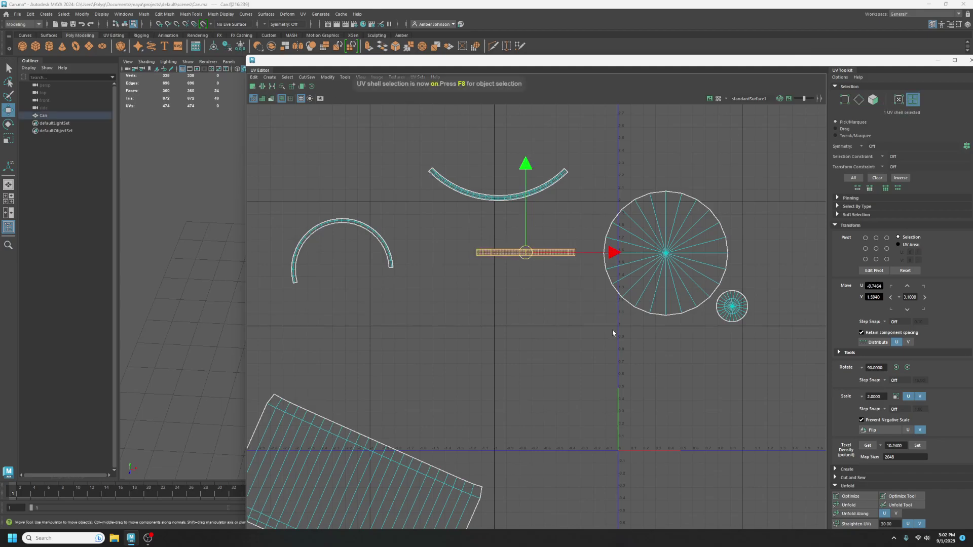
left_click(861, 499)
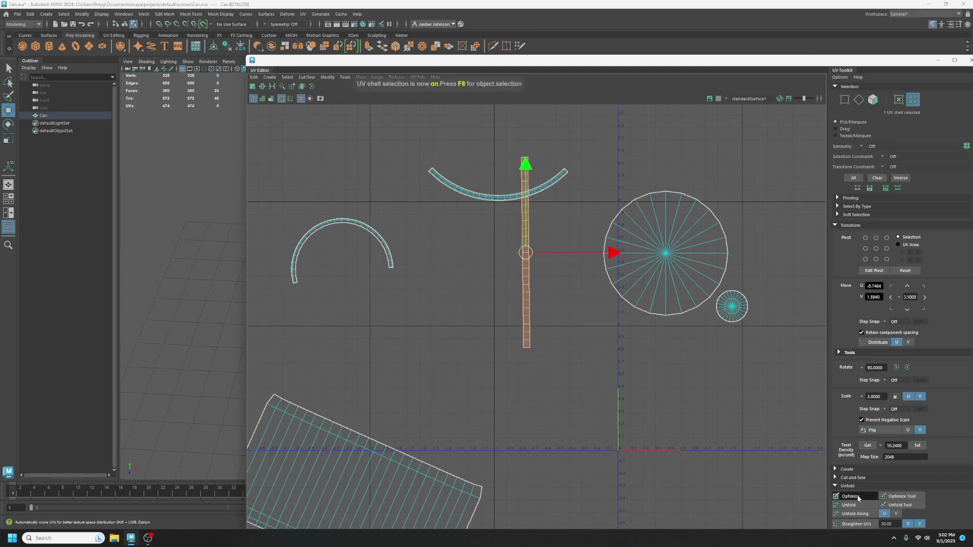
scroll(539, 296, "up", 3)
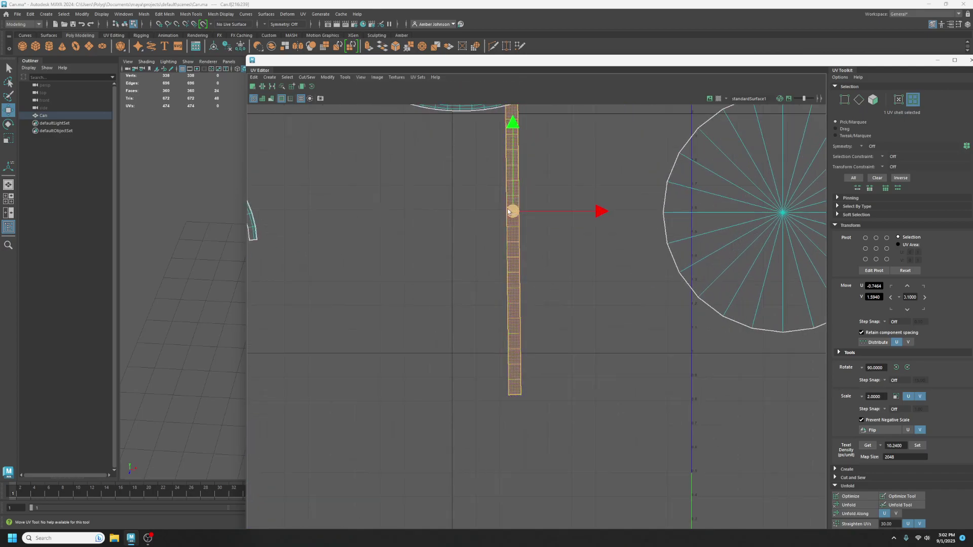
left_click_drag(508, 212, 565, 306)
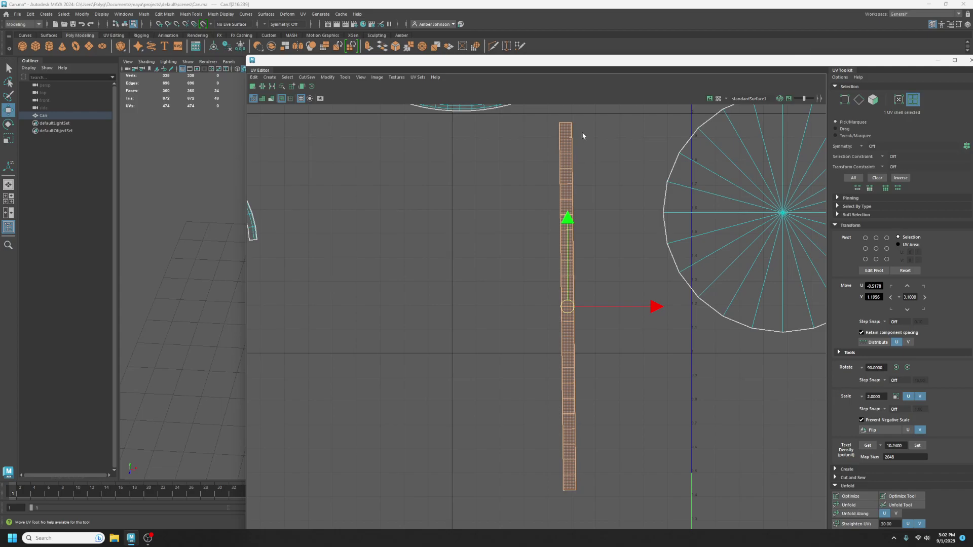
Turn on the checker map and examine the texture pattern on the can's top and body for distortion.
left_click_drag(541, 63, 829, 118)
left_click_drag(473, 260, 286, 236, "alt")
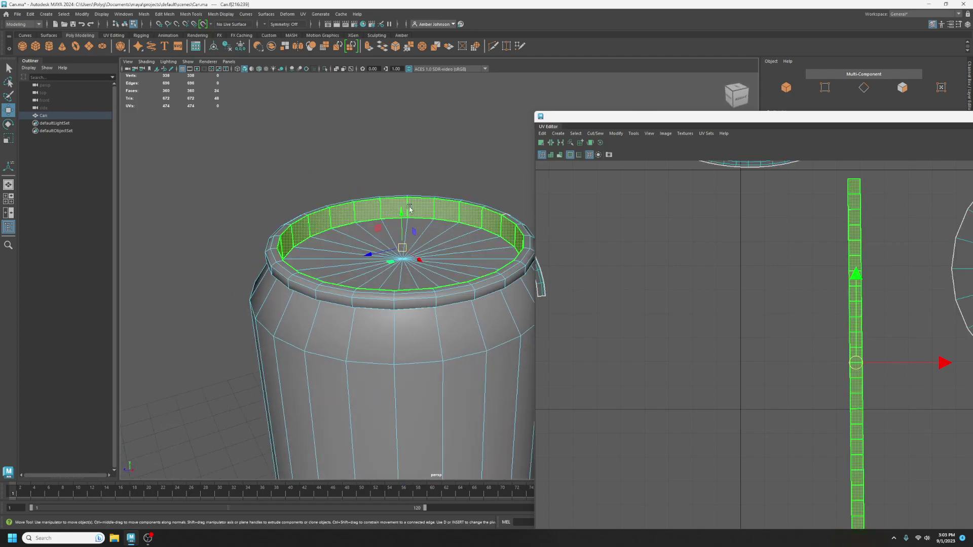
left_click_drag(643, 112, 488, 53)
scroll(557, 254, "down", 5)
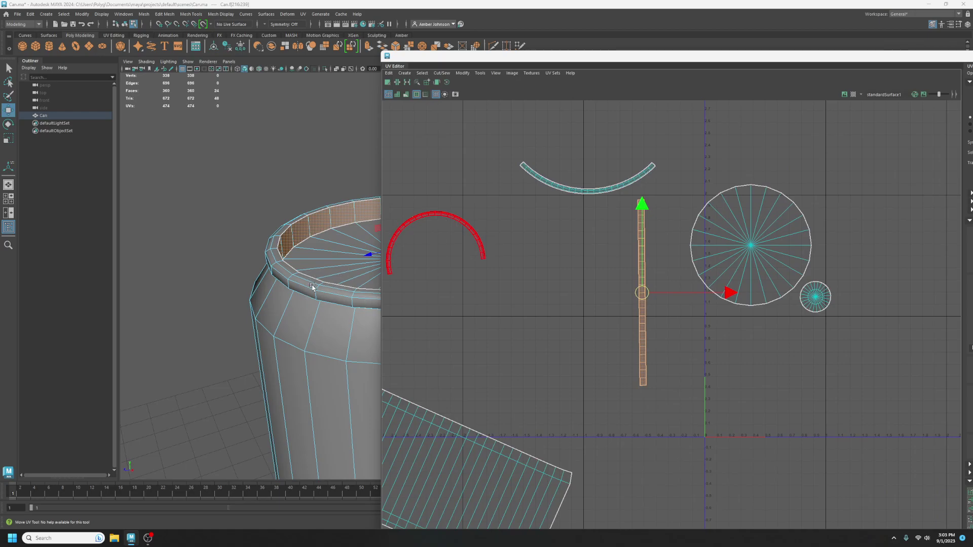
left_click(853, 94)
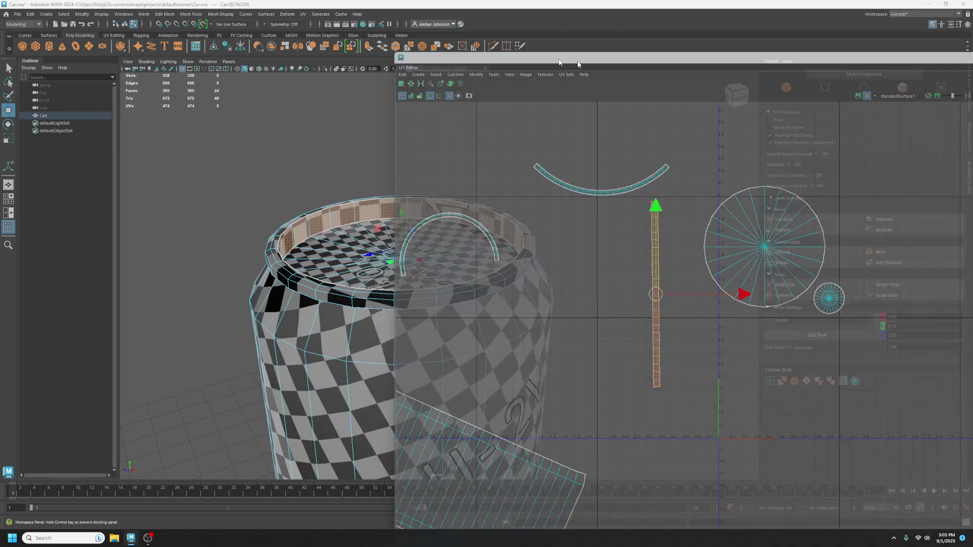
left_click_drag(400, 299, 470, 279, "alt")
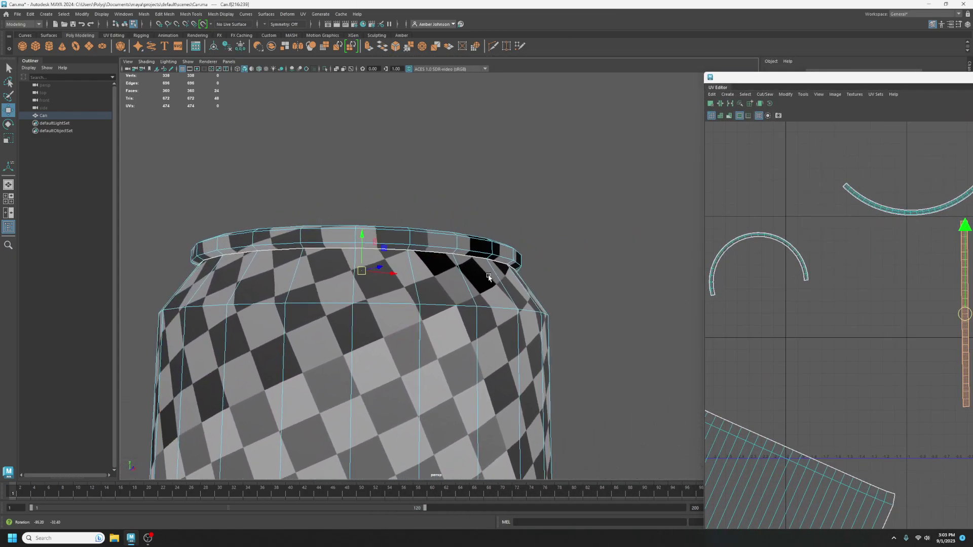
Align the inner wall strip and the can body's shell to the UV axes with Orient Shells, moving the strip down.
left_click_drag(883, 86, 367, 33)
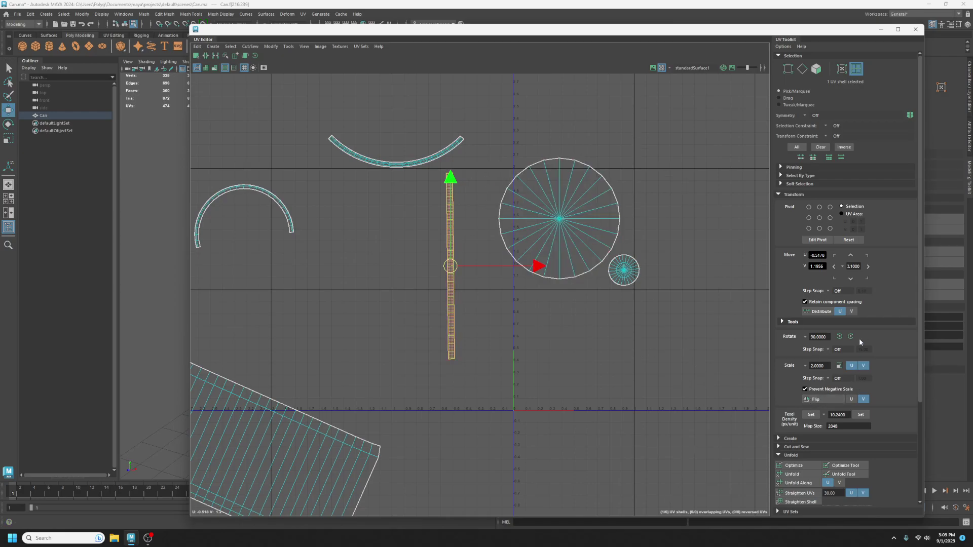
scroll(859, 338, "down", 3)
left_click(852, 452)
scroll(852, 397, "down", 2)
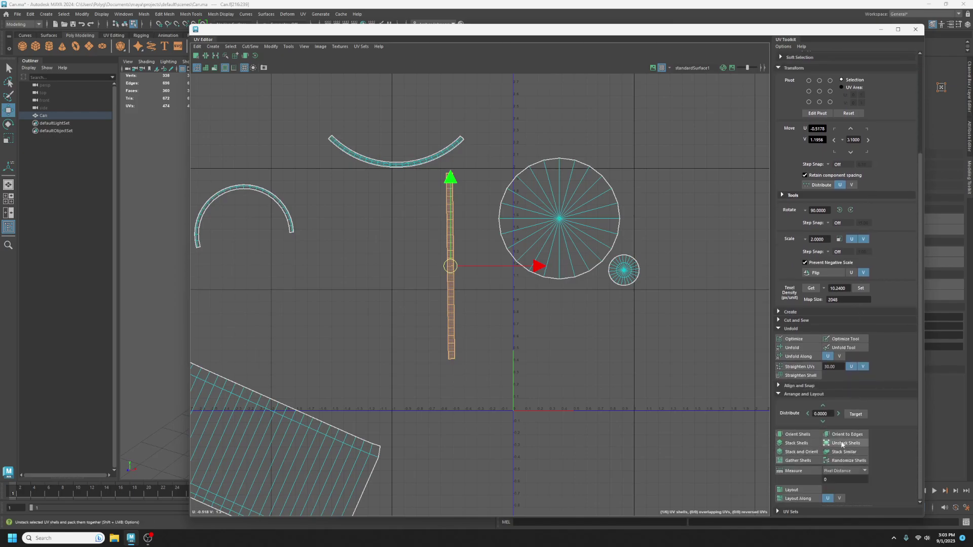
left_click(808, 434)
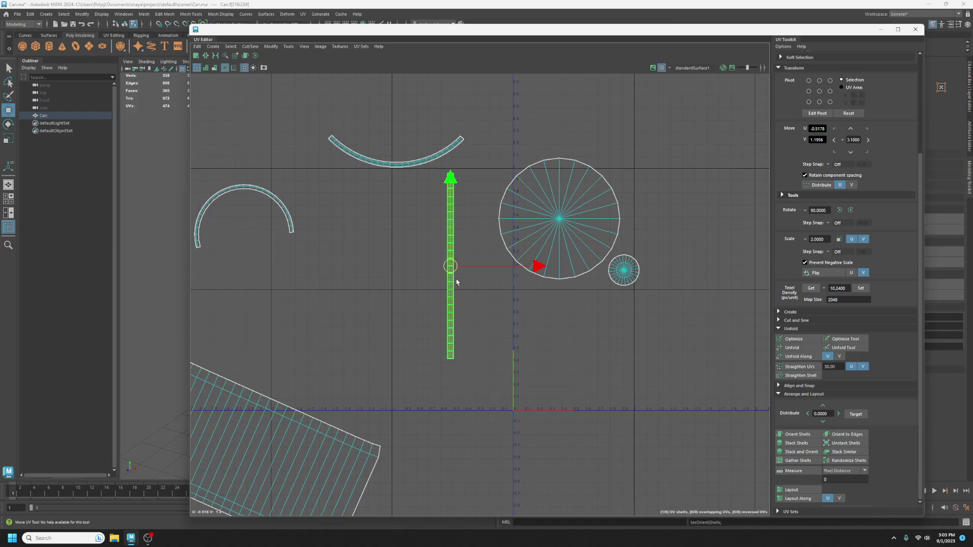
left_click_drag(450, 267, 454, 331)
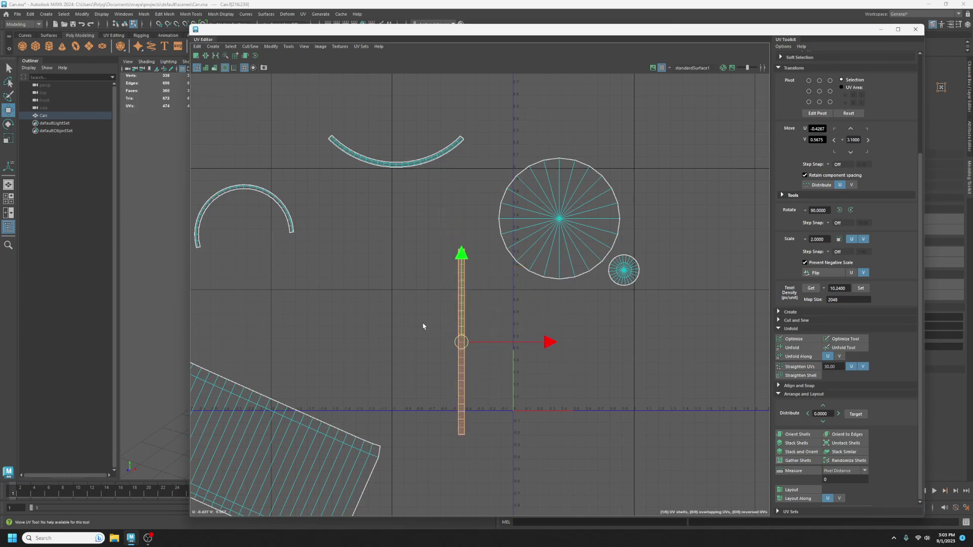
left_click(456, 334)
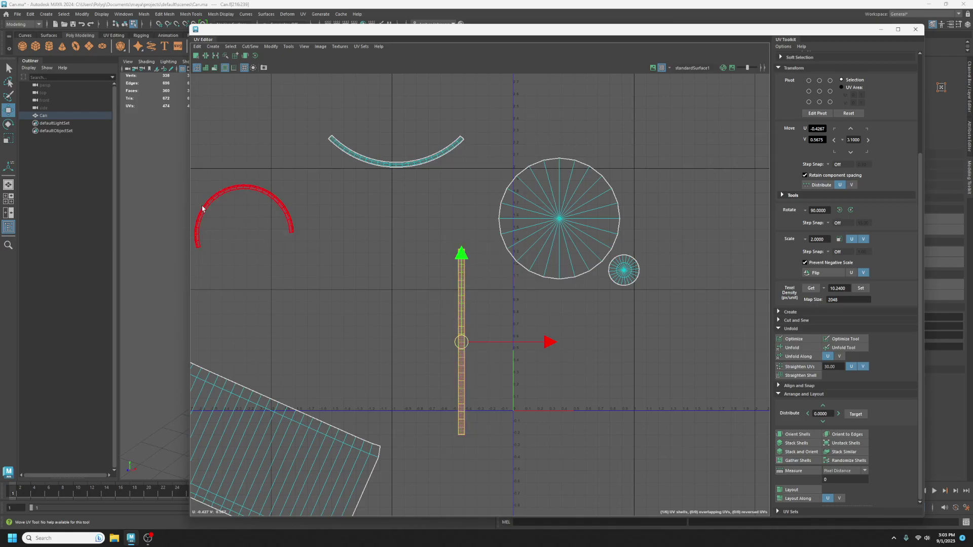
left_click(326, 448)
left_click(803, 436)
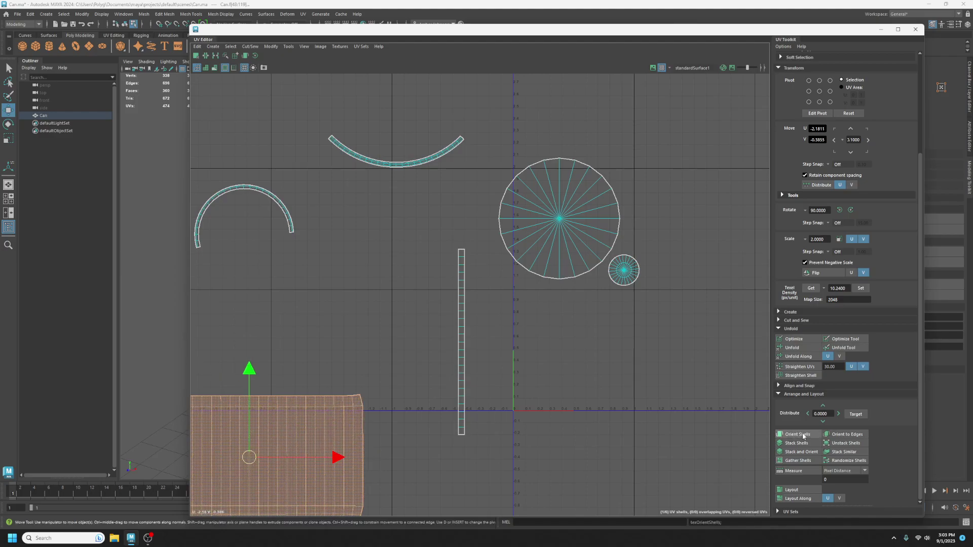
Rotate the inner wall's UV strip 90 degrees and place it horizontally just above the can body's shell.
left_click(461, 349)
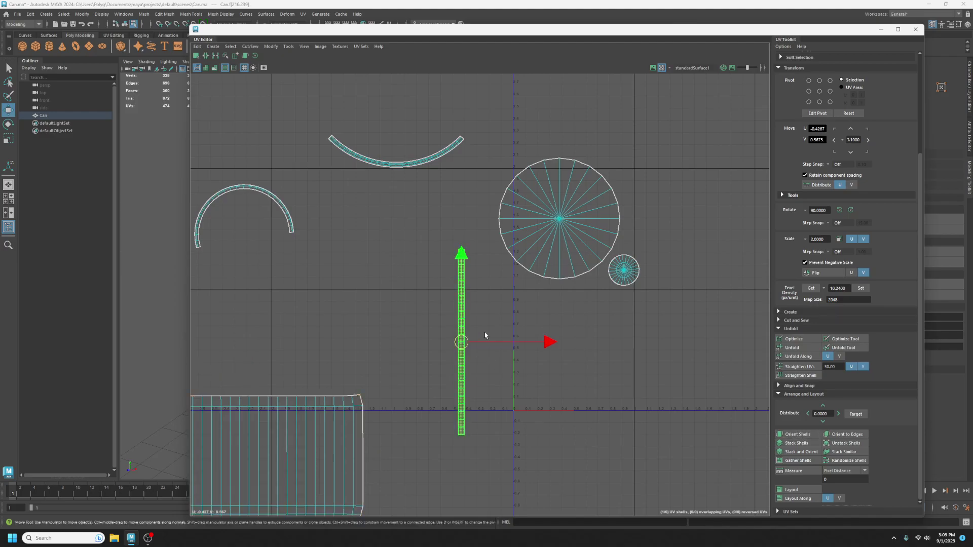
left_click(850, 210)
left_click_drag(462, 344, 264, 377)
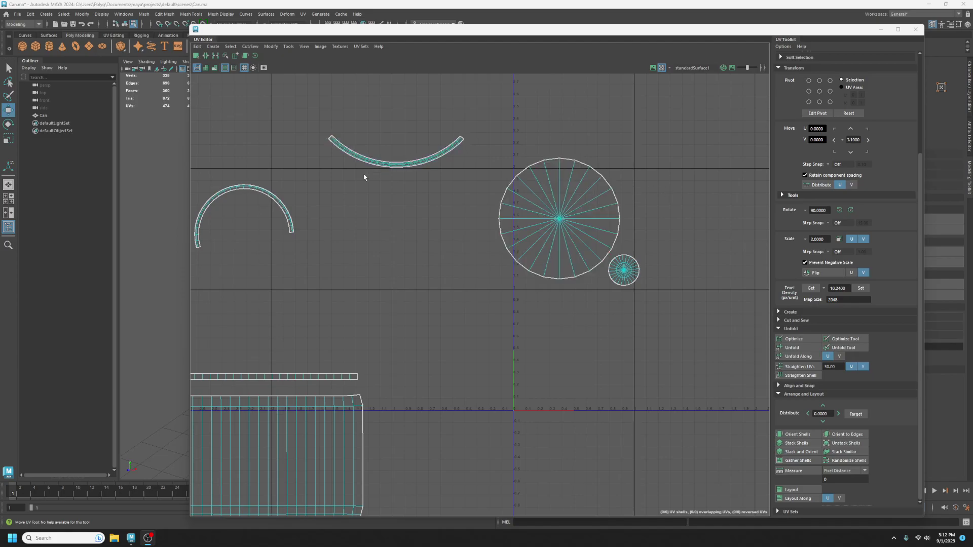
Move the bottom rim's arc-shaped UV shell into the 0 to 1 square, convert it to faces and Unitize them.
left_click(284, 211)
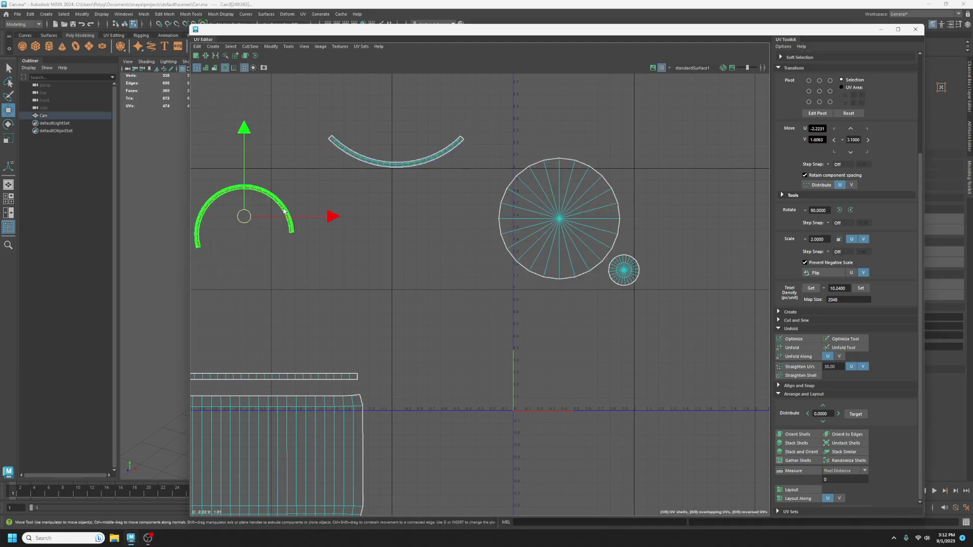
left_click_drag(251, 219, 580, 360)
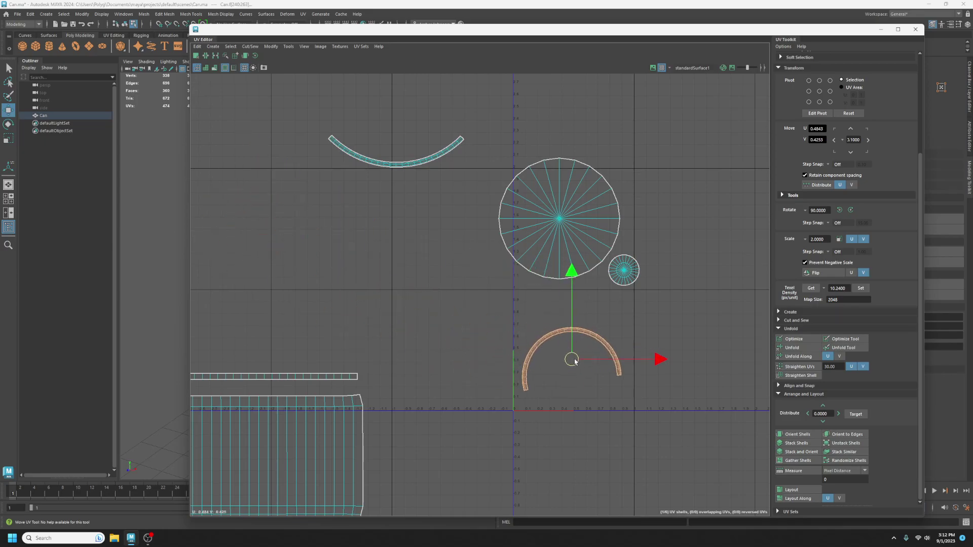
scroll(861, 281, "up", 5)
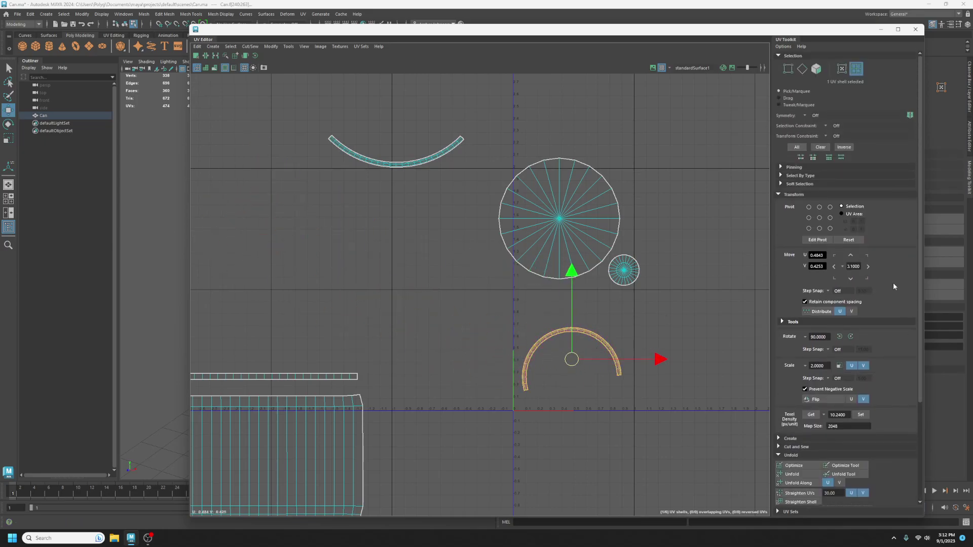
left_click(816, 68)
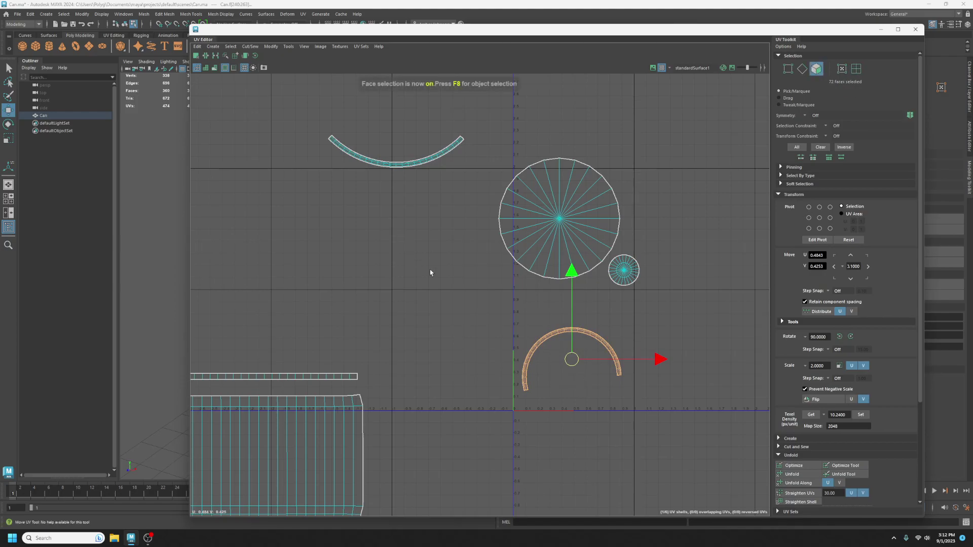
left_click_drag(464, 35, 437, 26)
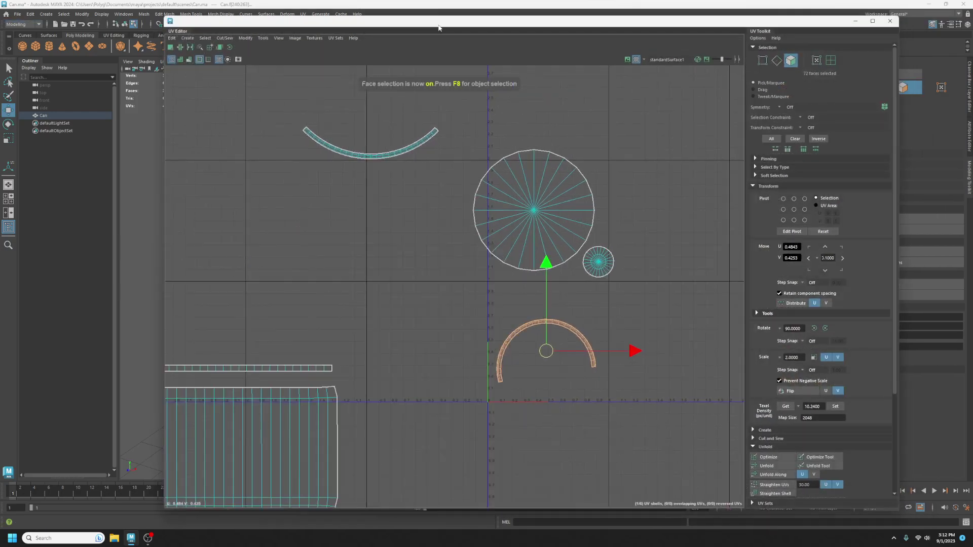
left_click(246, 38)
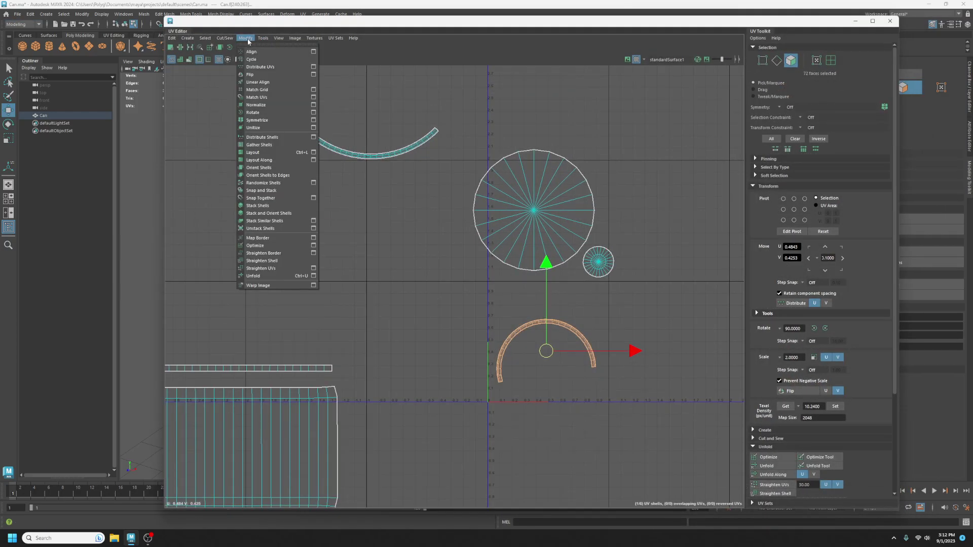
left_click(259, 130)
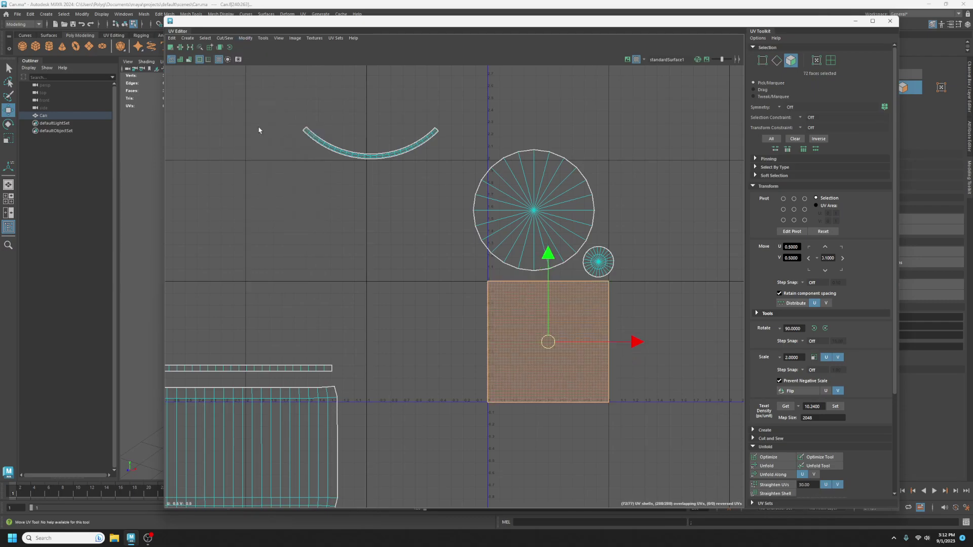
scroll(562, 423, "up", 4)
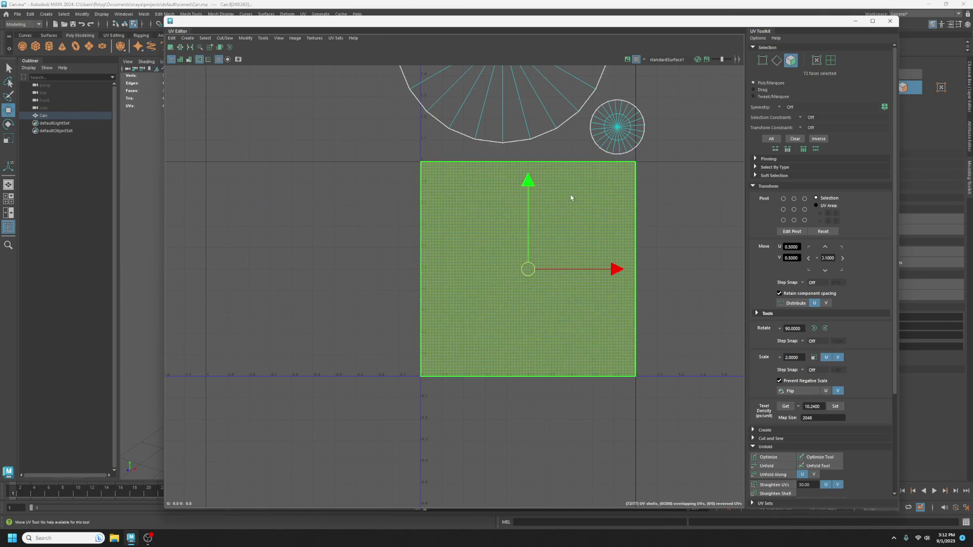
scroll(557, 302, "down", 2)
Examine the selected faces and their checker pattern around the underside rim of the can in the perspective view.
left_click_drag(396, 20, 804, 108)
scroll(377, 340, "down", 4)
middle_click_drag(420, 380, 396, 279, "alt")
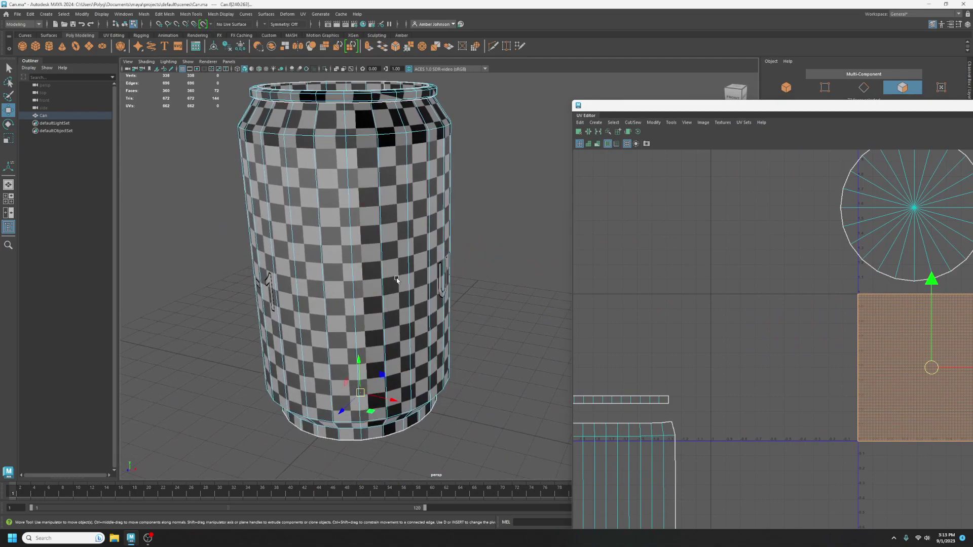
left_click_drag(419, 434, 447, 357, "alt")
middle_click_drag(447, 357, 480, 300, "alt")
scroll(479, 300, "up", 3)
left_click_drag(480, 300, 456, 354, "alt")
middle_click_drag(456, 354, 428, 309, "alt")
scroll(427, 309, "up", 8)
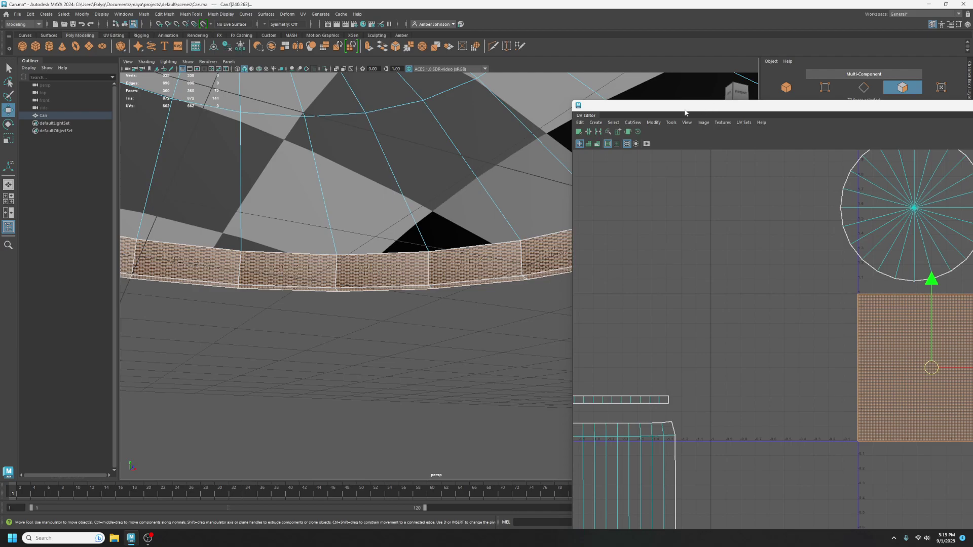
scroll(423, 215, "down", 4)
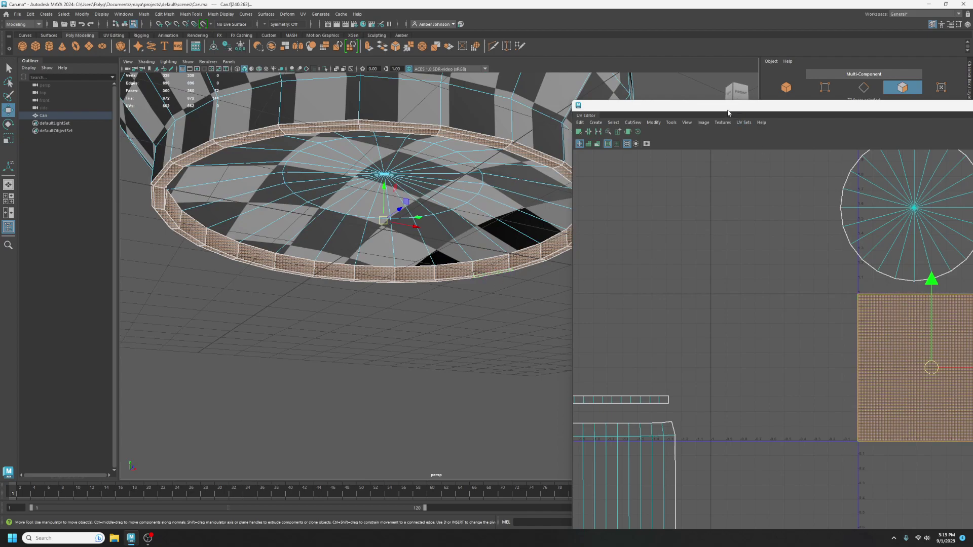
Switch to edge selection and select the full ring of short crossing edges on the bottom rim's inner wall.
left_click_drag(728, 113, 617, 82)
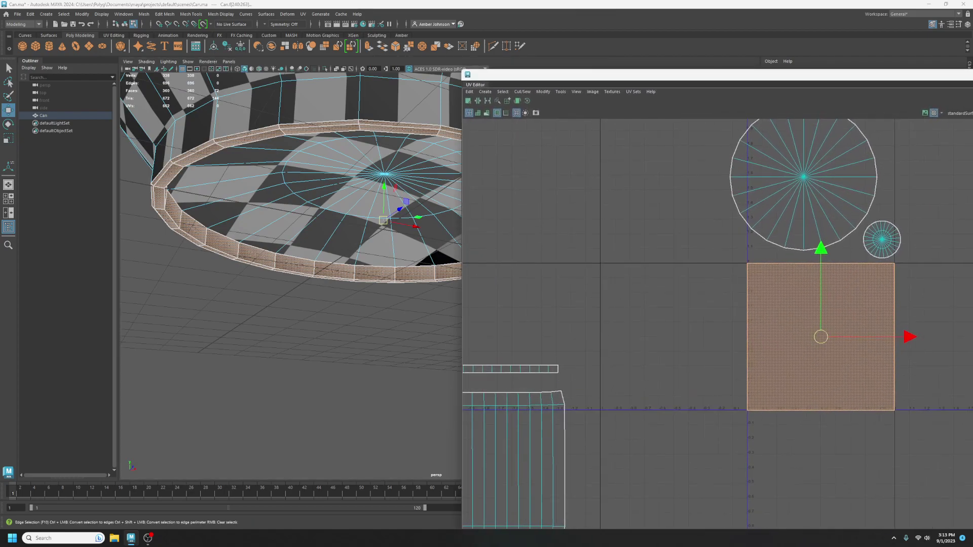
left_click_drag(916, 75, 668, 57)
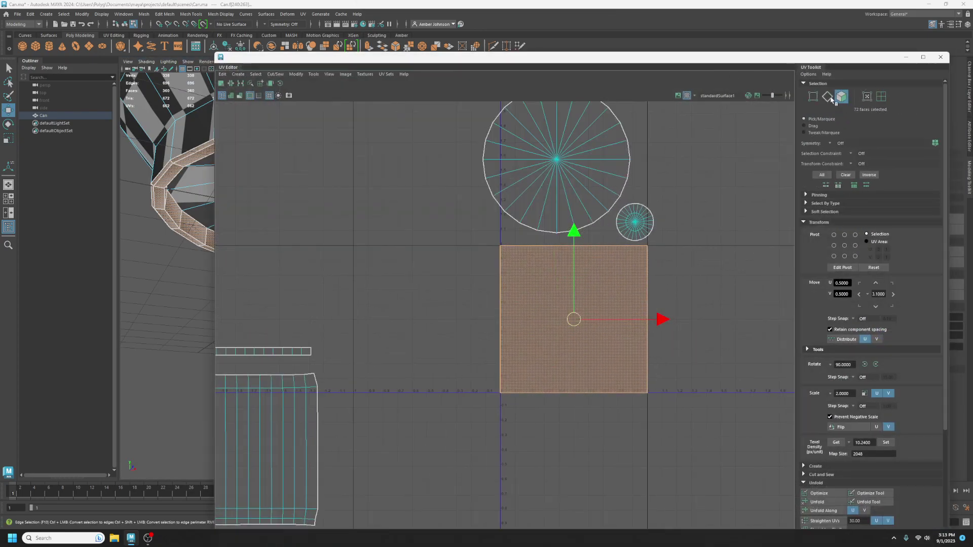
left_click(828, 97)
left_click_drag(573, 61, 812, 67)
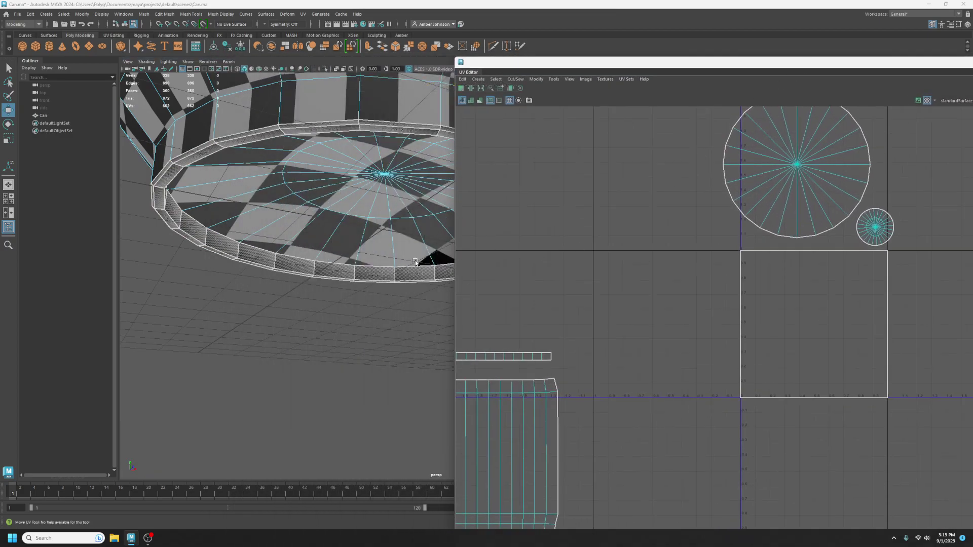
left_click_drag(411, 294, 348, 278, "alt")
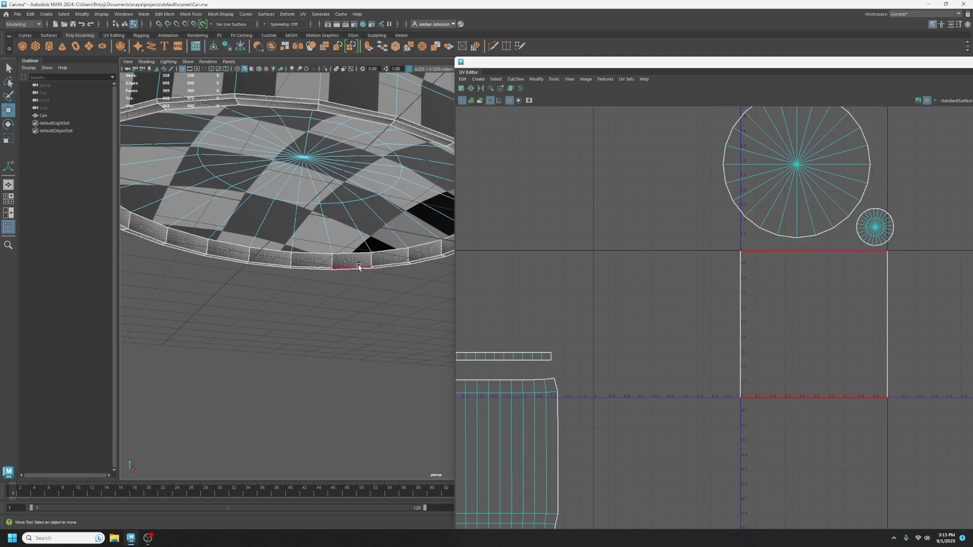
key("q")
scroll(316, 270, "up", 2)
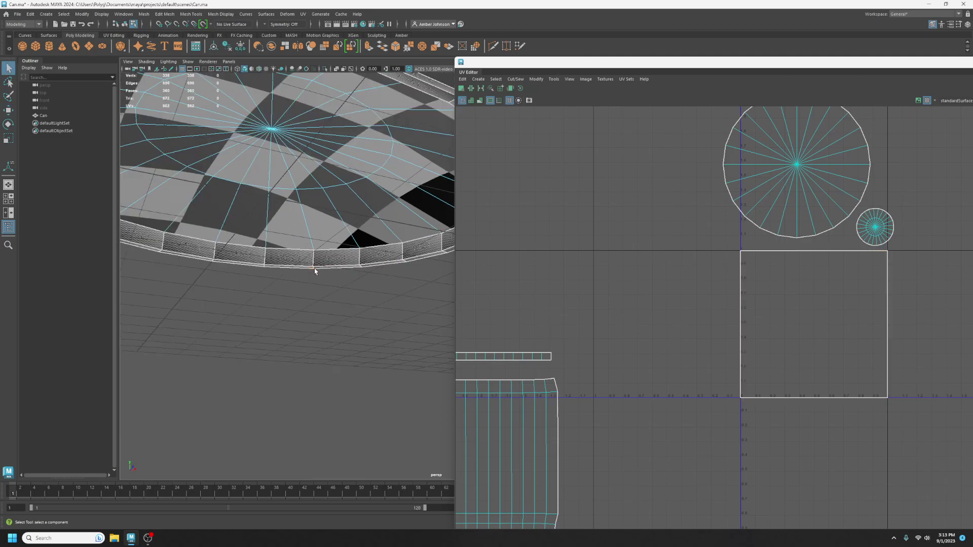
left_click(313, 259)
double_click(265, 258, "shift")
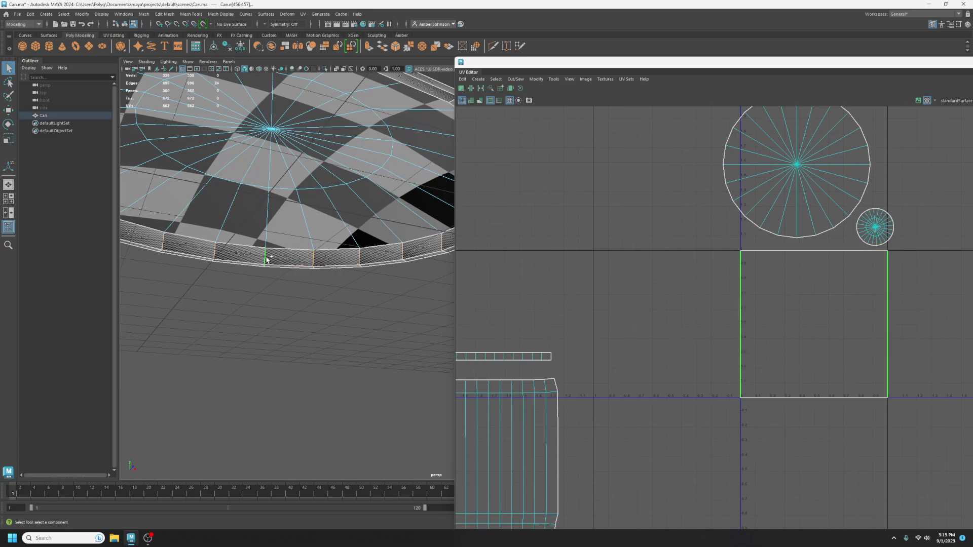
Add the bottom rim's lengthwise edge loops between its face strips and the ring of crossing edges on its outer wall to the selection.
scroll(303, 268, "up", 3)
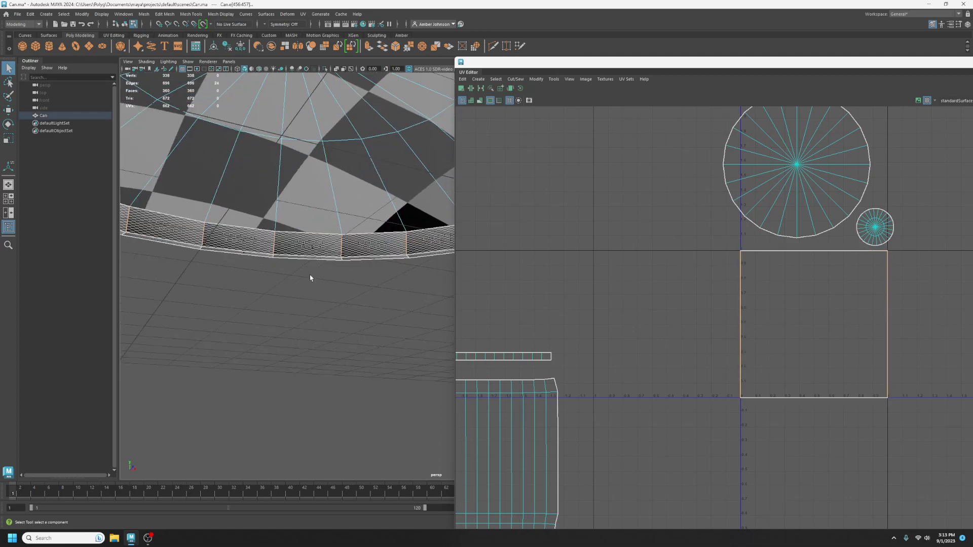
left_click(287, 252)
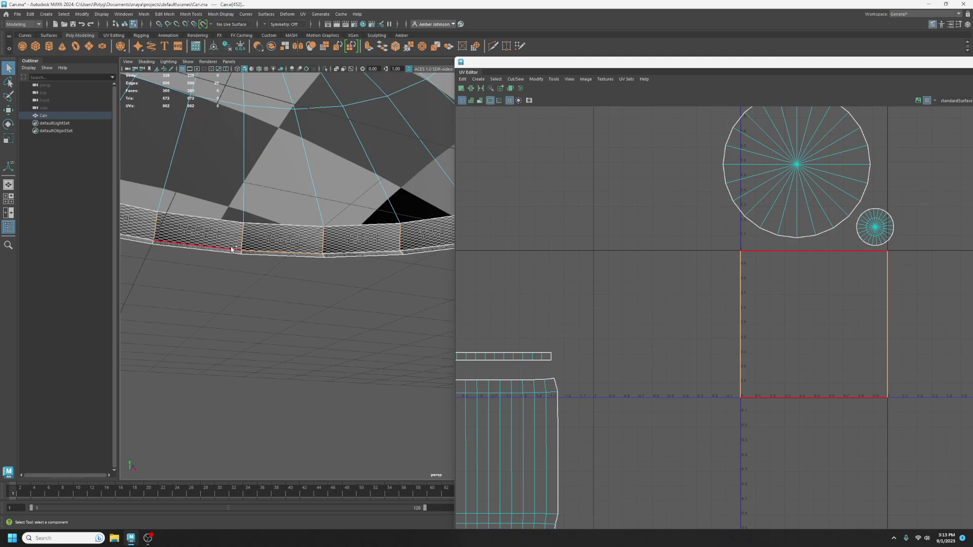
double_click(232, 248)
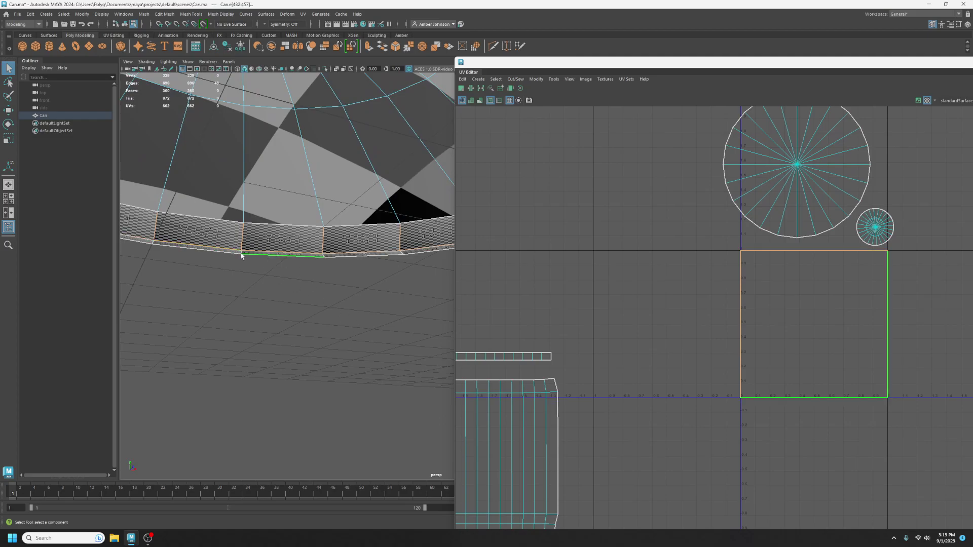
double_click(241, 255, "shift")
left_click_drag(263, 286, 333, 159, "alt")
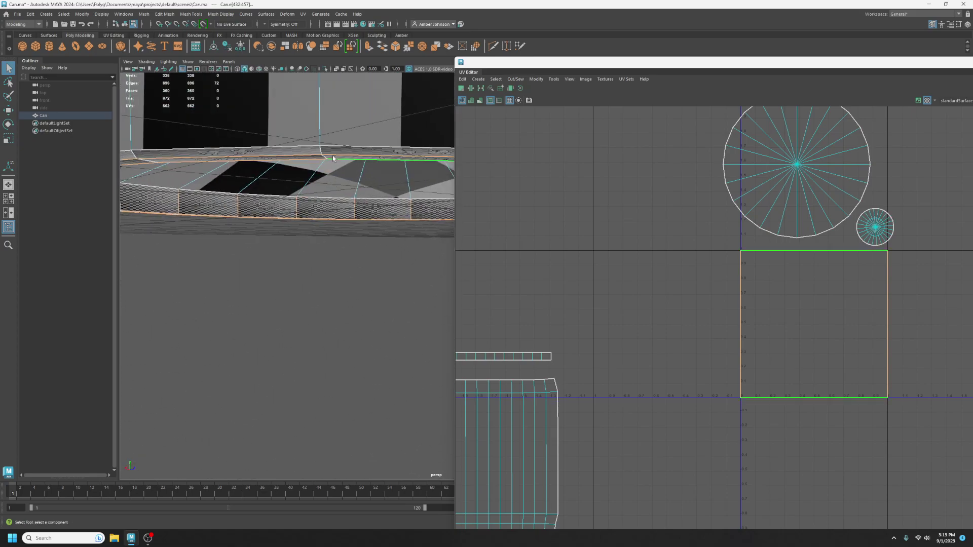
left_click(132, 156, "shift")
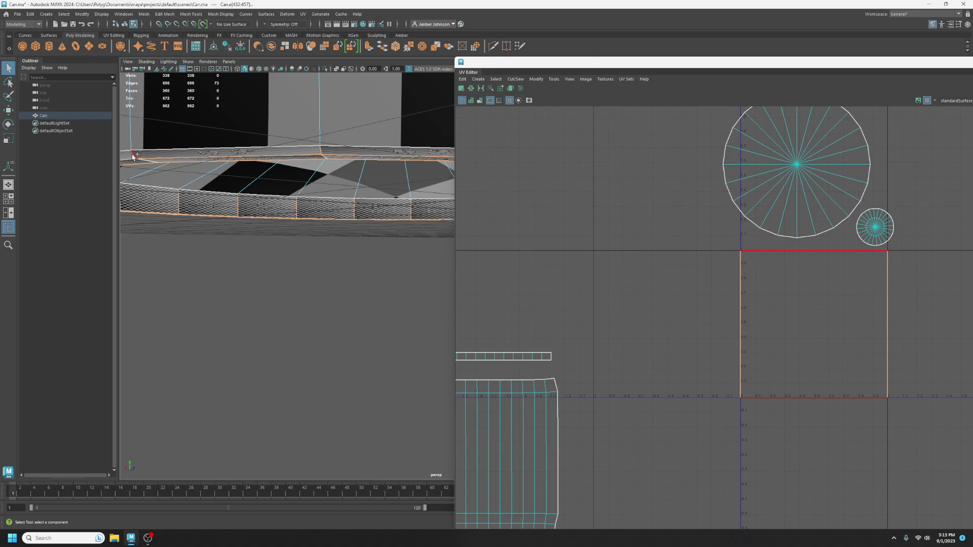
double_click(133, 155, "shift")
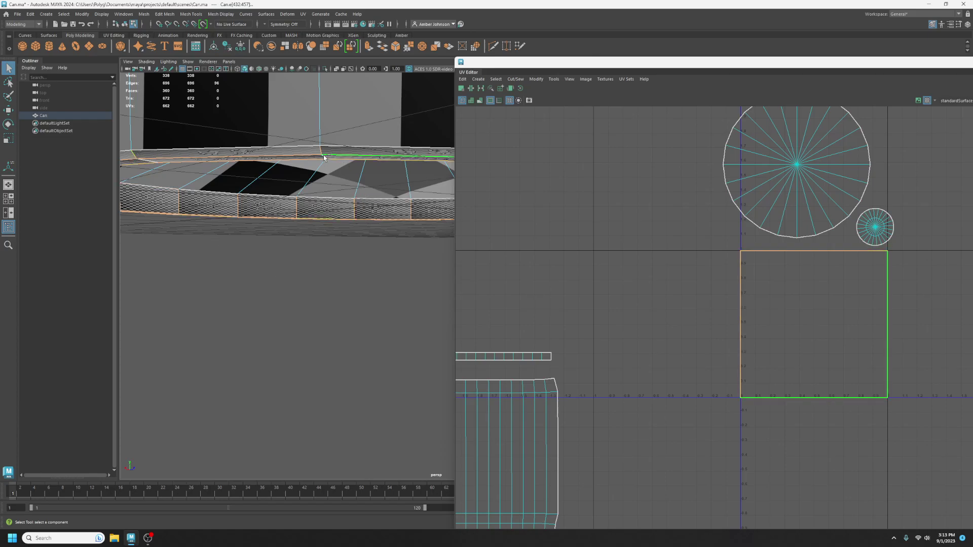
Add the ring of short crossing edges on the bottom rim's underside strip to the selection.
mouse_move(365, 241)
left_mouse_down("alt")
mouse_move(360, 233)
mouse_move(352, 334)
mouse_move(362, 348)
mouse_move(375, 253)
left_mouse_up("alt")
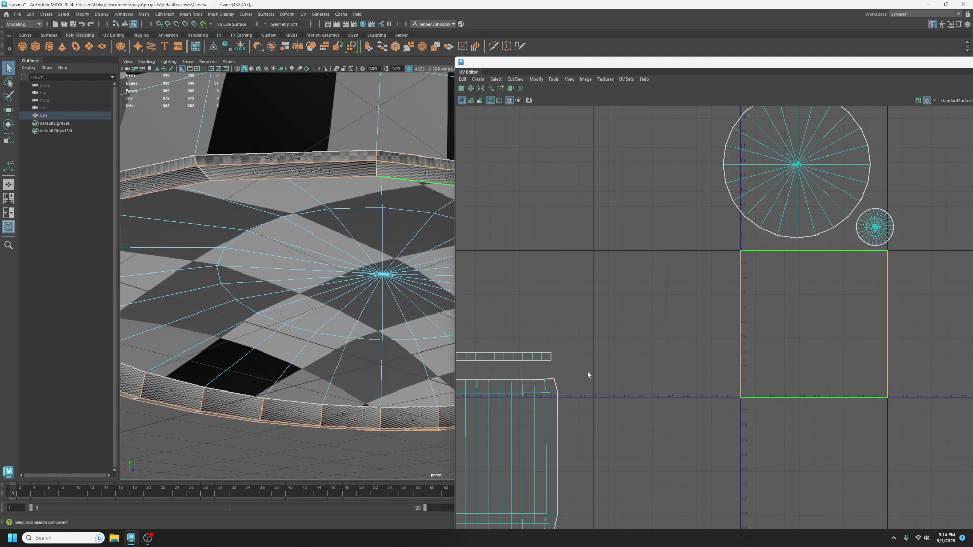
scroll(626, 336, "down", 1)
middle_click_drag(643, 404, 808, 317, "alt")
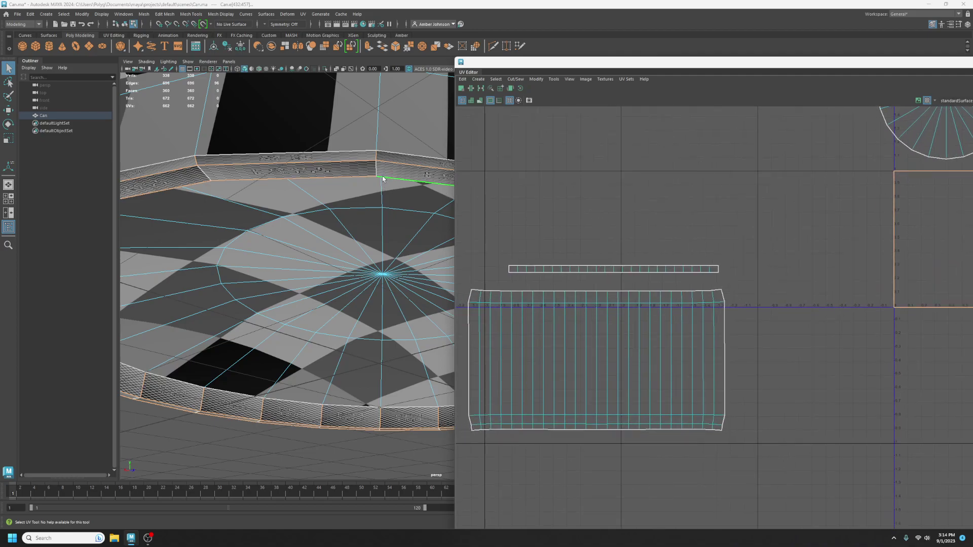
left_click_drag(392, 175, 364, 173, "alt")
left_click(340, 152, "shift")
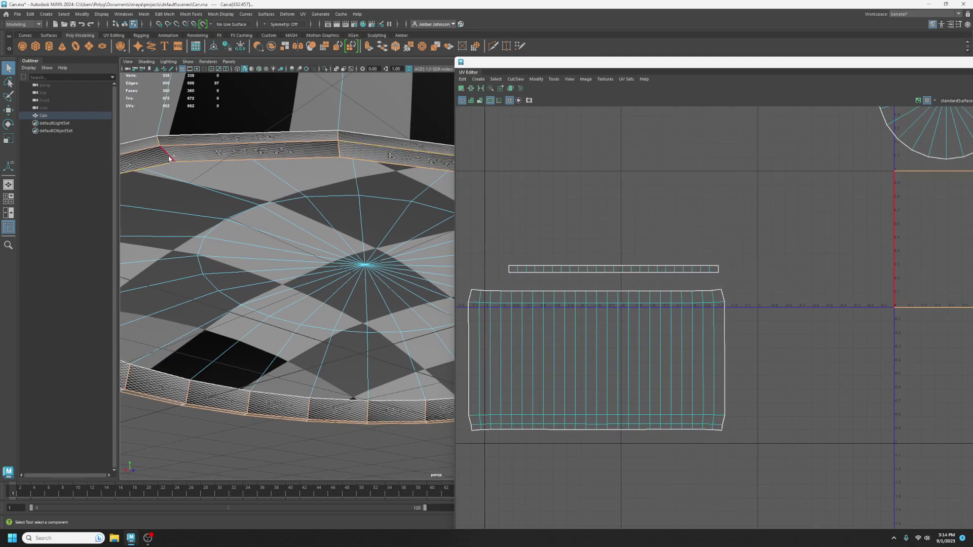
double_click(167, 154, "shift")
Deselect one crossing edge on each strip of the bottom rim, in line with the body's seam, to leave a single seam.
scroll(292, 258, "down", 3)
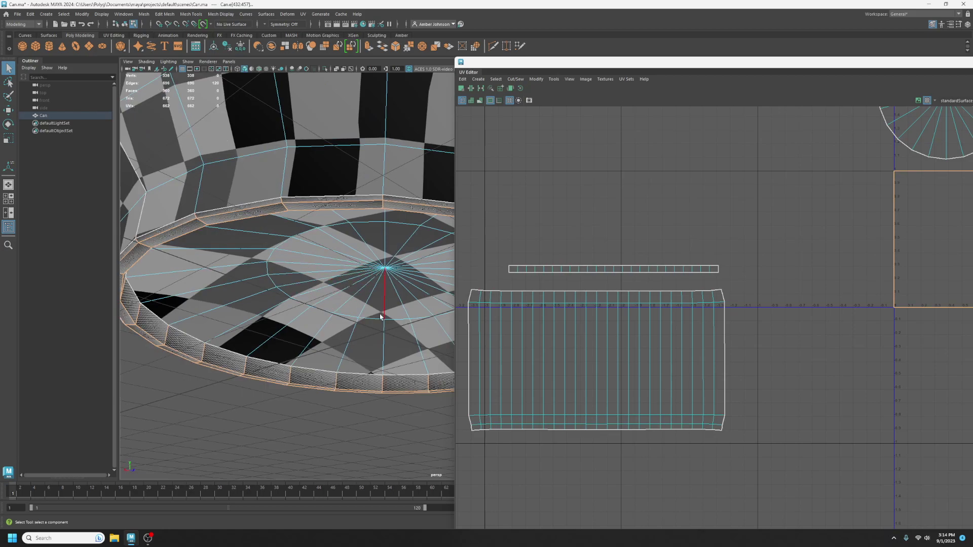
left_click_drag(347, 340, 394, 335, "alt")
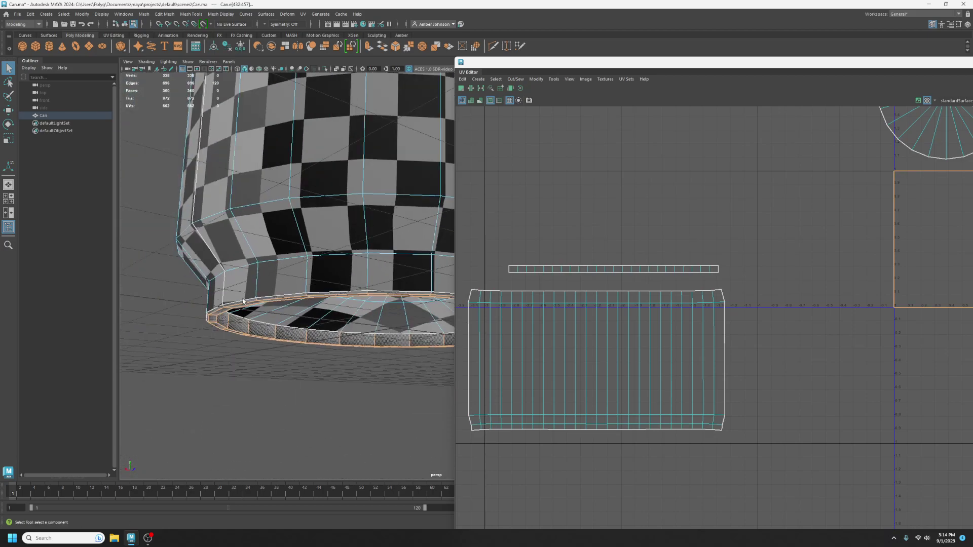
left_click_drag(243, 302, 285, 291, "alt")
scroll(264, 299, "up", 5)
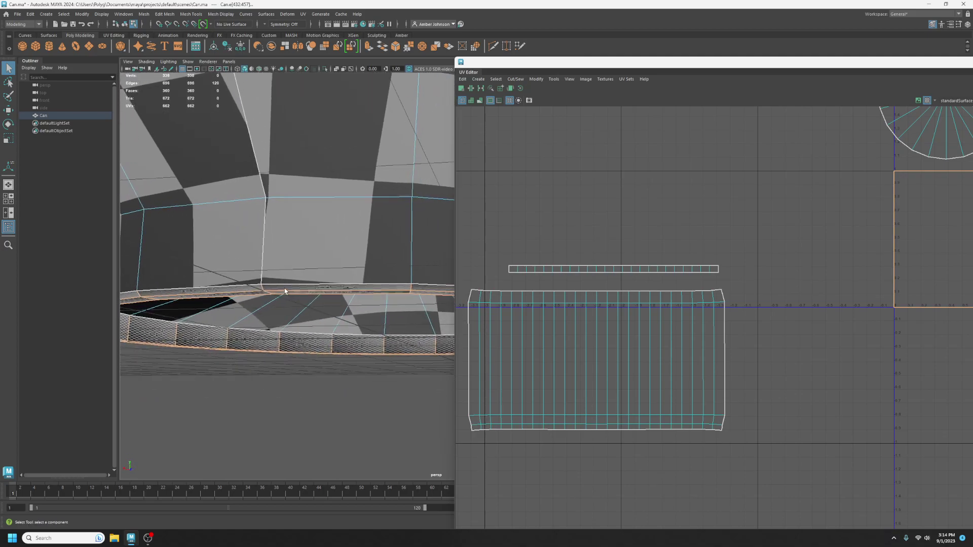
scroll(285, 292, "up", 2)
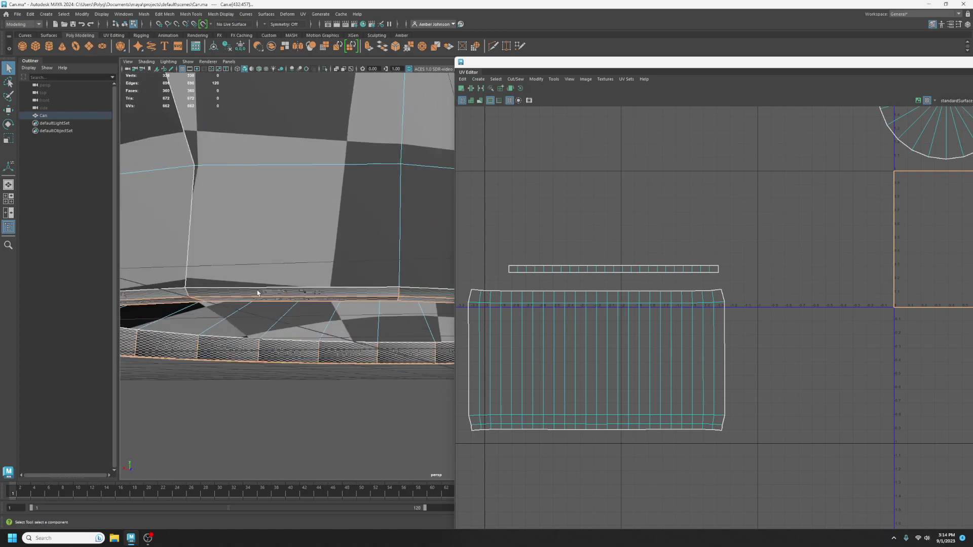
left_click(196, 303, "ctrl")
left_click(195, 301, "ctrl")
left_click_drag(298, 319, 304, 295, "alt")
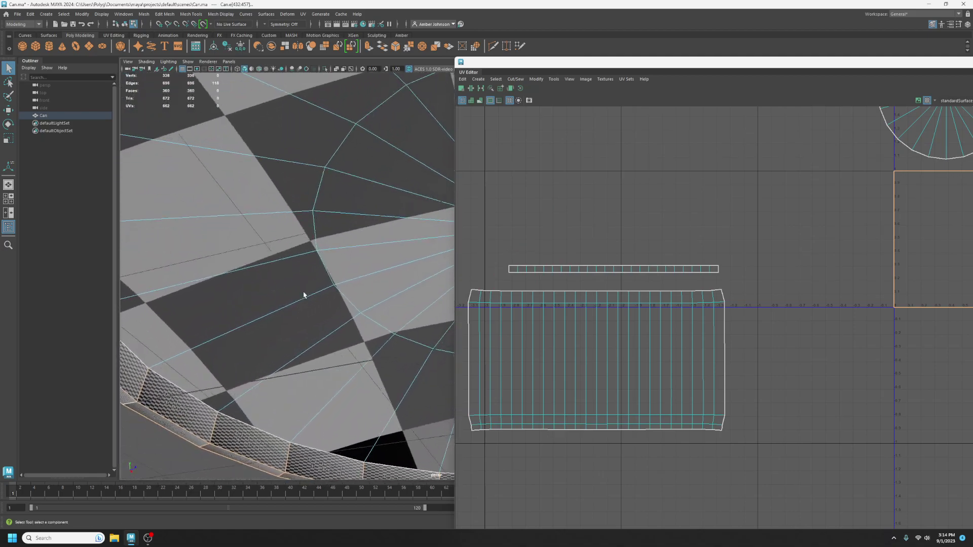
left_click(145, 384, "shift")
Stitch the bottom rim's unitized faces together along the selected edges, using the A to B direction.
left_click_drag(753, 66, 428, 33)
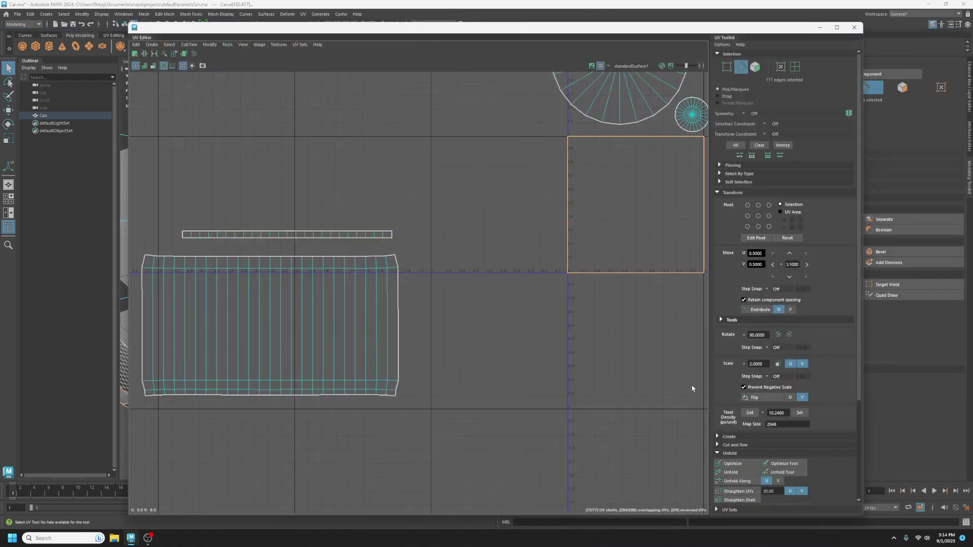
left_click(783, 445)
scroll(793, 442, "down", 3)
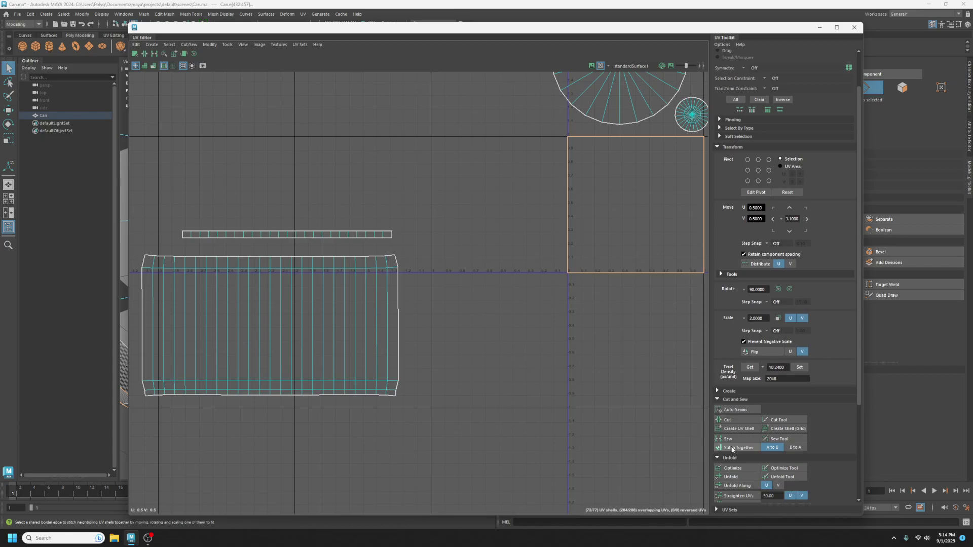
middle_click_drag(553, 313, 483, 330, "alt")
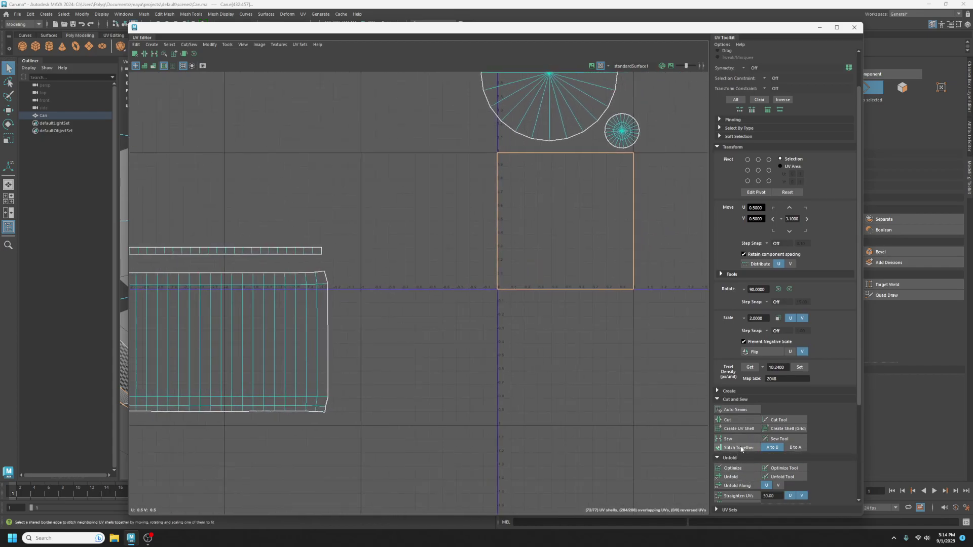
left_click(740, 448)
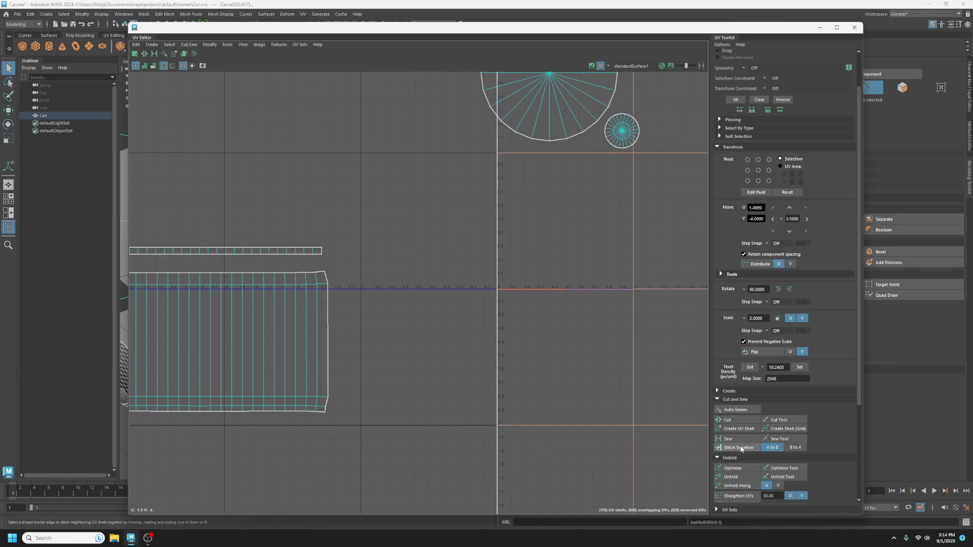
Select the bottom rim's stitched strip as a whole UV shell and check its checker pattern on the can model.
scroll(434, 307, "down", 10)
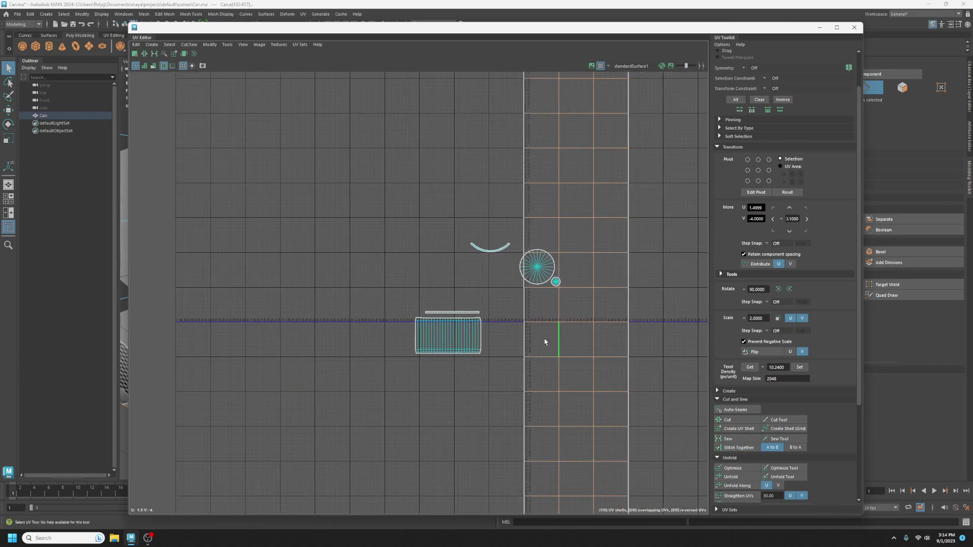
scroll(556, 353, "down", 3)
middle_click_drag(624, 398, 586, 319, "alt")
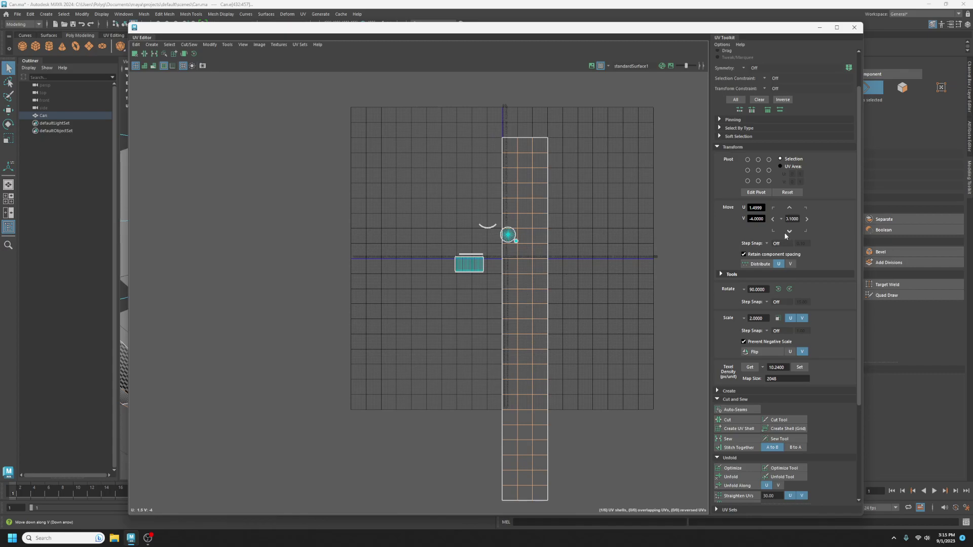
scroll(782, 191, "up", 2)
left_click(795, 66)
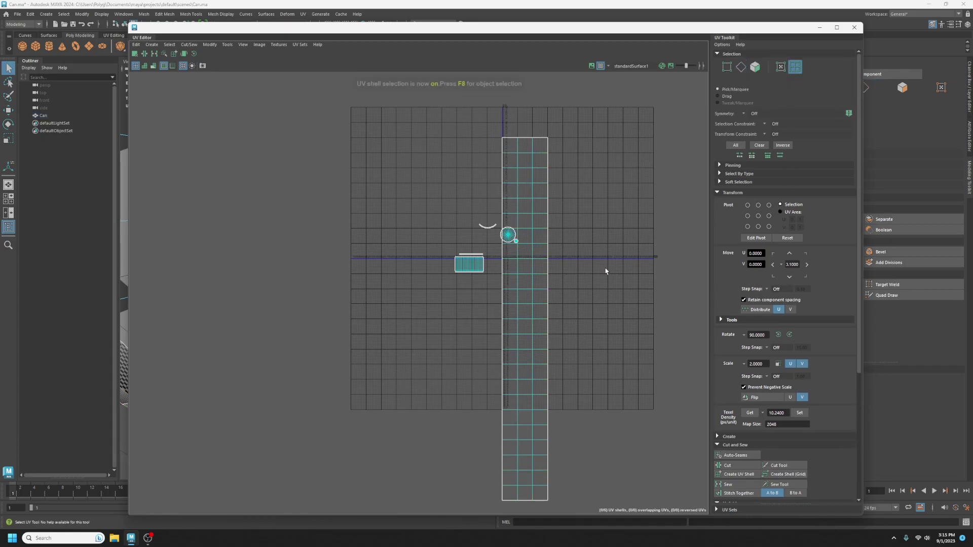
left_click(517, 310)
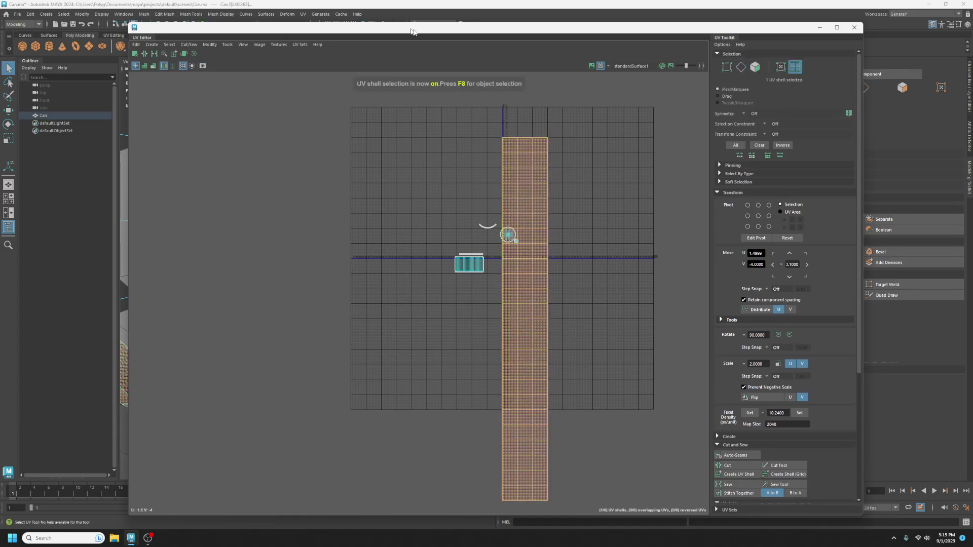
left_click_drag(413, 29, 923, 71)
left_click_drag(526, 295, 415, 253, "alt")
left_click_drag(414, 248, 405, 254, "alt")
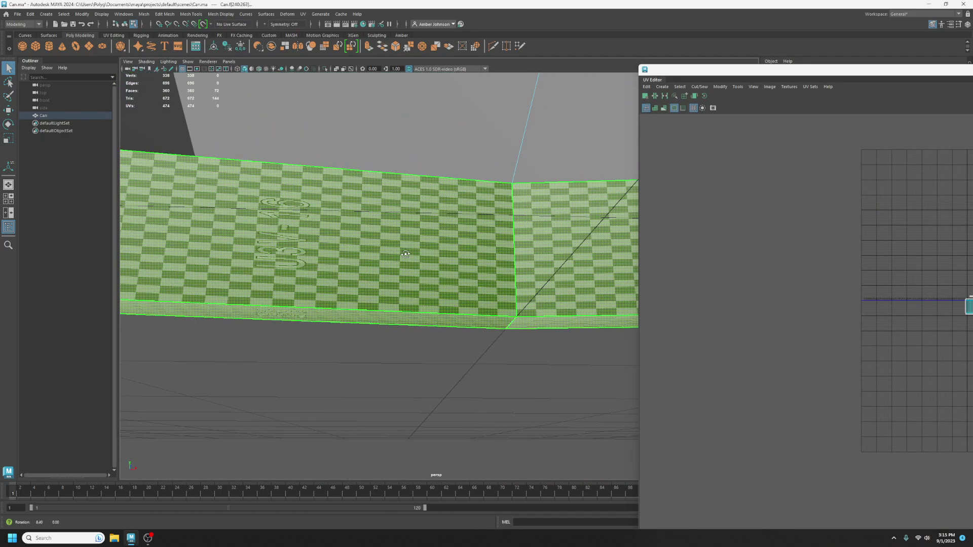
left_click_drag(869, 65, 388, 34)
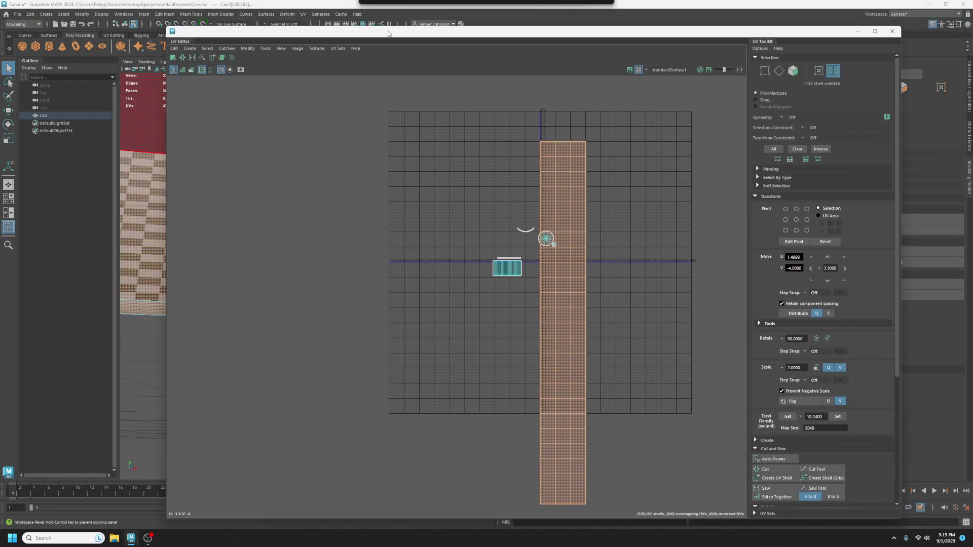
scroll(791, 324, "down", 5)
scroll(852, 362, "down", 3)
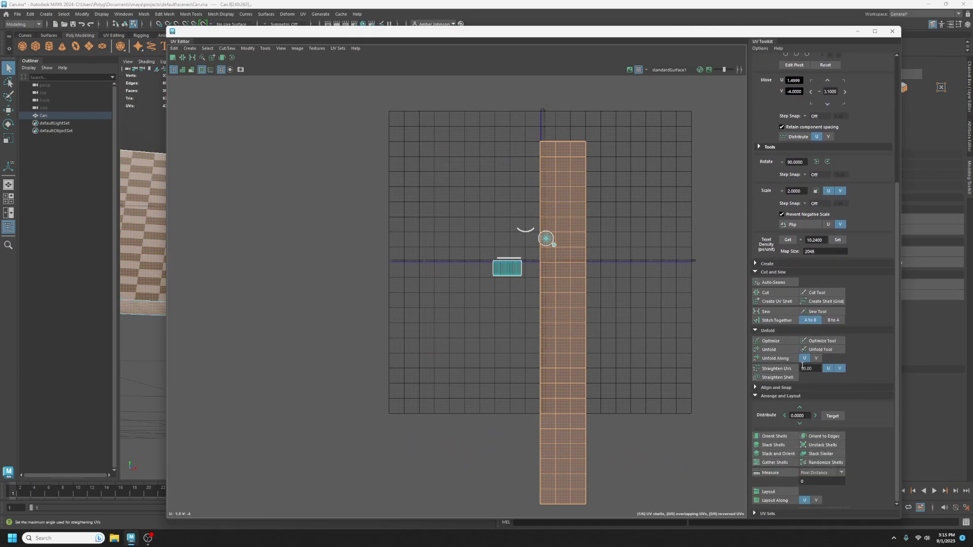
left_click(772, 350)
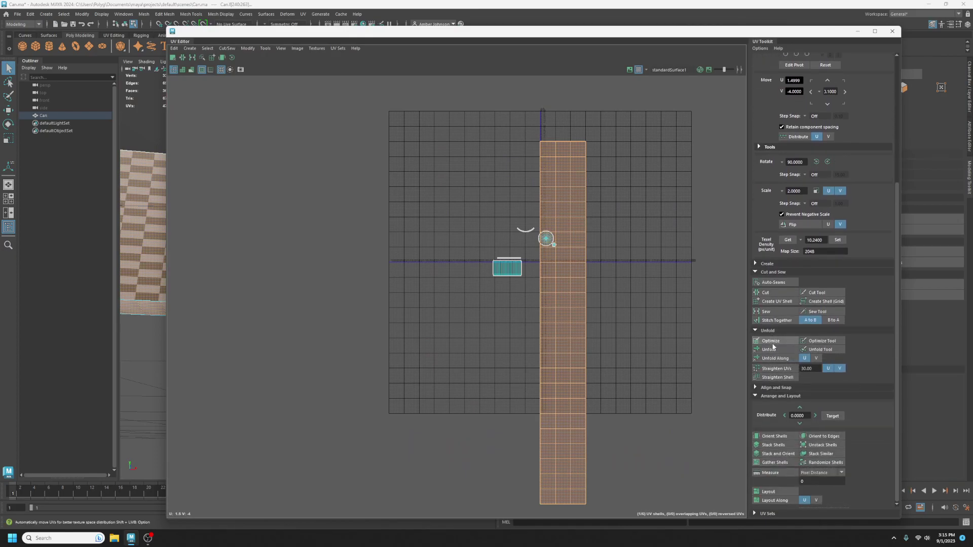
left_click(773, 346)
left_click(773, 344, "shift")
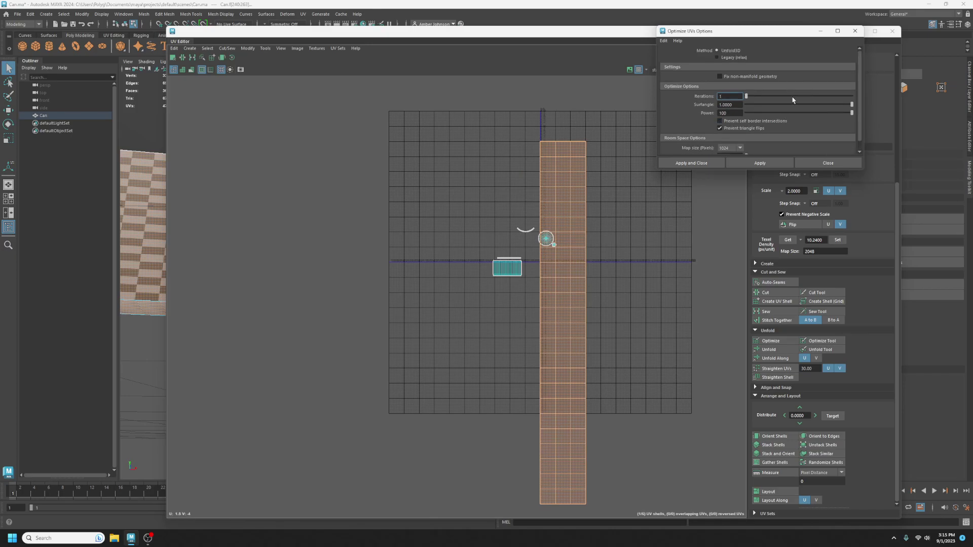
scroll(793, 100, "down", 1)
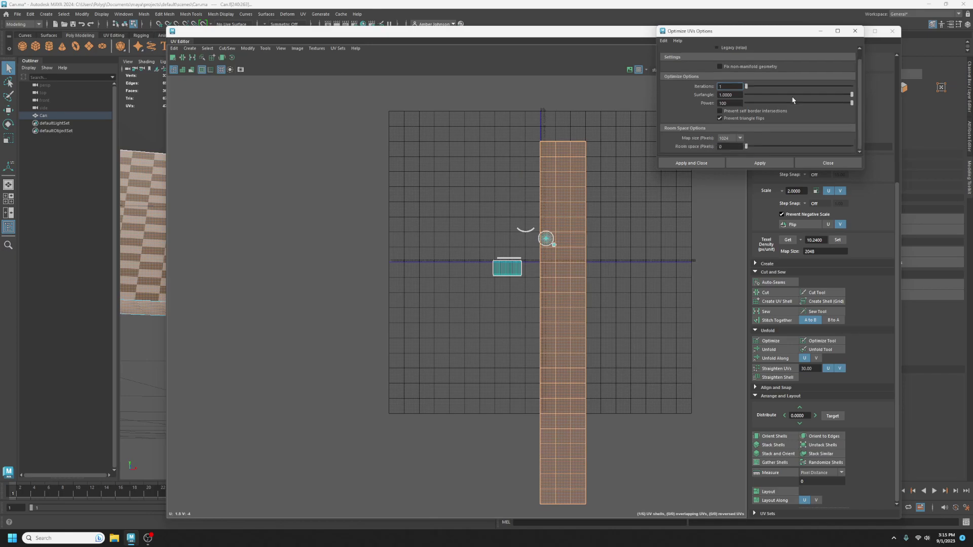
left_click(855, 31)
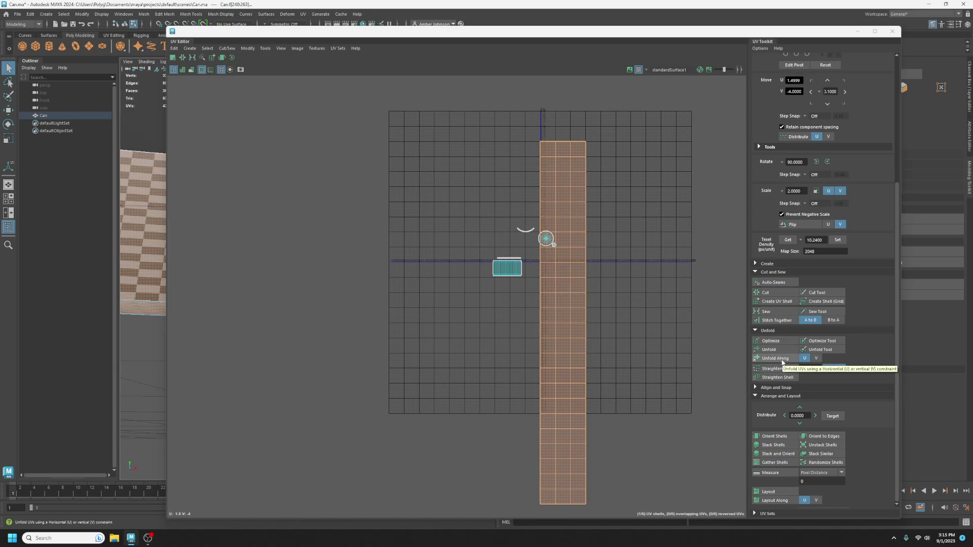
Try unfolding the bottom rim's strip along U, inspect its spacing, and undo the unfold.
left_click(817, 359)
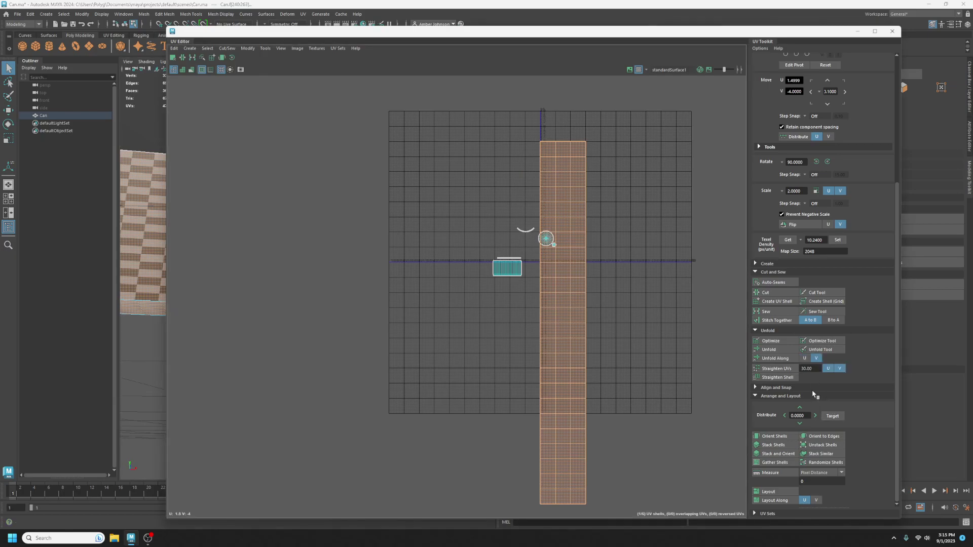
left_click(805, 359)
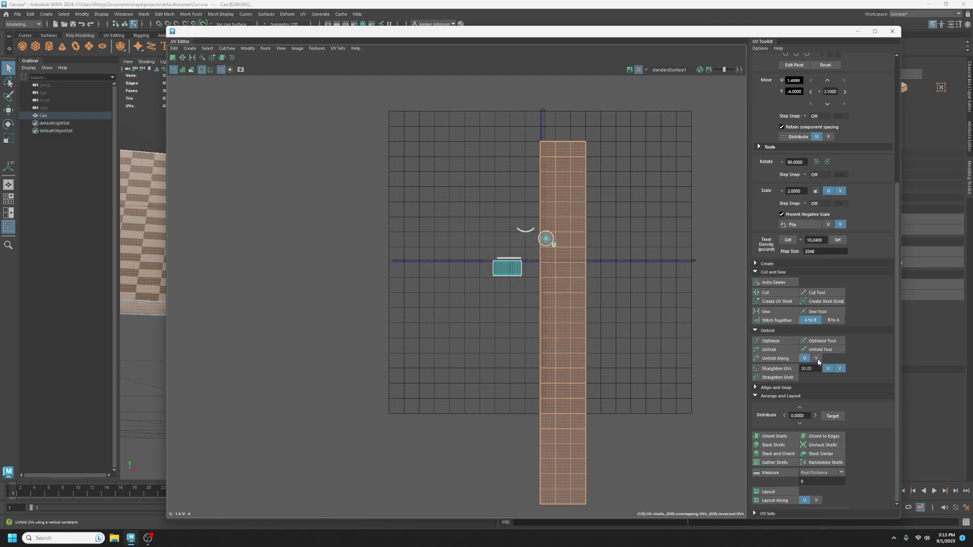
left_click(775, 358)
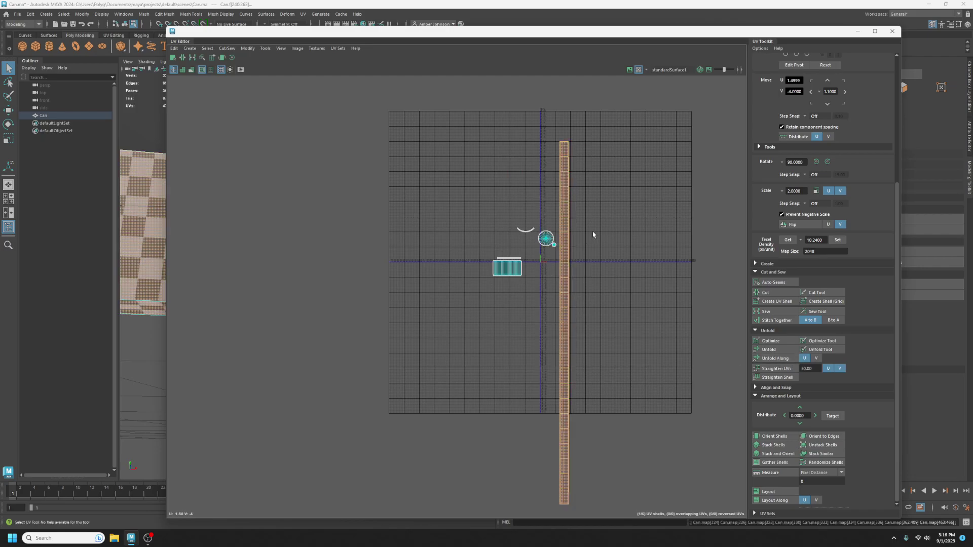
scroll(593, 235, "up", 4)
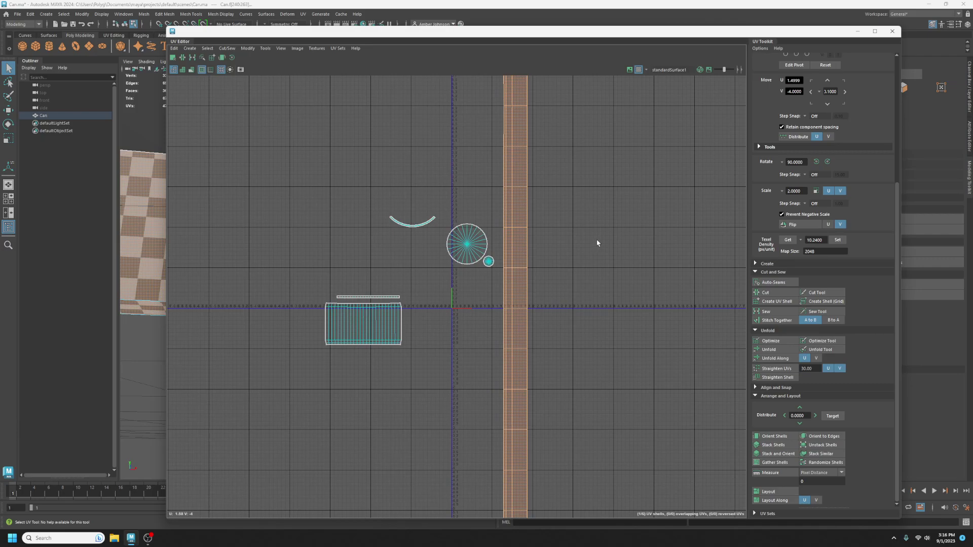
middle_click_drag(599, 210, 640, 441, "alt")
scroll(581, 281, "up", 3)
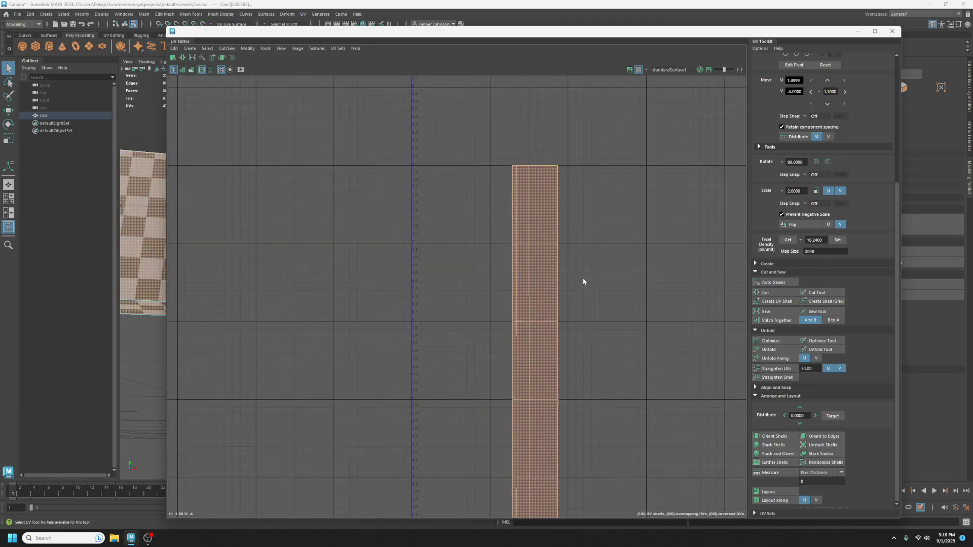
left_click(597, 314)
scroll(598, 317, "down", 8)
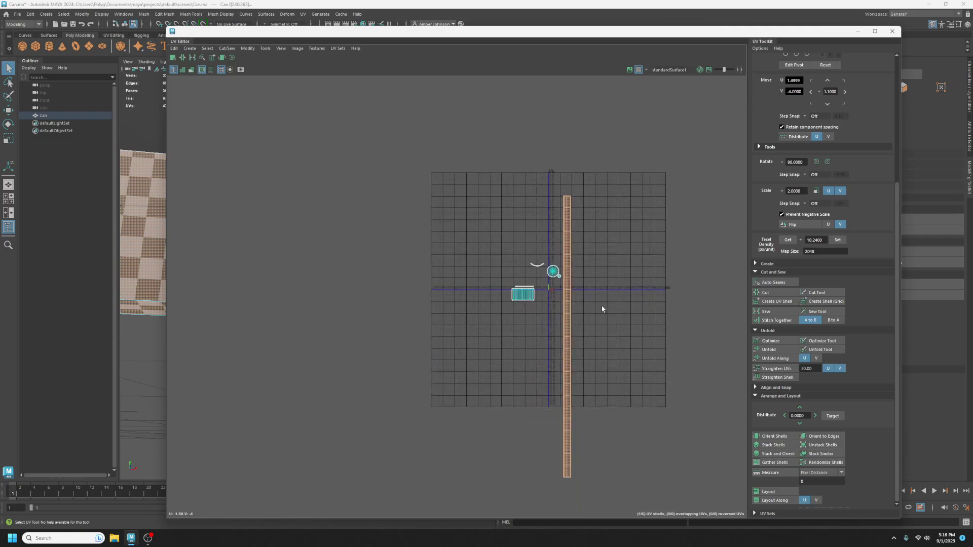
key("ctrl+z")
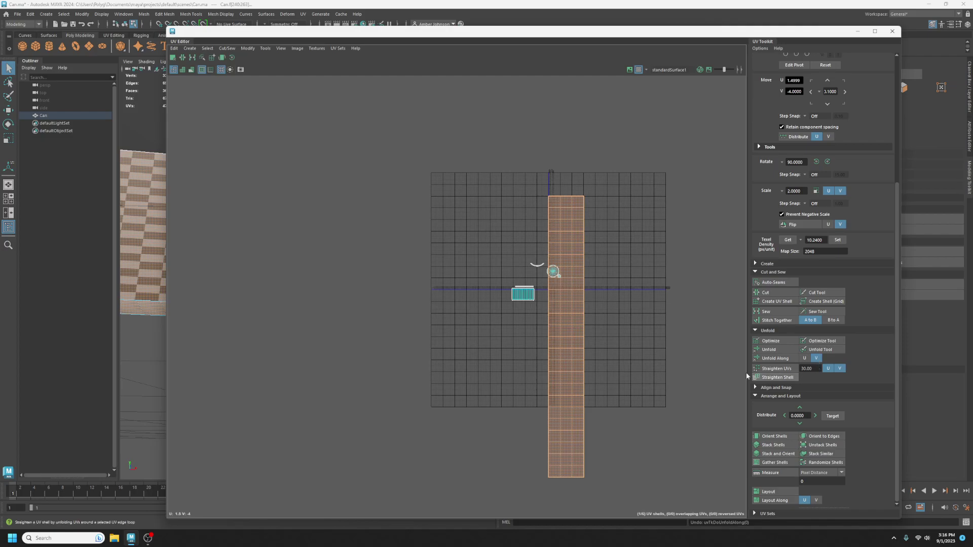
Unfold the bottom rim's strip along U and rotate it 90 degrees clockwise.
left_click(576, 355)
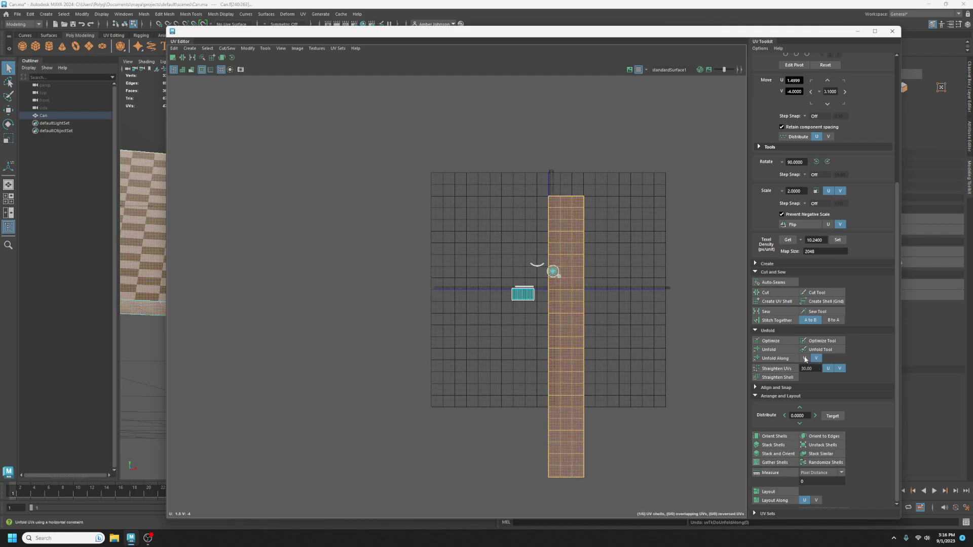
left_click(806, 359)
scroll(551, 280, "up", 3)
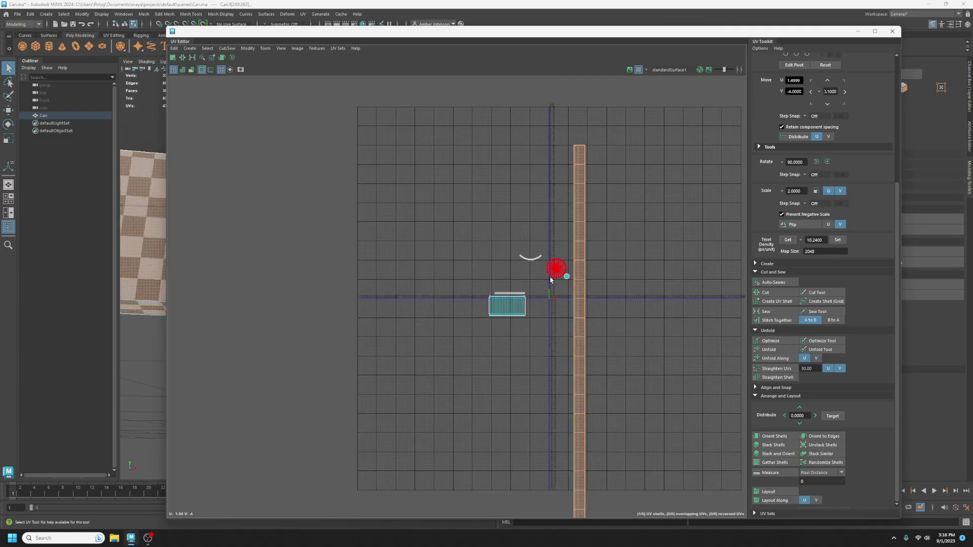
scroll(551, 280, "up", 2)
left_click(827, 161)
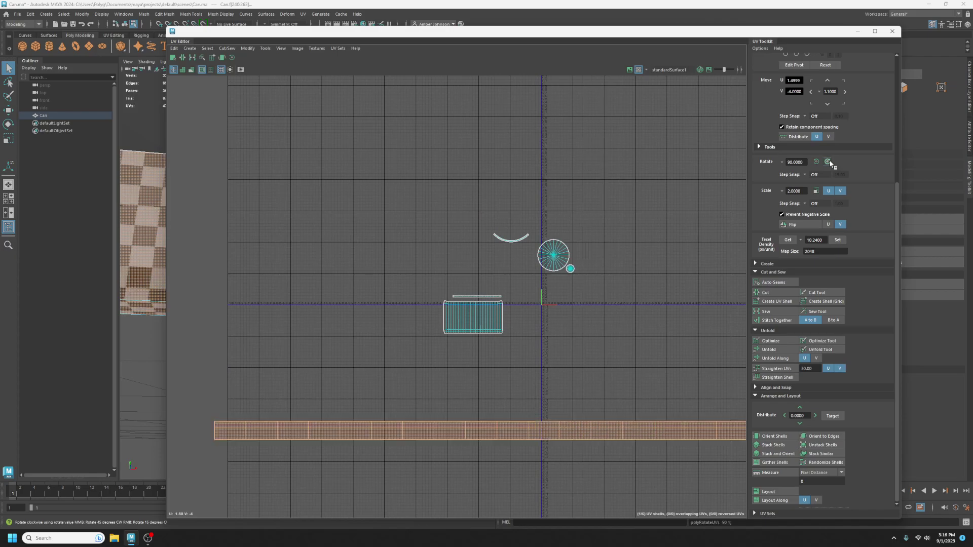
Scale the horizontal bottom rim strip down uniformly and move it up just below the circular shells.
key("e")
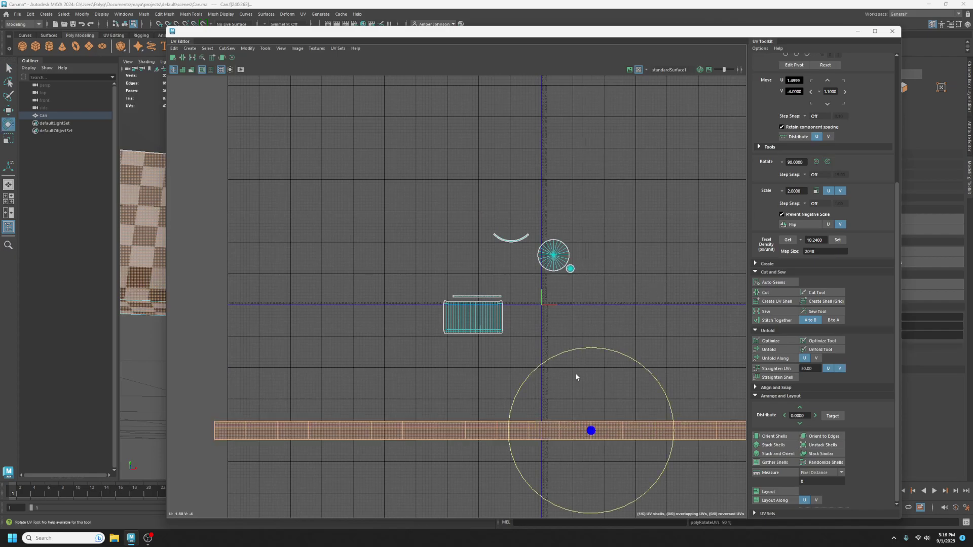
key("r")
left_click_drag(591, 431, 537, 463)
middle_click_drag(537, 463, 517, 482)
key("w")
left_click_drag(599, 421, 573, 296)
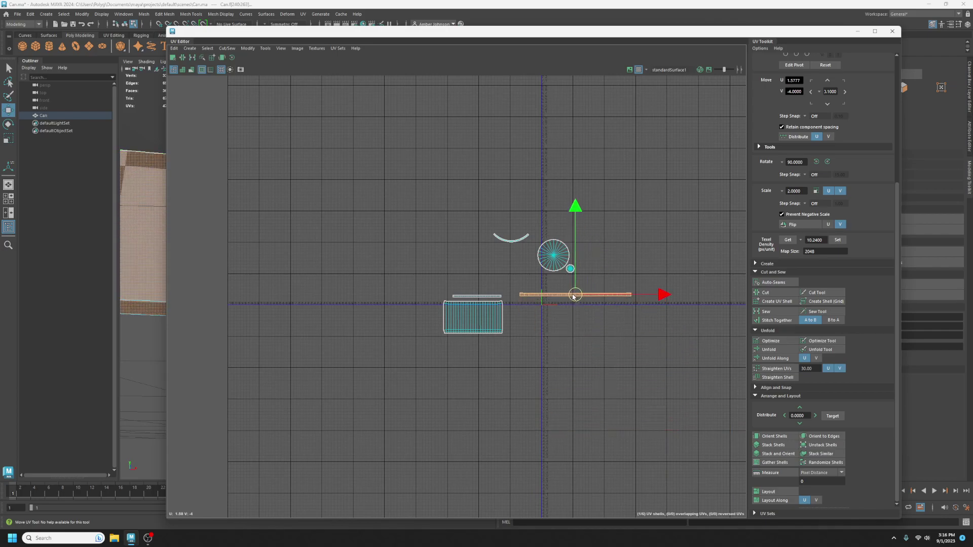
Scale the bottom rim strip down further and place it above the other straight strip over the can body shell.
scroll(573, 295, "up", 4)
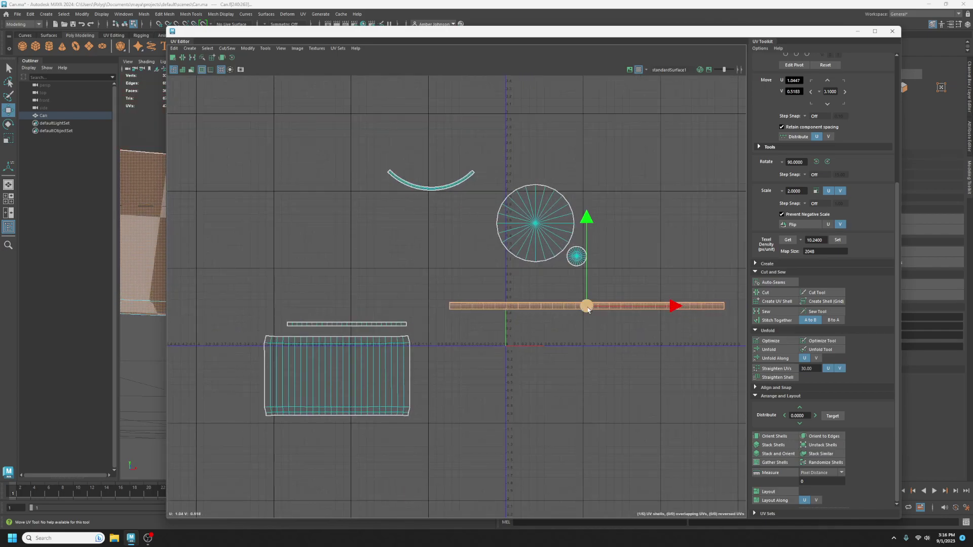
key("e")
key("r")
middle_click_drag(587, 310, 528, 374)
key("w")
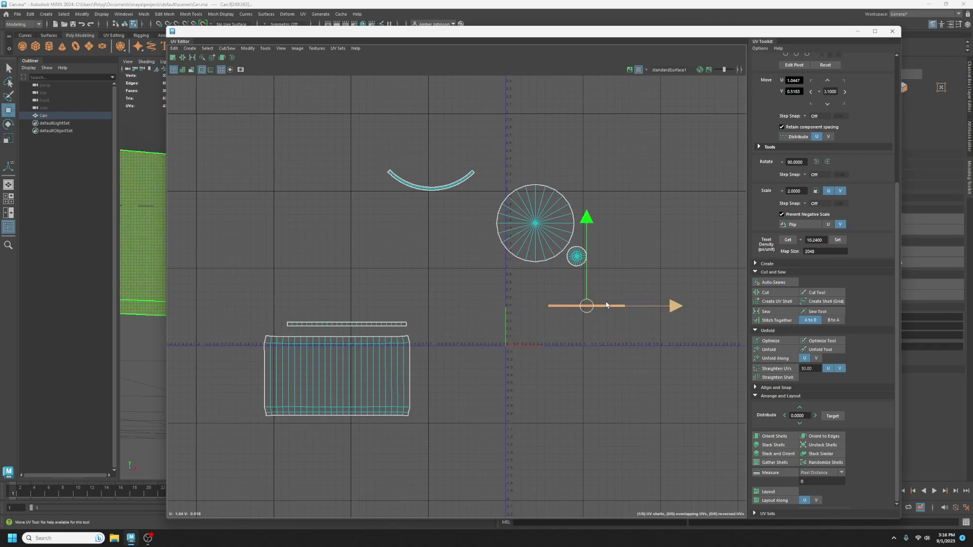
middle_click_drag(607, 305, 341, 308)
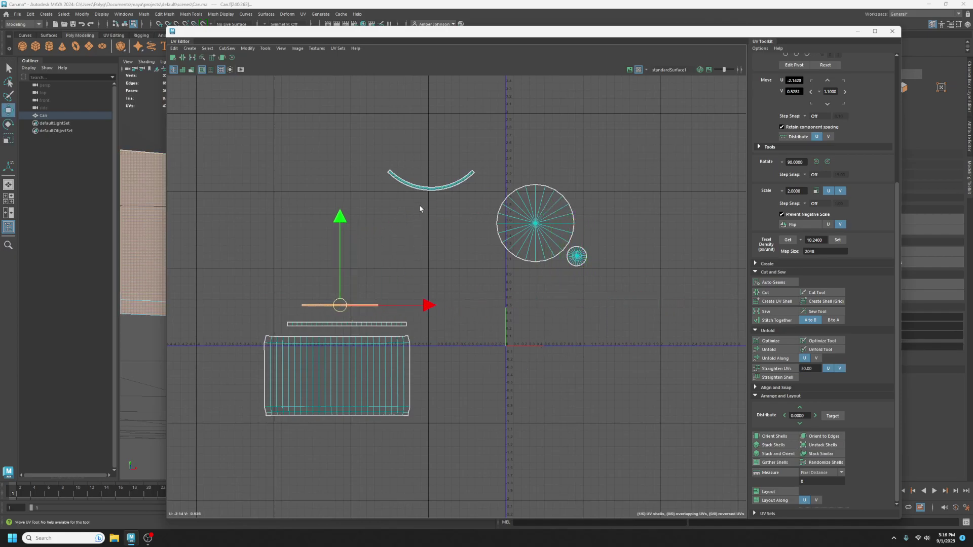
Move the remaining curved shell into the 0 to 1 UV tile below the circular shells and unitize it.
left_click(426, 189)
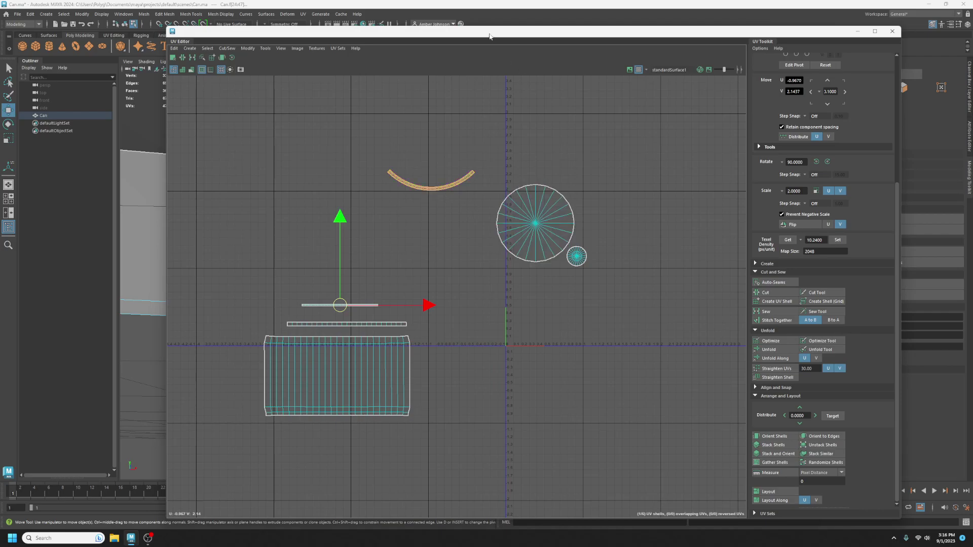
left_click_drag(489, 37, 453, 29)
left_click(394, 178)
left_click_drag(394, 170, 505, 303)
scroll(507, 299, "up", 4)
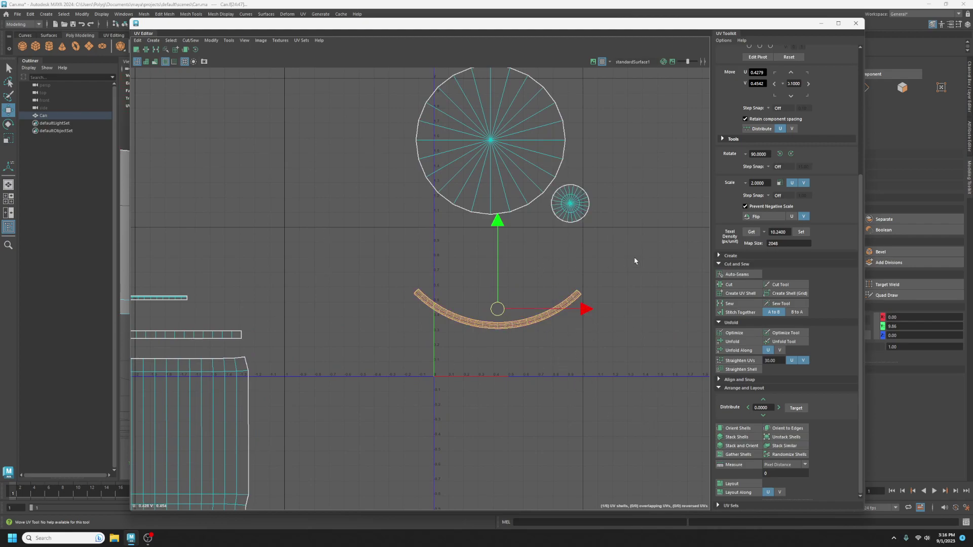
left_click(211, 41)
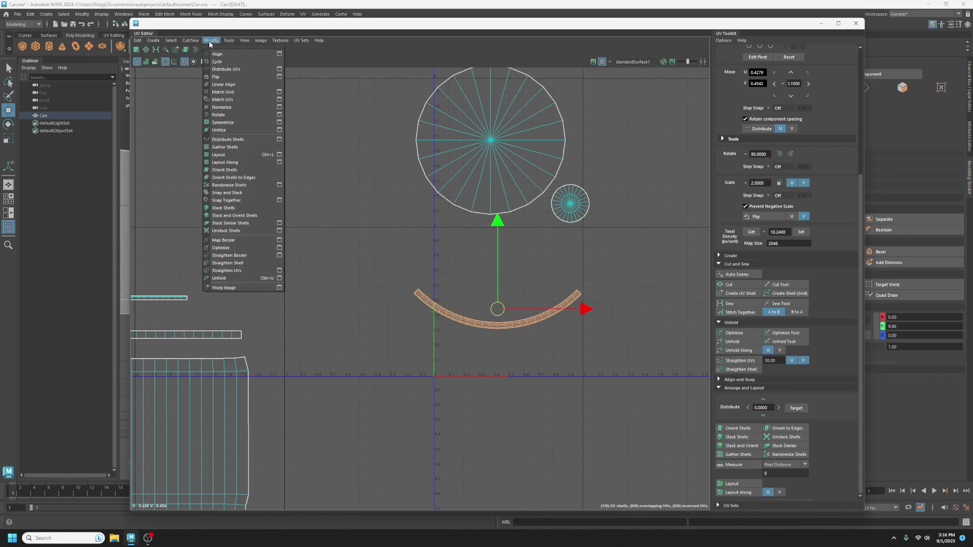
left_click(230, 130)
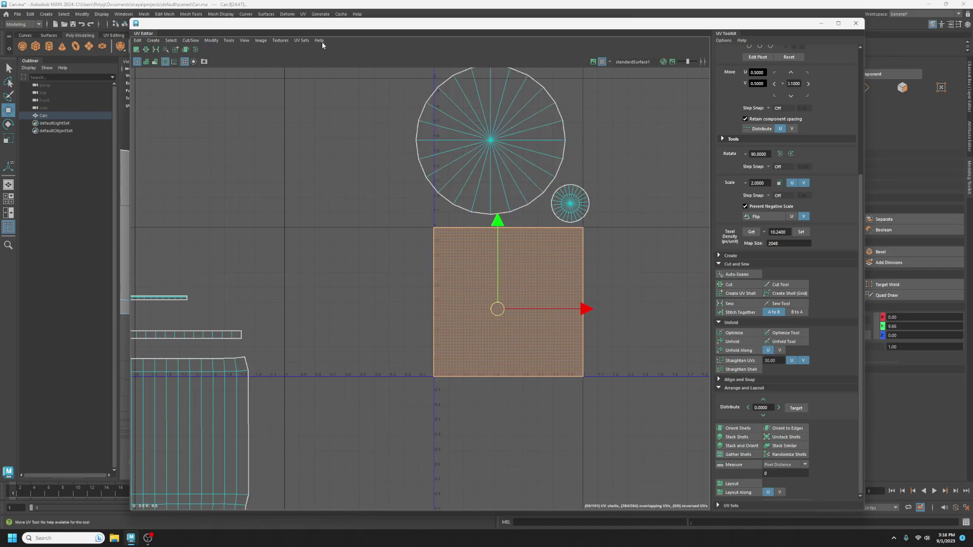
Switch to edge selection and select all edges of the unitized square shell.
scroll(781, 131, "up", 5)
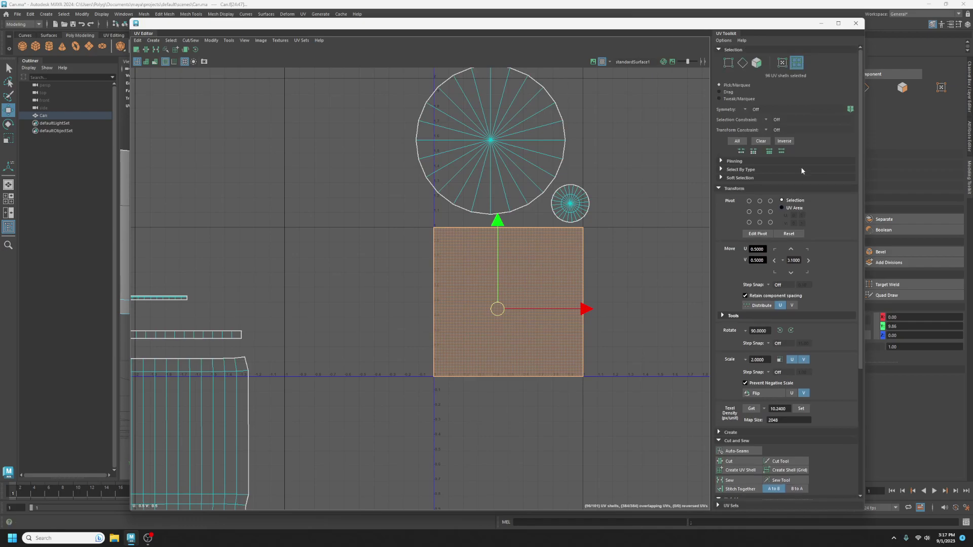
left_click(743, 62)
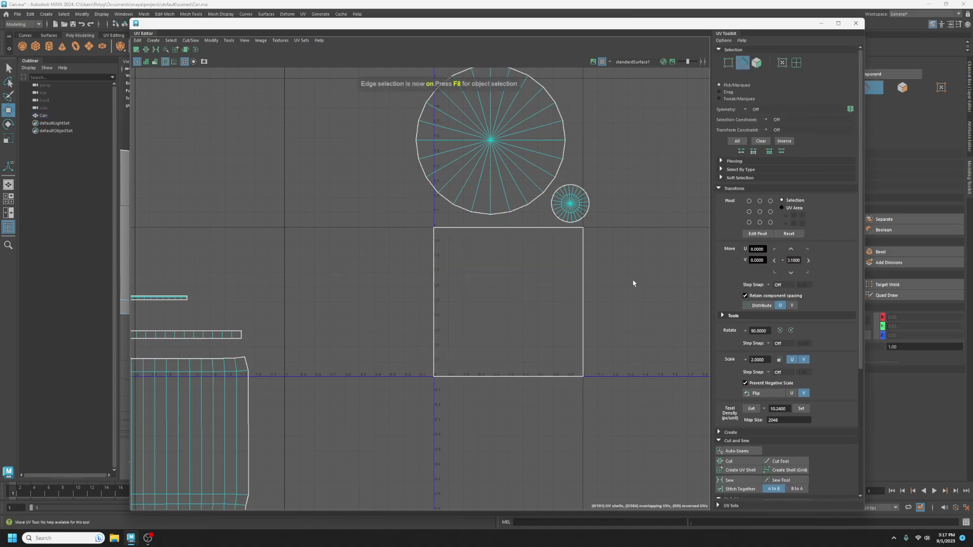
left_click_drag(491, 32, 683, 47)
left_click_drag(596, 460, 819, 243)
scroll(464, 471, "down", 2)
middle_click_drag(493, 476, 556, 431, "alt")
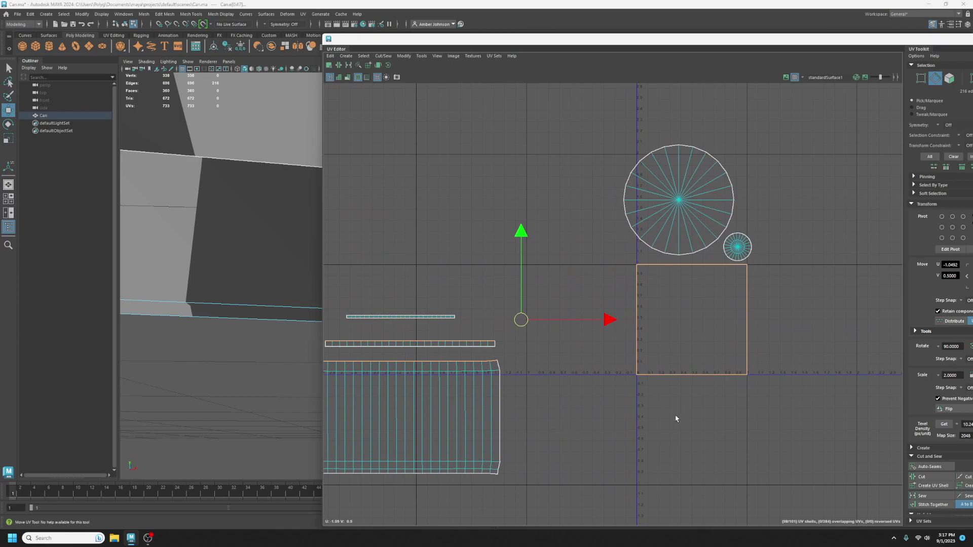
left_click(631, 414)
left_click_drag(574, 428, 786, 264)
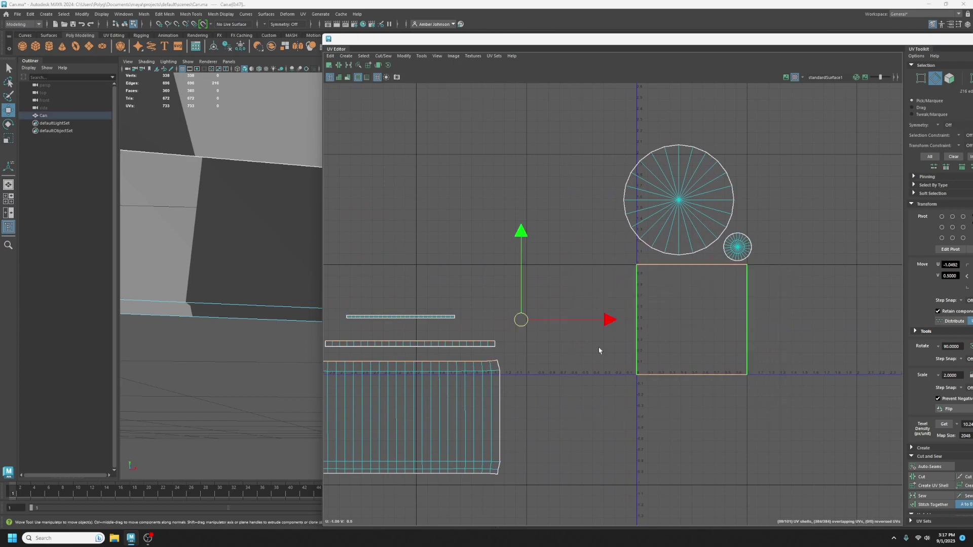
middle_click_drag(500, 459, 561, 444, "alt")
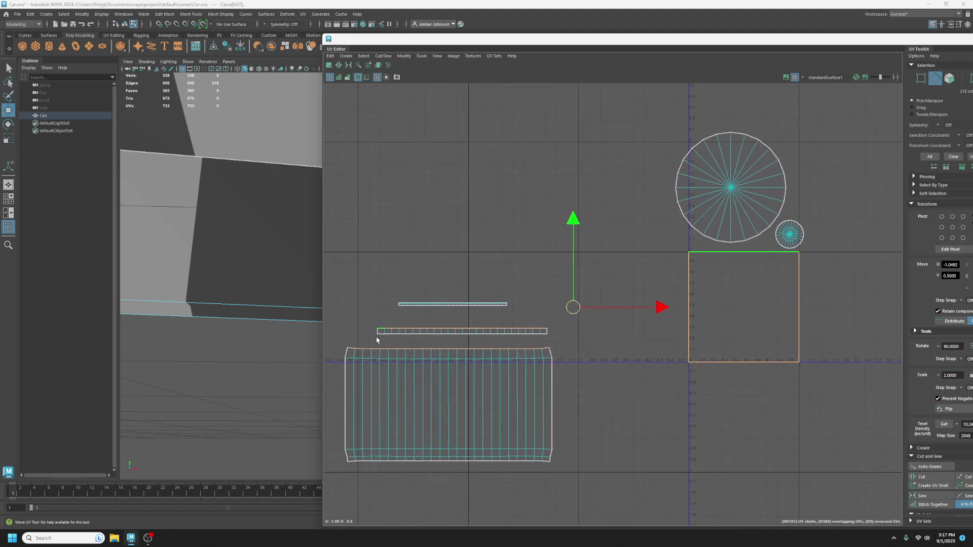
Remove the edges of the two straight strips and the can body from the selection and uncover the can in the viewport.
middle_click_drag(591, 365, 645, 344, "alt")
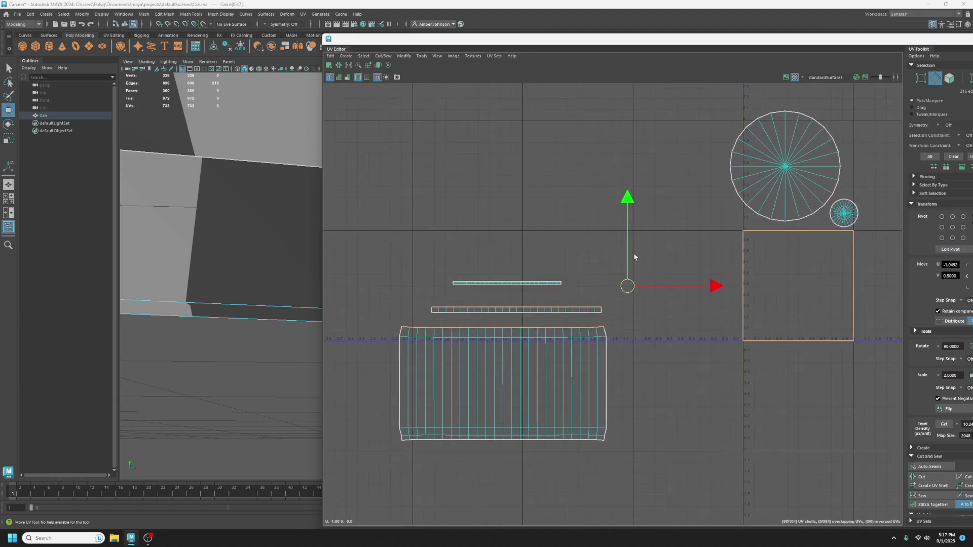
left_click_drag(366, 258, 624, 351, "ctrl")
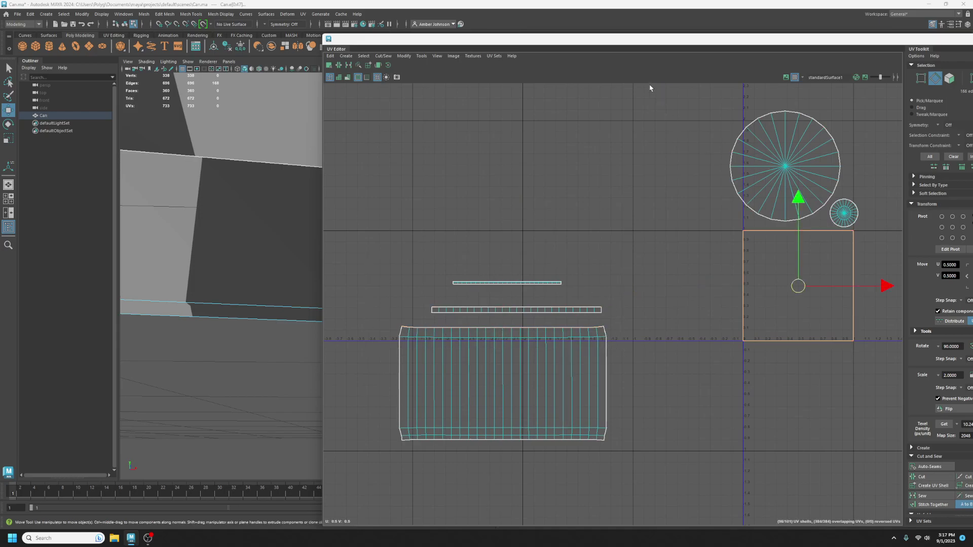
left_click_drag(620, 44, 945, 226)
scroll(357, 306, "down", 10)
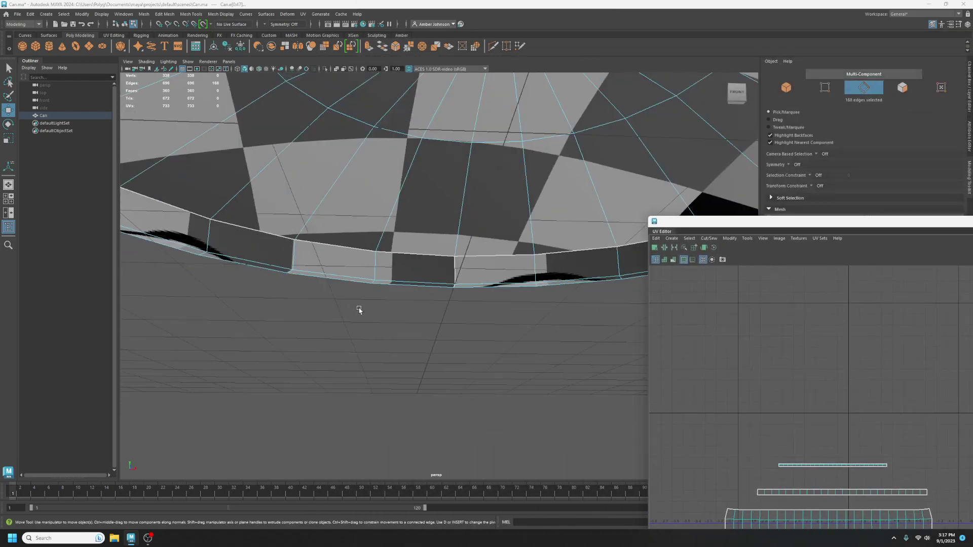
Deselect one short cross edge on the inner side of the can's top rim.
left_click_drag(402, 315, 430, 275, "alt")
scroll(429, 275, "up", 3)
middle_click_drag(417, 312, 456, 259, "alt")
left_click_drag(350, 263, 421, 261, "alt")
middle_click_drag(504, 273, 392, 298, "alt")
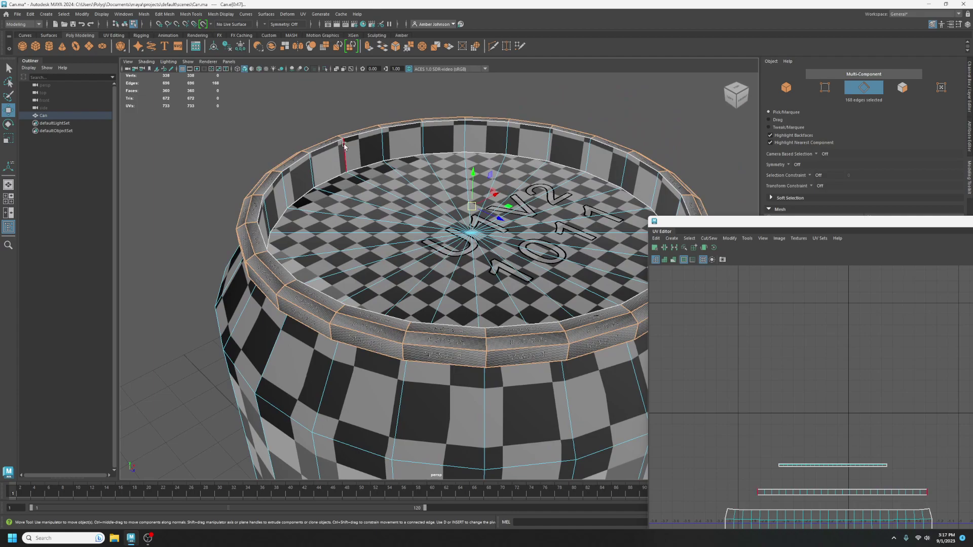
scroll(358, 163, "up", 2)
middle_click_drag(354, 180, 339, 274, "alt")
key("q")
scroll(316, 225, "up", 2)
scroll(342, 269, "up", 5)
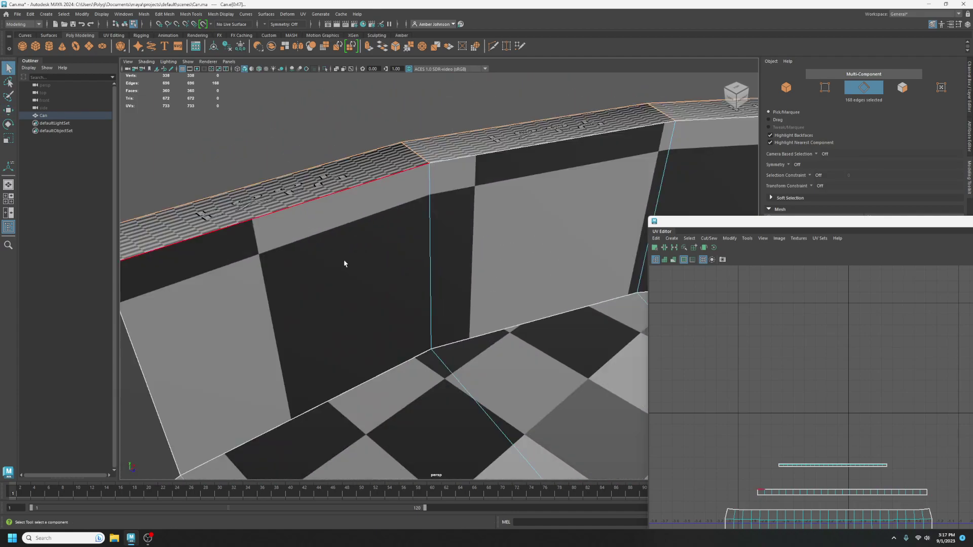
scroll(333, 258, "down", 3)
left_click(276, 266, "ctrl")
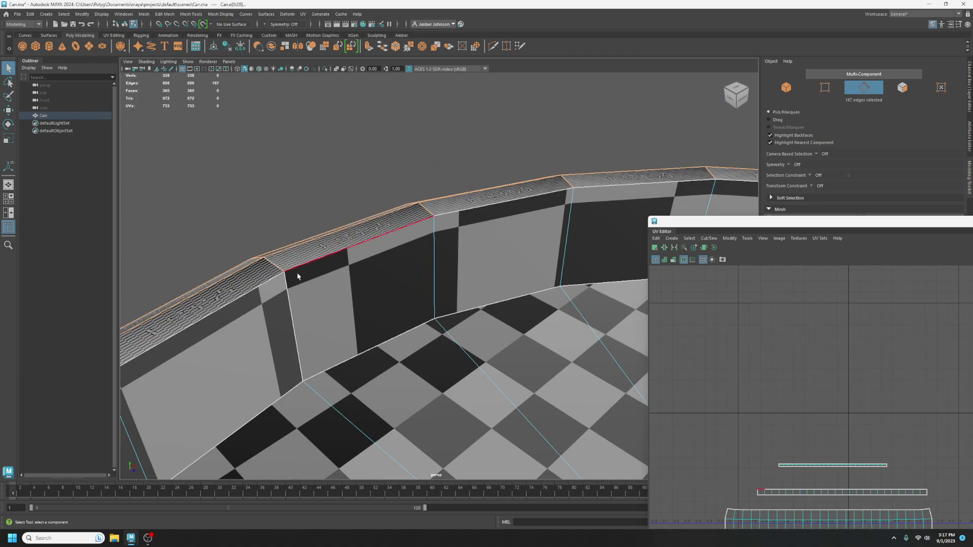
Deselect the remaining short cross edges in the same column, down to the outer underside of the top rim, leaving a seam there.
scroll(326, 264, "down", 4)
left_click_drag(377, 306, 417, 311, "alt")
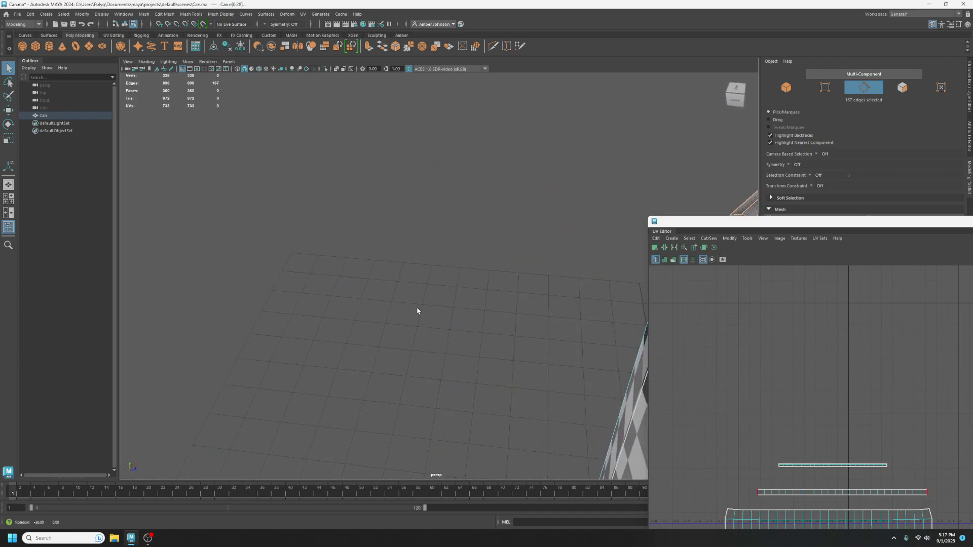
middle_click_drag(417, 310, 324, 296, "alt")
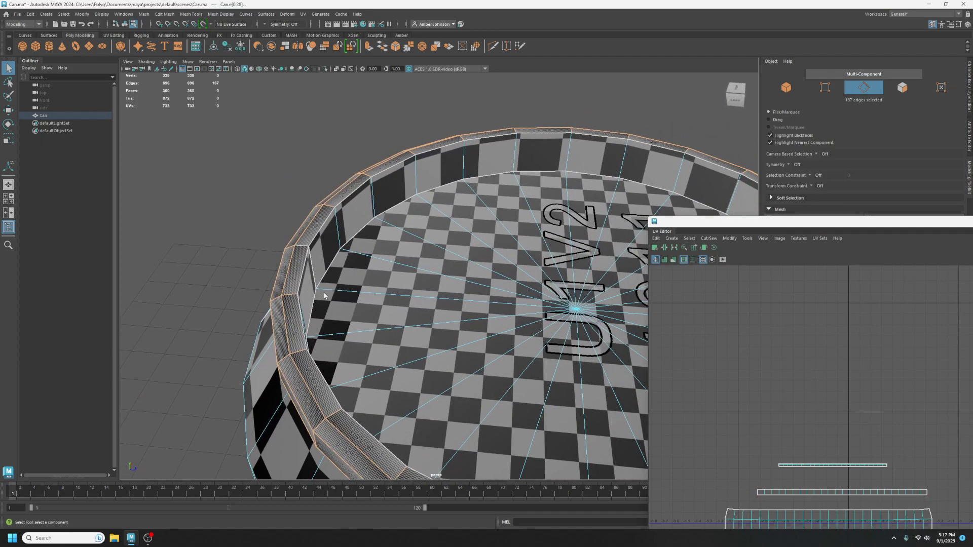
left_click(290, 249, "ctrl")
left_click_drag(344, 289, 376, 280, "alt")
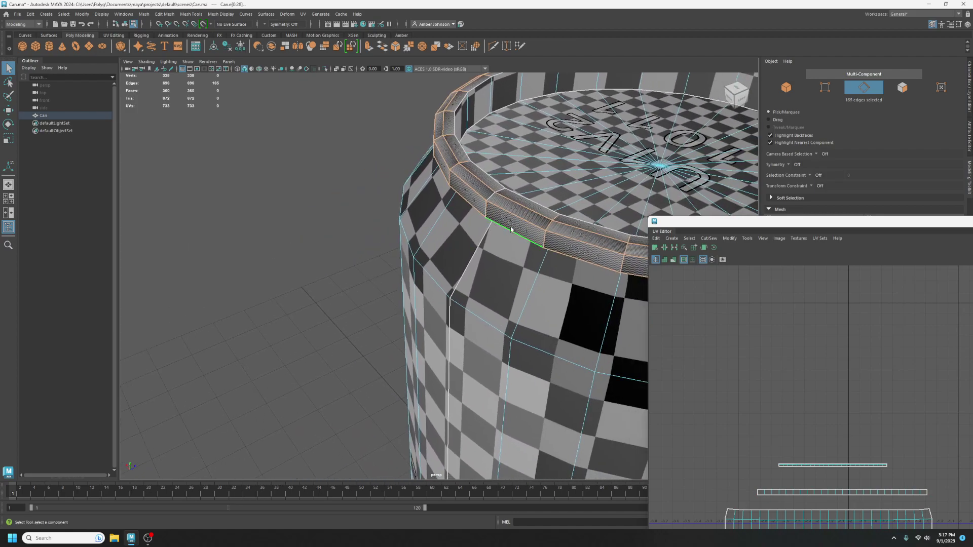
middle_click_drag(511, 230, 445, 299, "alt")
left_click_drag(445, 299, 467, 256, "alt")
middle_click_drag(490, 172, 420, 418, "alt")
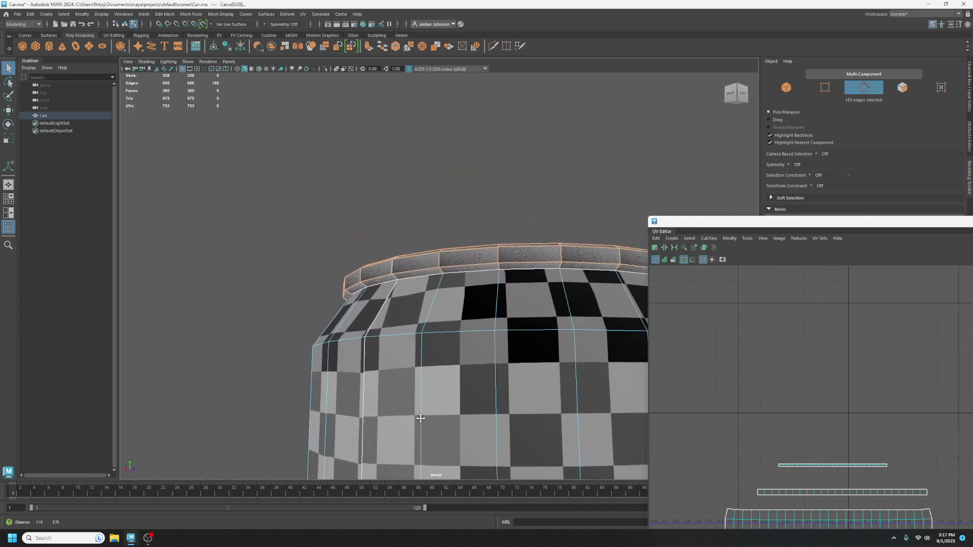
left_click_drag(421, 418, 384, 369, "alt")
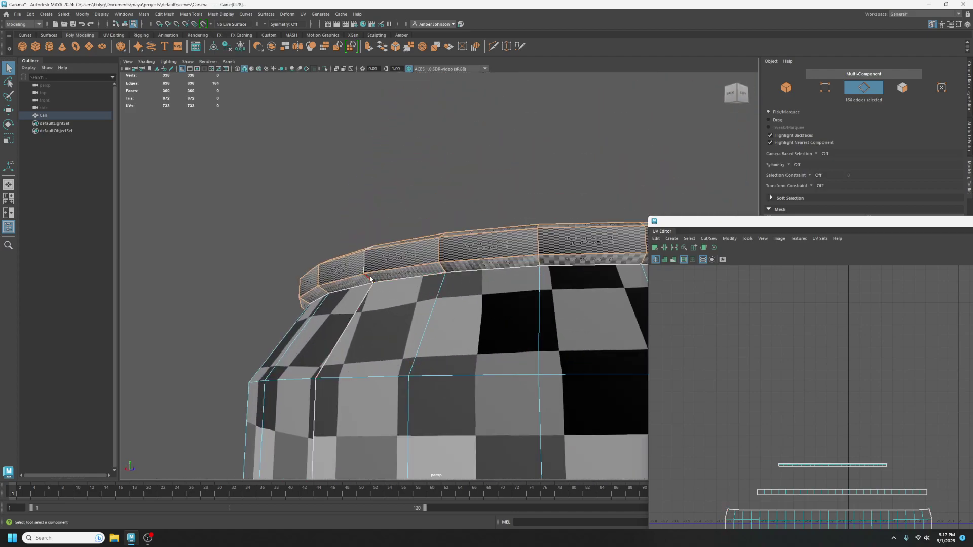
Bring back the UV Editor and stitch the selected top rim edges together.
left_click_drag(787, 226, 267, 30)
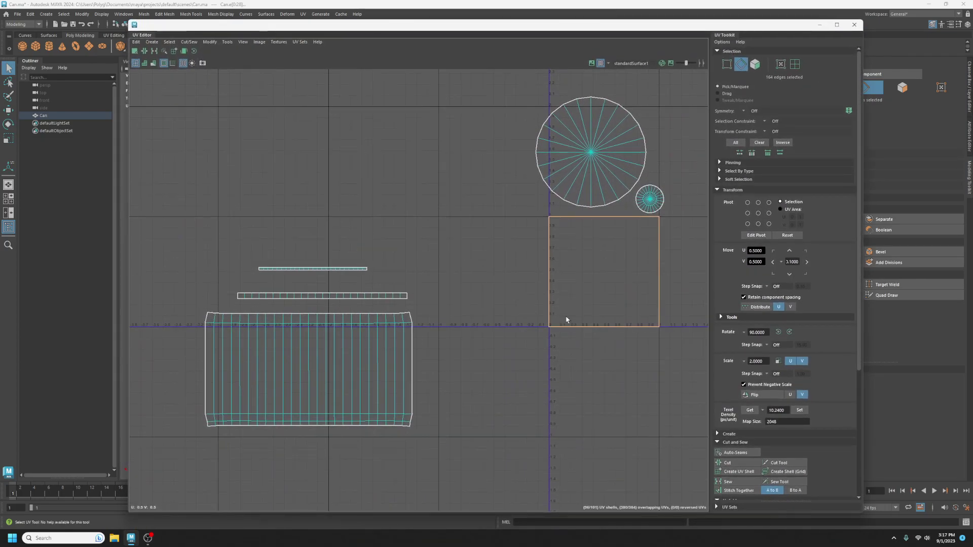
scroll(790, 356, "down", 3)
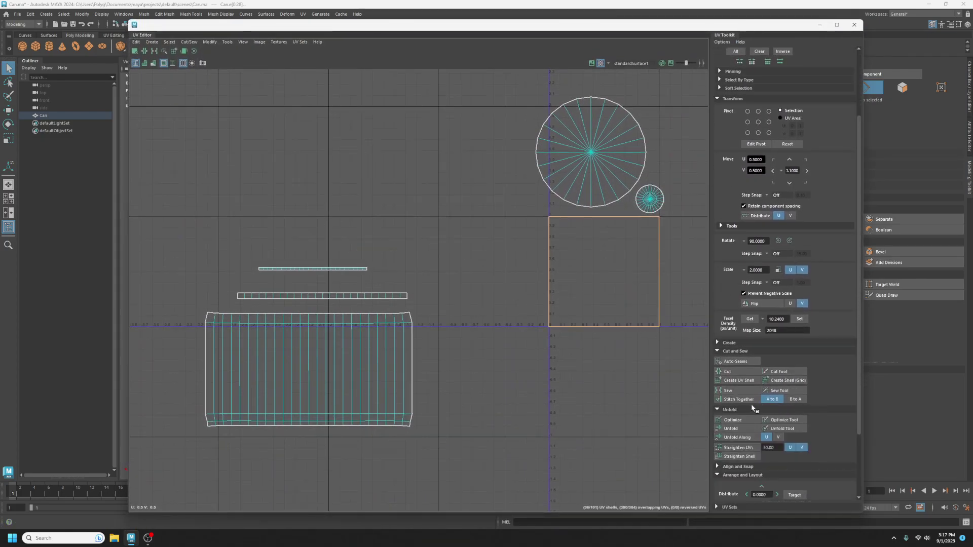
left_click(745, 400)
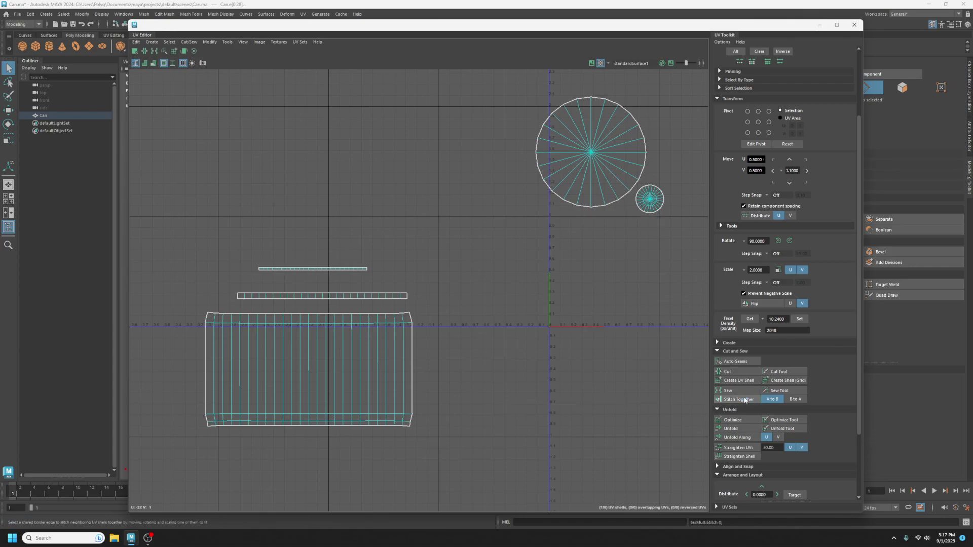
Select the stitched top rim shell in UV shell mode and move it horizontally to about U 2.78, over the other shells.
scroll(531, 339, "down", 8)
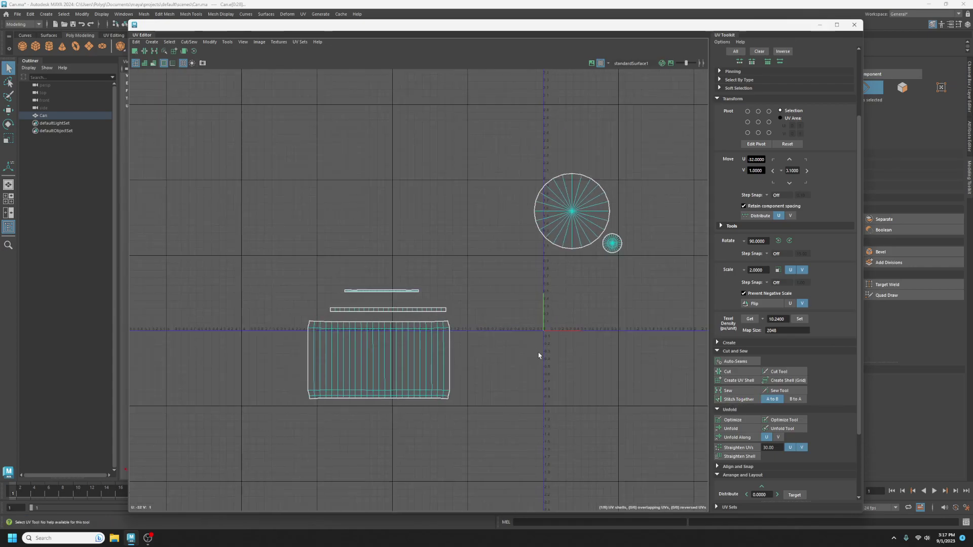
middle_click_drag(262, 367, 509, 359, "alt")
scroll(369, 329, "down", 1)
scroll(798, 179, "up", 3)
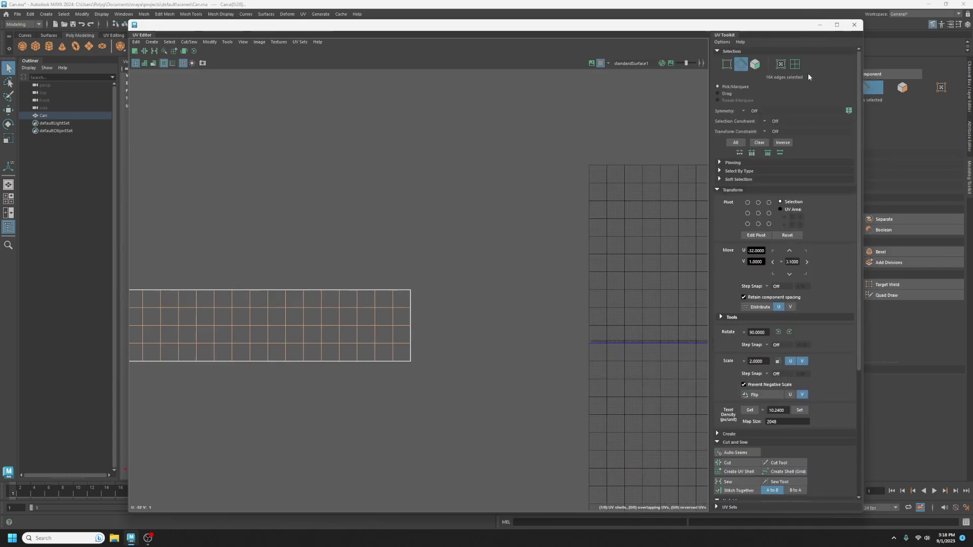
left_click(794, 64)
left_click(282, 339)
key("w")
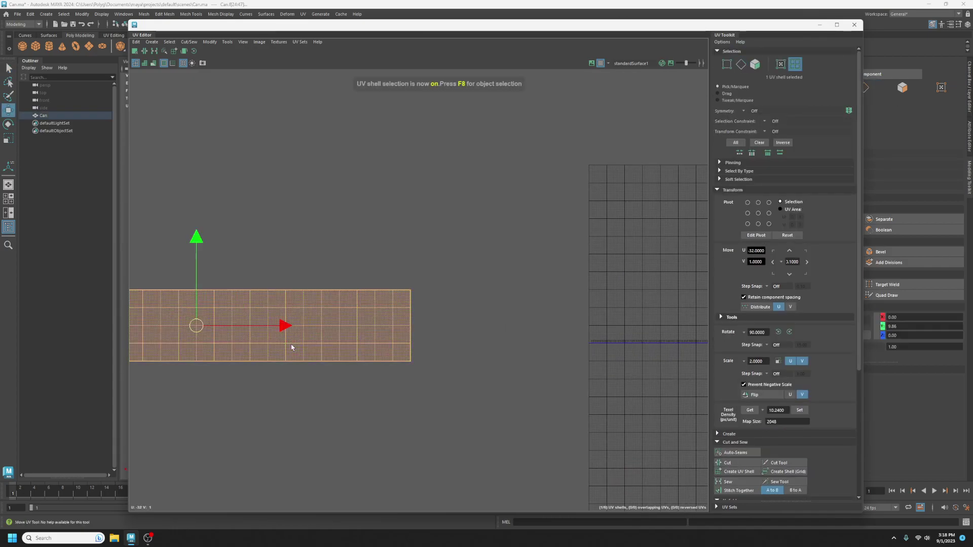
left_click_drag(283, 327, 756, 326)
Unfold the top rim strip along V only.
middle_click_drag(503, 414, 266, 392, "alt")
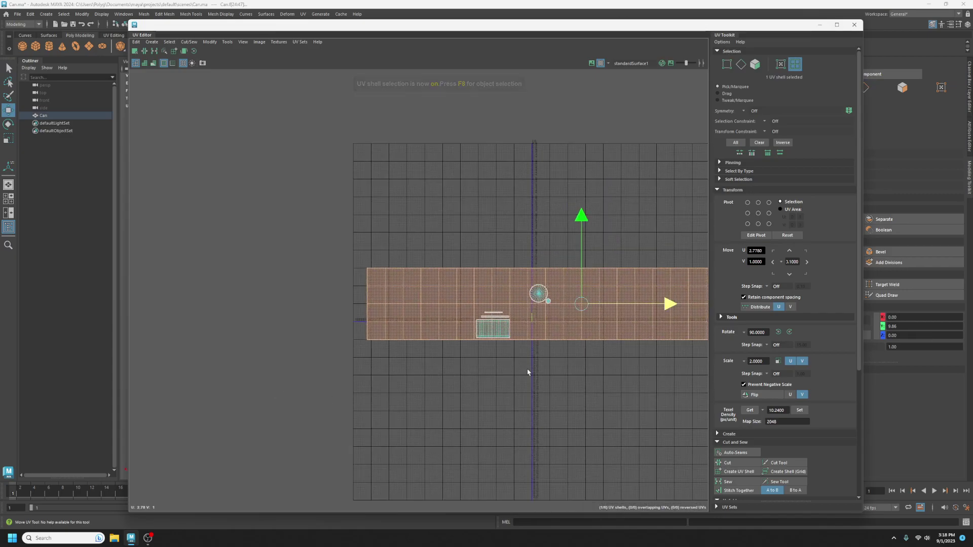
right_click_drag(528, 371, 636, 382, "alt")
middle_click_drag(614, 378, 498, 381, "alt")
scroll(760, 405, "down", 5)
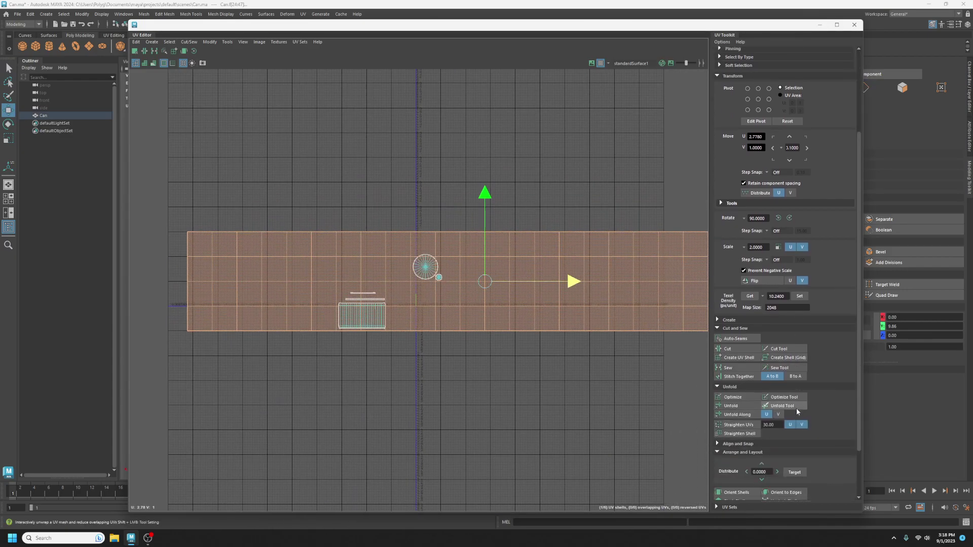
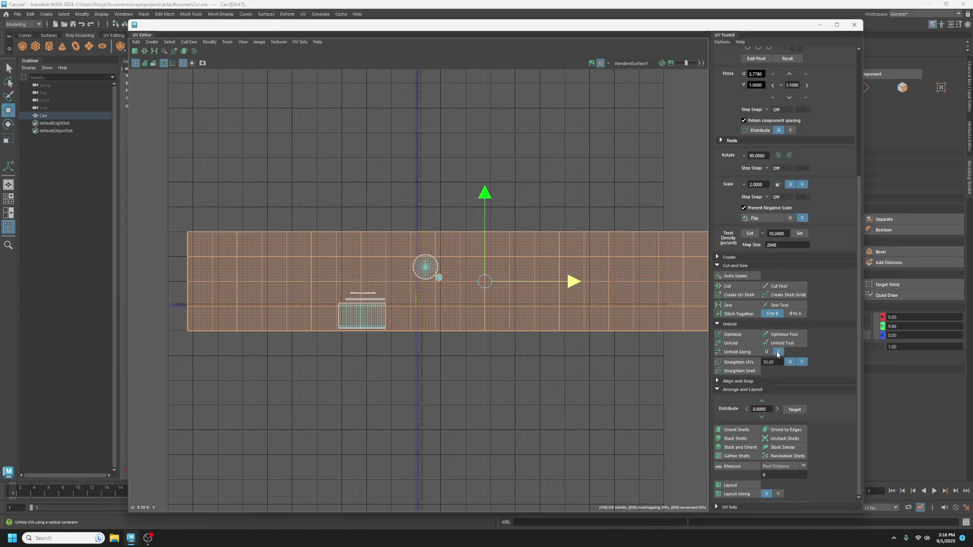
left_click(740, 357)
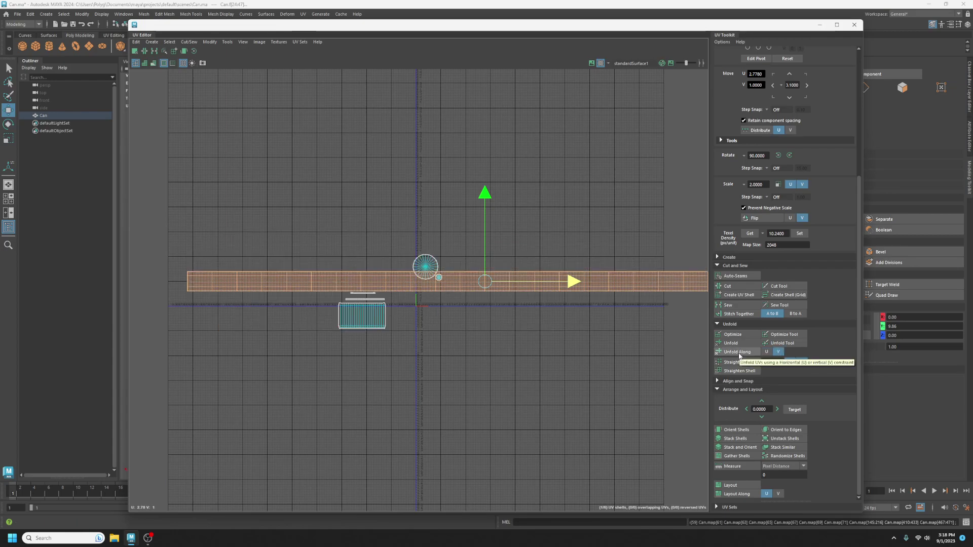
Scale the top rim strip down uniformly and move it above the other straight strips, at about U -1.89, V 0.77.
key("r")
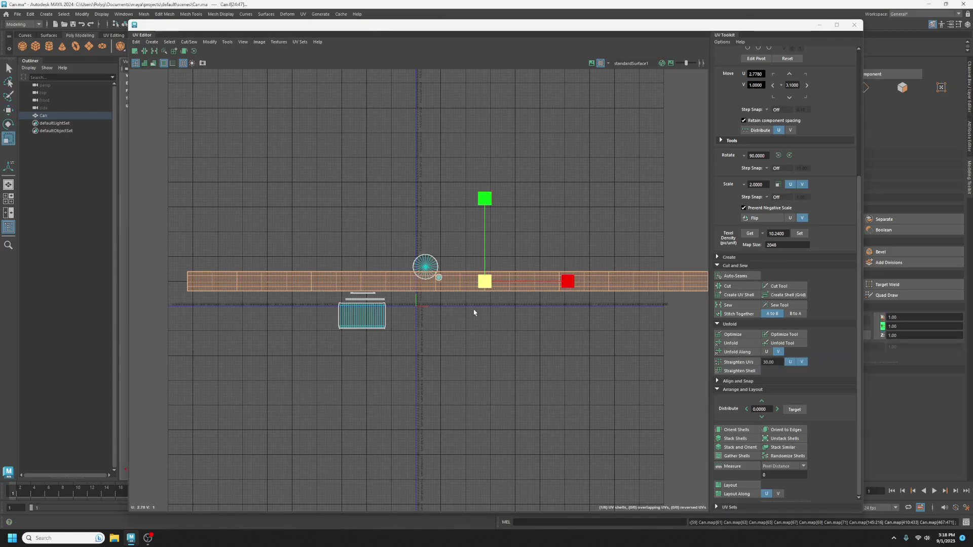
left_click_drag(489, 285, 423, 327)
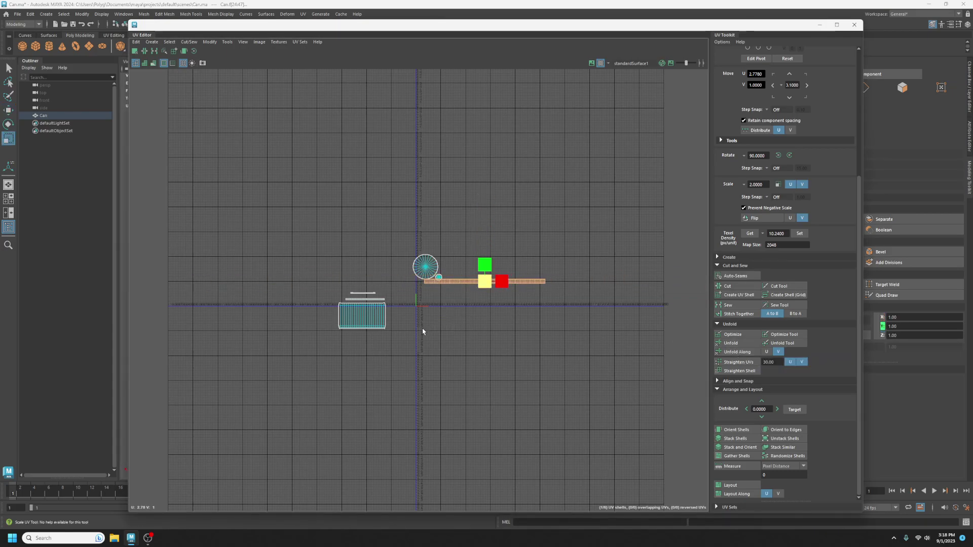
scroll(535, 290, "up", 1)
scroll(536, 290, "up", 1)
left_click_drag(452, 276, 426, 314)
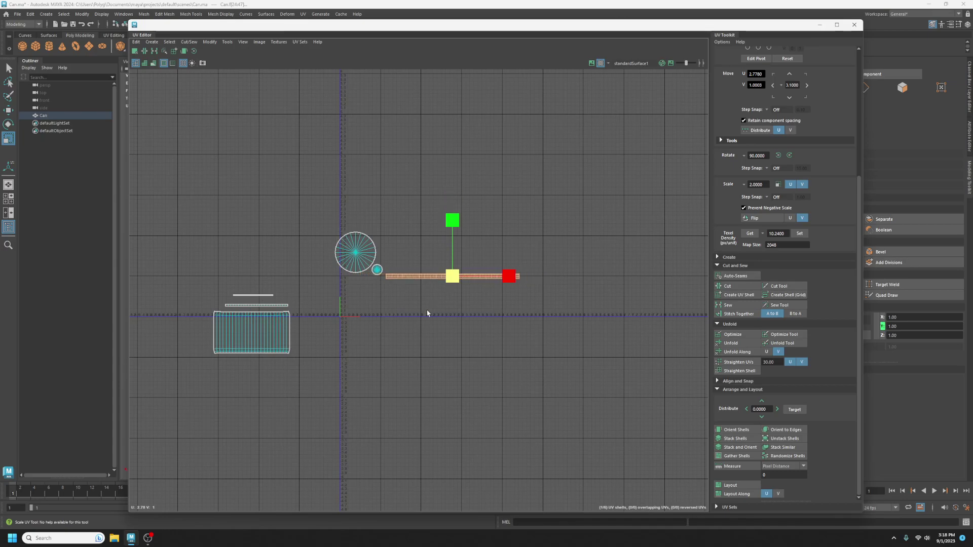
key("w")
left_click_drag(451, 276, 263, 285)
Uncover the viewport and examine the checker pattern across the whole can before returning to the UV Editor.
left_click_drag(299, 33, 879, 103)
left_click_drag(440, 285, 393, 323, "alt")
scroll(450, 380, "down", 2)
middle_click_drag(509, 450, 448, 276, "alt")
scroll(448, 276, "down", 8)
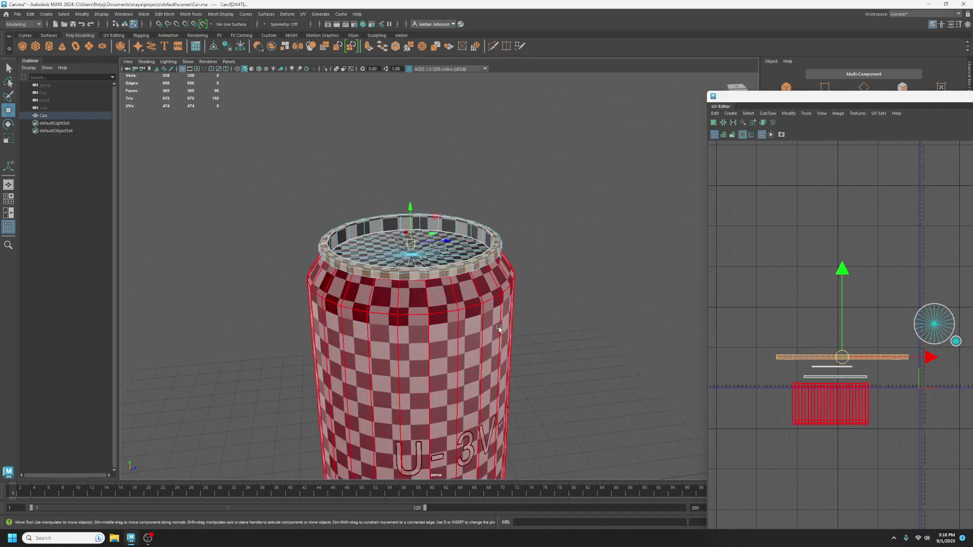
middle_click_drag(506, 391, 515, 330, "alt")
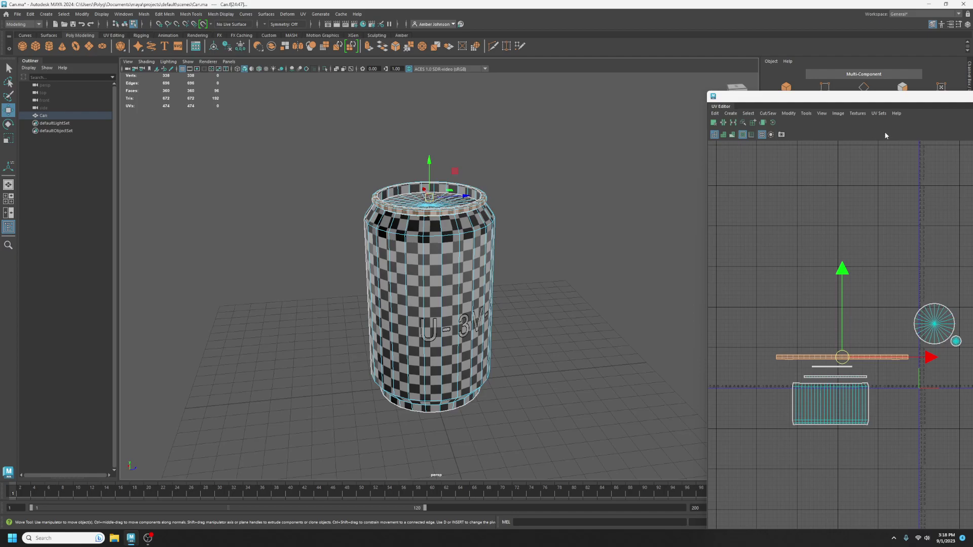
left_click_drag(855, 101, 498, 78)
left_click_drag(349, 26, 334, 37)
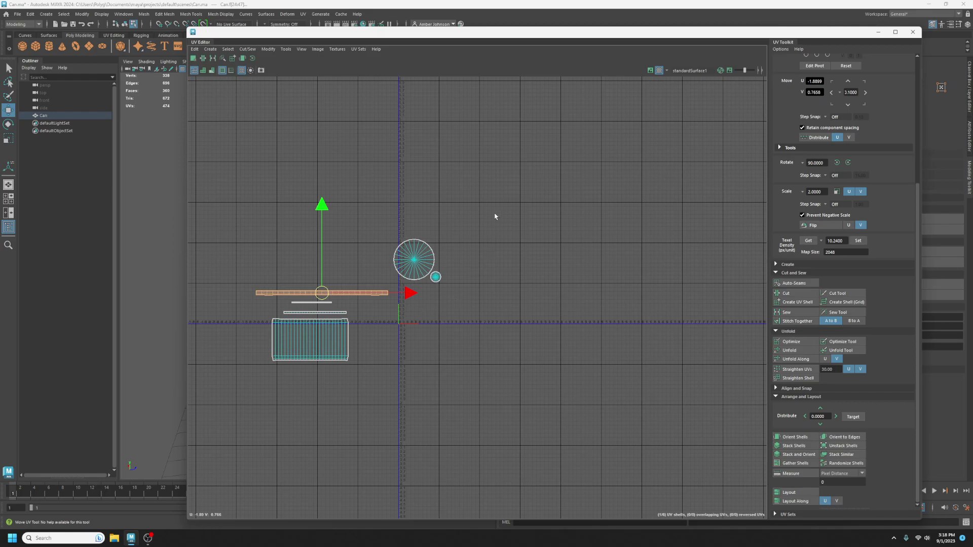
Select all UV shells and set their texel density to 10.24 with a map size of 2048.
left_click_drag(506, 165, 207, 411)
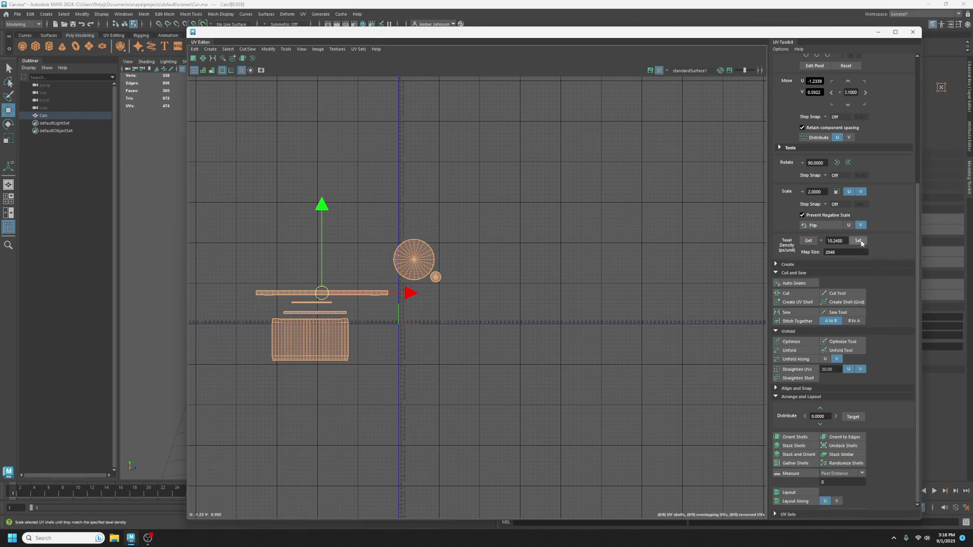
left_click(859, 241)
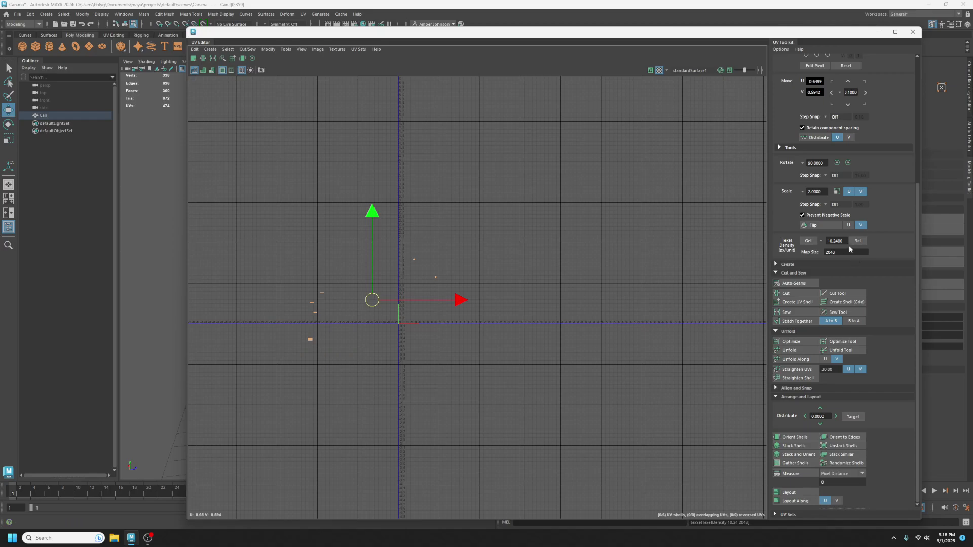
scroll(432, 329, "up", 4)
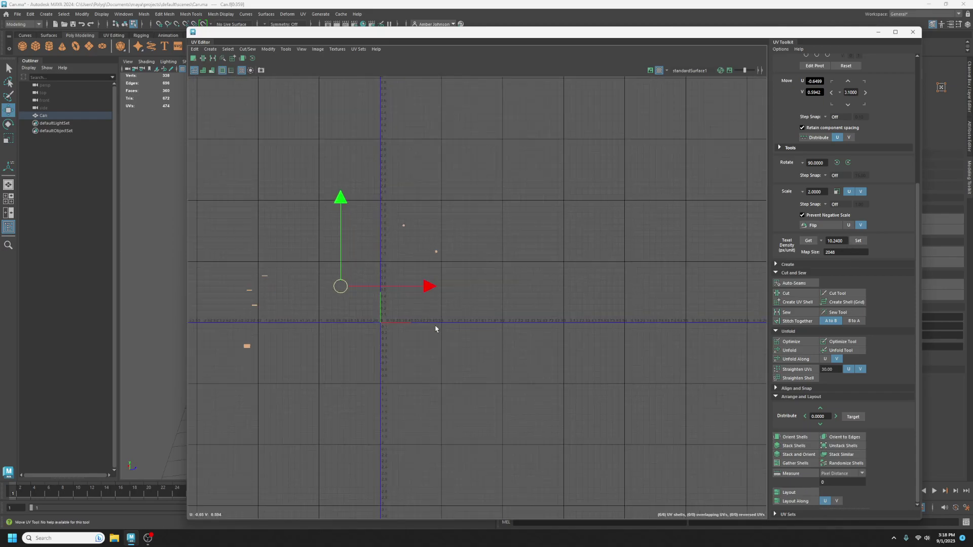
middle_click_drag(346, 346, 405, 343, "alt")
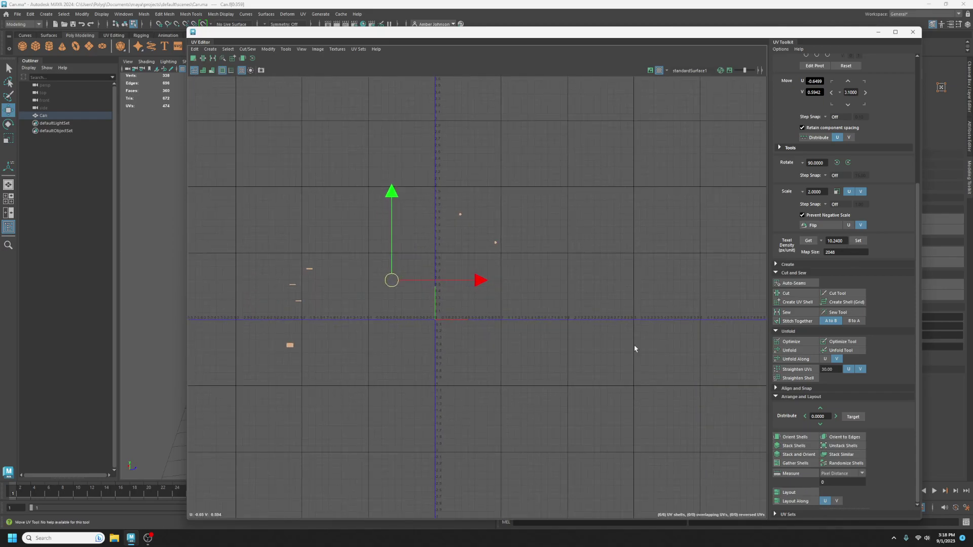
Enable Rotate Shells in the Layout UVs options and lay out all shells at packing resolution 1024 in one tile.
left_click(802, 495, "shift")
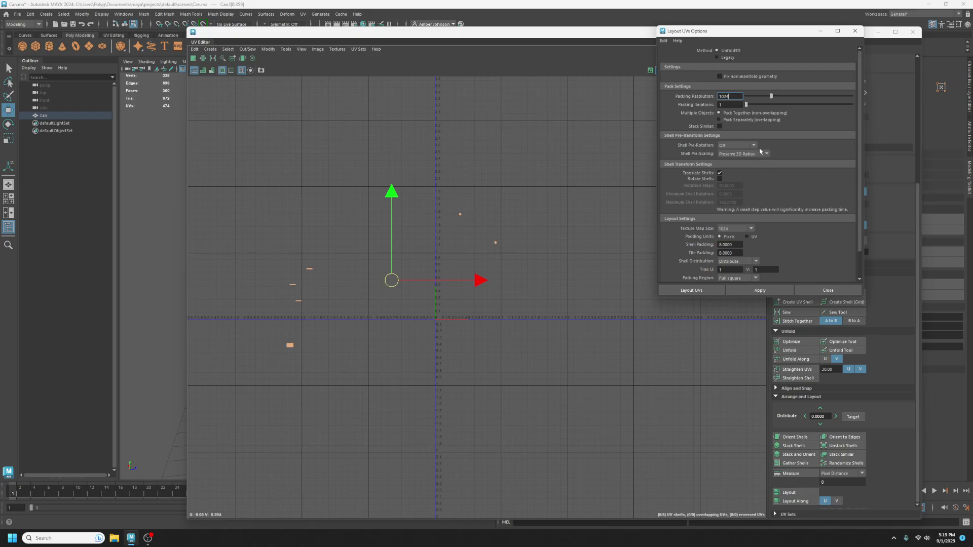
left_click(720, 179)
scroll(806, 238, "down", 2)
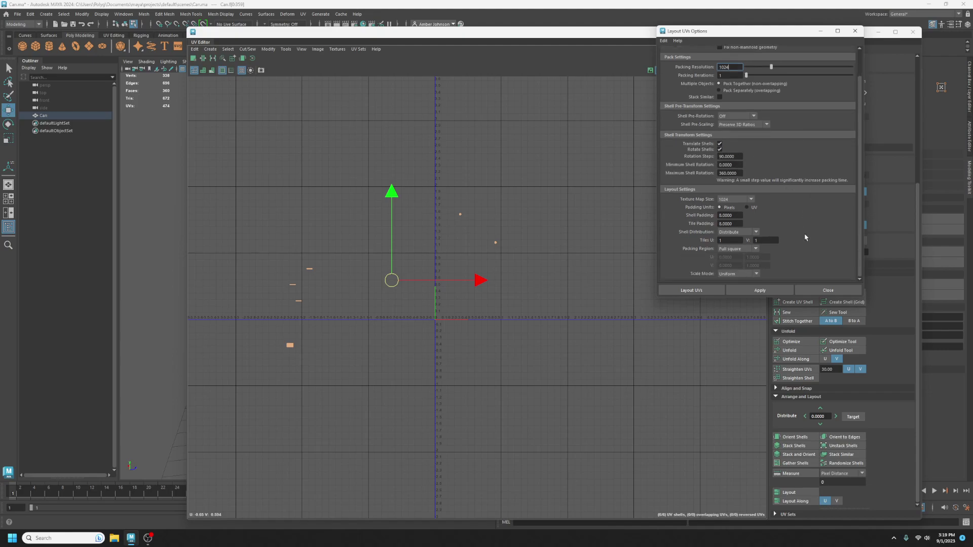
left_click(760, 290)
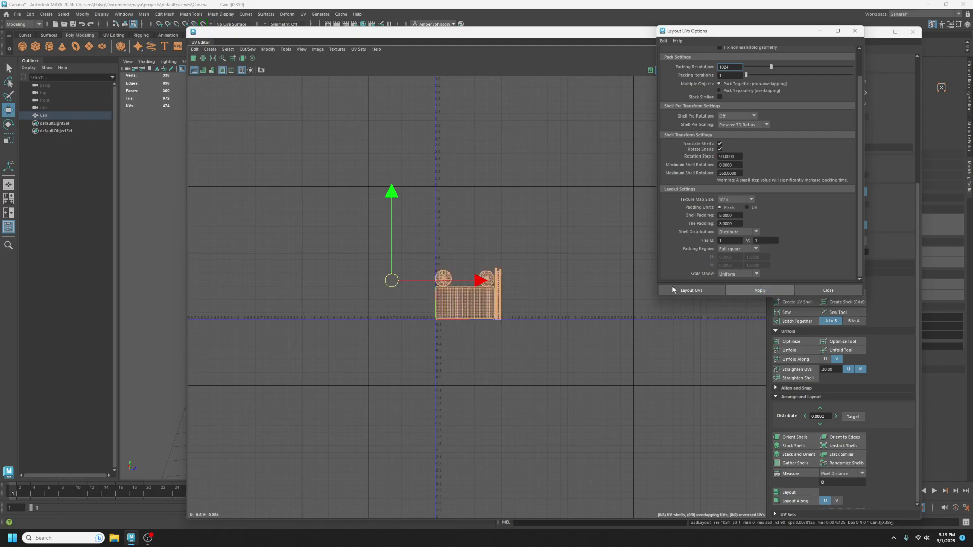
scroll(506, 257, "up", 3)
scroll(508, 261, "up", 5)
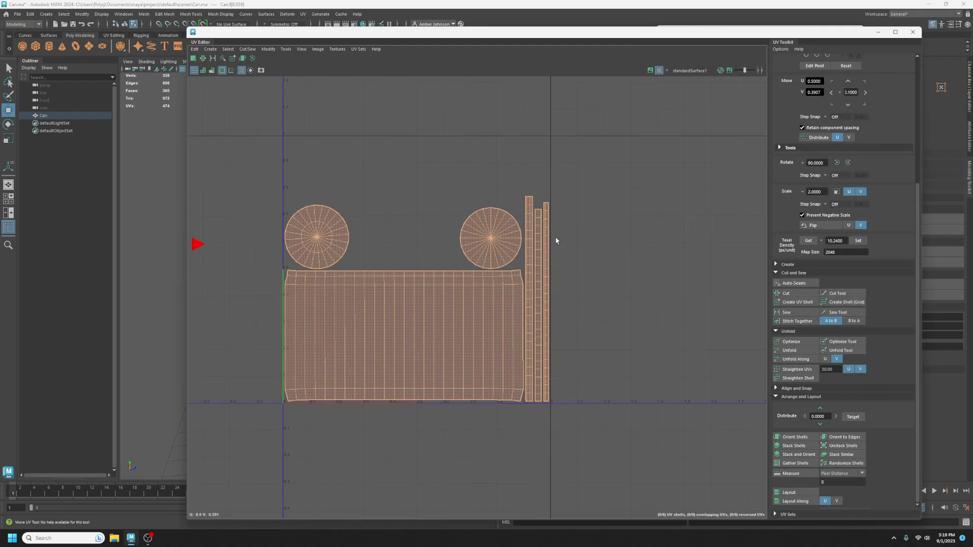
scroll(568, 265, "down", 3)
left_click(479, 319)
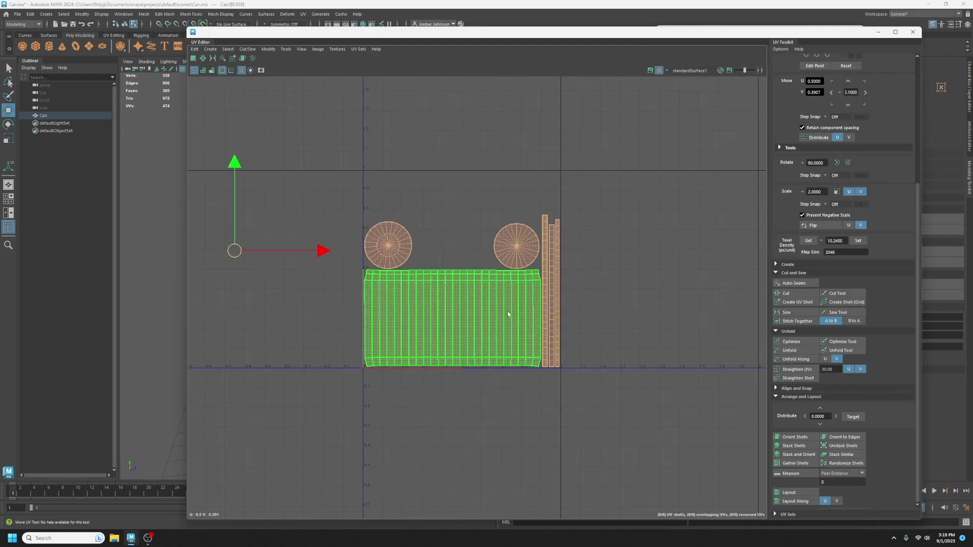
left_click(394, 241)
left_click_drag(391, 245, 441, 226)
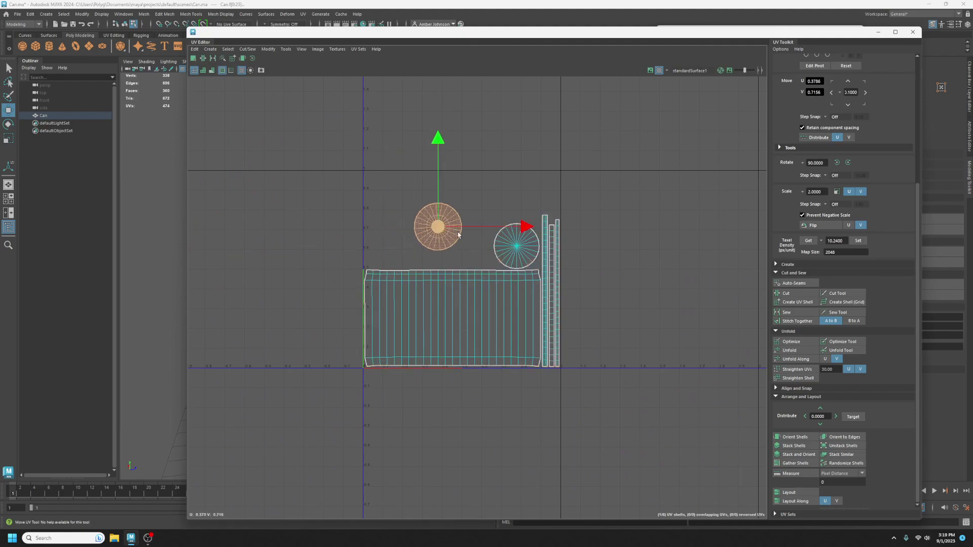
key("ctrl+z")
Try splitting the can body by making one half of its faces a separate UV shell and moving it clear.
scroll(576, 276, "up", 1)
scroll(857, 159, "up", 4)
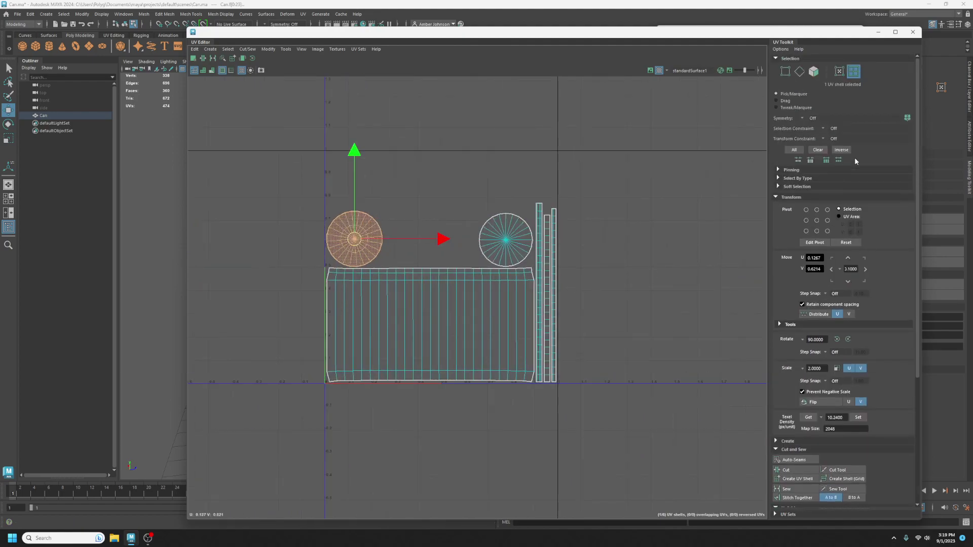
key("F11")
left_click(311, 434)
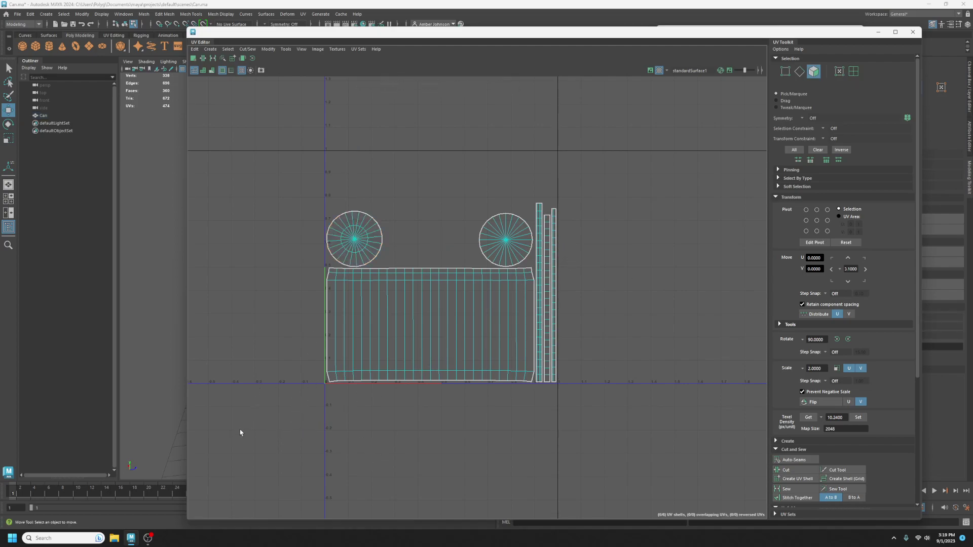
left_click_drag(264, 430, 435, 272)
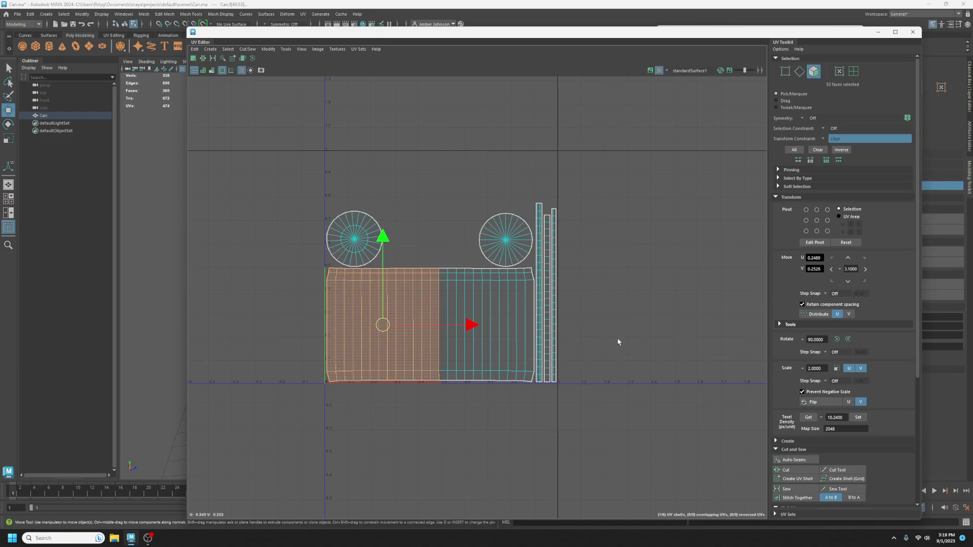
key("ctrl+shift+x")
left_click_drag(379, 325, 348, 371)
Try laying out all seven UV shells with the body split in two, and undo that layout.
left_click_drag(267, 173, 587, 480)
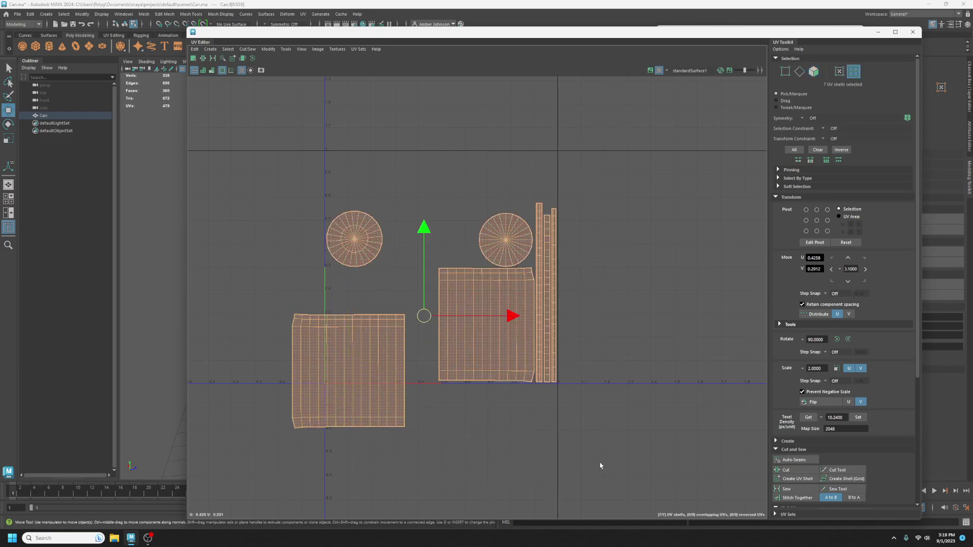
scroll(808, 474, "down", 5)
scroll(809, 474, "down", 1)
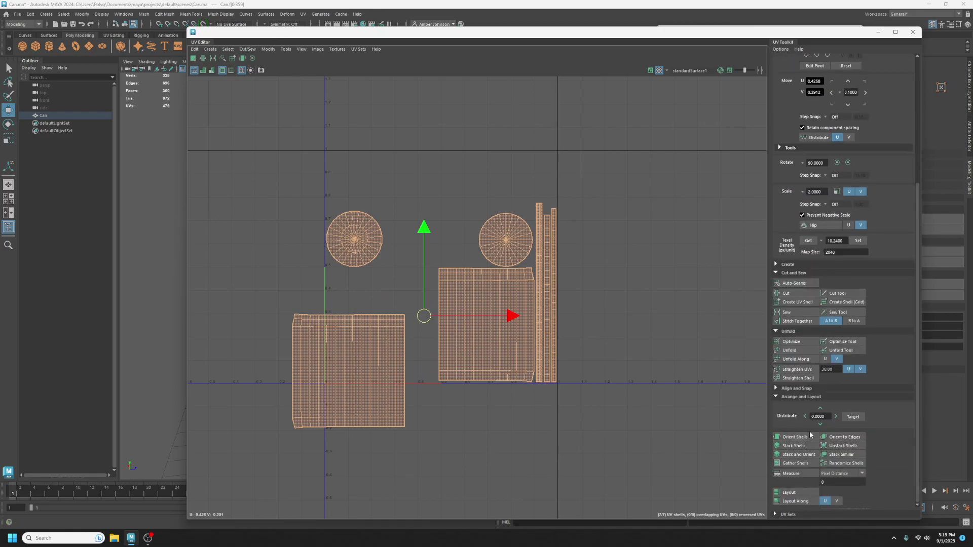
left_click(803, 494)
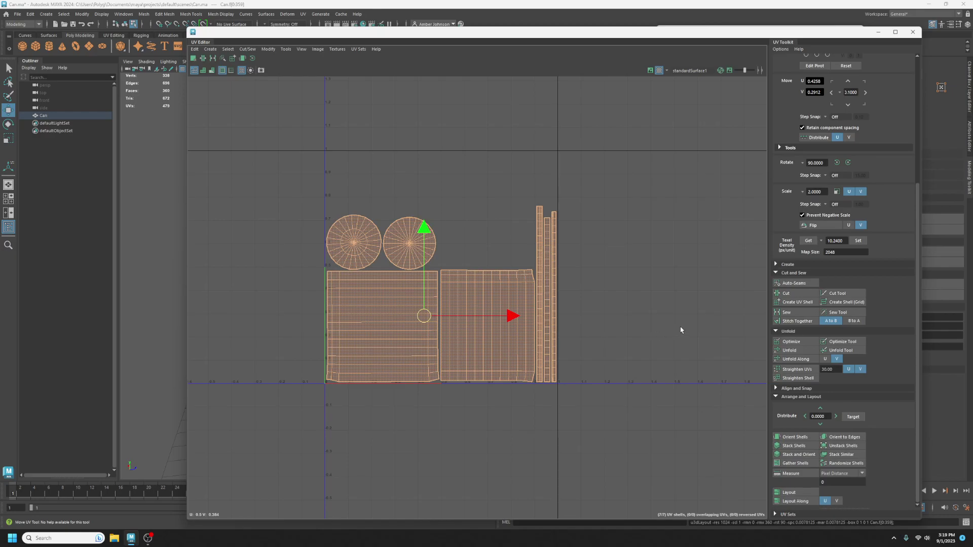
key("ctrl+z")
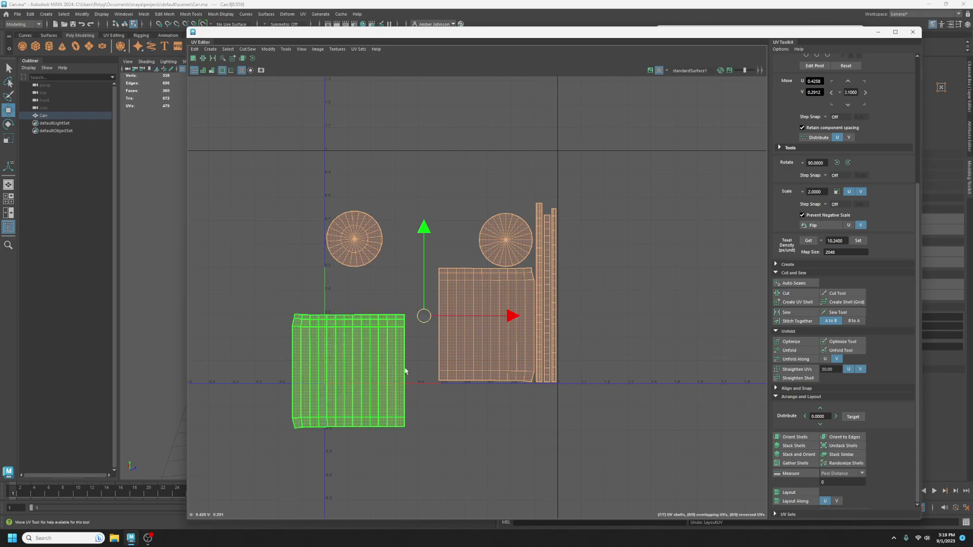
Try cutting the upper half of the three vertical rim strips into separate UV shells and moving them beside the lower halves.
left_click(404, 371)
left_click_drag(601, 172, 539, 291)
scroll(596, 300, "up", 3)
scroll(831, 203, "up", 5)
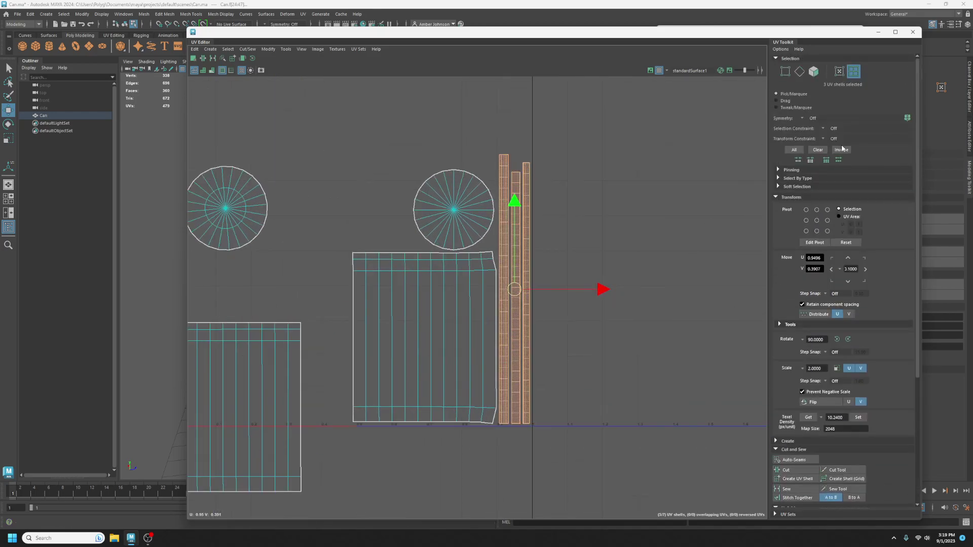
left_click(814, 72)
left_click_drag(606, 123, 504, 297)
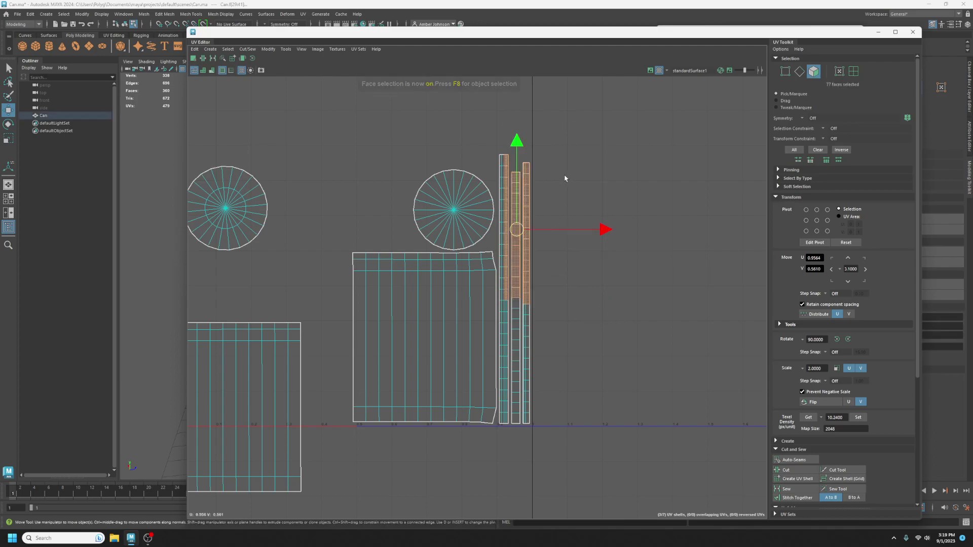
left_click_drag(585, 124, 503, 299)
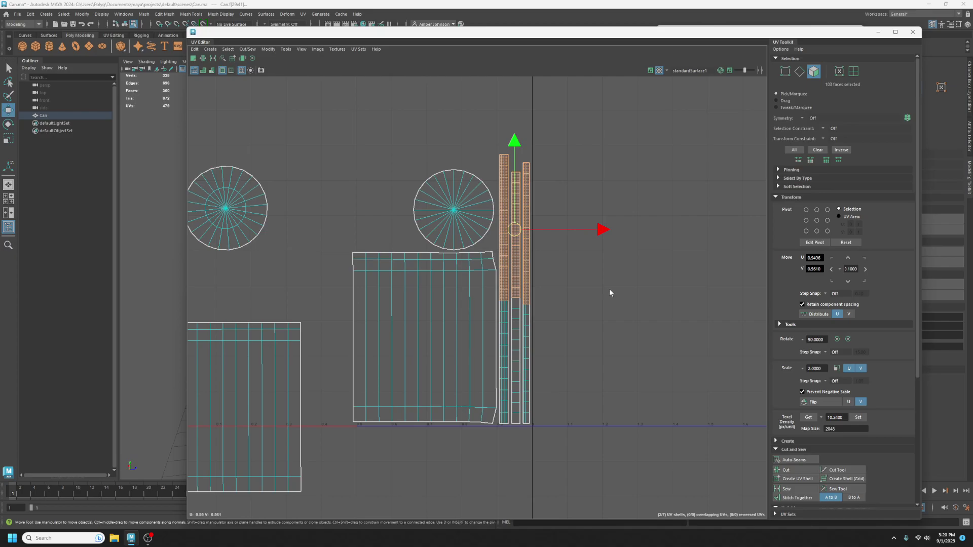
key("ctrl+shift")
key("ctrl+shift+x")
left_click_drag(518, 230, 556, 365)
Try laying out all ten UV shells with the body and rim strips split, and select the lone vertical strip.
scroll(557, 364, "down", 4)
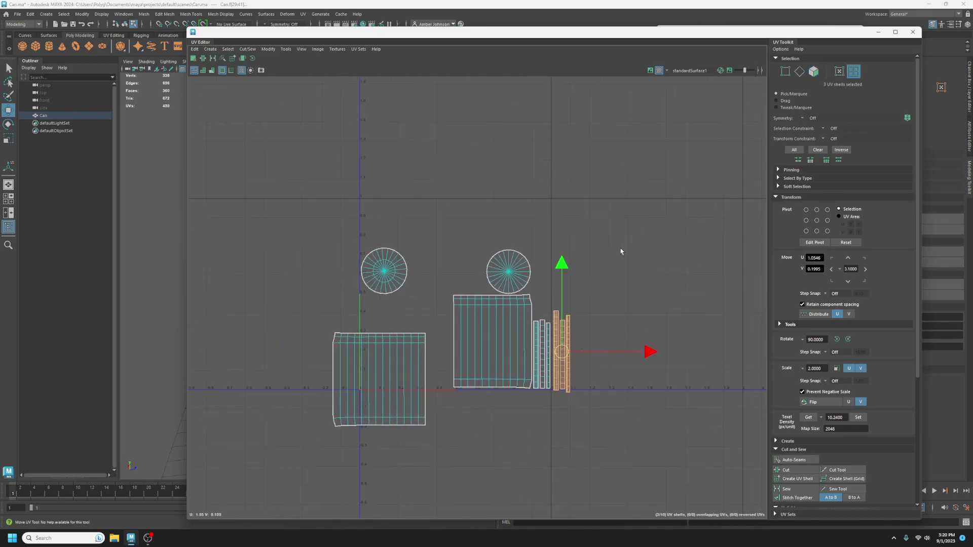
left_click_drag(630, 198, 303, 459)
scroll(803, 406, "down", 3)
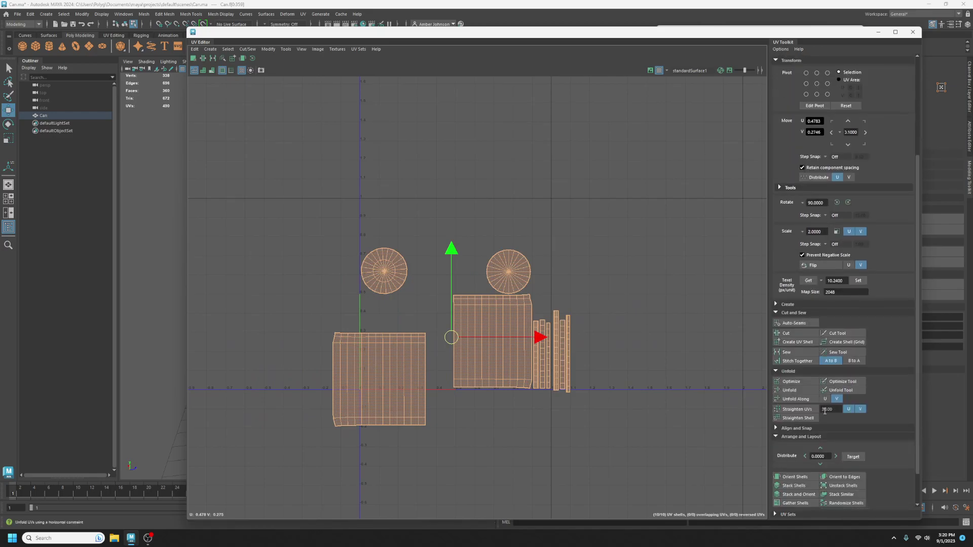
scroll(800, 479, "down", 3)
left_click(803, 493)
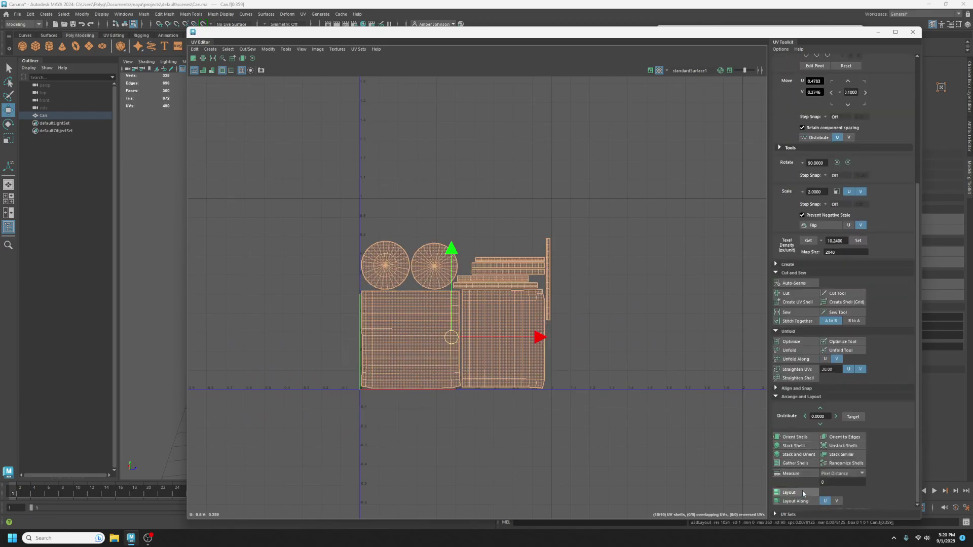
scroll(522, 214, "up", 2)
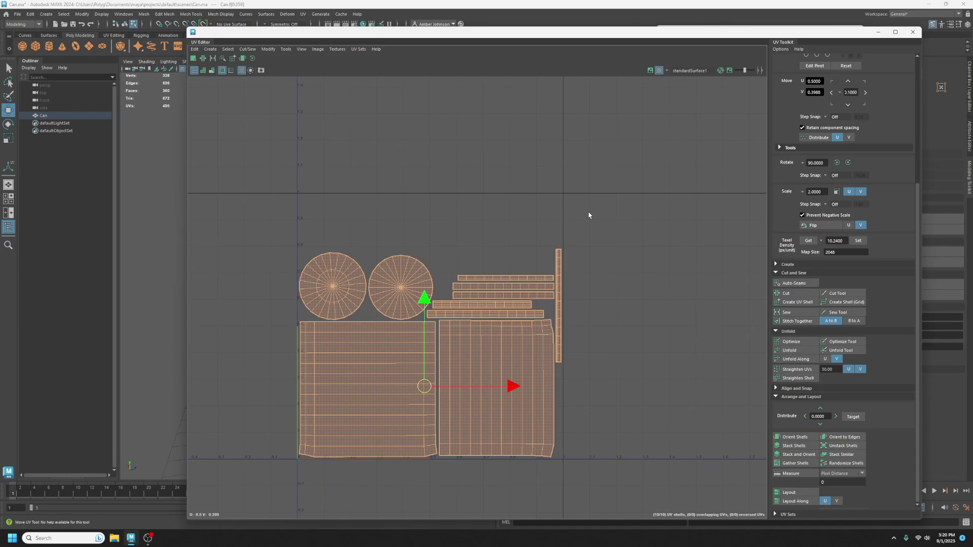
left_click(559, 267)
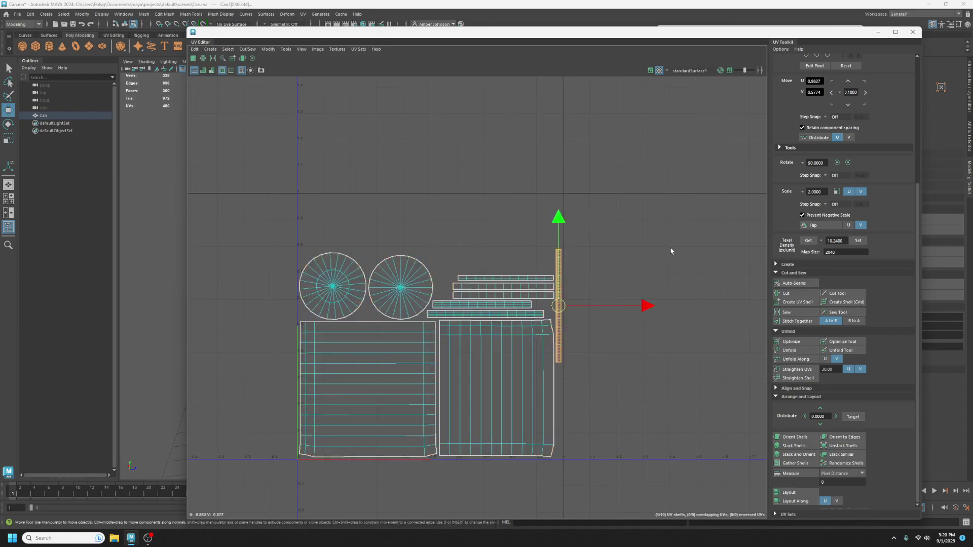
Undo the layout and the splits of the rim strips and can body, restoring the body as one shell.
key("ctrl+z")
key("ctrl+z")
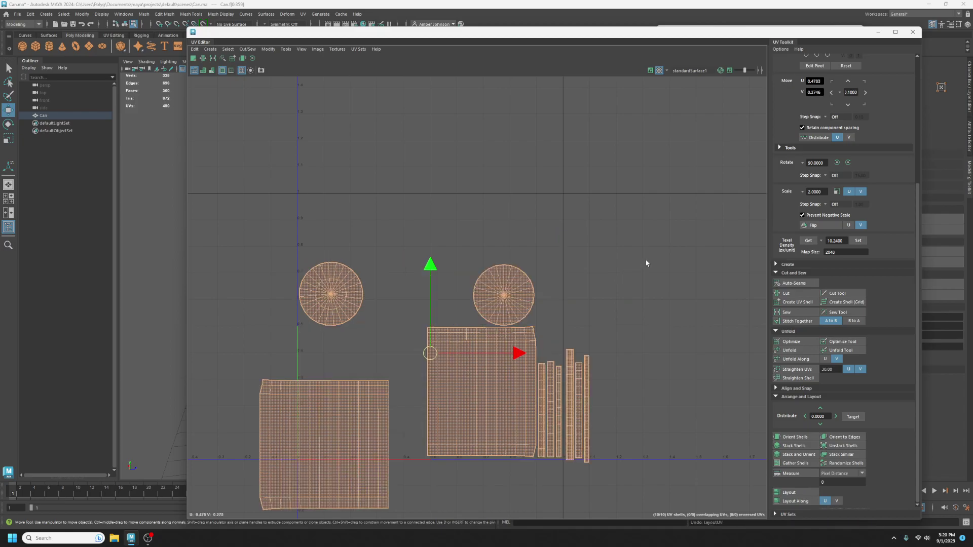
key("ctrl+z")
key("ctrl+z")
key("ctrl+z")
key("ctrl+z")
key("ctrl+z")
key("ctrl+z")
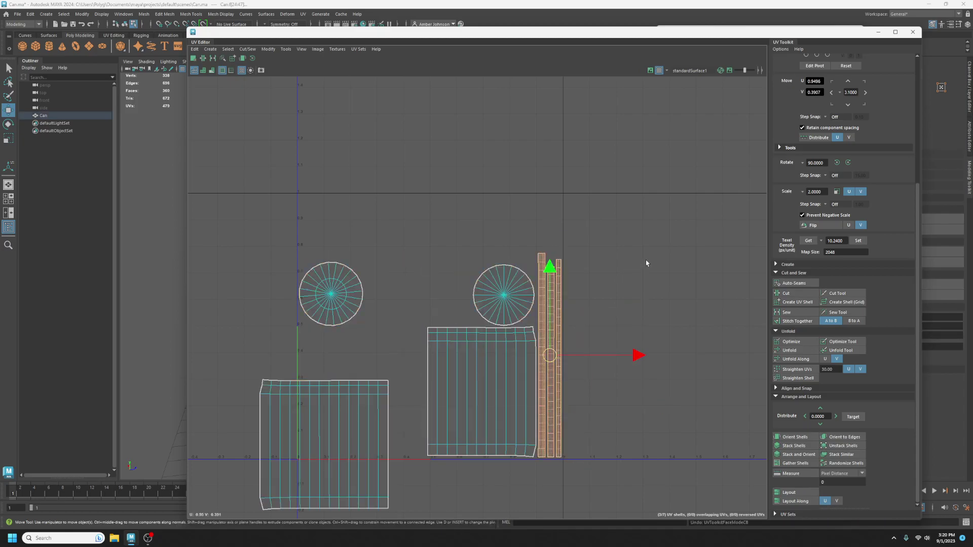
key("ctrl+z")
key("ctrl+z")
key("ctrl+z")
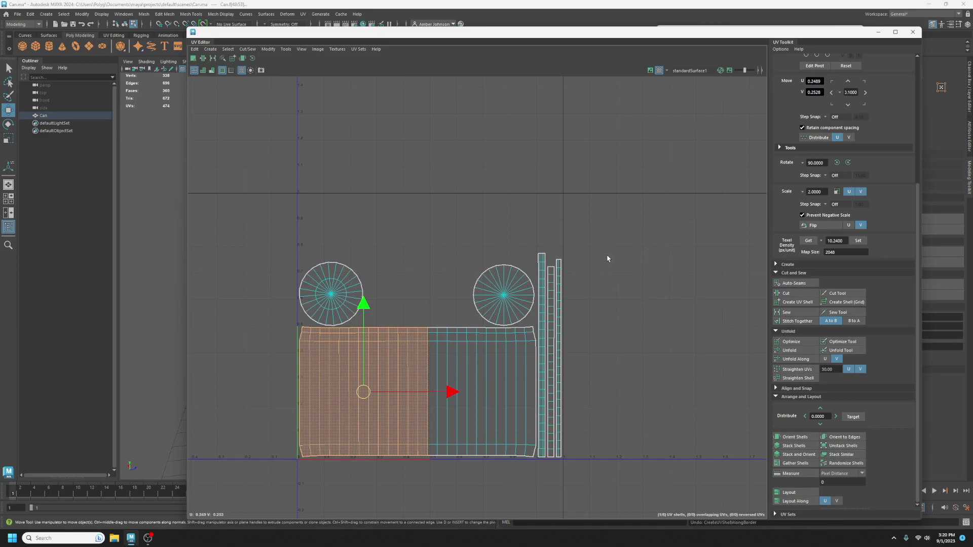
Rotate the three vertical rim strips by 90 degrees and move them horizontally above the can body shell.
left_click_drag(623, 222, 540, 458)
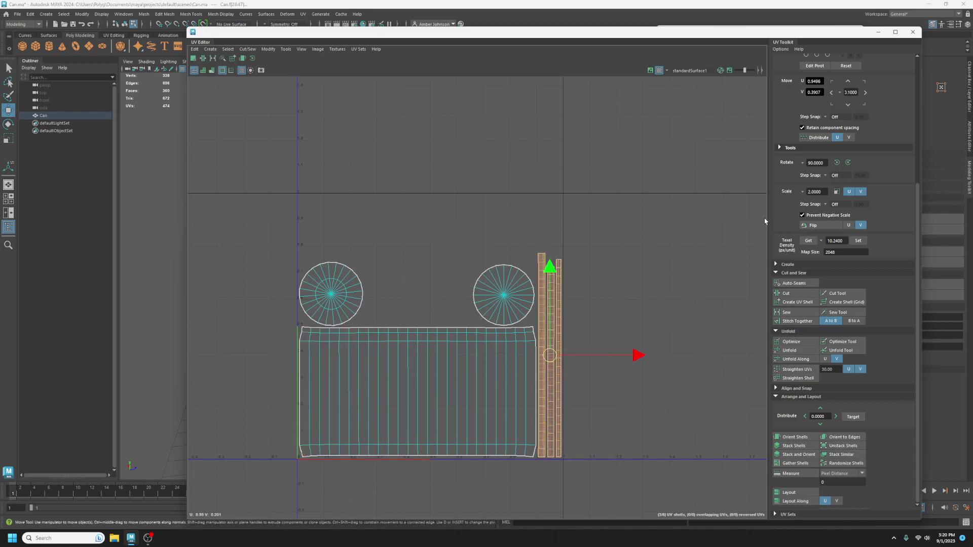
scroll(796, 226, "up", 5)
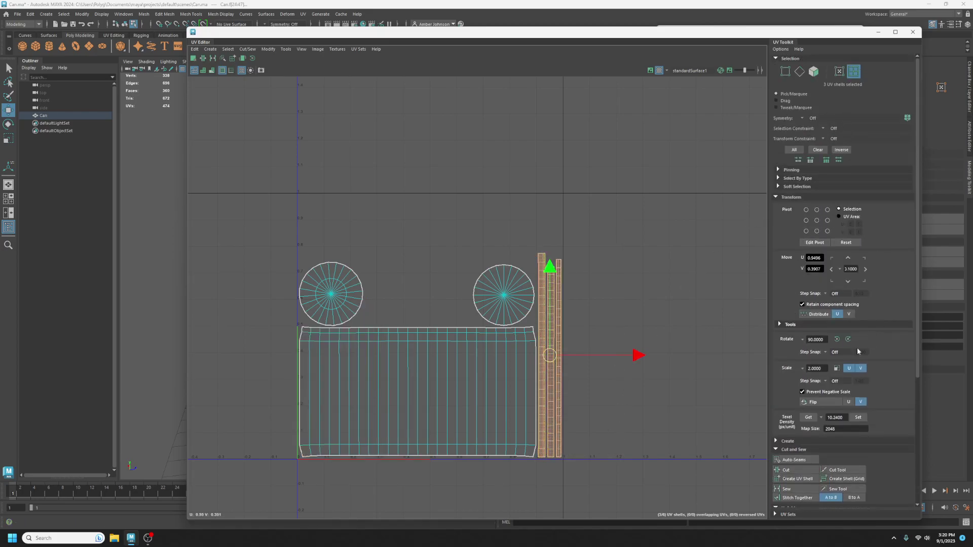
left_click(848, 339)
left_click_drag(550, 355, 402, 267)
Move both circular cap shells up and away from the rim strips to free the space above the can body.
left_click(504, 294)
left_click_drag(504, 294, 435, 171)
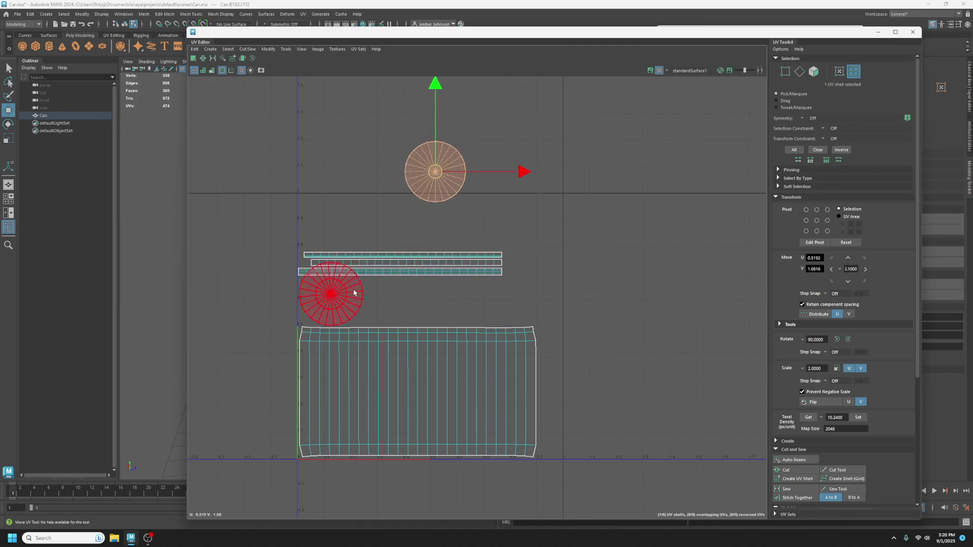
left_click(354, 293)
left_click_drag(354, 293, 619, 188)
Move the three horizontal rim strips down to just above the can body, at about U 0.40, V 0.56.
left_click_drag(511, 226, 294, 285)
left_click_drag(397, 266, 404, 309)
middle_click_drag(542, 429, 605, 387, "alt")
scroll(606, 388, "up", 2)
scroll(603, 401, "down", 3)
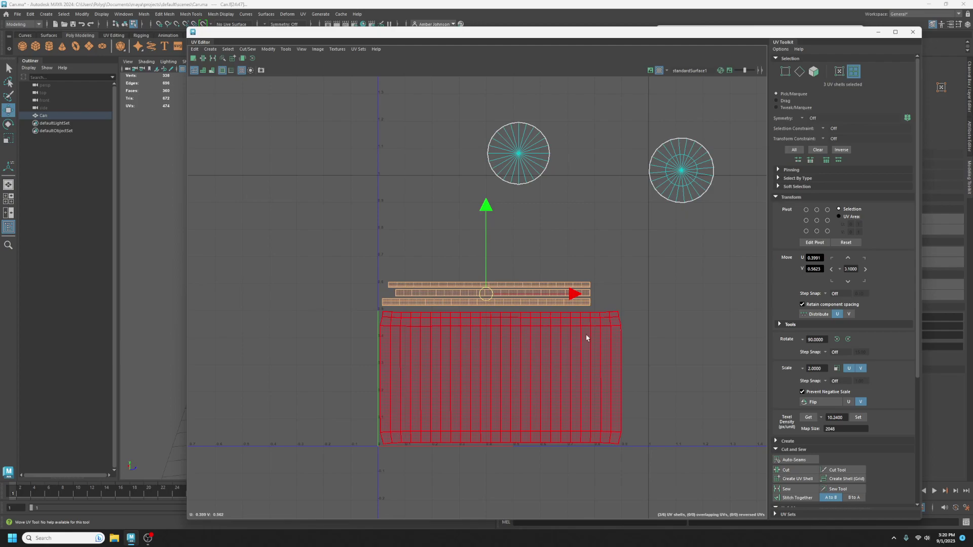
Place the two circular cap shells side by side inside the tile, just above the rim strips.
left_click(522, 157)
left_click_drag(519, 159, 418, 253)
left_click(688, 169)
left_click_drag(688, 168, 491, 254)
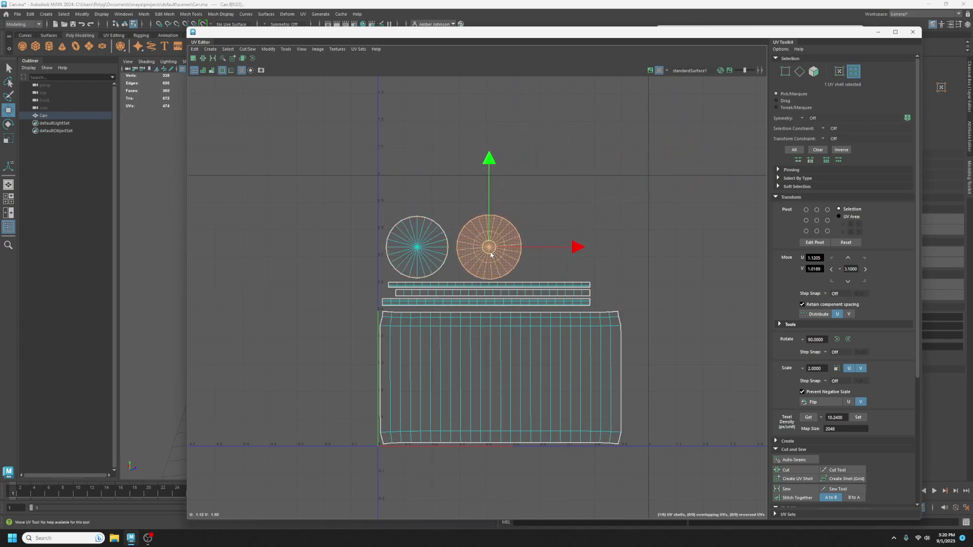
Scale all shells up uniformly from the UV area's bottom-left pivot until the can body spans the tile's width.
left_click_drag(694, 148, 328, 480)
key("e")
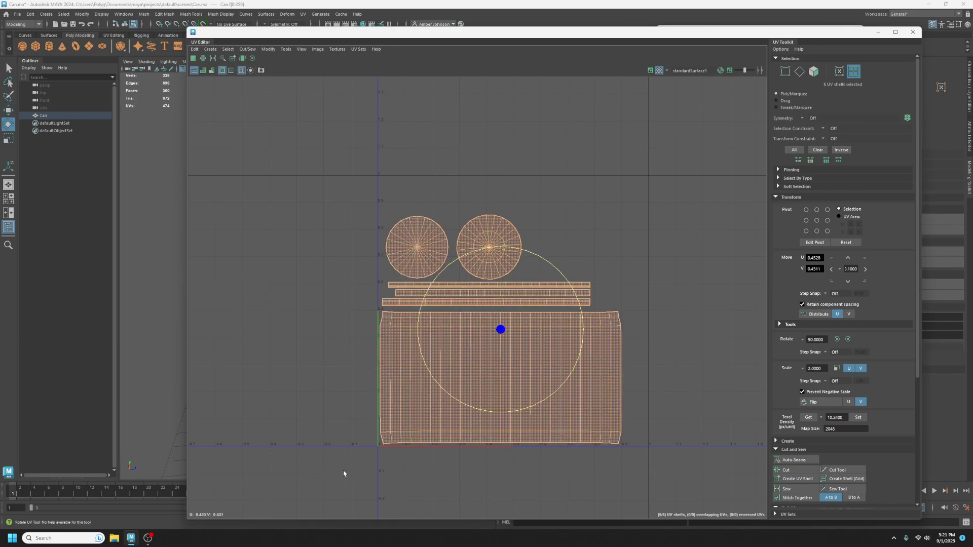
key("r")
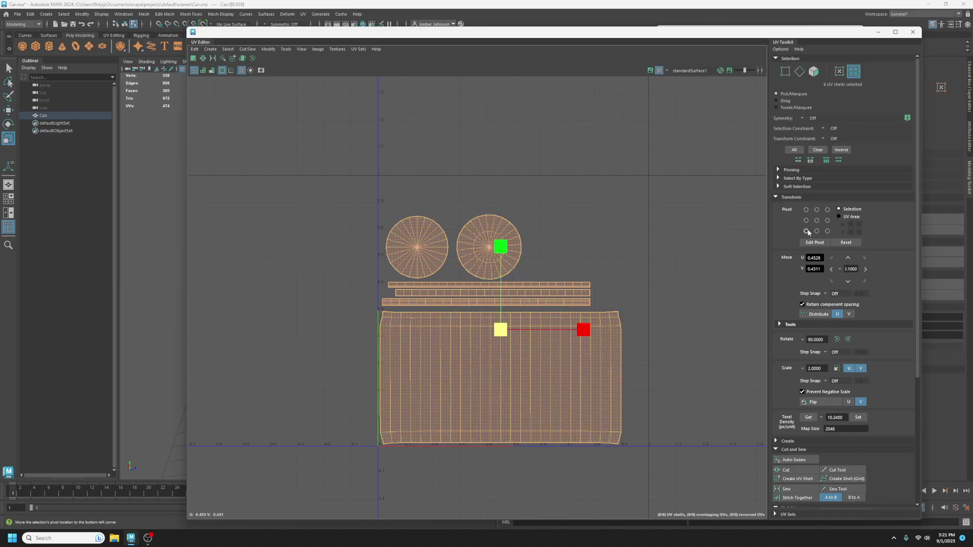
left_click(839, 216)
left_click(807, 232)
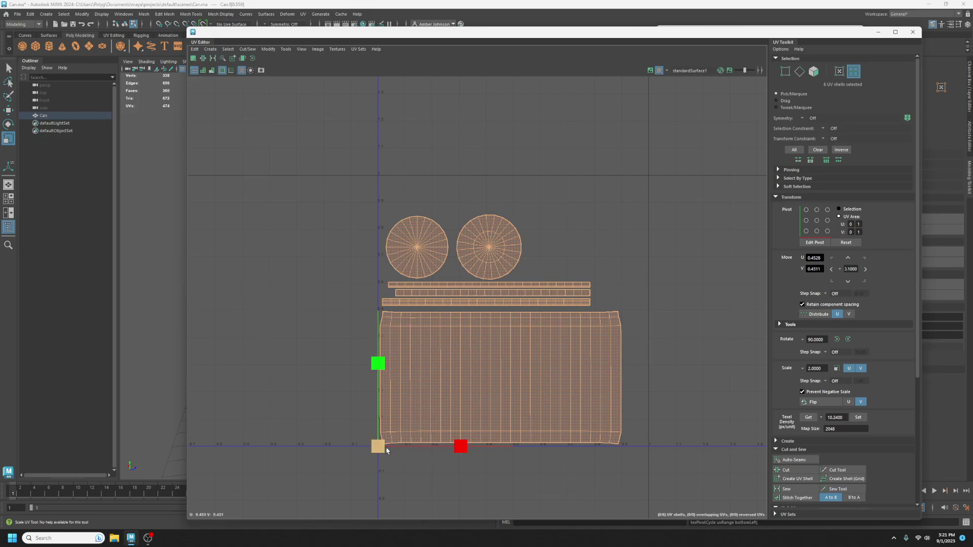
left_click_drag(380, 447, 390, 443)
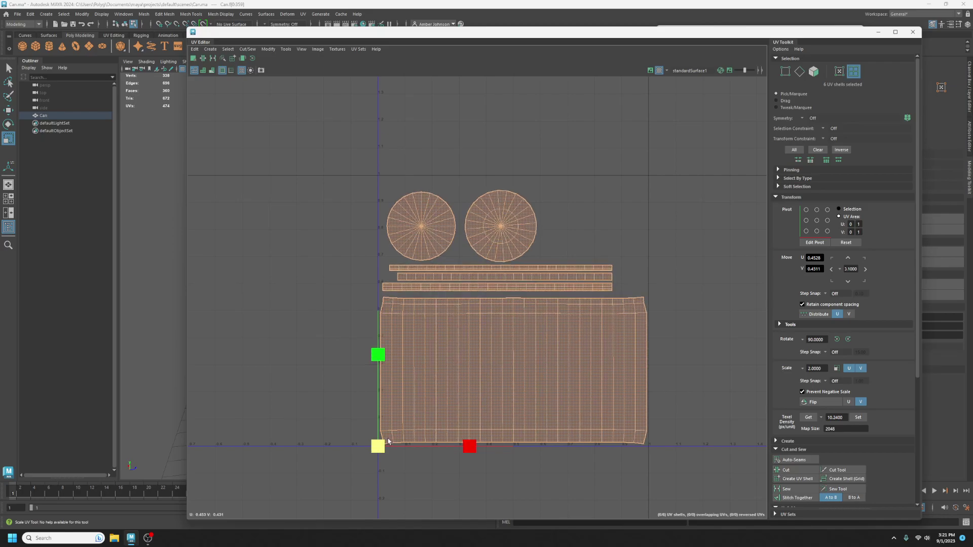
left_click(674, 330)
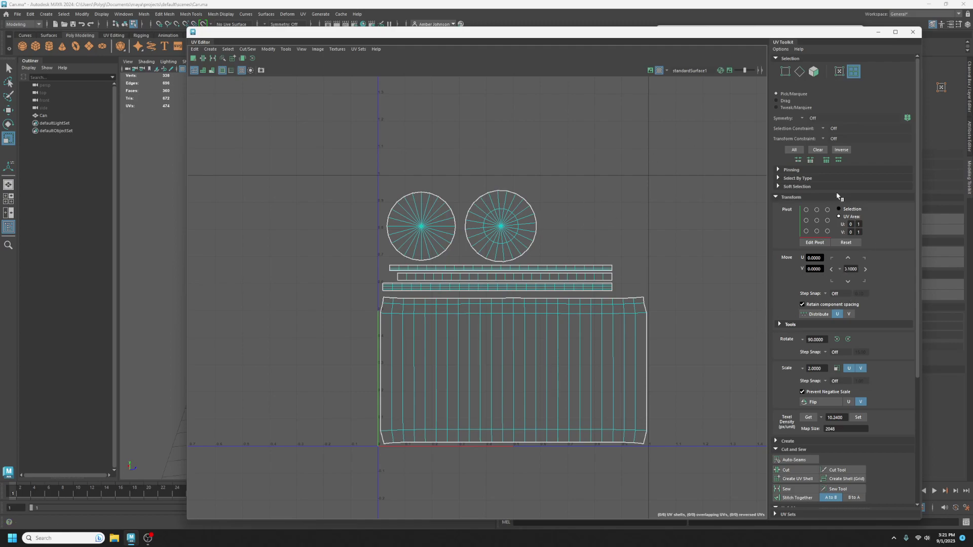
Raise and spread the cap circles apart above the strips, with the plain-spoked one at about U 0.16, V 0.84.
left_click(444, 237)
key("w")
left_click_drag(425, 229, 426, 223)
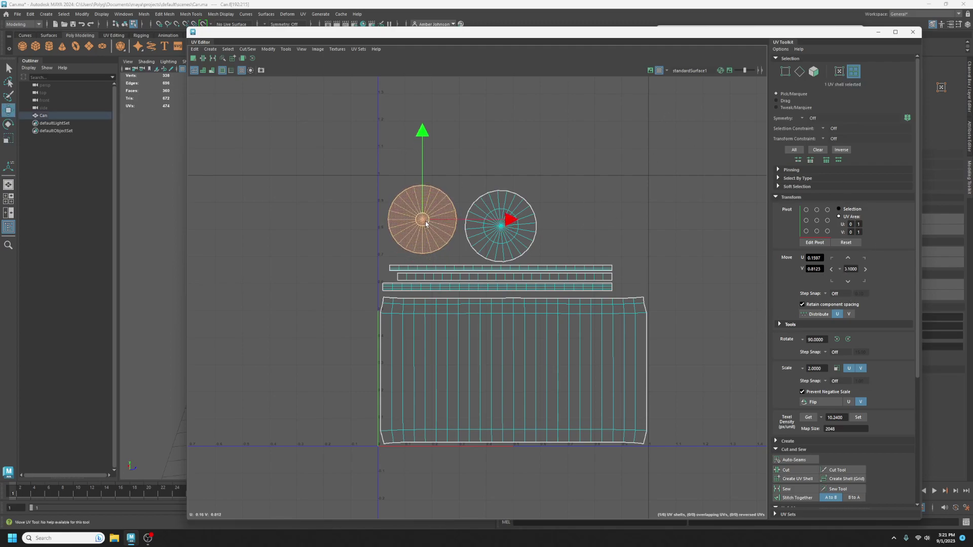
left_click(503, 228)
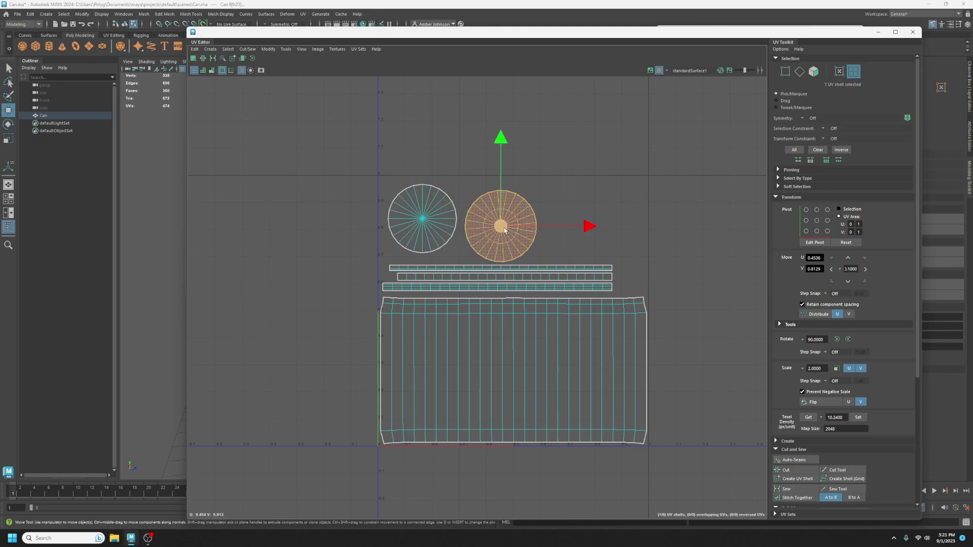
left_click_drag(504, 230, 598, 219)
left_click(427, 221)
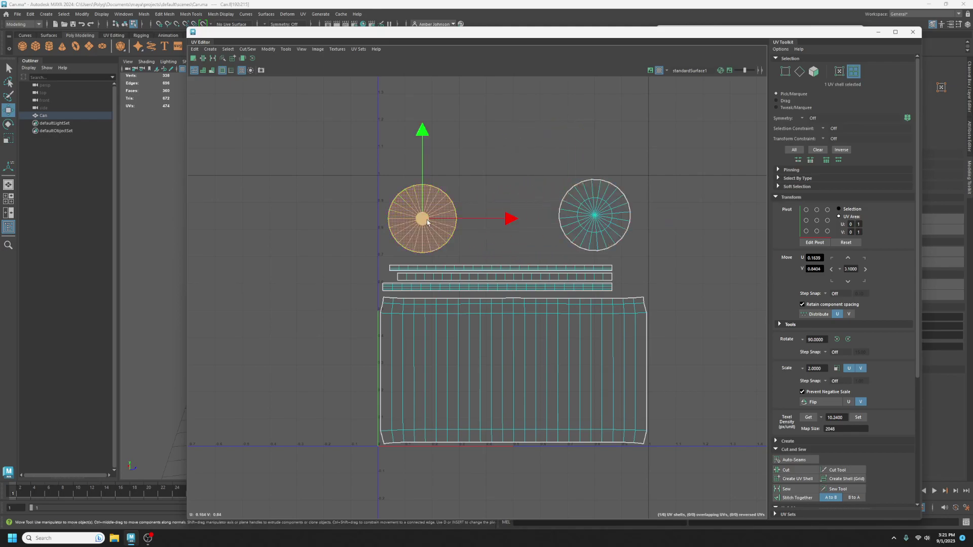
Space the three rim strips evenly between body and caps, placing the upper at about V 0.68 and the middle at V 0.64.
scroll(446, 246, "up", 2)
left_click(480, 271)
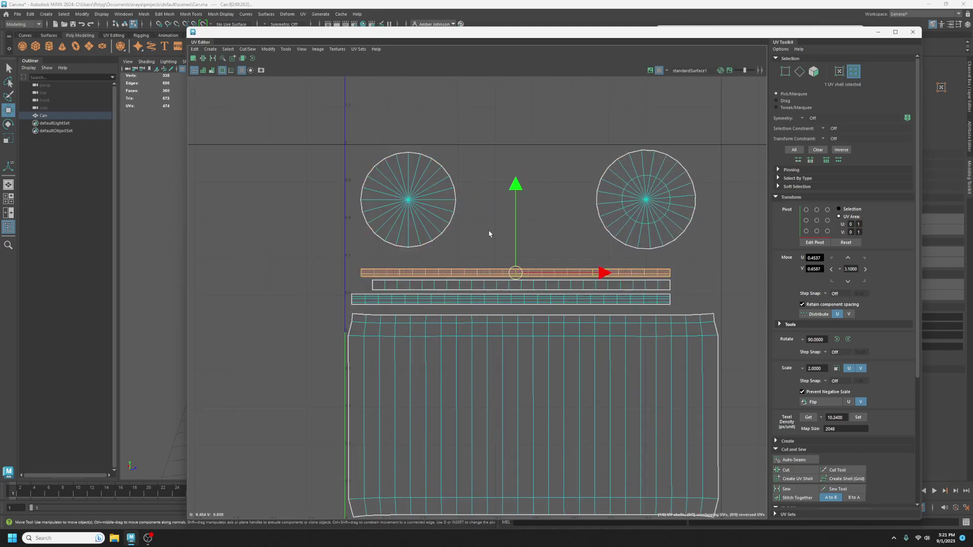
left_click_drag(515, 185, 516, 175)
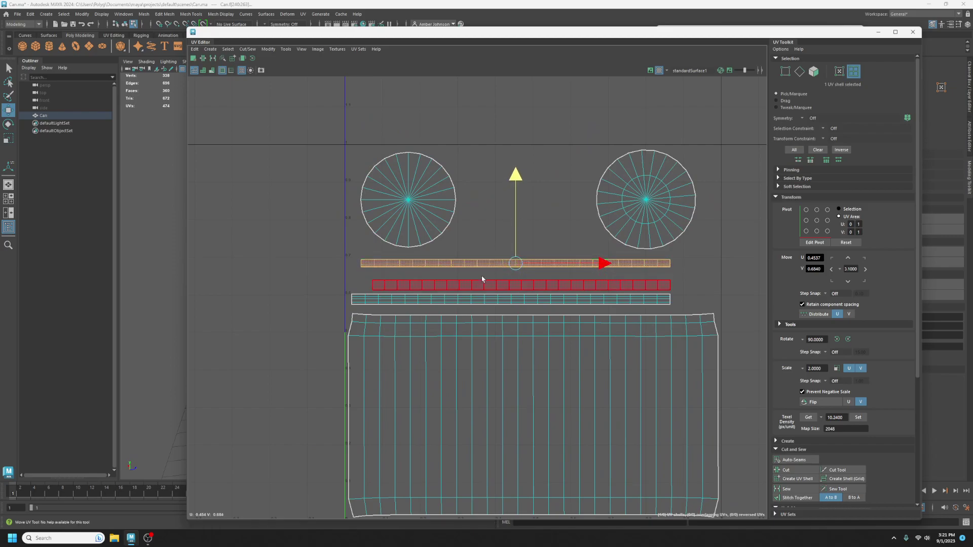
left_click(482, 280)
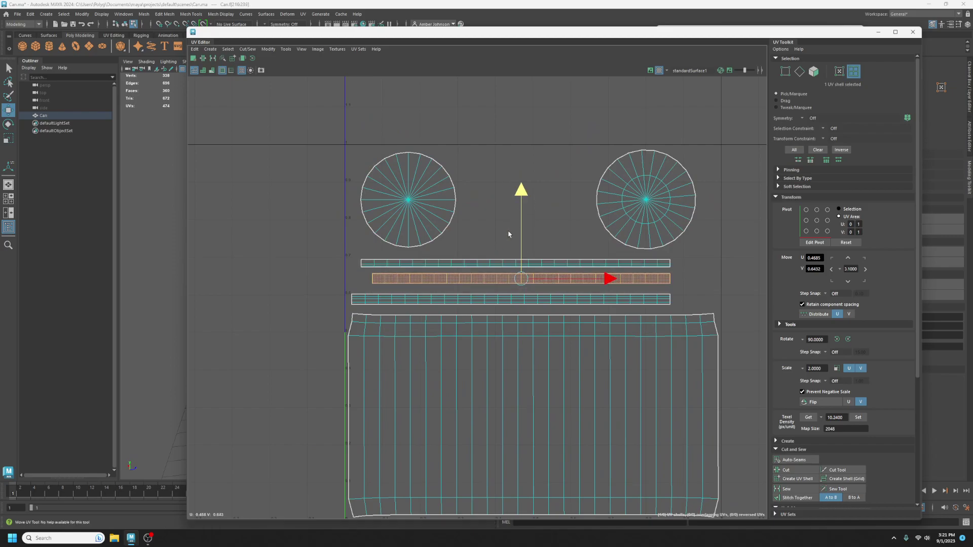
left_click(487, 300)
left_click_drag(514, 219, 516, 216)
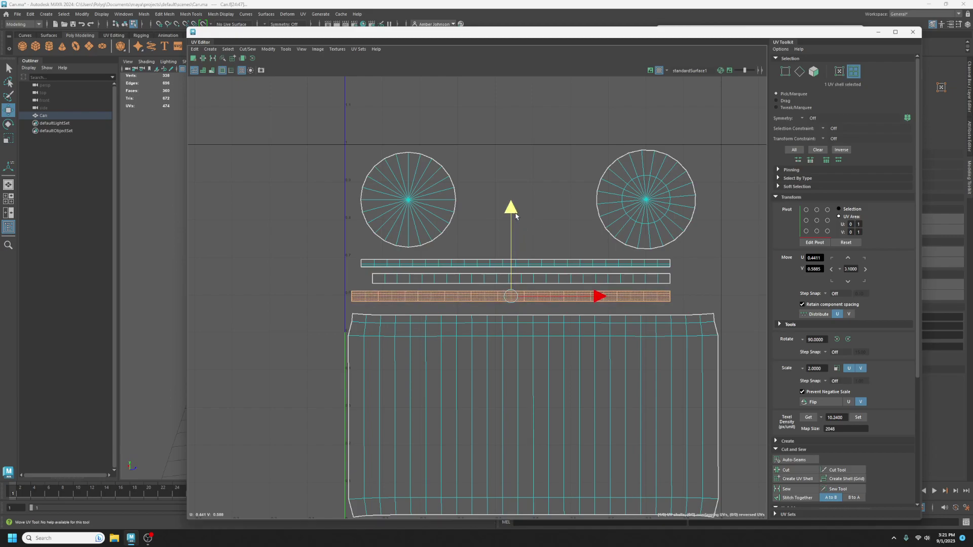
scroll(588, 303, "down", 2)
left_click(715, 239)
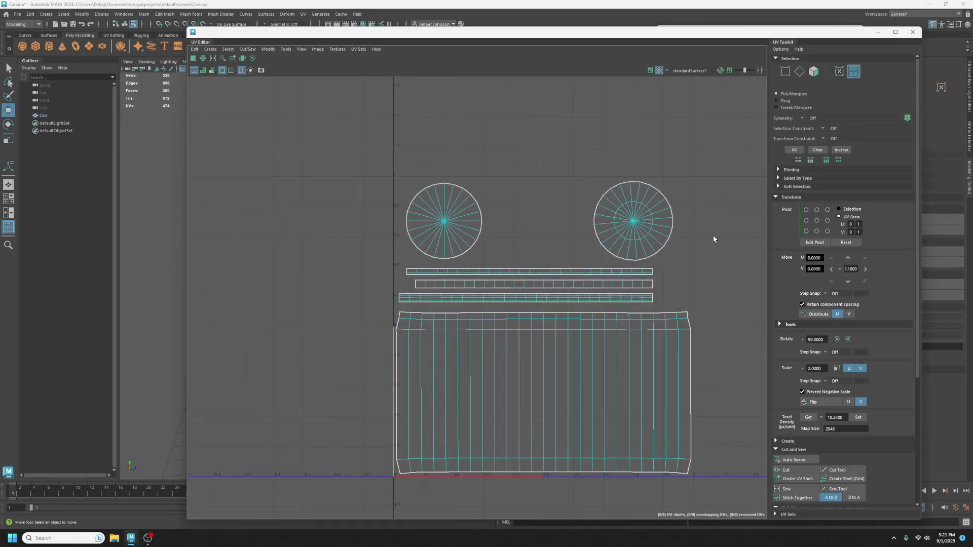
middle_click_drag(695, 334, 655, 320, "alt")
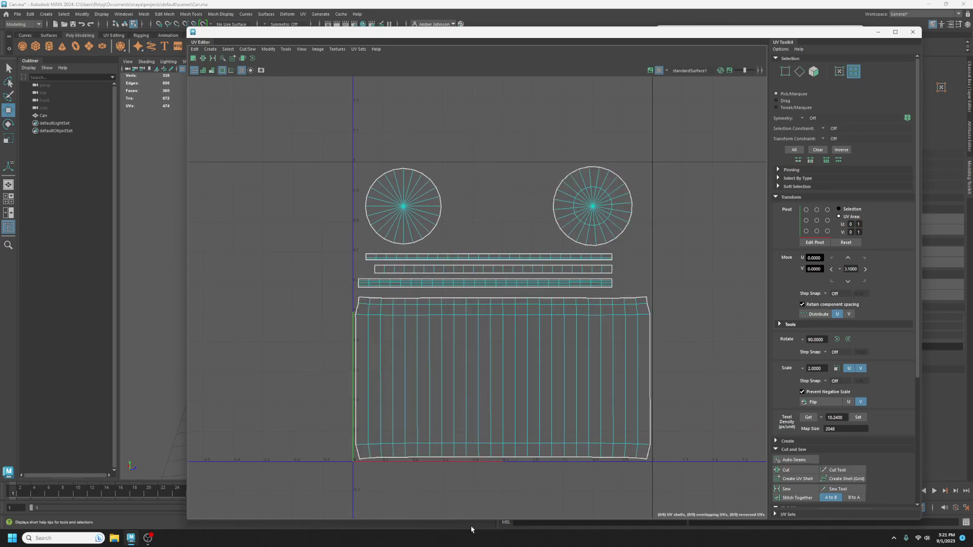